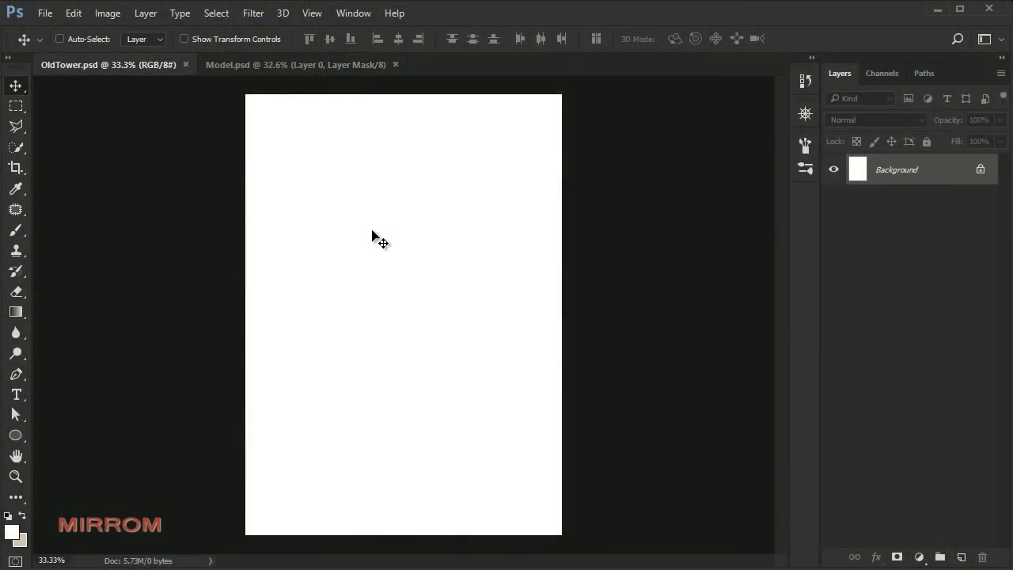
Check the document's image size, then close the Image Size dialog.
{"action": "key", "text": "ctrl+alt+i"}
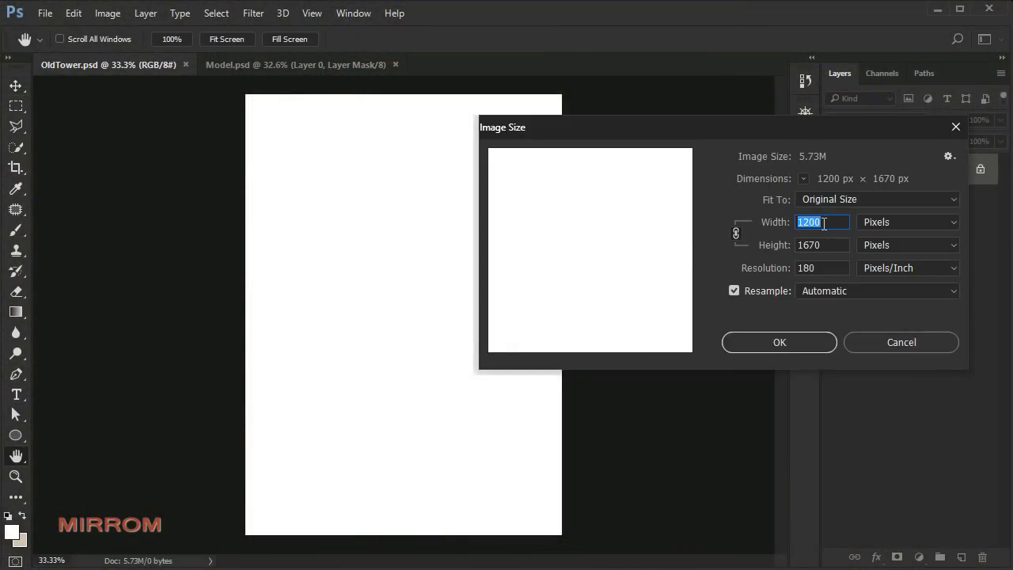
{"action": "left_click", "coordinate": [767, 342]}
{"action": "left_click", "coordinate": [411, 272]}
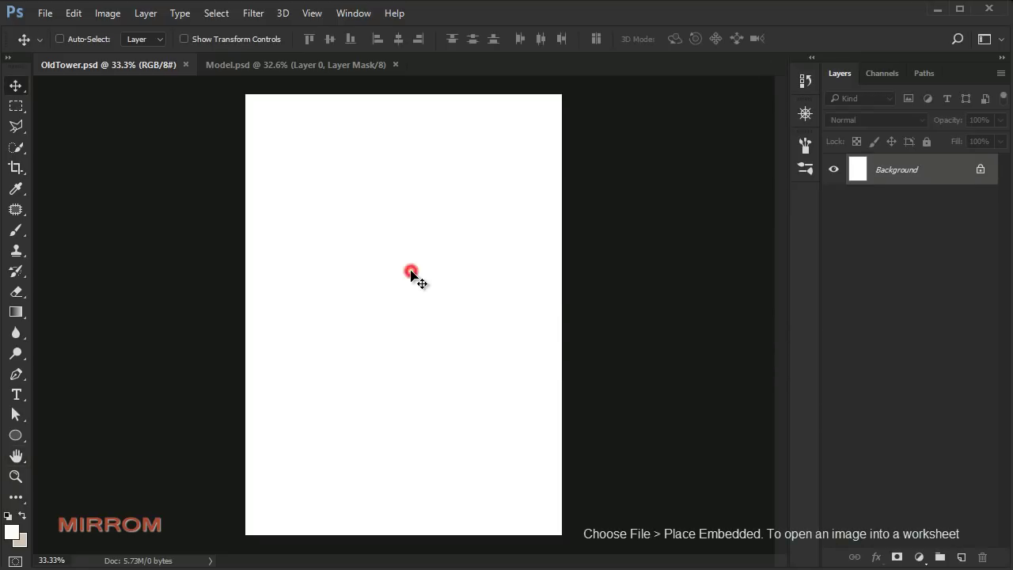
Place the desert photo embedded, move it into the canvas's lower half, and duplicate it as Desert copy.
{"action": "left_click", "coordinate": [45, 13]}
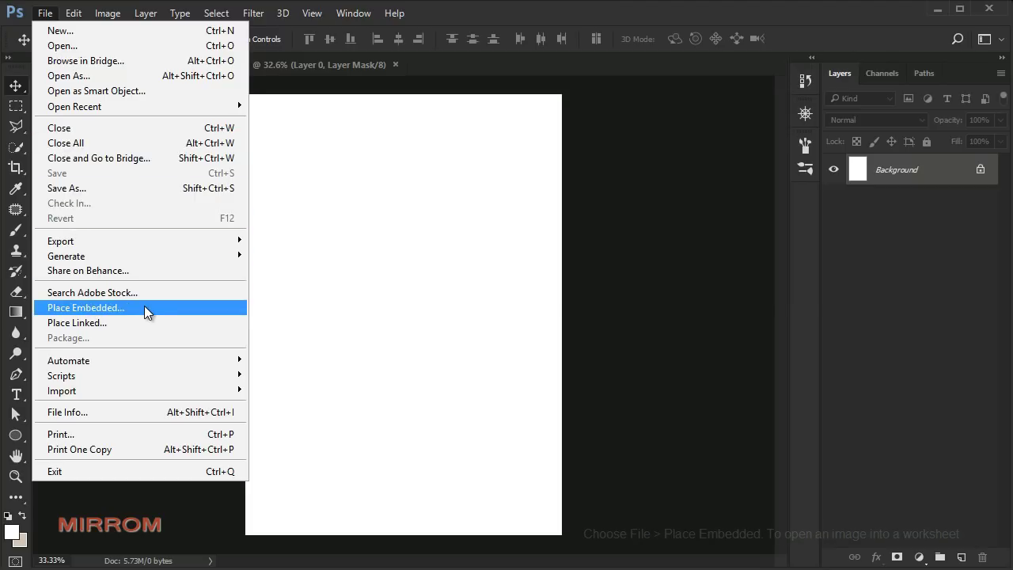
{"action": "left_click", "coordinate": [144, 307]}
{"action": "left_click_drag", "start_coordinate": [555, 214], "coordinate": [644, 181]}
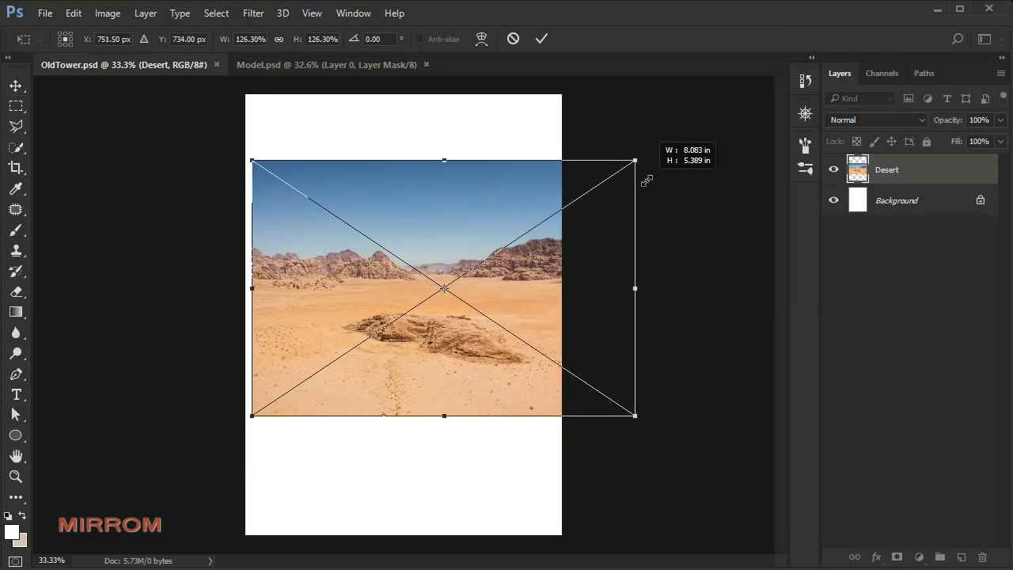
{"action": "key", "text": "ctrl+z"}
{"action": "left_click", "coordinate": [544, 39]}
{"action": "left_click_drag", "start_coordinate": [466, 269], "coordinate": [470, 347]}
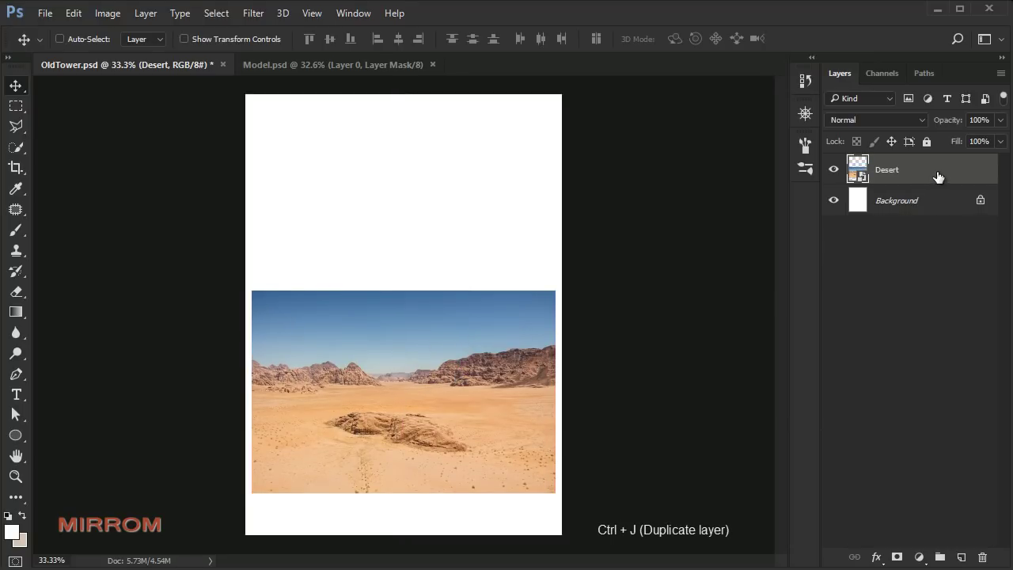
{"action": "left_click_drag", "start_coordinate": [937, 175], "coordinate": [961, 557]}
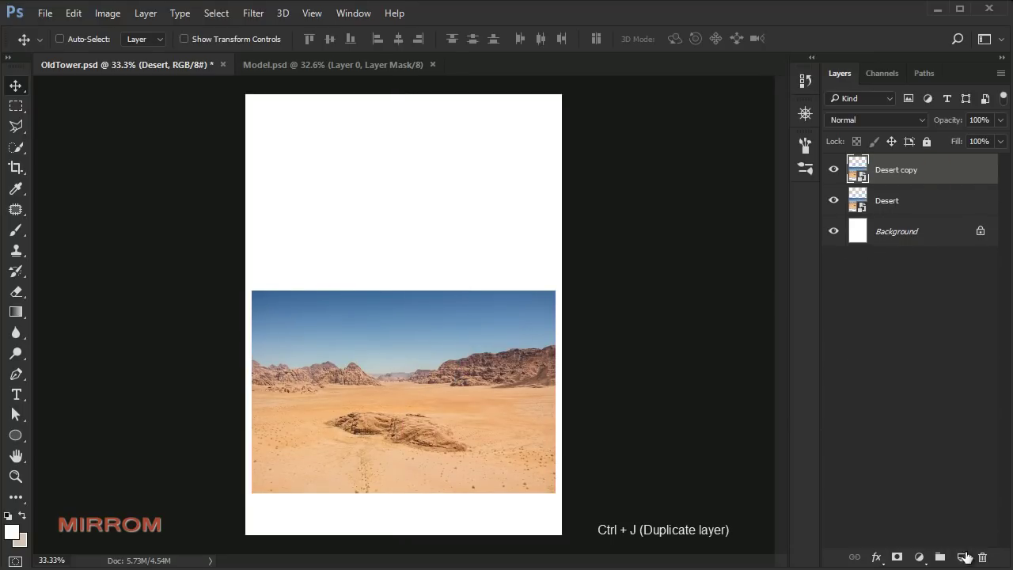
{"action": "mouse_move", "coordinate": [833, 200]}
{"action": "left_mouse_down"}
{"action": "mouse_move", "coordinate": [833, 170]}
{"action": "mouse_move", "coordinate": [834, 201]}
{"action": "left_mouse_up"}
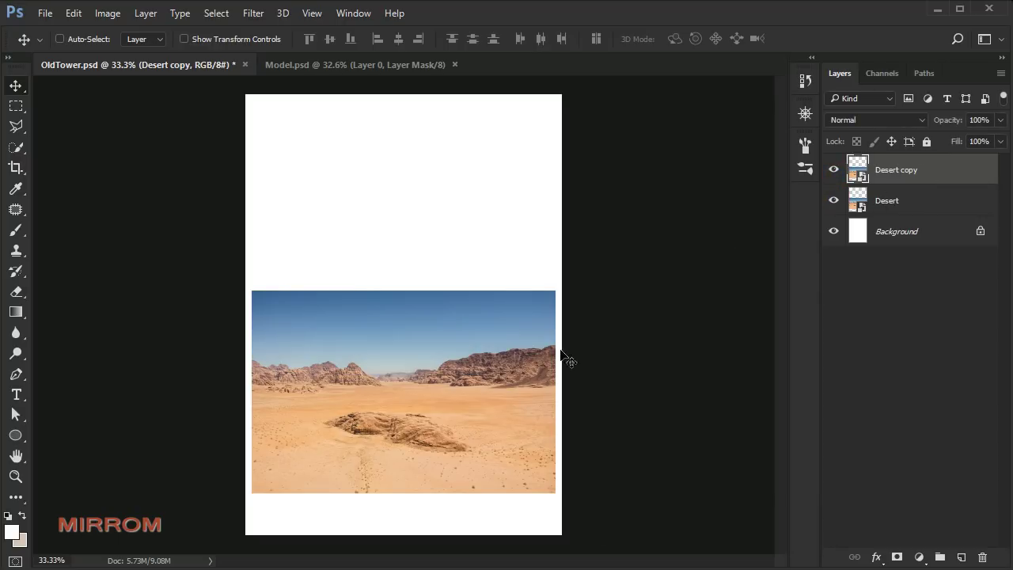
Scale Desert copy to about 246% × 227% so it covers all but a top white strip.
{"action": "key", "text": "ctrl+t"}
{"action": "mouse_move", "coordinate": [555, 291]}
{"action": "left_mouse_down"}
{"action": "mouse_move", "coordinate": [639, 232]}
{"action": "mouse_move", "coordinate": [412, 159]}
{"action": "left_mouse_up"}
{"action": "mouse_move", "coordinate": [543, 373]}
{"action": "left_mouse_down"}
{"action": "mouse_move", "coordinate": [701, 548]}
{"action": "mouse_move", "coordinate": [759, 563]}
{"action": "left_mouse_up"}
{"action": "left_click_drag", "start_coordinate": [536, 390], "coordinate": [546, 416]}
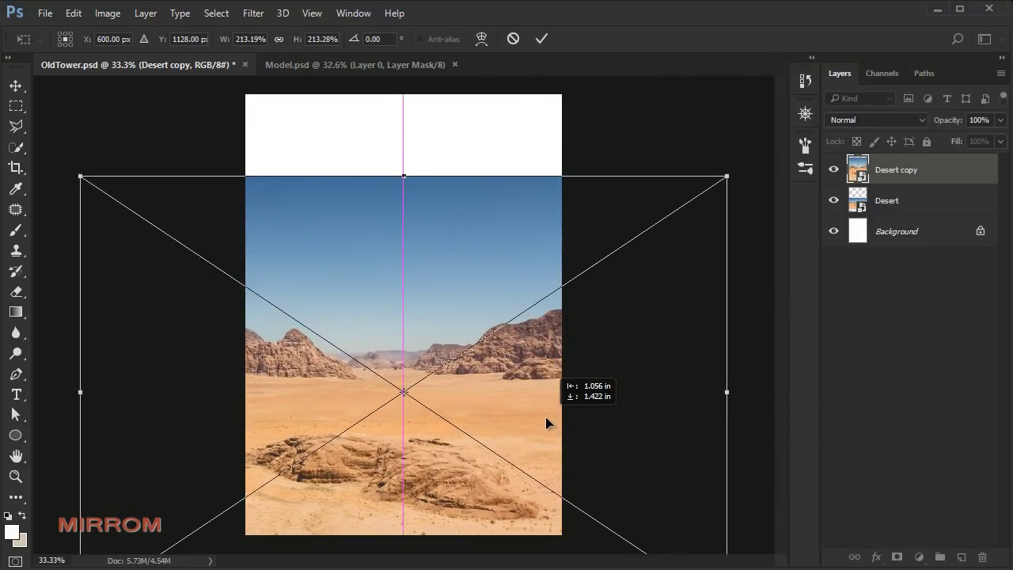
{"action": "left_click_drag", "start_coordinate": [545, 416], "coordinate": [534, 419]}
{"action": "left_click_drag", "start_coordinate": [715, 176], "coordinate": [773, 135]}
{"action": "left_click_drag", "start_coordinate": [676, 286], "coordinate": [637, 301]}
{"action": "left_click_drag", "start_coordinate": [395, 135], "coordinate": [393, 172]}
{"action": "left_click_drag", "start_coordinate": [457, 248], "coordinate": [448, 252]}
{"action": "left_click_drag", "start_coordinate": [754, 176], "coordinate": [771, 171]}
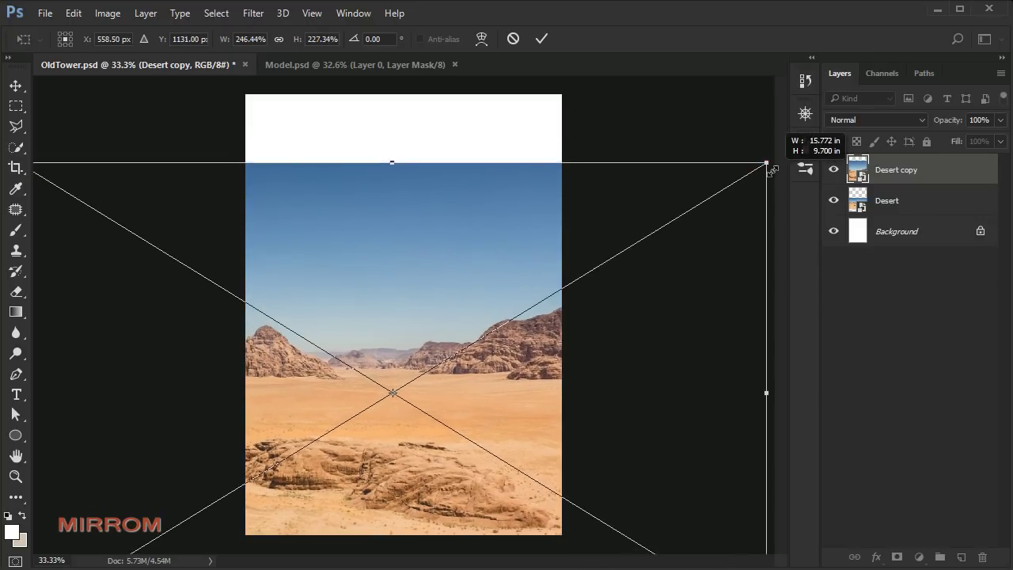
{"action": "left_click", "coordinate": [541, 40]}
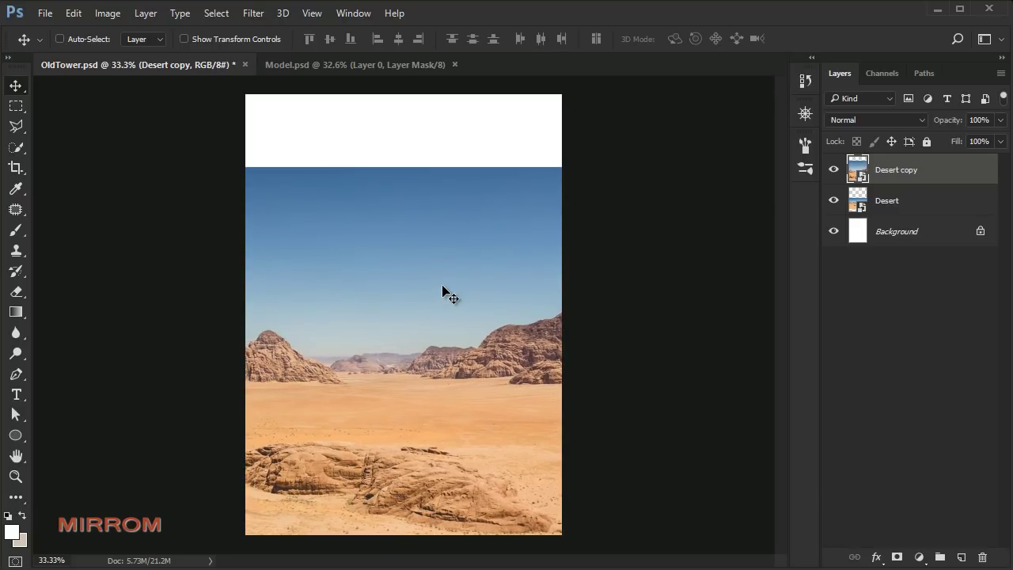
Mask Desert copy with a black-to-white gradient fading its sky into white above the rocks; hide Desert.
{"action": "left_click", "coordinate": [896, 555]}
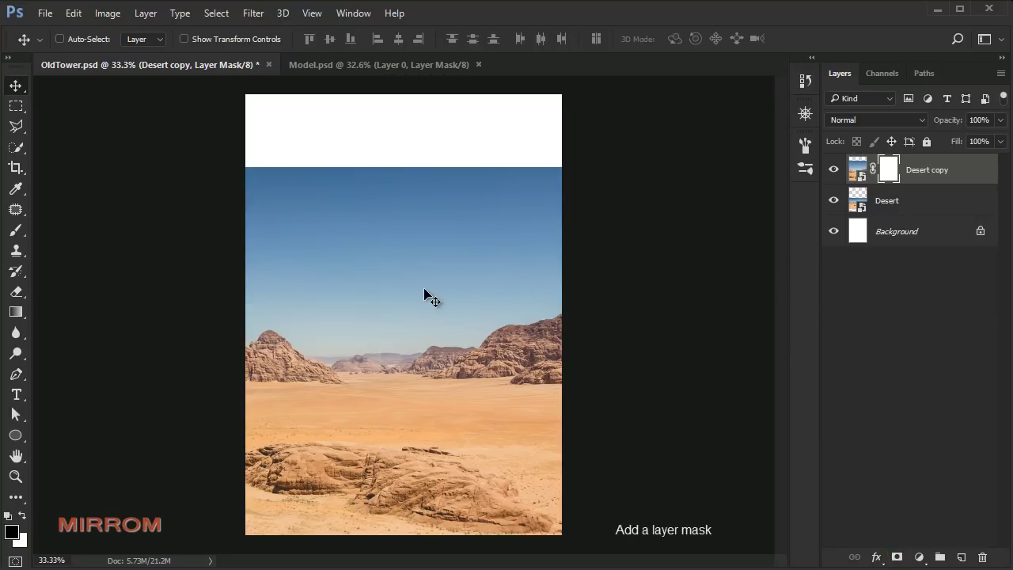
{"action": "left_click", "coordinate": [15, 311]}
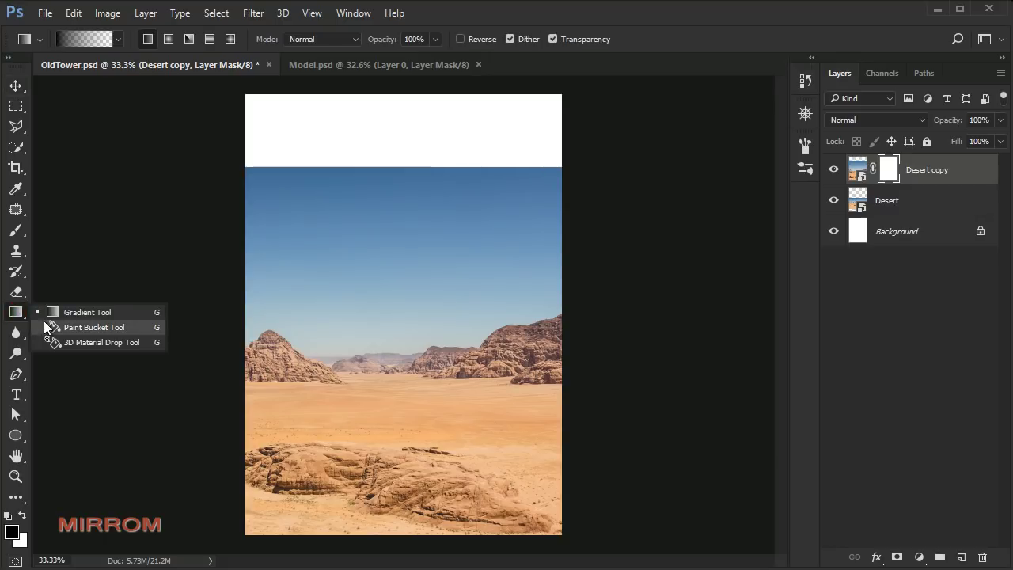
{"action": "left_click", "coordinate": [72, 313]}
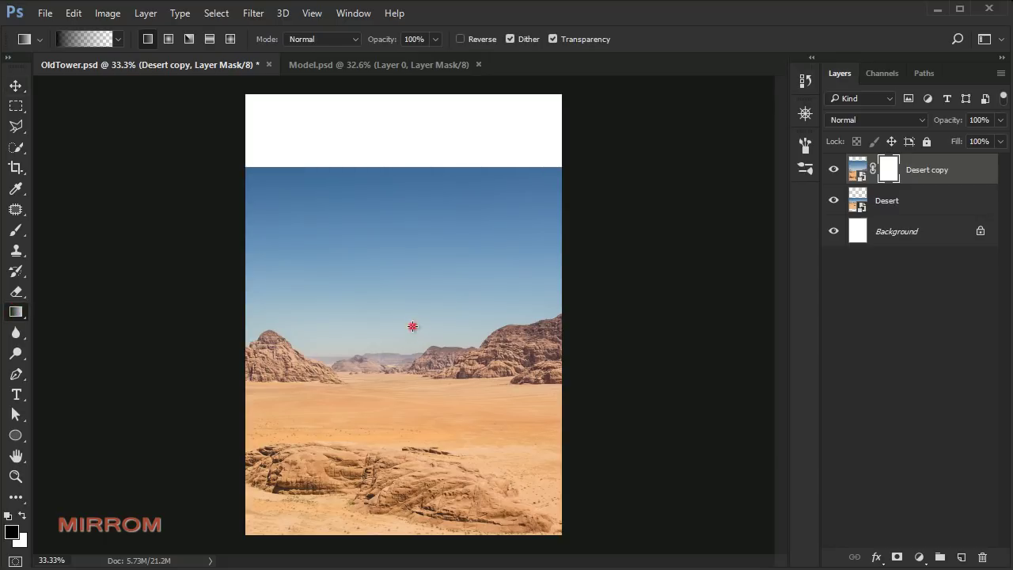
{"action": "left_click_drag", "start_coordinate": [412, 326], "coordinate": [396, 453]}
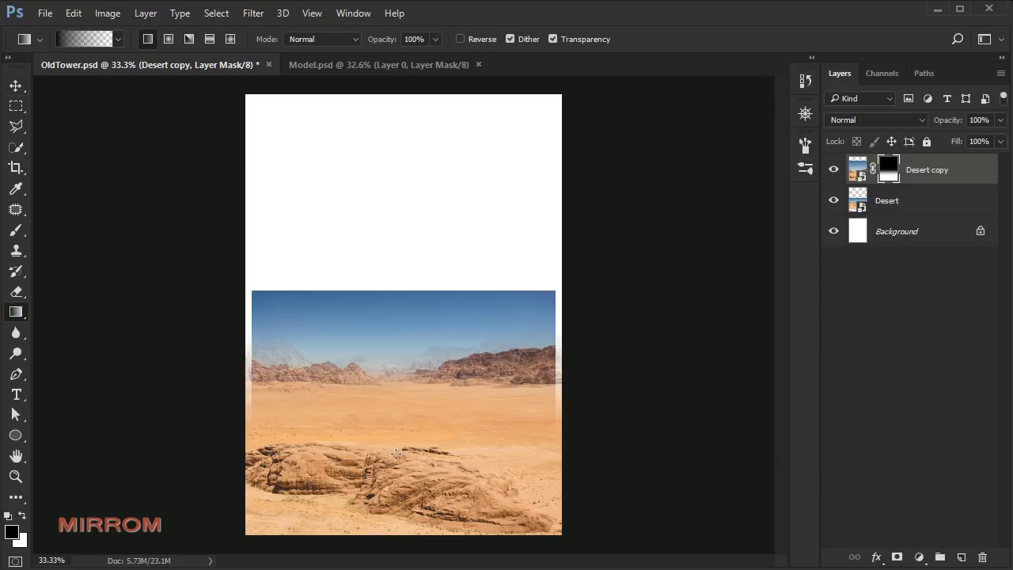
{"action": "left_click", "coordinate": [834, 204]}
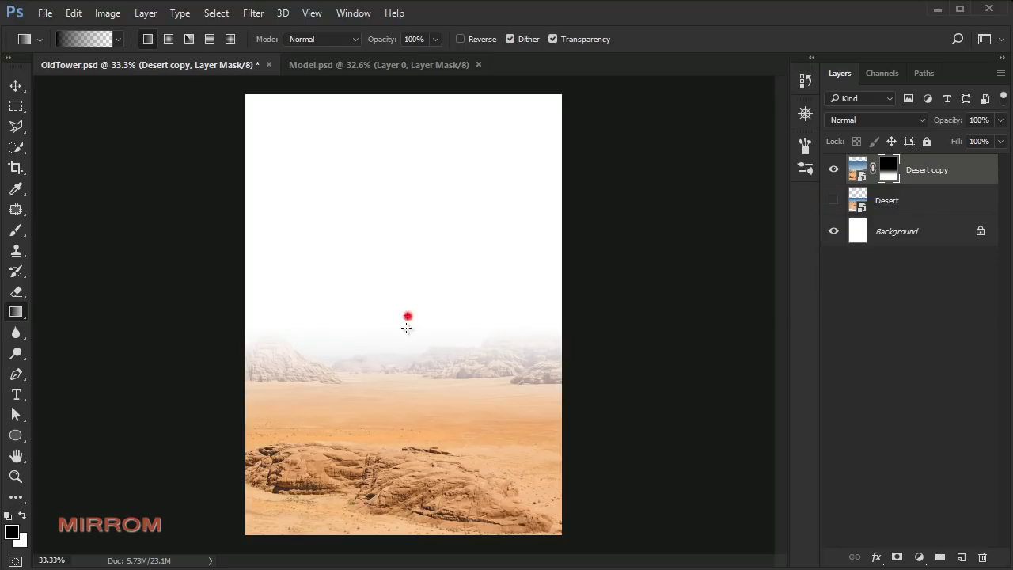
{"action": "left_click_drag", "start_coordinate": [406, 327], "coordinate": [402, 447]}
{"action": "left_click_drag", "start_coordinate": [414, 334], "coordinate": [403, 478]}
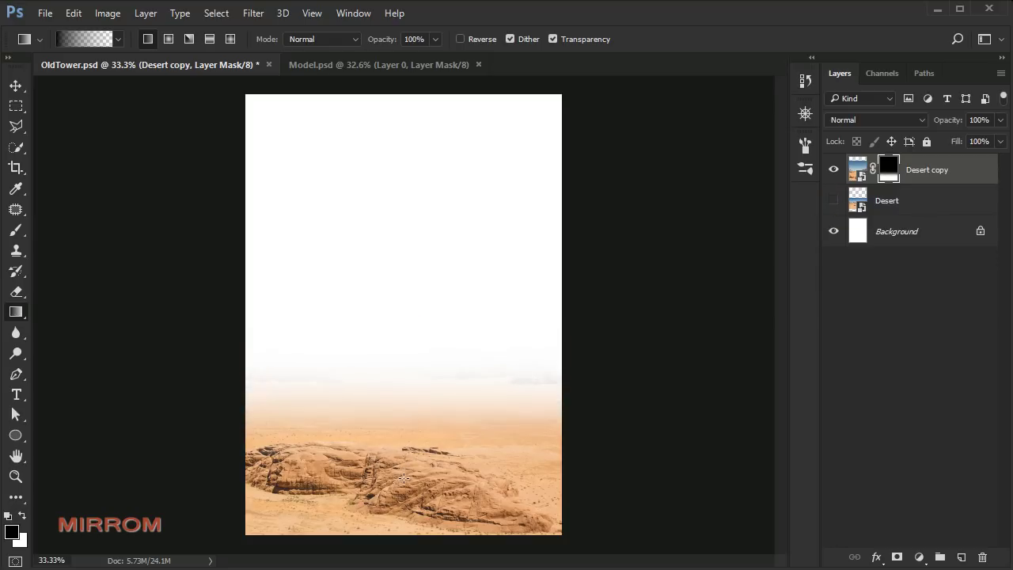
{"action": "left_click_drag", "start_coordinate": [411, 394], "coordinate": [407, 448]}
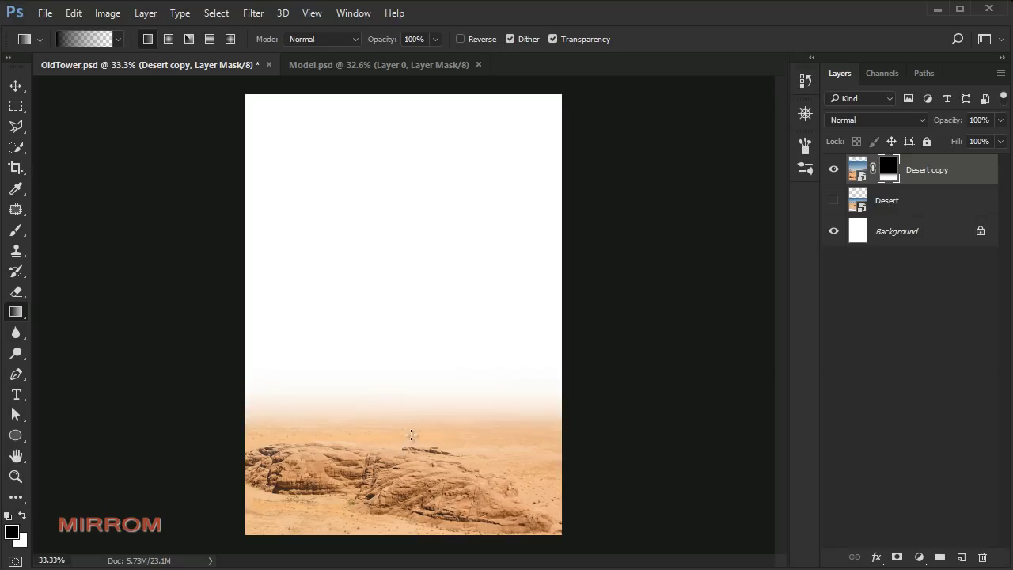
{"action": "left_click_drag", "start_coordinate": [411, 309], "coordinate": [410, 445]}
Scale Desert copy up to 107% and nudge it upward.
{"action": "key", "text": "v"}
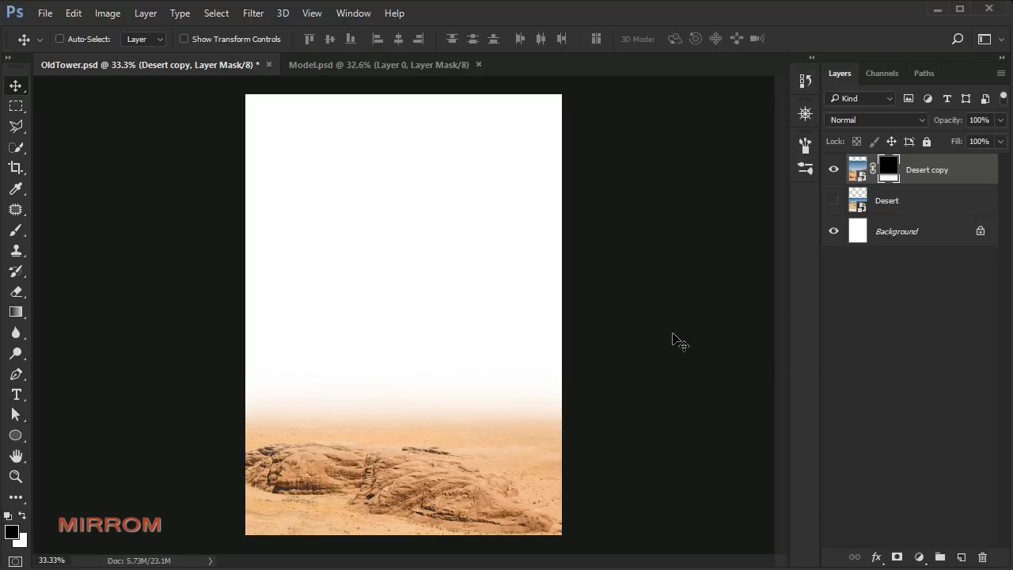
{"action": "key", "text": "ctrl+t"}
{"action": "key", "text": "Up"}
{"action": "key", "text": "Up"}
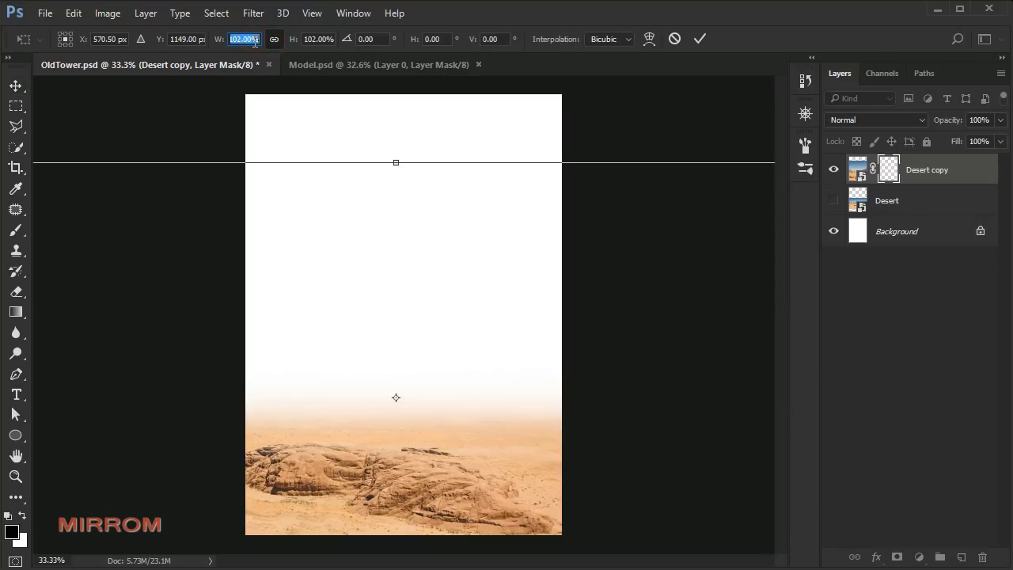
{"action": "key", "text": "Up"}
{"action": "key", "text": "Up"}
{"action": "key", "text": "Up"}
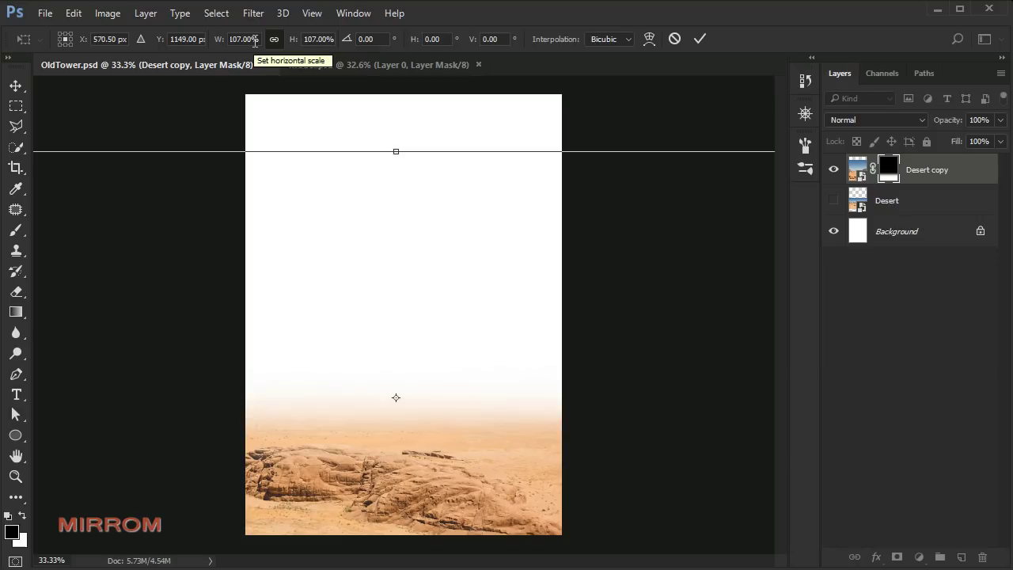
{"action": "key", "text": "Return"}
{"action": "key", "text": "shift+Up"}
{"action": "key", "text": "shift+Up"}
{"action": "key", "text": "shift+Up"}
{"action": "key", "text": "shift+Up"}
{"action": "key", "text": "shift+Up"}
{"action": "key", "text": "shift+Up"}
{"action": "key", "text": "shift+Up"}
{"action": "key", "text": "shift+Up"}
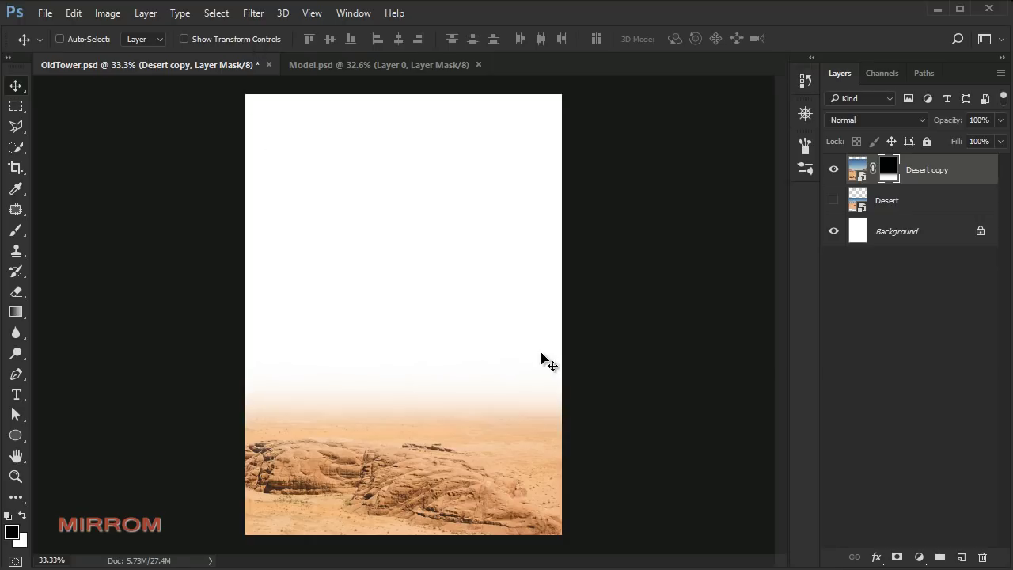
Show the Desert layer, flip it horizontally, and enlarge it to about 160%, moved down.
{"action": "left_click", "coordinate": [832, 201]}
{"action": "left_click", "coordinate": [870, 207]}
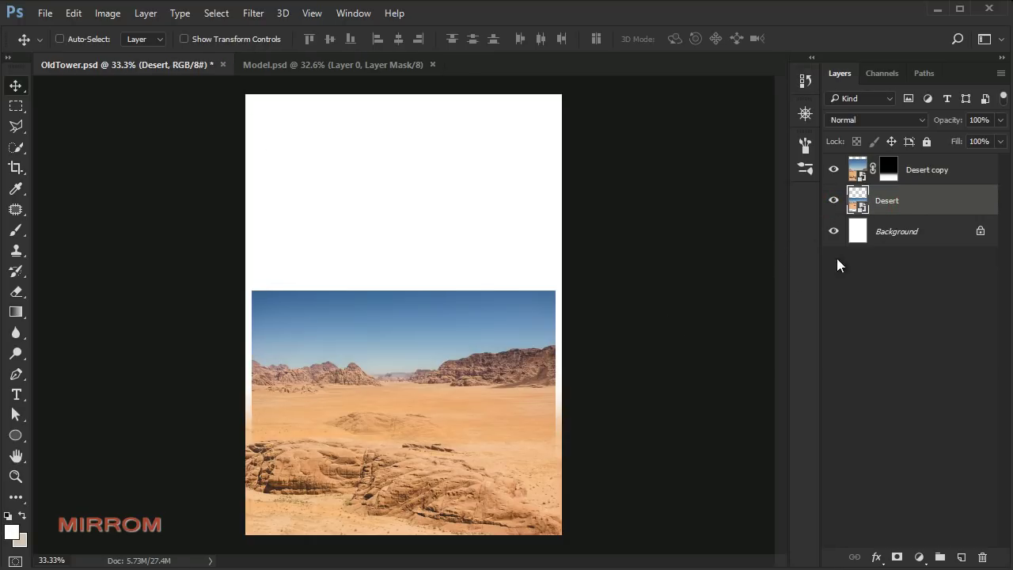
{"action": "left_click_drag", "start_coordinate": [502, 338], "coordinate": [494, 348]}
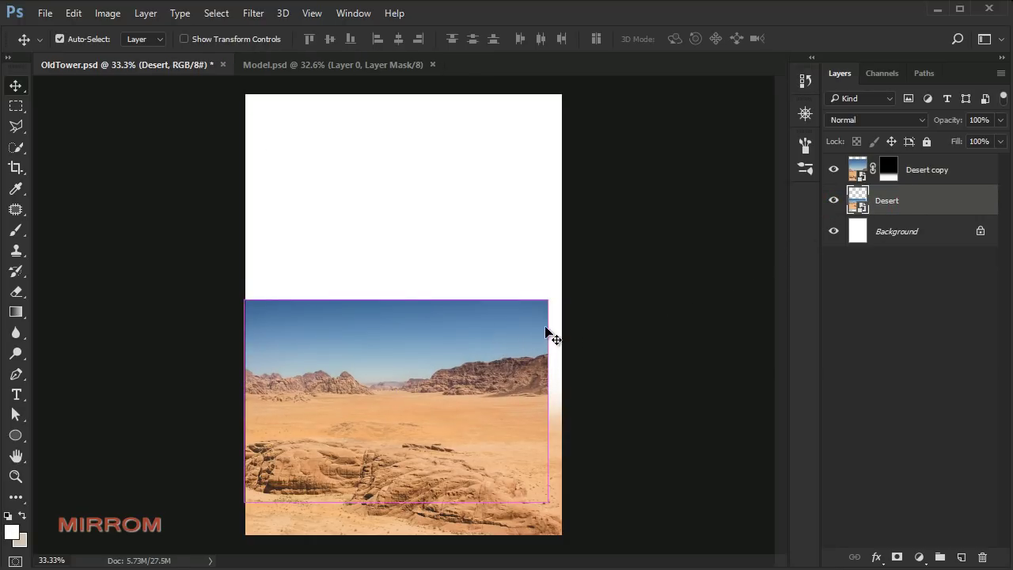
{"action": "key", "text": "ctrl+t"}
{"action": "left_click_drag", "start_coordinate": [545, 297], "coordinate": [583, 277]}
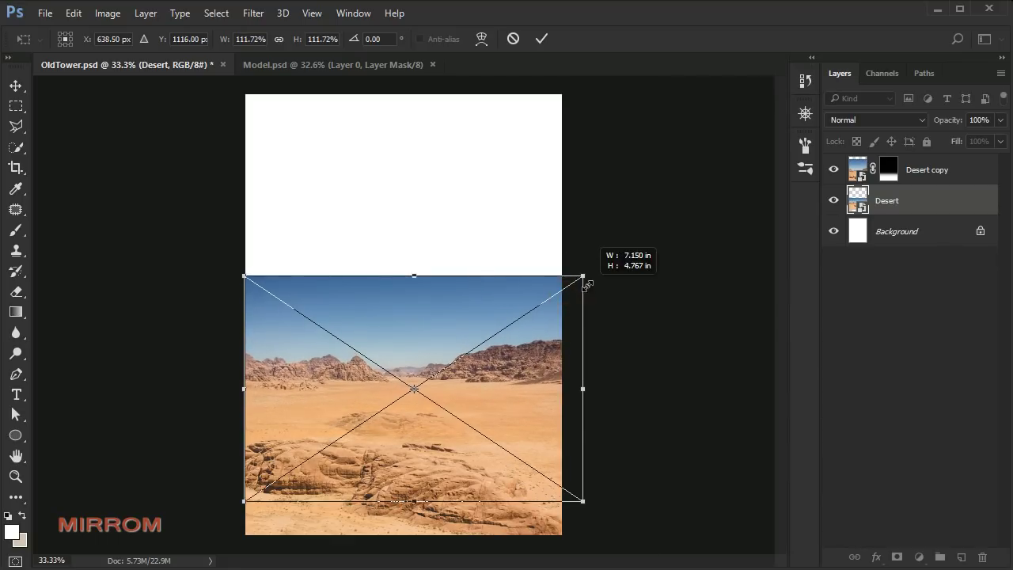
{"action": "right_click", "coordinate": [472, 320]}
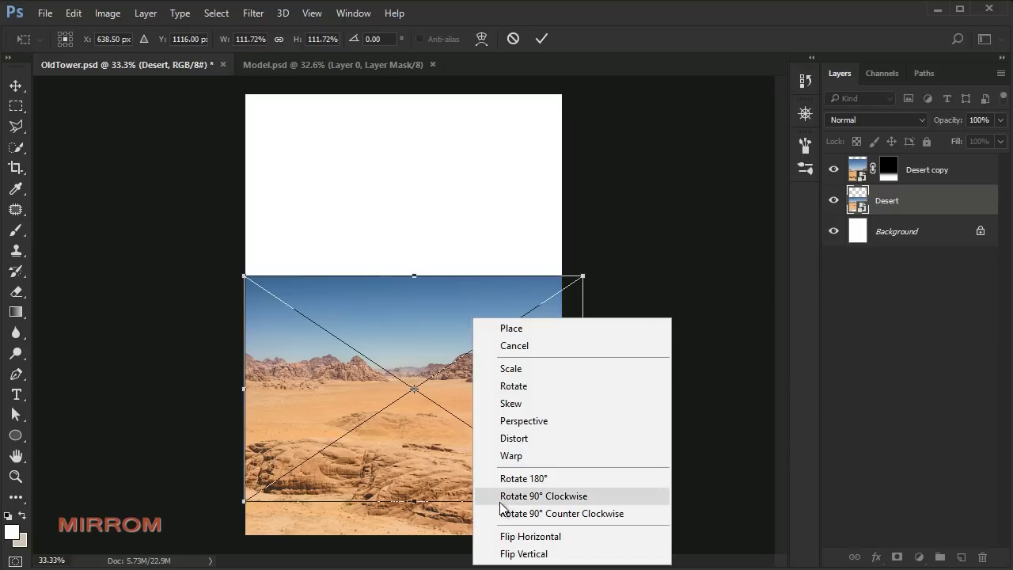
{"action": "left_click", "coordinate": [579, 538]}
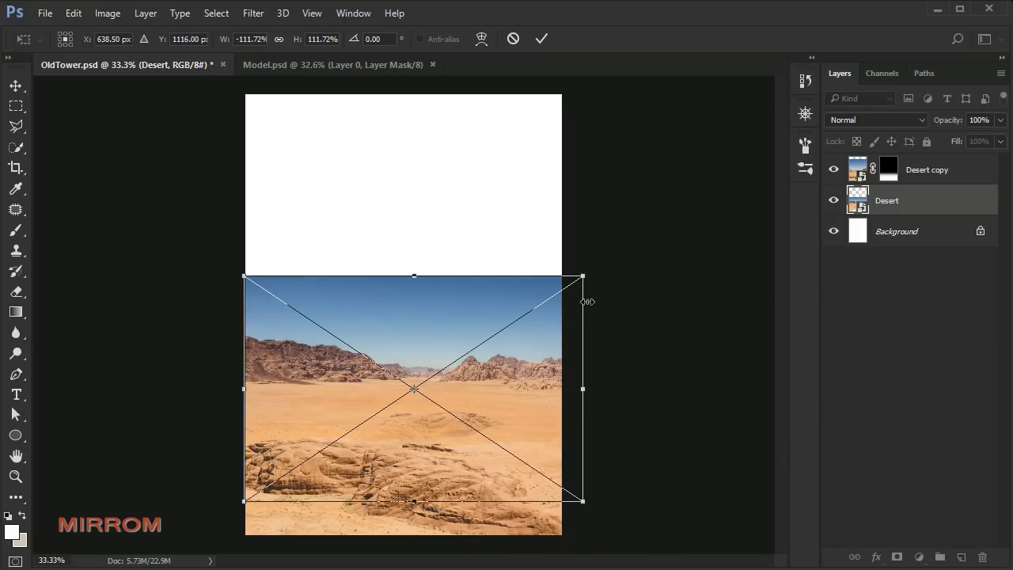
{"action": "left_click_drag", "start_coordinate": [585, 275], "coordinate": [623, 252]}
{"action": "left_click_drag", "start_coordinate": [239, 253], "coordinate": [126, 172]}
{"action": "left_click_drag", "start_coordinate": [400, 249], "coordinate": [418, 324]}
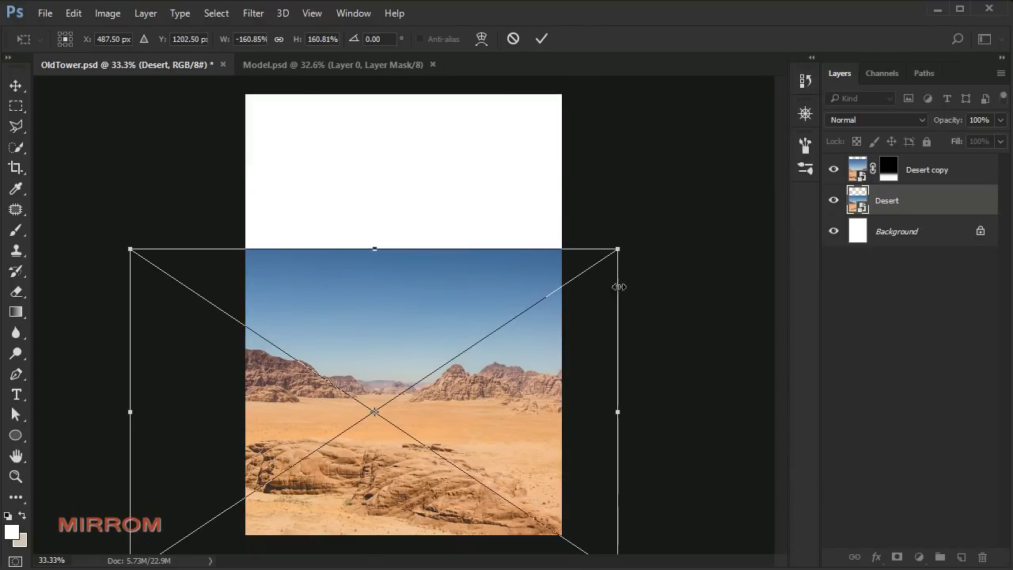
{"action": "left_click", "coordinate": [541, 38]}
Enlarge the Desert layer further to about 174% and lower it beneath the white top band.
{"action": "key", "text": "ctrl+t"}
{"action": "left_click_drag", "start_coordinate": [618, 248], "coordinate": [643, 232]}
{"action": "left_click_drag", "start_coordinate": [131, 229], "coordinate": [118, 219]}
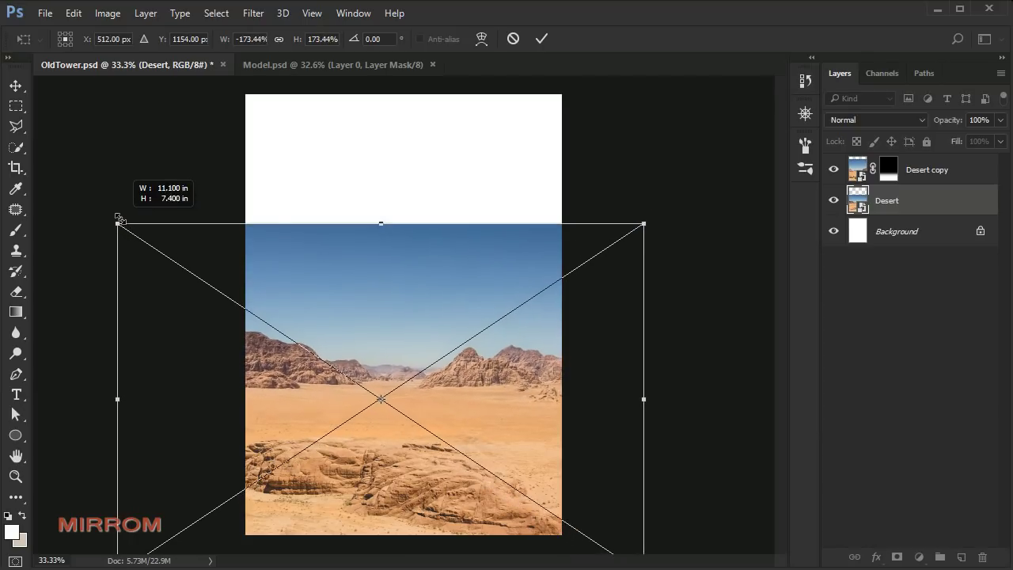
{"action": "left_click_drag", "start_coordinate": [371, 289], "coordinate": [376, 342]}
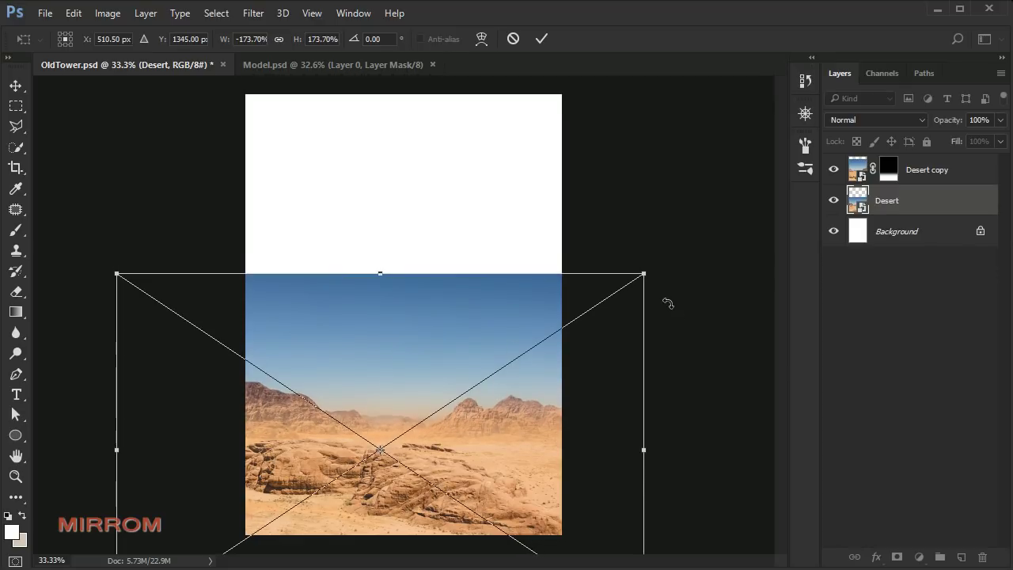
{"action": "left_click", "coordinate": [541, 40]}
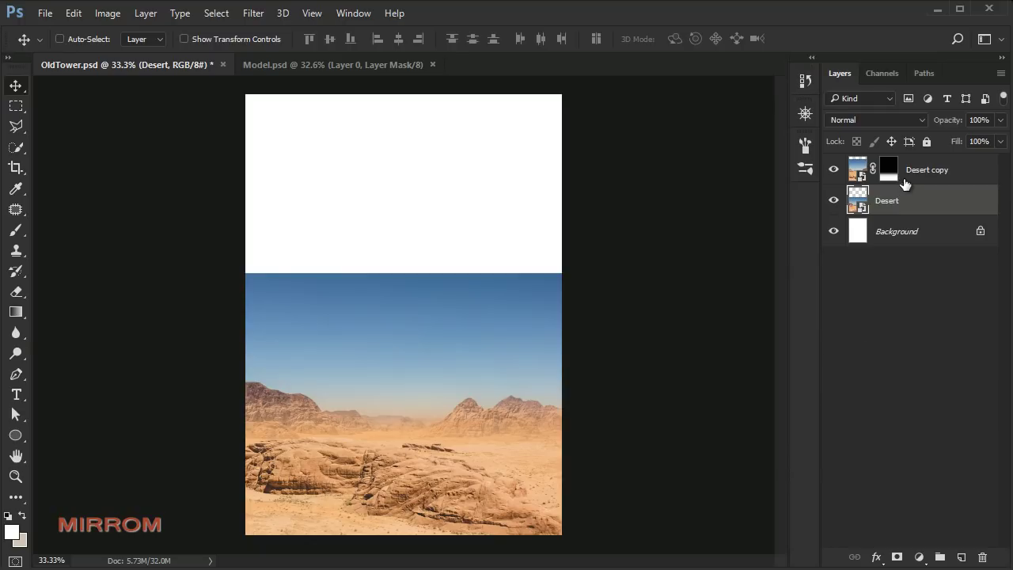
{"action": "left_click", "coordinate": [887, 170]}
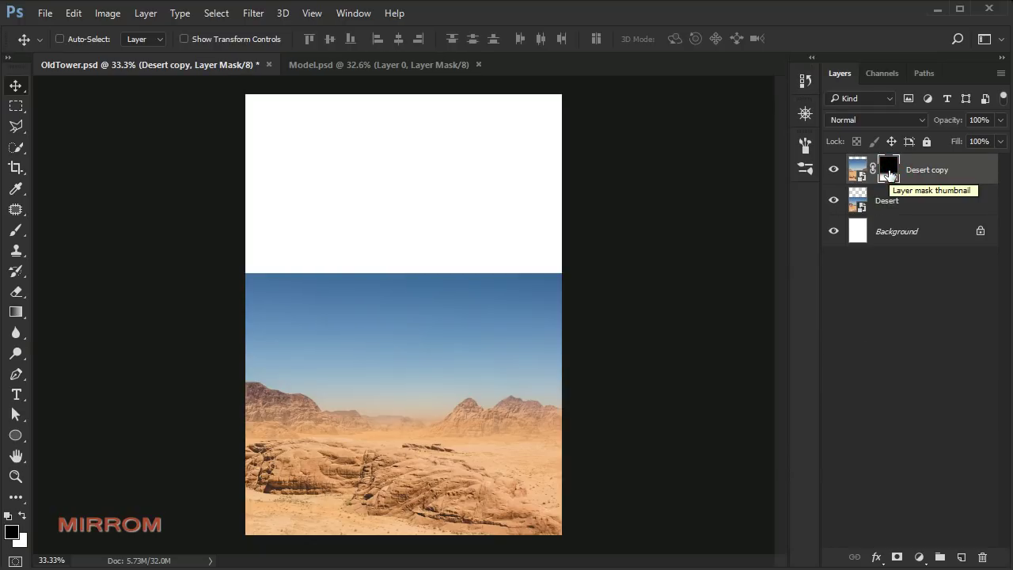
{"action": "left_click", "coordinate": [15, 229]}
{"action": "left_click", "coordinate": [66, 230]}
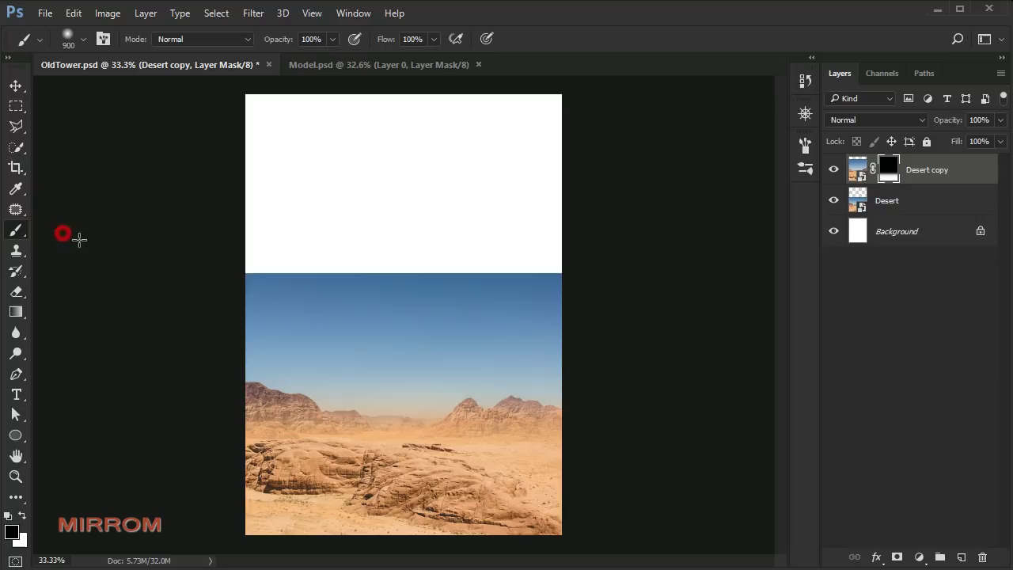
{"action": "key", "text": "bracketleft"}
{"action": "key", "text": "bracketleft"}
{"action": "key", "text": "bracketleft"}
{"action": "key", "text": "bracketleft"}
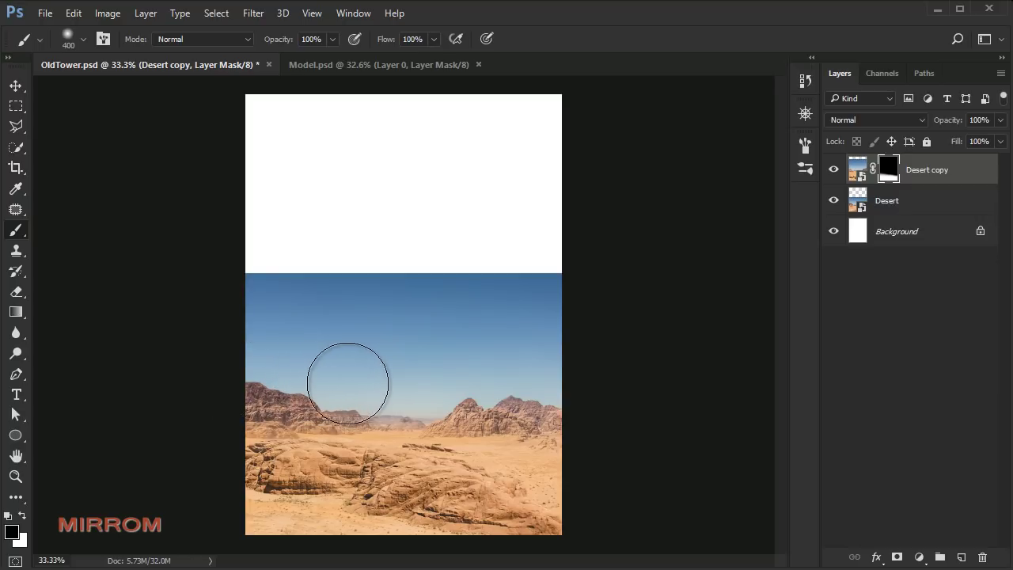
{"action": "left_click", "coordinate": [632, 379]}
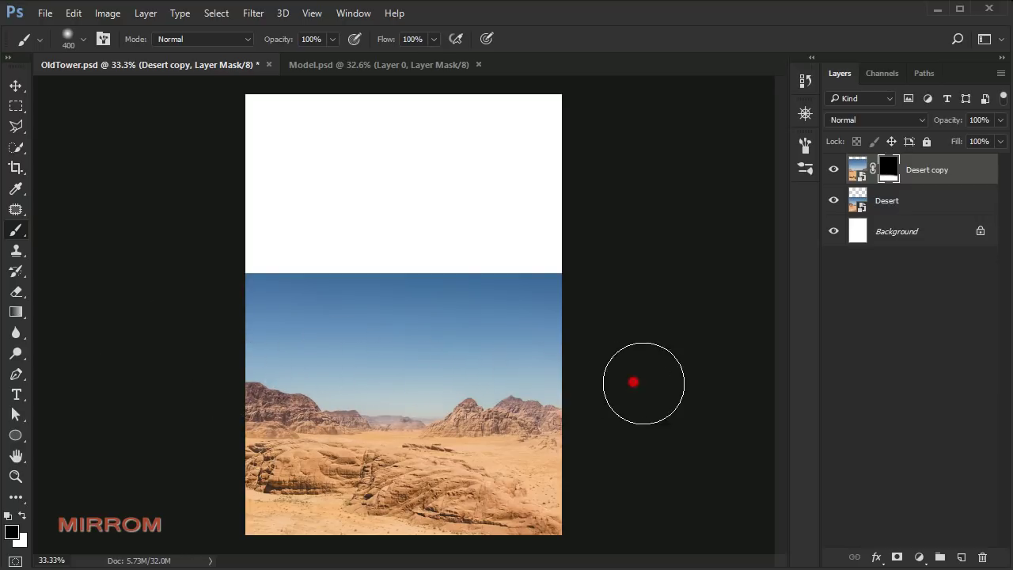
{"action": "key", "text": "v"}
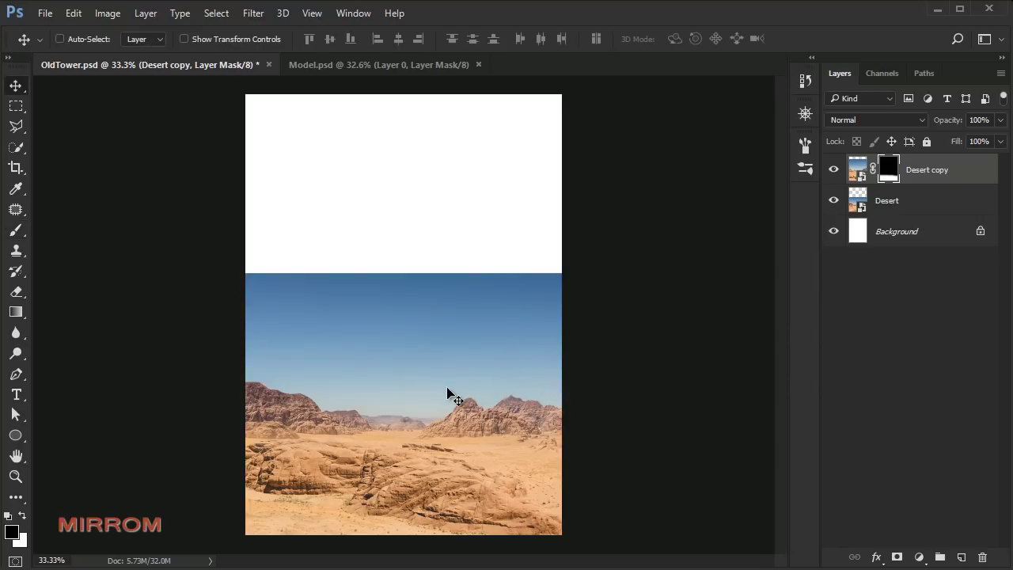
Add a layer mask to Desert and quick-select its sky above the mountains.
{"action": "left_click", "coordinate": [883, 212]}
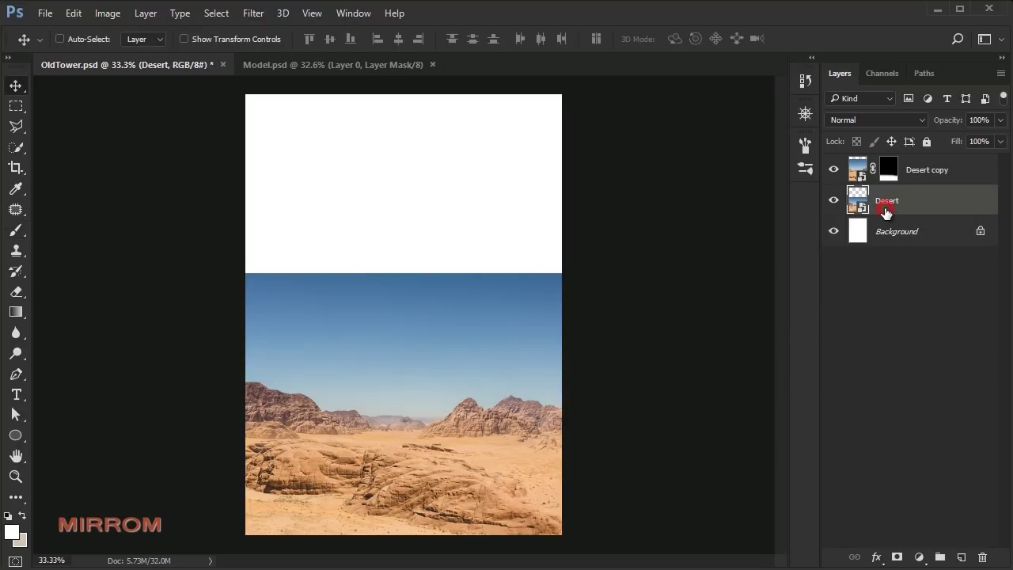
{"action": "left_click", "coordinate": [896, 557]}
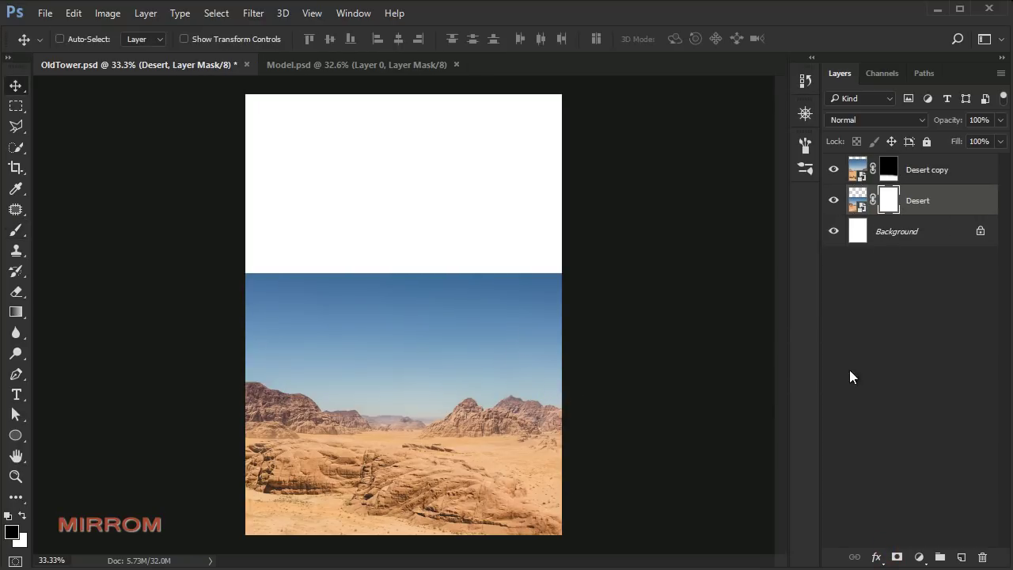
{"action": "left_click", "coordinate": [19, 149]}
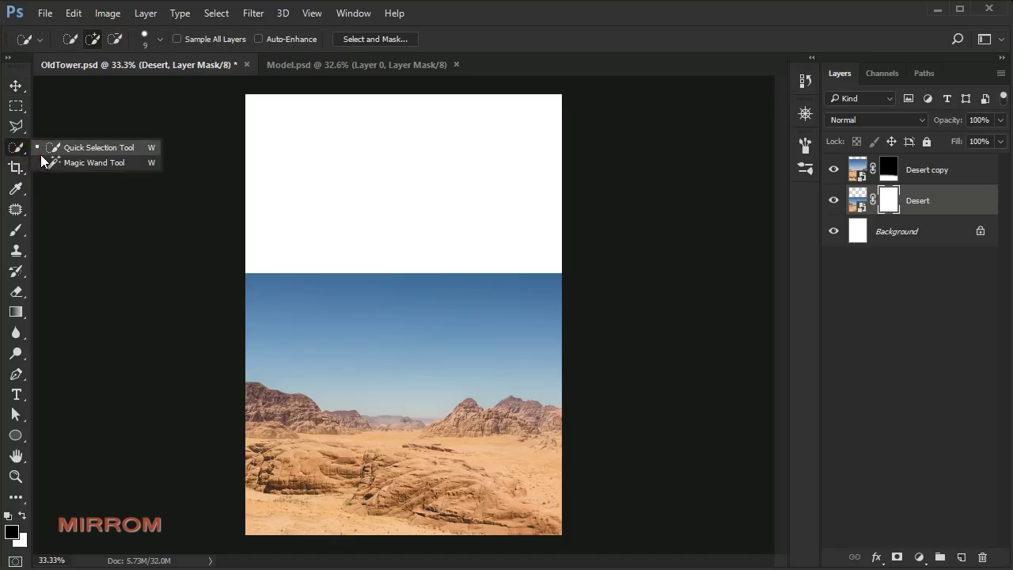
{"action": "left_click", "coordinate": [89, 150]}
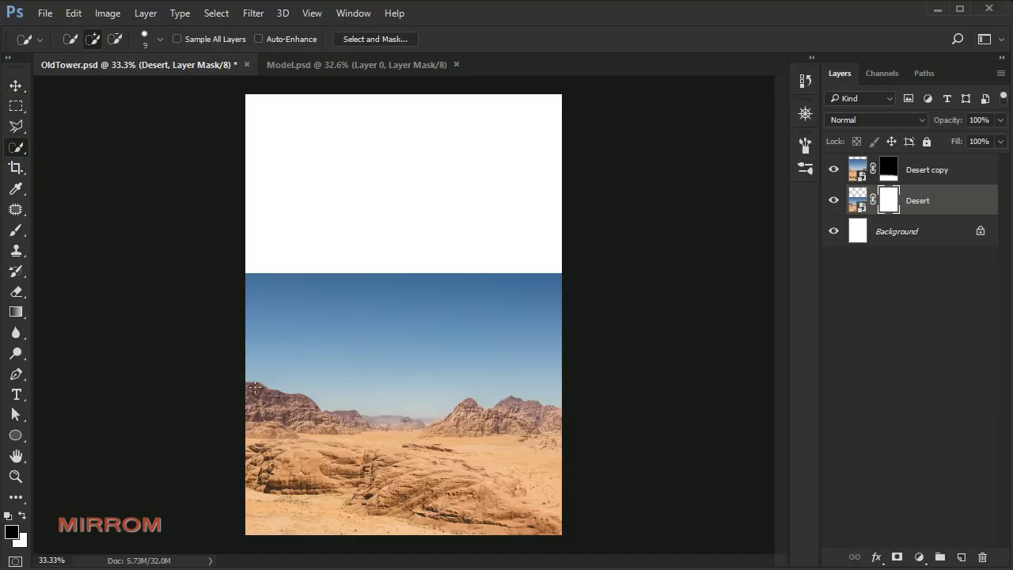
{"action": "left_click_drag", "start_coordinate": [326, 355], "coordinate": [401, 357]}
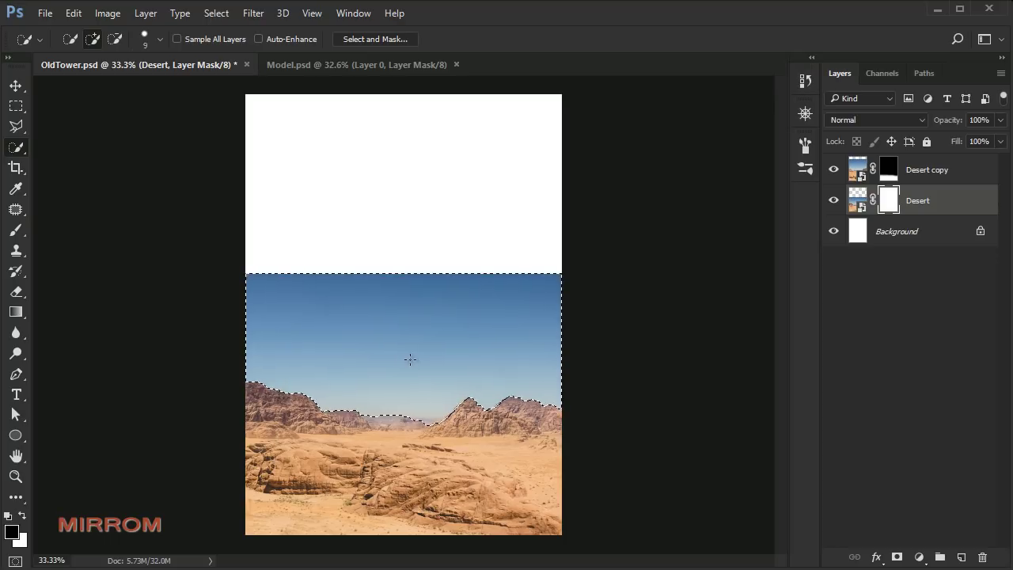
Draw a black-to-white mask gradient fading the sky into white above the ridge, then deselect.
{"action": "left_click", "coordinate": [16, 312]}
{"action": "left_click", "coordinate": [60, 313]}
{"action": "left_click_drag", "start_coordinate": [413, 332], "coordinate": [413, 421]}
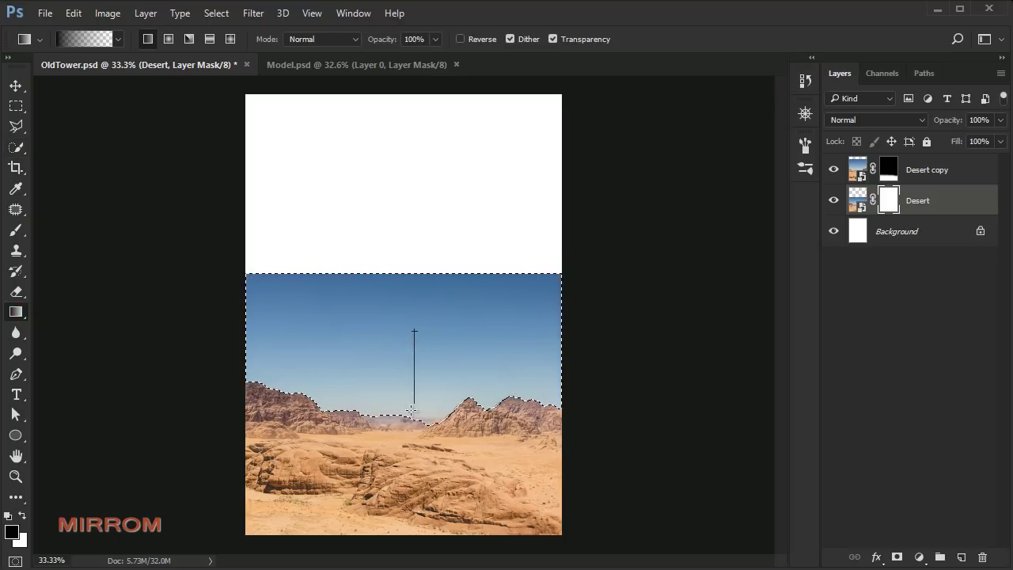
{"action": "left_click_drag", "start_coordinate": [418, 313], "coordinate": [410, 426]}
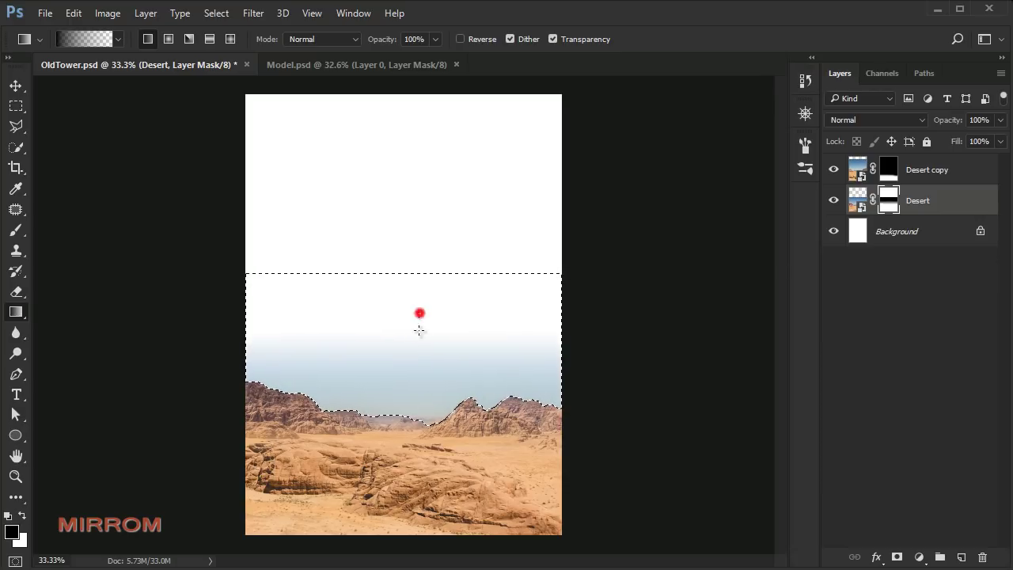
{"action": "left_click_drag", "start_coordinate": [411, 314], "coordinate": [411, 376]}
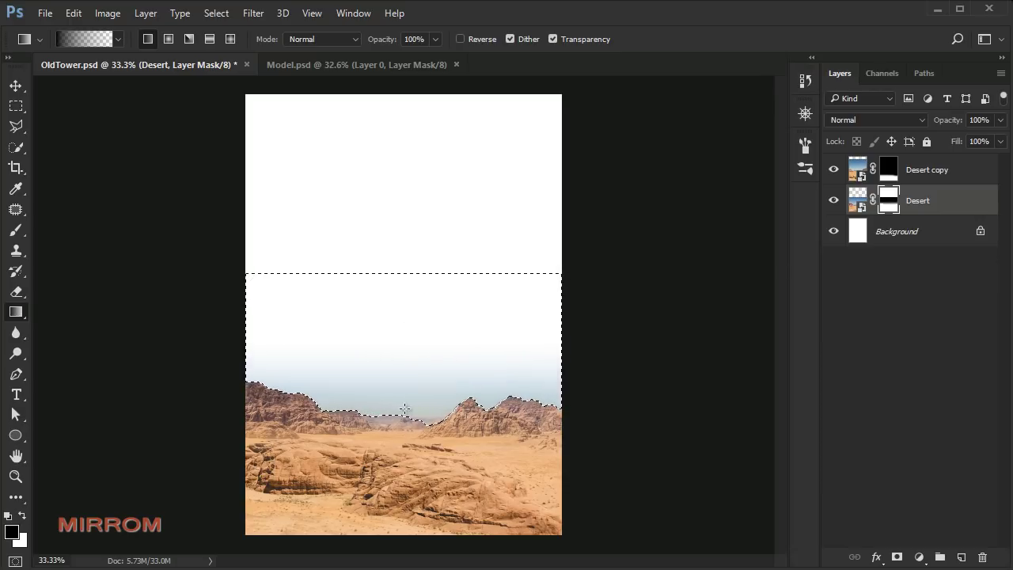
{"action": "left_click_drag", "start_coordinate": [423, 298], "coordinate": [420, 376]}
{"action": "key", "text": "ctrl+d"}
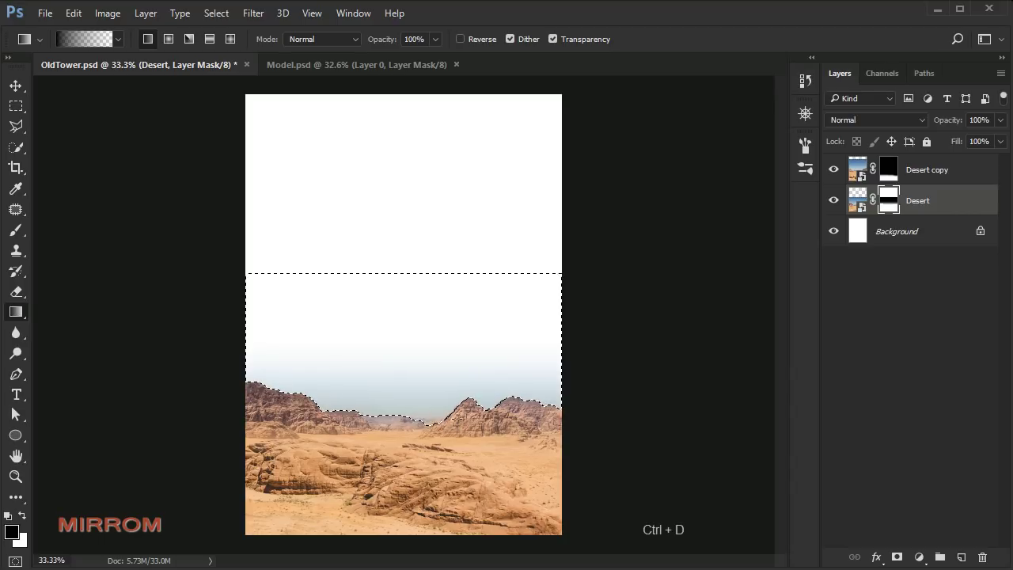
{"action": "key", "text": "v"}
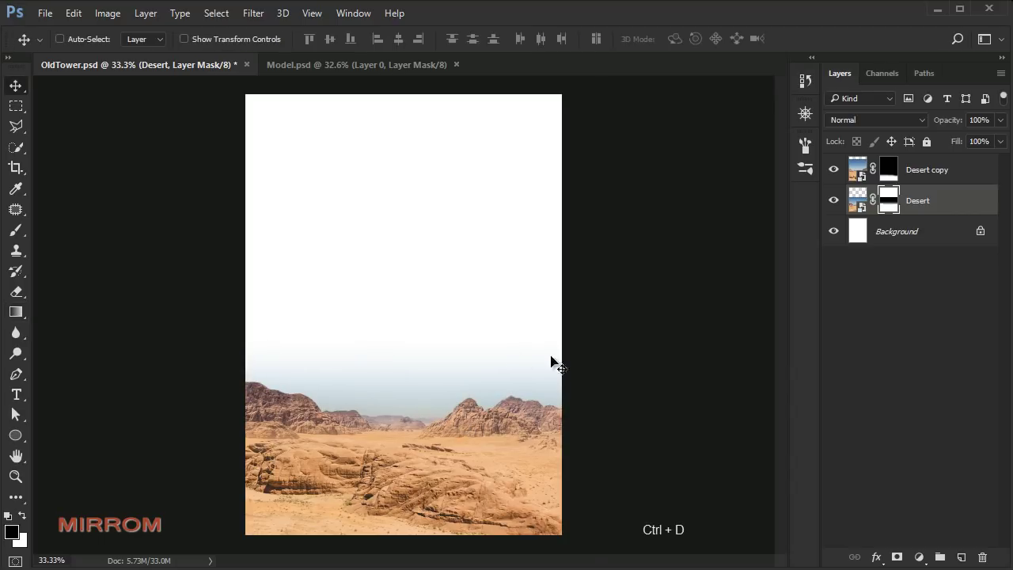
{"action": "key", "text": "b"}
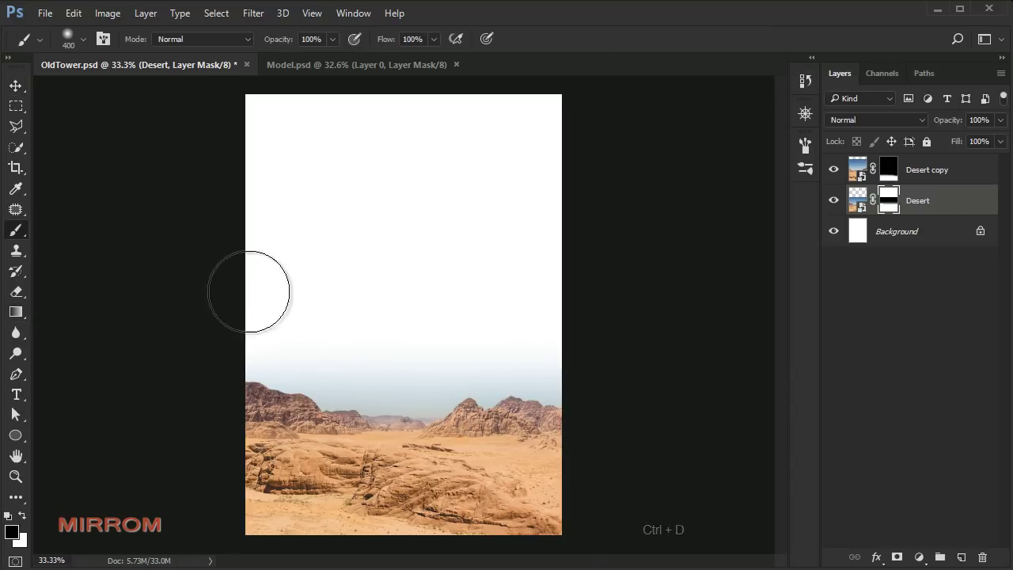
Group the Desert and Desert copy layers into Group 1, then select the Background layer.
{"action": "key", "text": "v"}
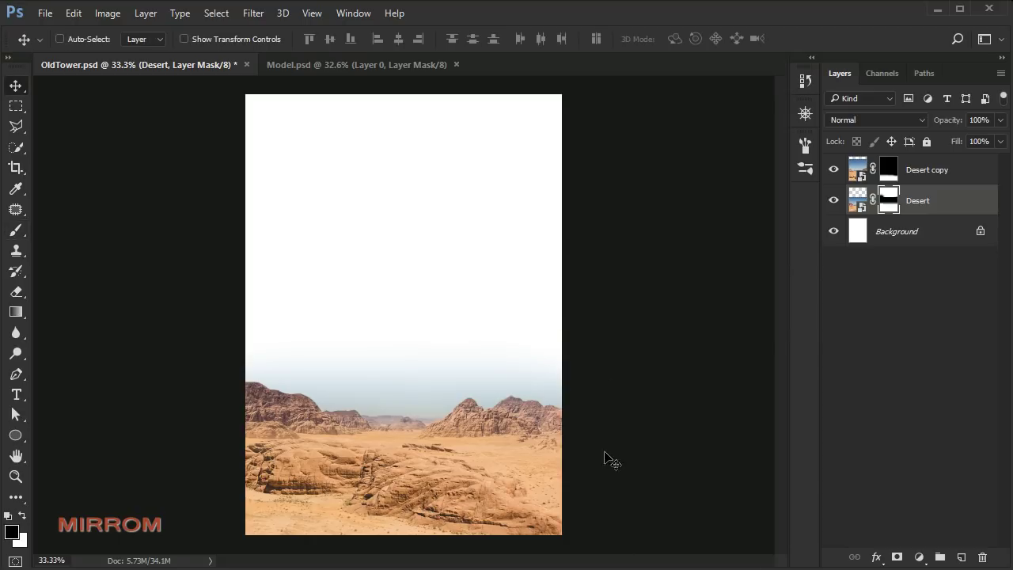
{"action": "left_click", "coordinate": [424, 485]}
{"action": "scroll", "coordinate": [356, 443], "scroll_direction": "down", "scroll_amount": 2}
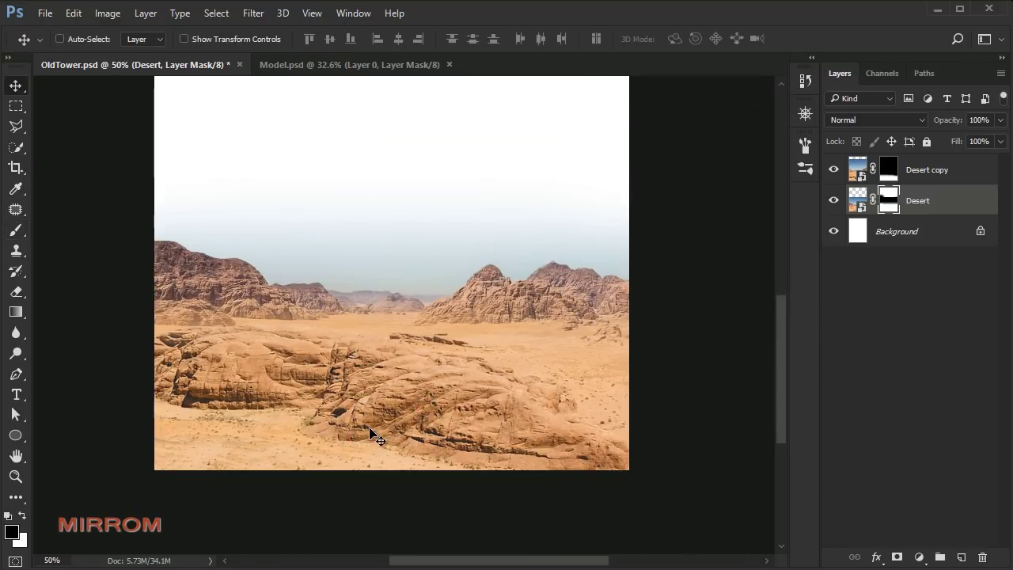
{"action": "scroll", "coordinate": [370, 428], "scroll_direction": "down", "scroll_amount": 1}
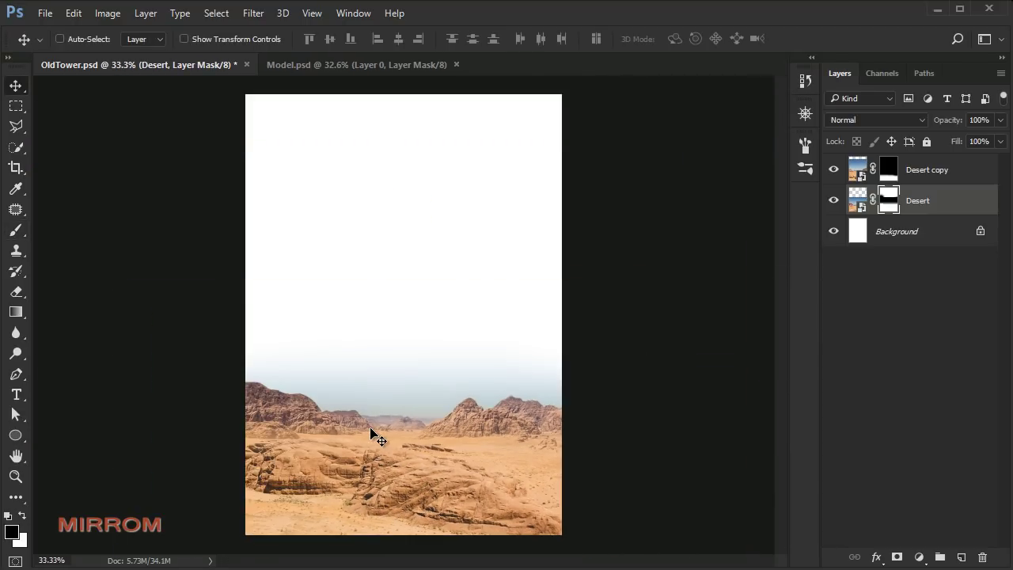
{"action": "left_click", "coordinate": [949, 204]}
{"action": "left_click", "coordinate": [944, 172], "text": "shift"}
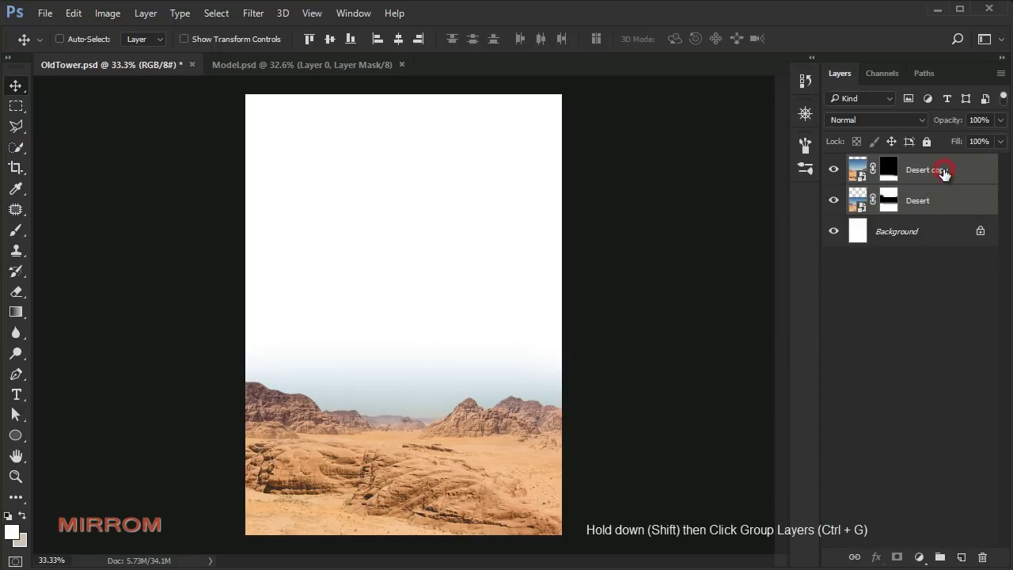
{"action": "key", "text": "ctrl+g"}
{"action": "left_click", "coordinate": [833, 163]}
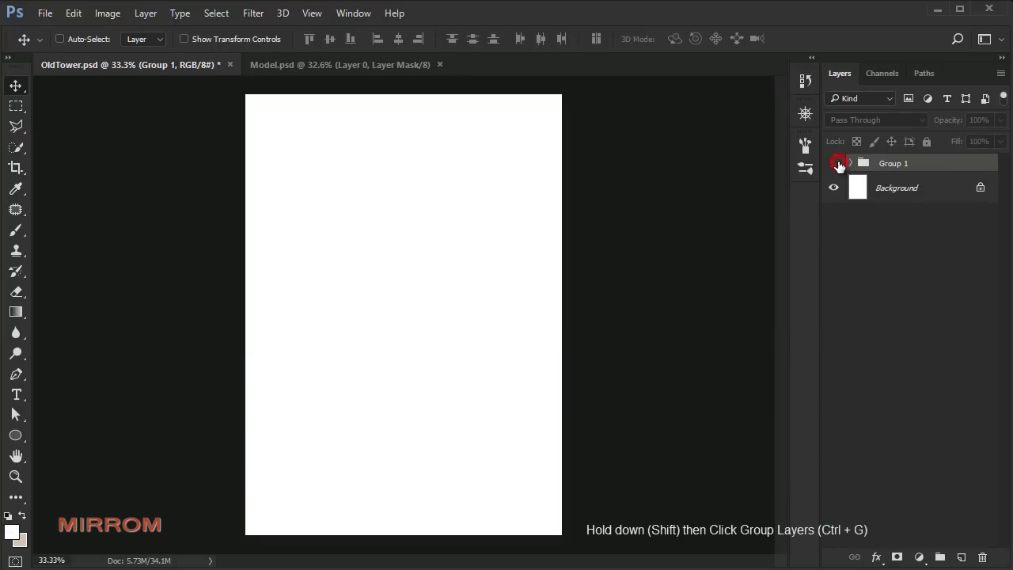
{"action": "left_click", "coordinate": [917, 188]}
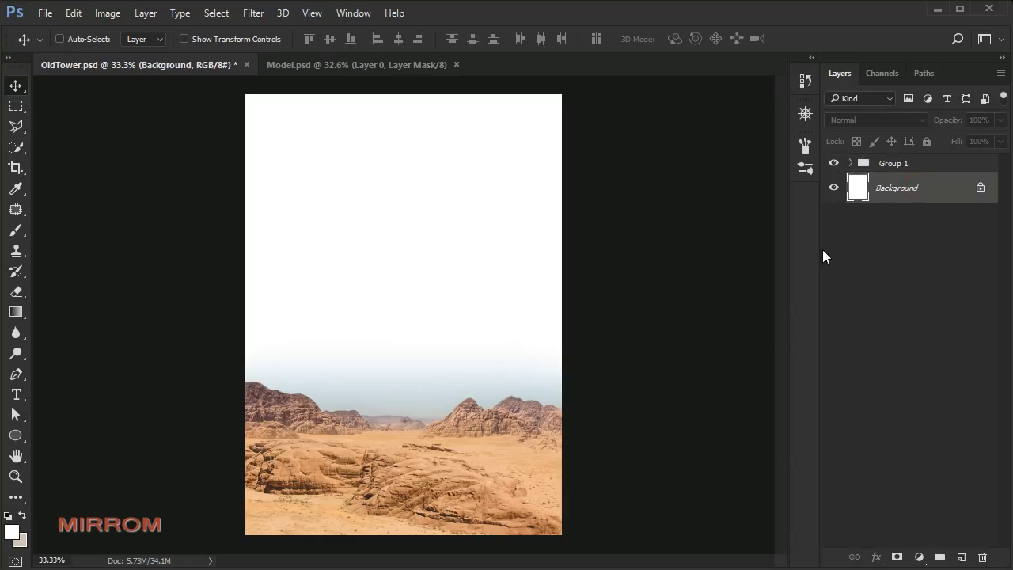
Place the Sky image embedded, scaled to about 67.5% × 65.5% so clouds fill the top.
{"action": "left_click", "coordinate": [54, 18]}
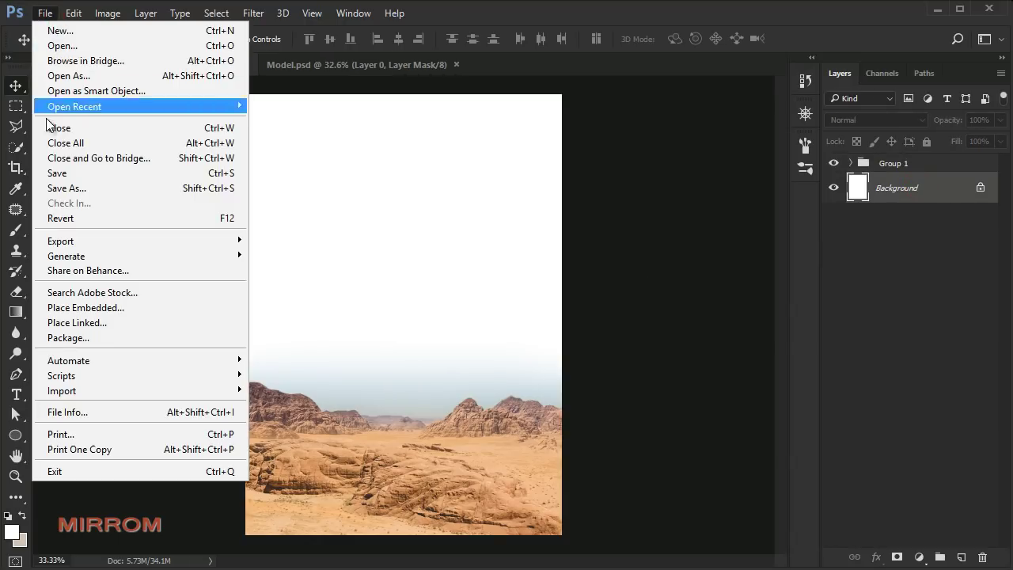
{"action": "left_click", "coordinate": [130, 306]}
{"action": "mouse_move", "coordinate": [424, 253]}
{"action": "left_mouse_down"}
{"action": "mouse_move", "coordinate": [465, 220]}
{"action": "mouse_move", "coordinate": [438, 176]}
{"action": "left_mouse_up"}
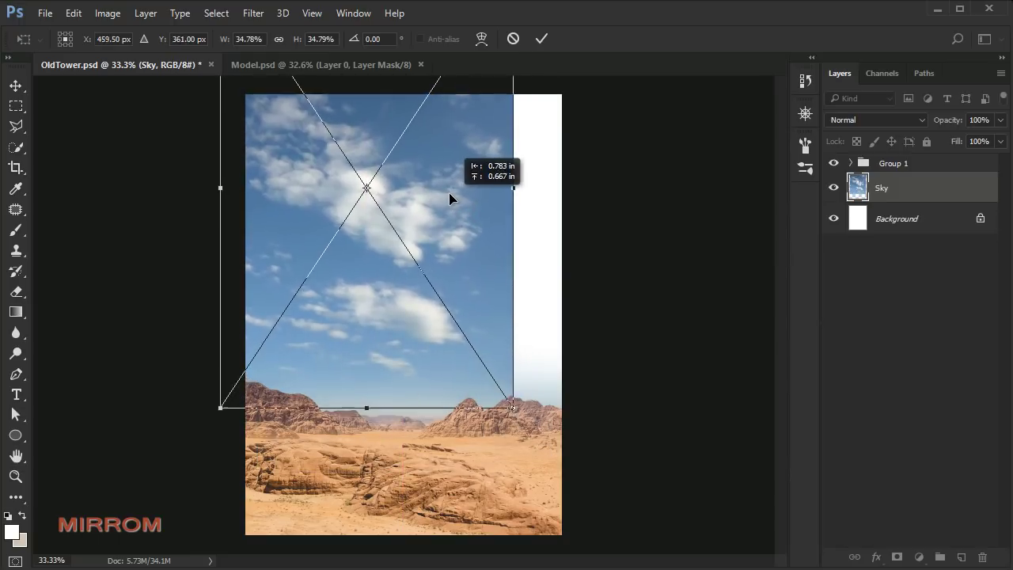
{"action": "left_click_drag", "start_coordinate": [499, 345], "coordinate": [643, 564]}
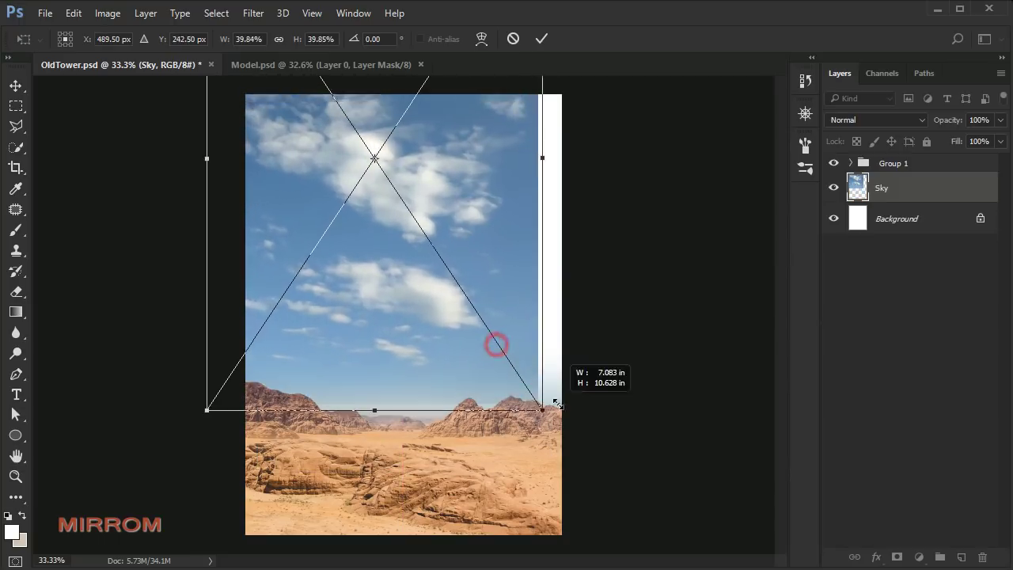
{"action": "left_click_drag", "start_coordinate": [607, 388], "coordinate": [610, 280]}
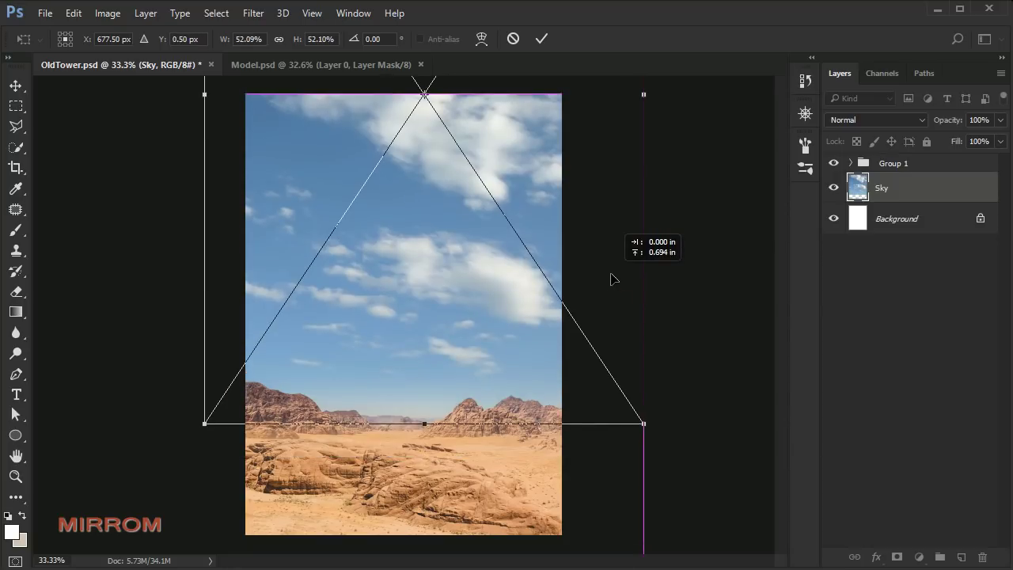
{"action": "left_click_drag", "start_coordinate": [643, 423], "coordinate": [796, 514]}
{"action": "mouse_move", "coordinate": [617, 468]}
{"action": "left_mouse_down"}
{"action": "mouse_move", "coordinate": [578, 357]}
{"action": "mouse_move", "coordinate": [549, 351]}
{"action": "left_mouse_up"}
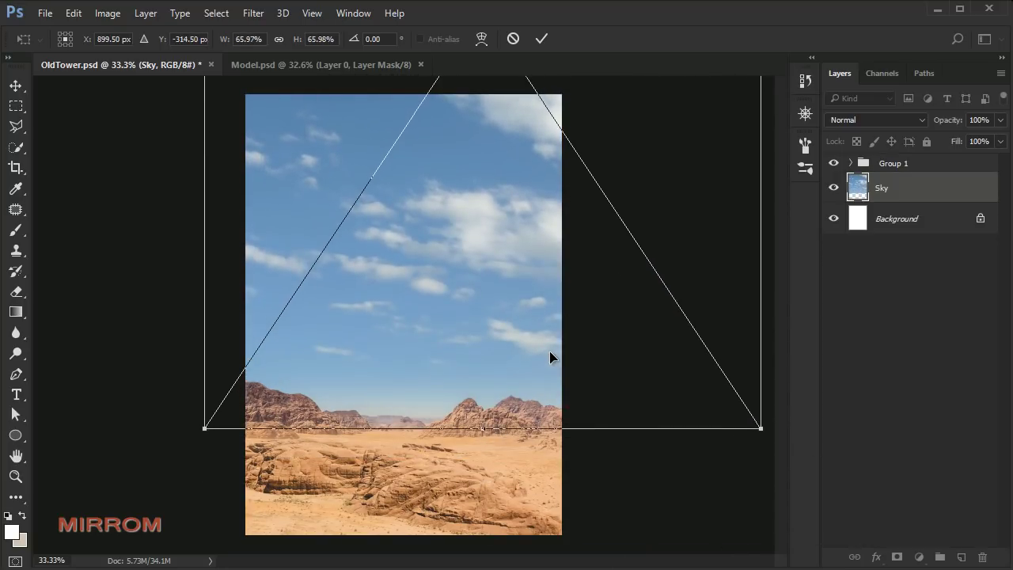
{"action": "key", "text": "ctrl+minus"}
{"action": "key", "text": "ctrl+minus"}
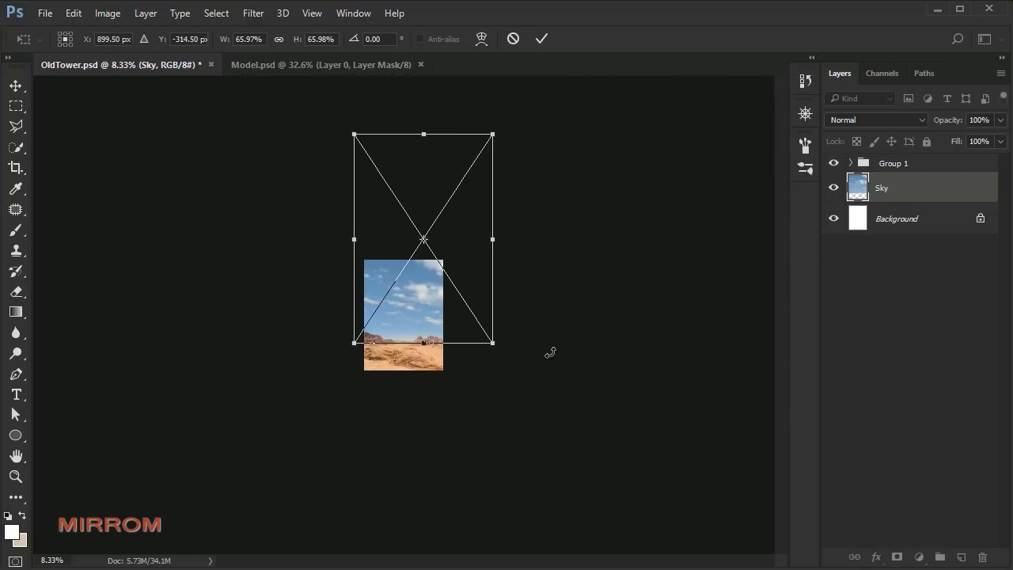
{"action": "left_click_drag", "start_coordinate": [496, 129], "coordinate": [500, 124]}
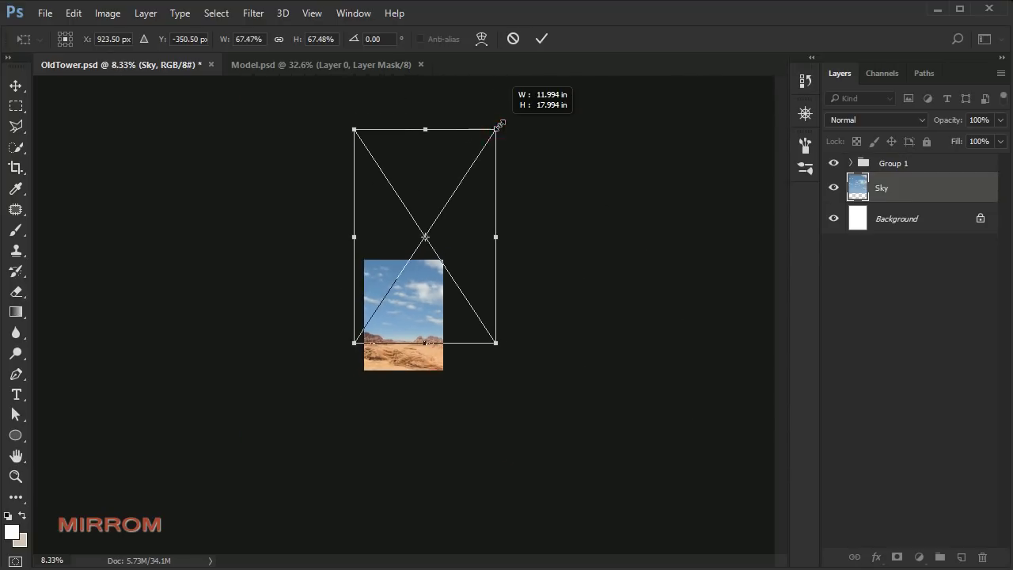
{"action": "left_click_drag", "start_coordinate": [424, 128], "coordinate": [425, 130]}
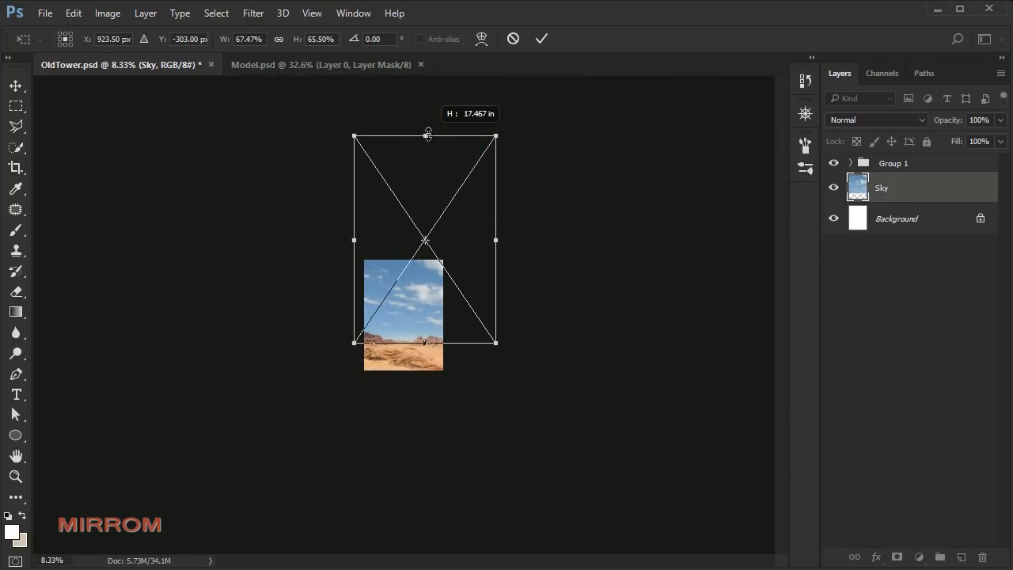
{"action": "left_click", "coordinate": [541, 38]}
{"action": "key", "text": "ctrl+plus"}
{"action": "key", "text": "ctrl+plus"}
{"action": "key", "text": "ctrl+plus"}
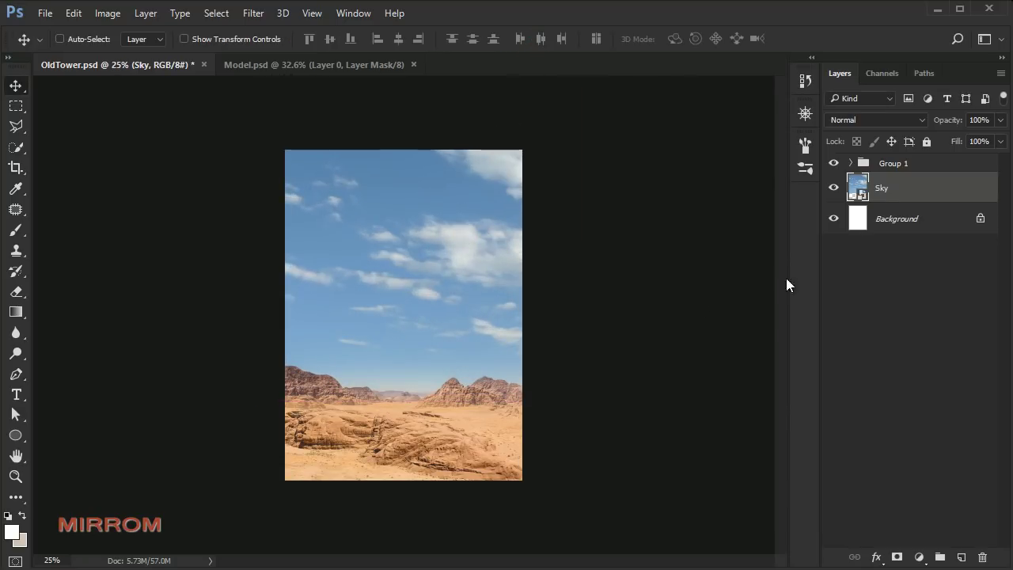
Toggle the desert group to check it, then hide the Sky layer.
{"action": "left_click", "coordinate": [834, 188]}
{"action": "left_click", "coordinate": [915, 163]}
{"action": "left_click", "coordinate": [834, 163]}
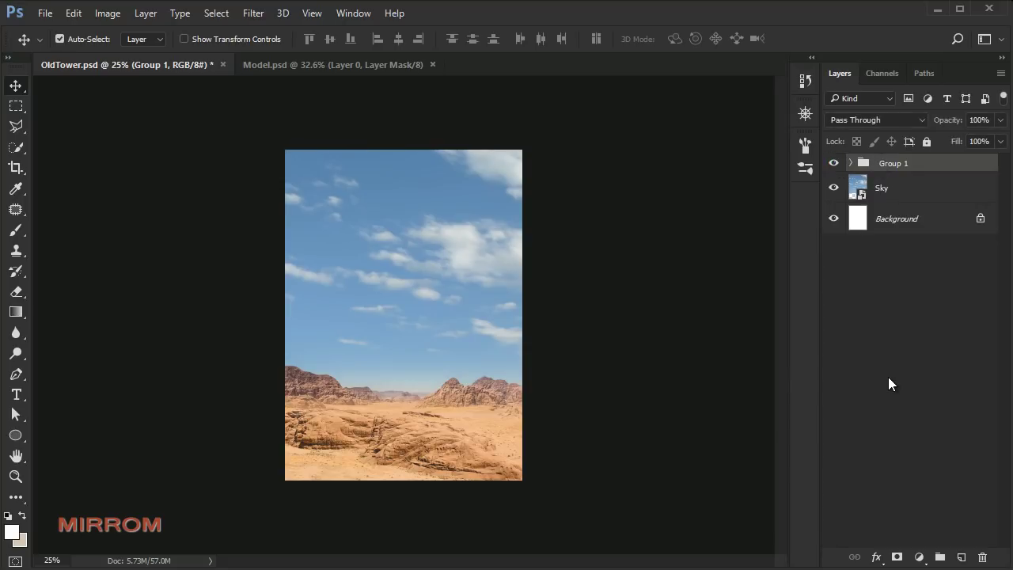
{"action": "key", "text": "ctrl+plus"}
{"action": "left_click", "coordinate": [833, 190]}
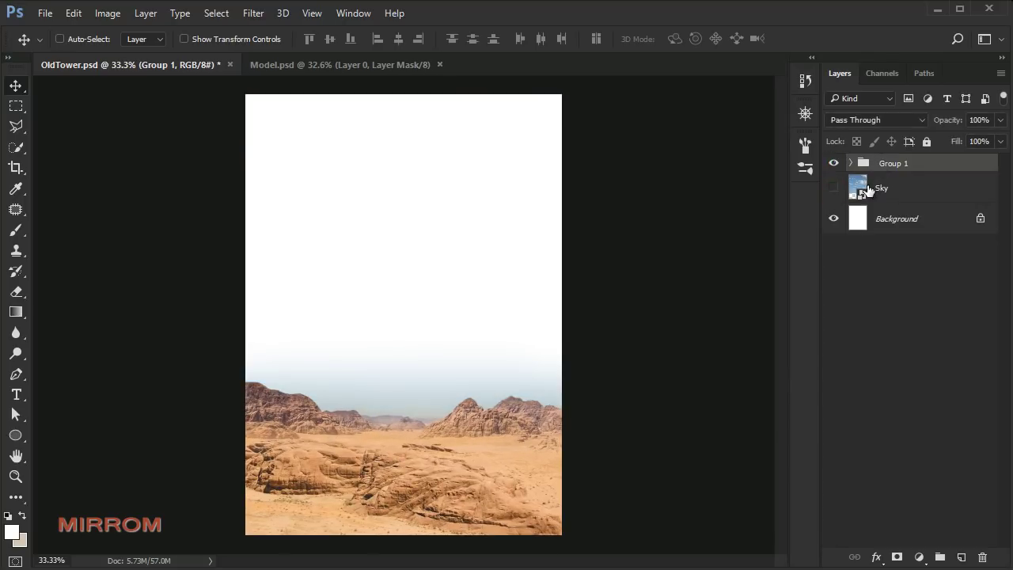
Add a Hue/Saturation layer clipped to Group 1, lowering Blues saturation and Reds saturation to −82.
{"action": "left_click", "coordinate": [916, 557]}
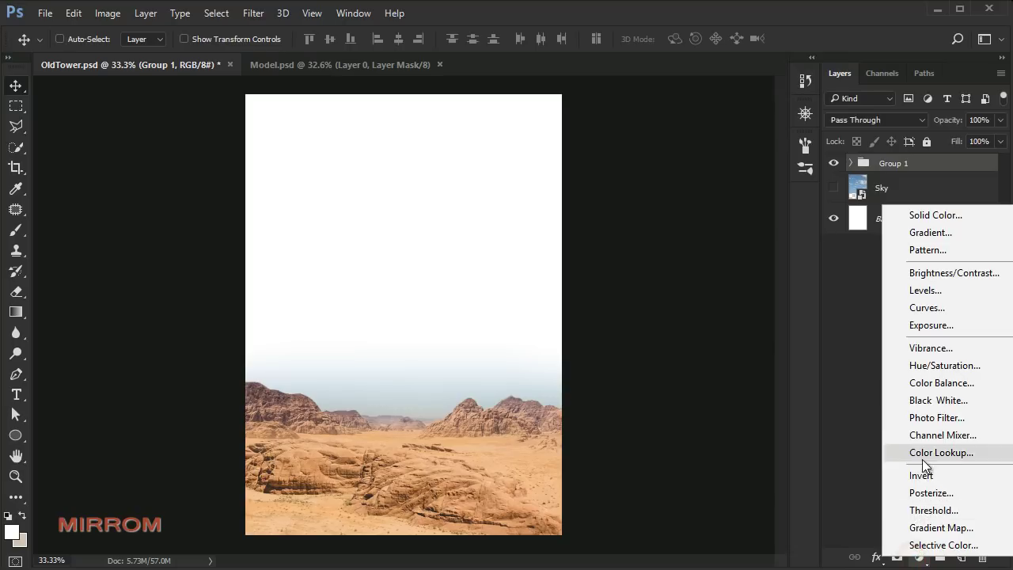
{"action": "left_click", "coordinate": [944, 366]}
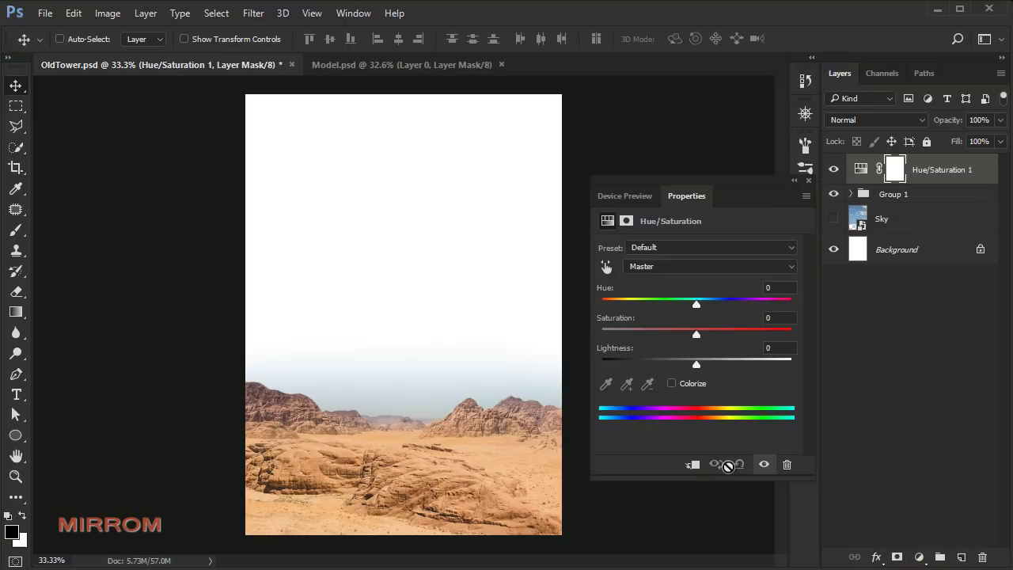
{"action": "left_click", "coordinate": [693, 465]}
{"action": "left_click", "coordinate": [716, 267]}
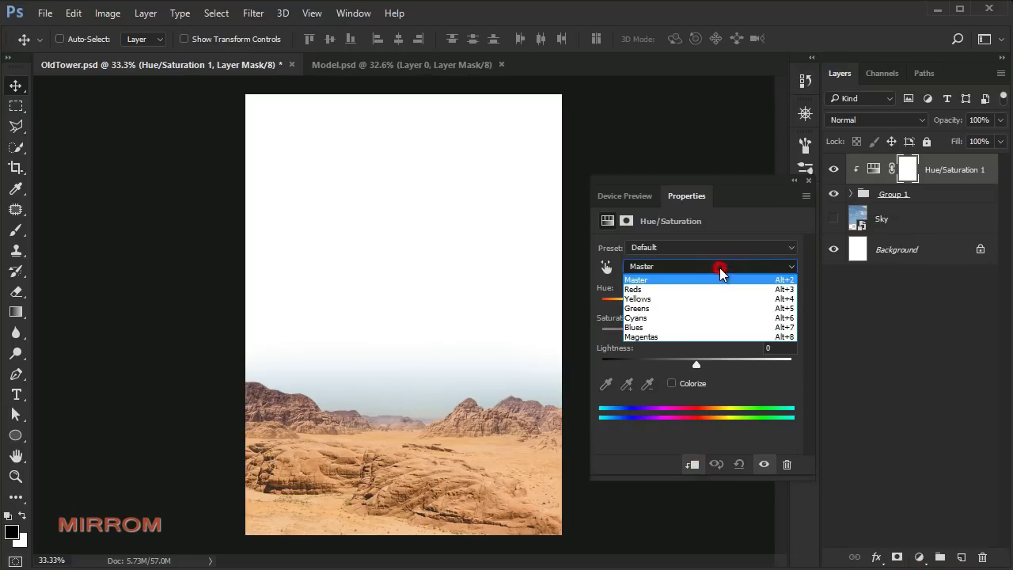
{"action": "left_click", "coordinate": [707, 324]}
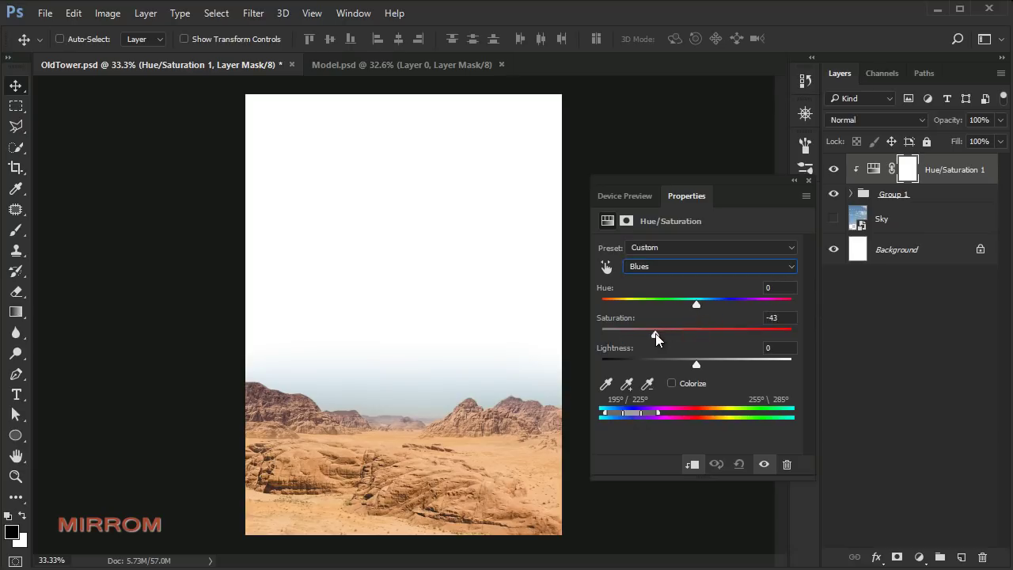
{"action": "left_click_drag", "start_coordinate": [628, 333], "coordinate": [613, 333]}
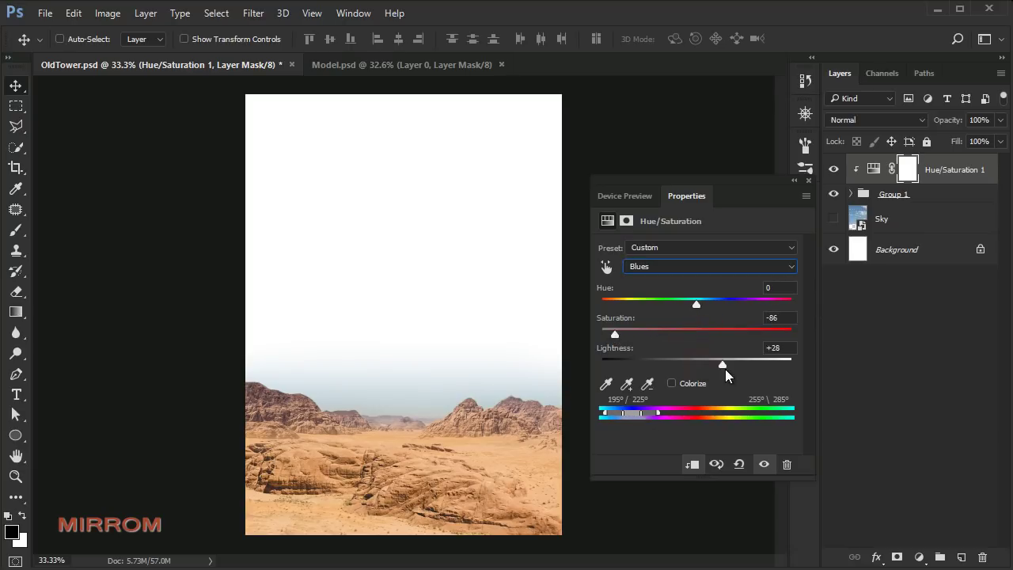
{"action": "left_click", "coordinate": [759, 464]}
{"action": "left_click", "coordinate": [733, 271]}
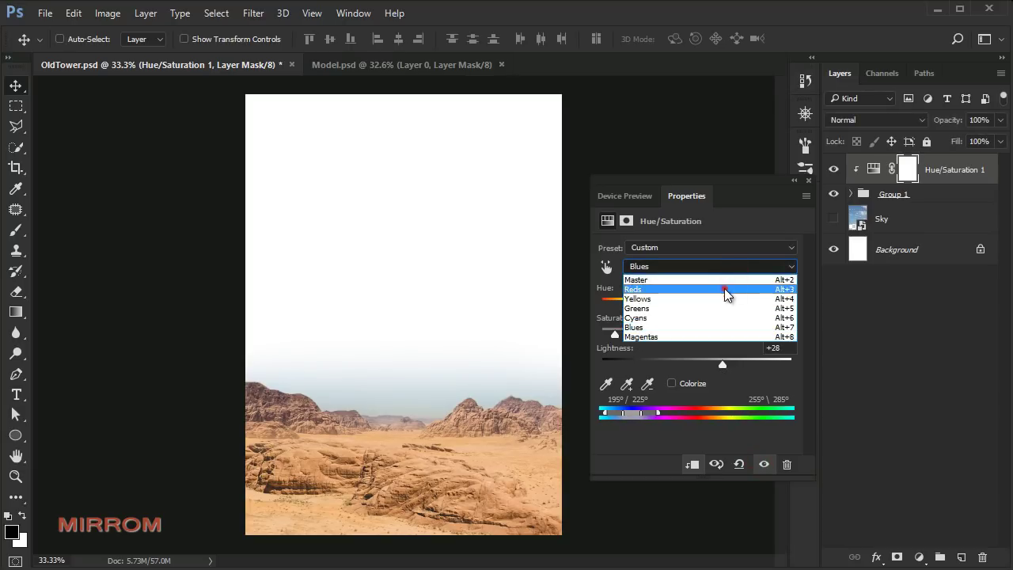
{"action": "left_click", "coordinate": [721, 294]}
{"action": "left_click_drag", "start_coordinate": [685, 337], "coordinate": [668, 338]}
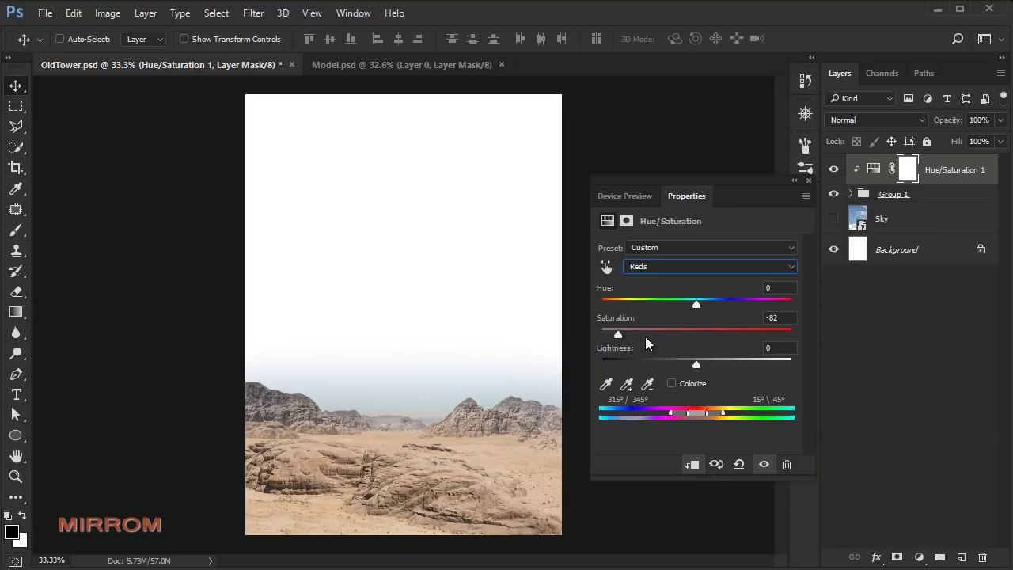
{"action": "left_click", "coordinate": [761, 465]}
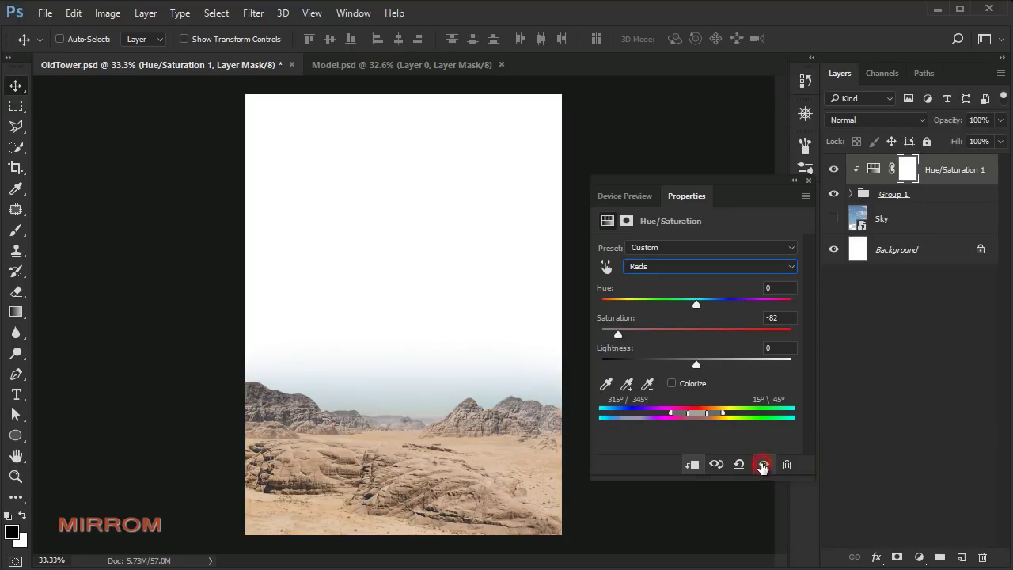
{"action": "left_click", "coordinate": [808, 182]}
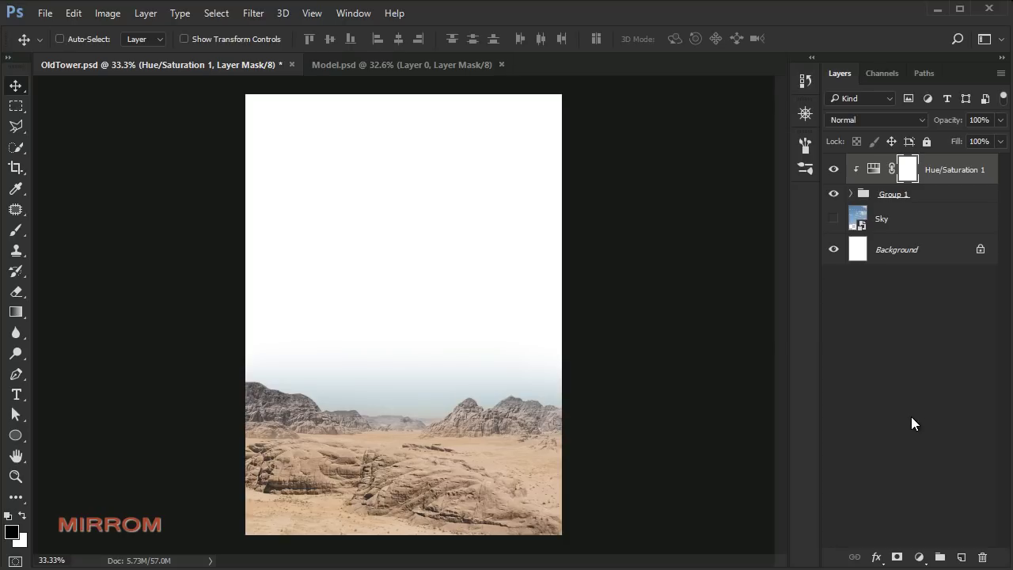
Add a Vibrance layer clipped to Group 1 with vibrance set to −22.
{"action": "left_click", "coordinate": [918, 554]}
{"action": "left_click", "coordinate": [938, 340]}
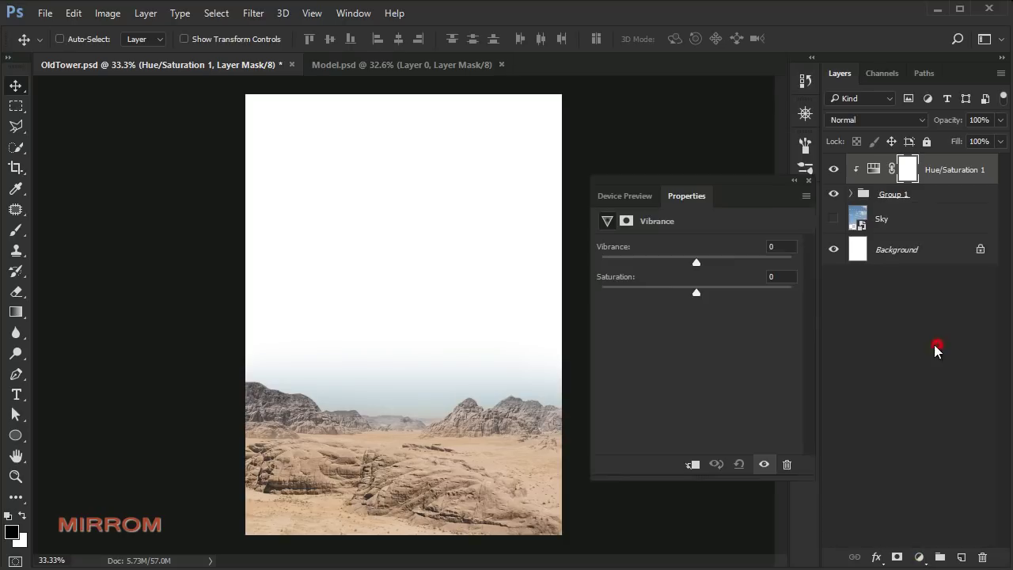
{"action": "left_click", "coordinate": [693, 464]}
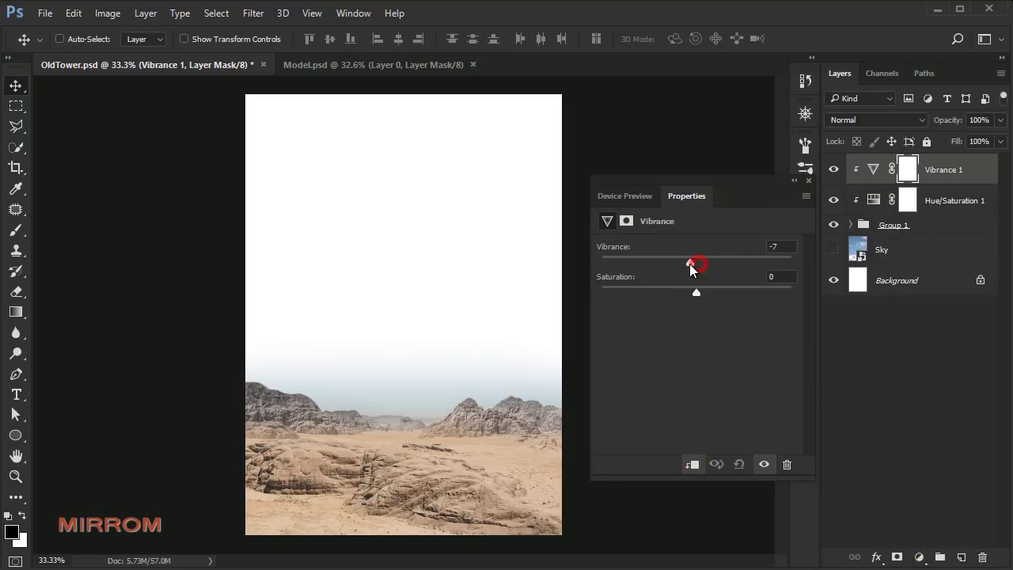
{"action": "left_click_drag", "start_coordinate": [683, 263], "coordinate": [677, 266]}
{"action": "left_click", "coordinate": [808, 181]}
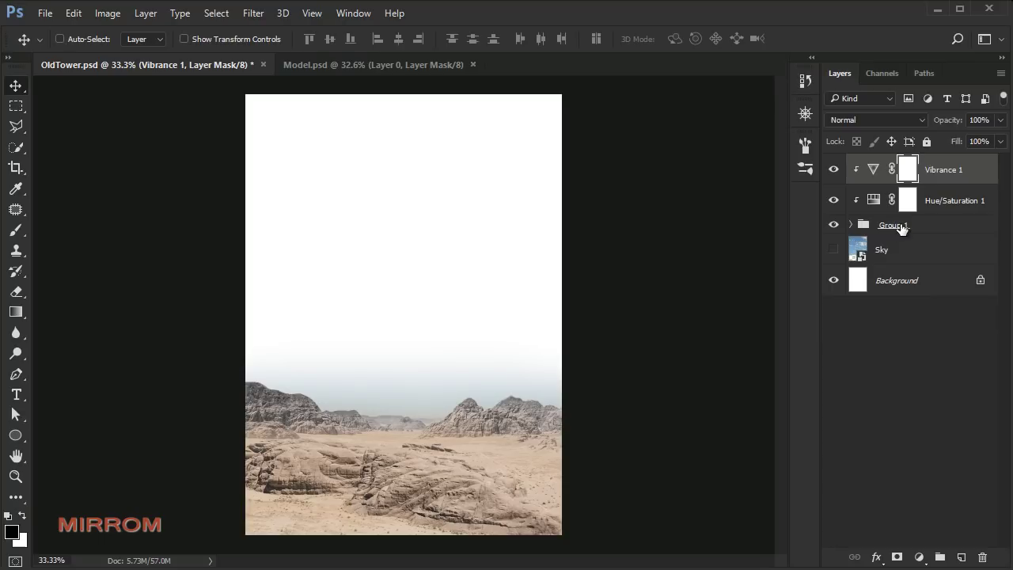
Show Sky and clip a Hue/Saturation 2 layer to it with Blues saturation at −100.
{"action": "left_click", "coordinate": [833, 249]}
{"action": "left_click", "coordinate": [882, 250]}
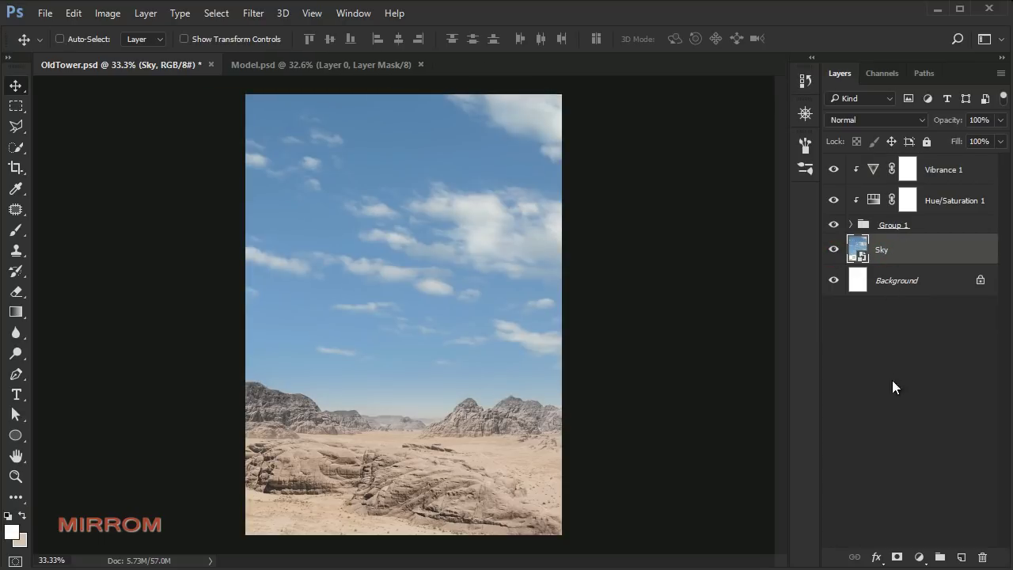
{"action": "left_click", "coordinate": [919, 559]}
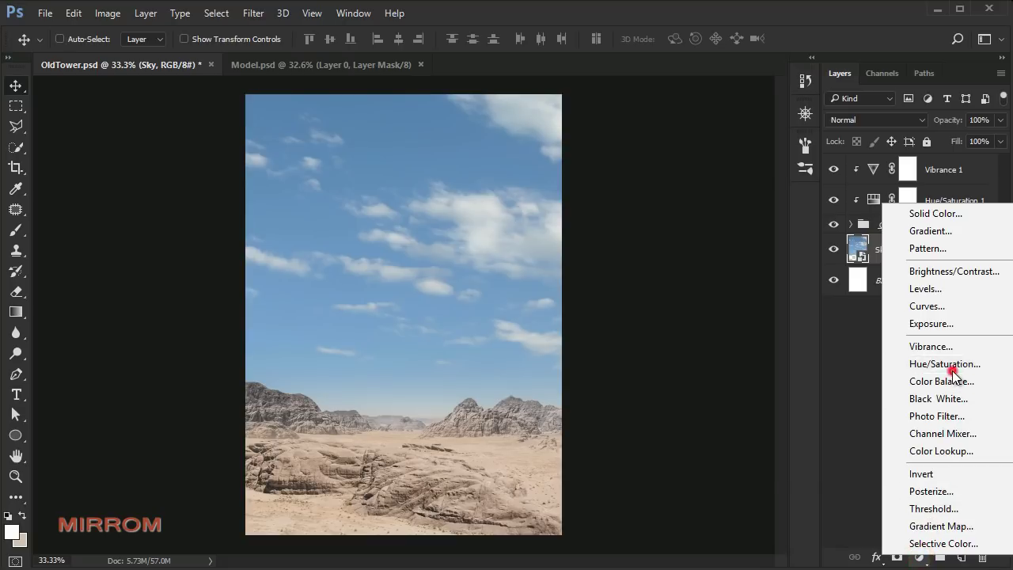
{"action": "left_click", "coordinate": [898, 364]}
{"action": "left_click", "coordinate": [693, 464]}
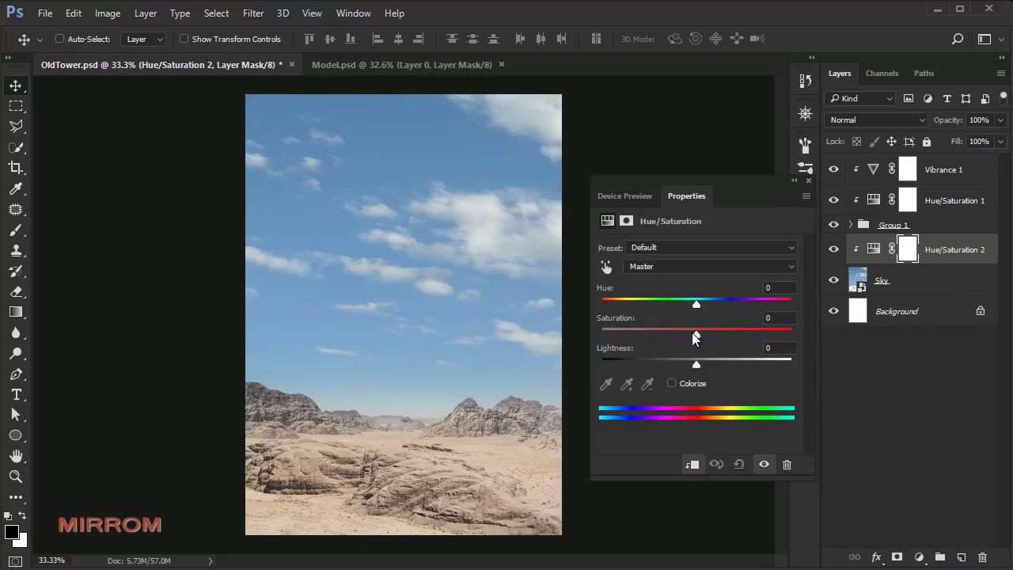
{"action": "left_click", "coordinate": [674, 266]}
{"action": "left_click", "coordinate": [665, 328]}
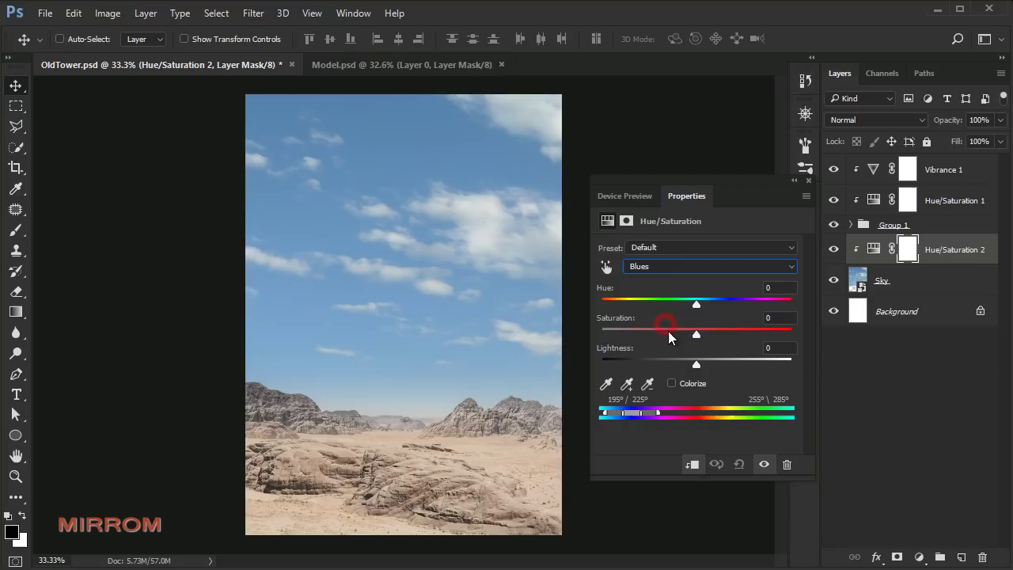
{"action": "left_click_drag", "start_coordinate": [697, 334], "coordinate": [578, 340]}
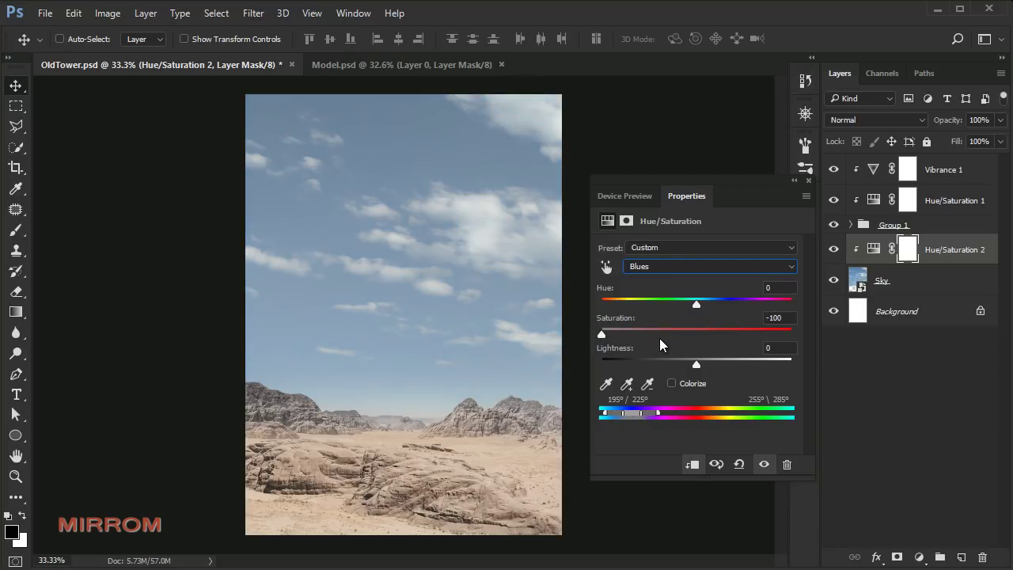
{"action": "left_click", "coordinate": [807, 182]}
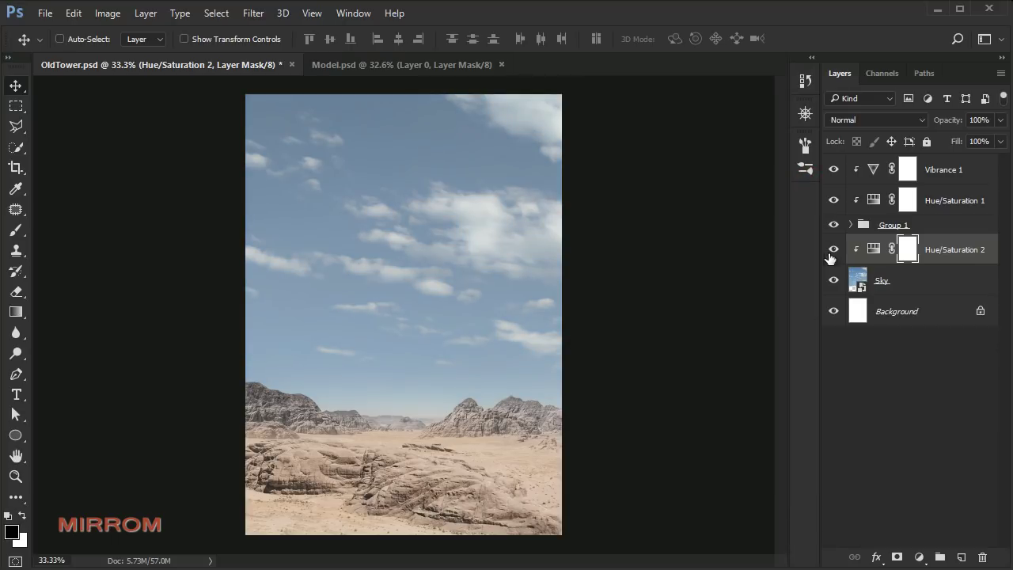
{"action": "left_click", "coordinate": [918, 313]}
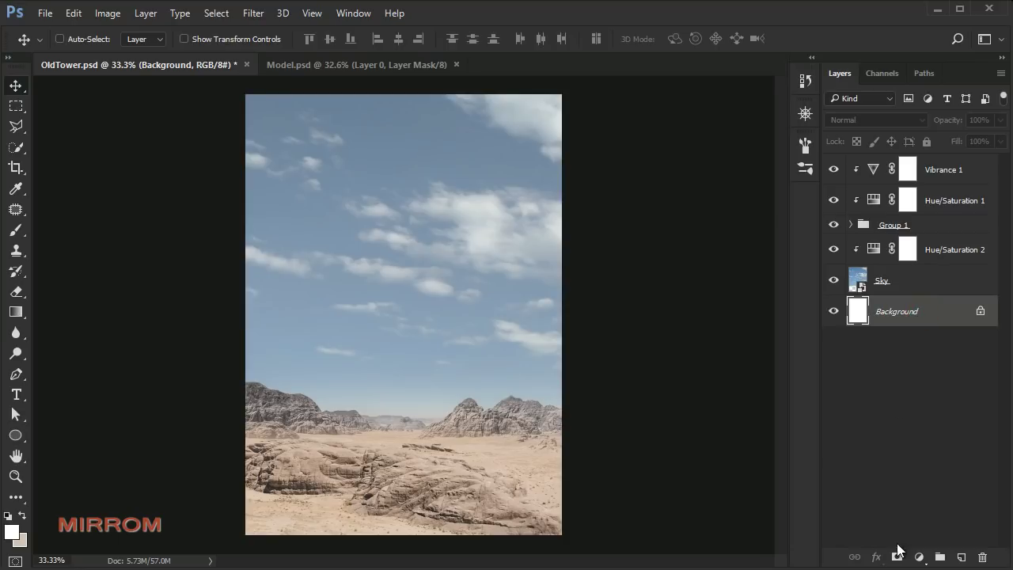
Add a Solid Color fill layer sampled from the sky's pale grey-blue, #a9b6bd.
{"action": "left_click", "coordinate": [918, 555]}
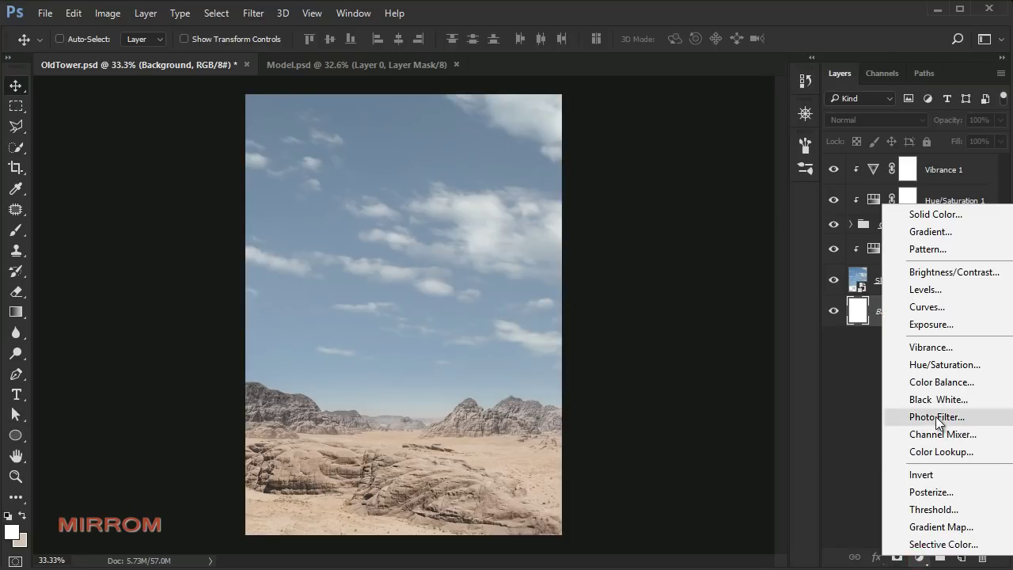
{"action": "left_click", "coordinate": [945, 220]}
{"action": "left_click_drag", "start_coordinate": [850, 223], "coordinate": [831, 207]}
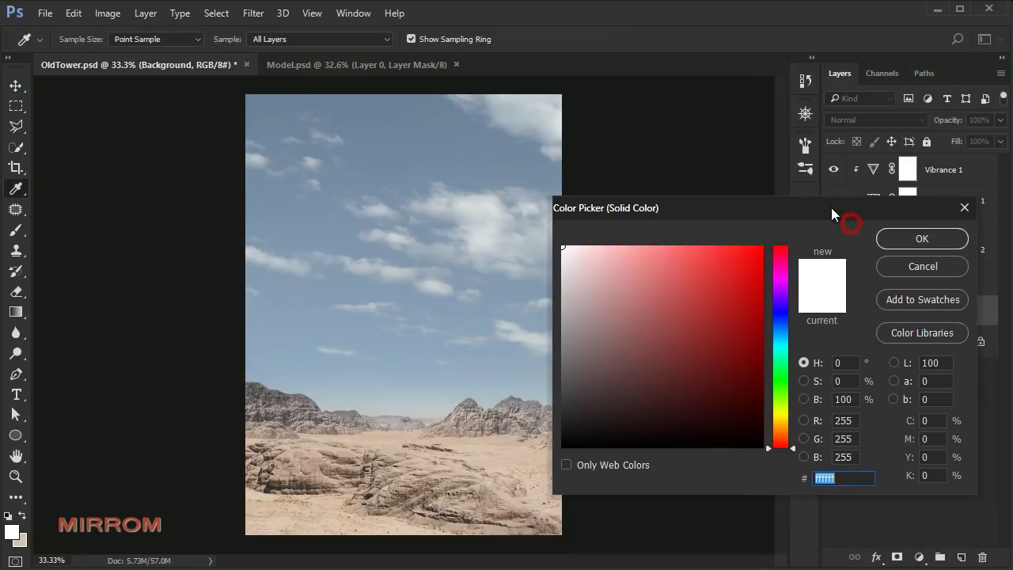
{"action": "left_click", "coordinate": [439, 154]}
{"action": "left_click", "coordinate": [414, 153]}
{"action": "left_click", "coordinate": [409, 210]}
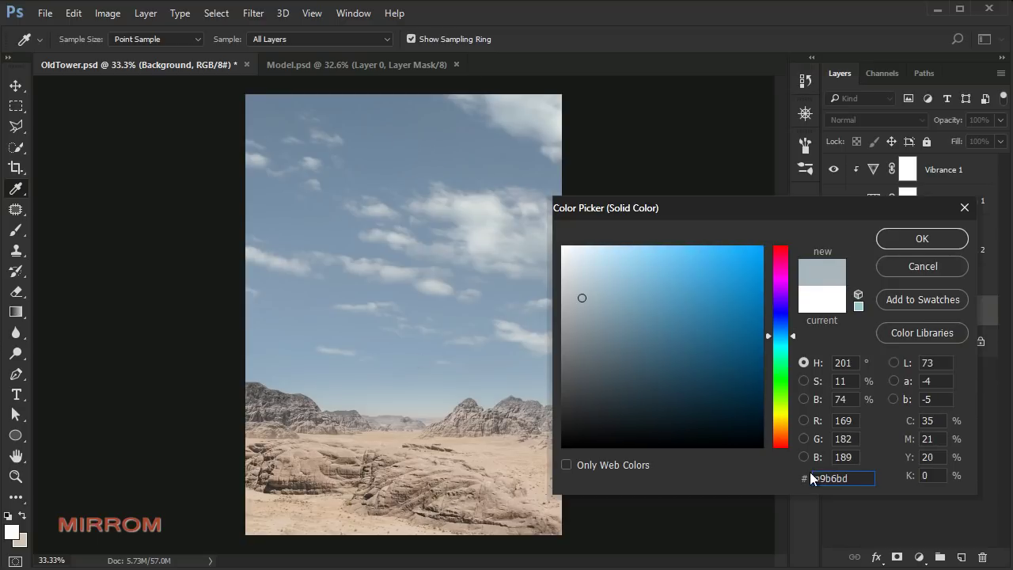
{"action": "left_click", "coordinate": [910, 238]}
Set the Sky layer's opacity to 88%, comparing it with the colour fill toggled off and on.
{"action": "left_click", "coordinate": [886, 283]}
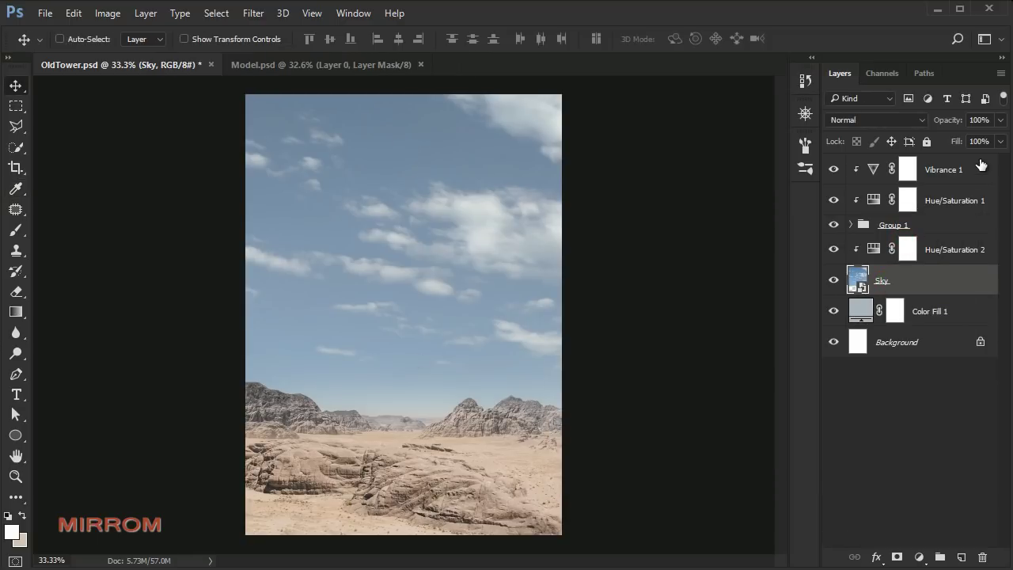
{"action": "left_click", "coordinate": [998, 141]}
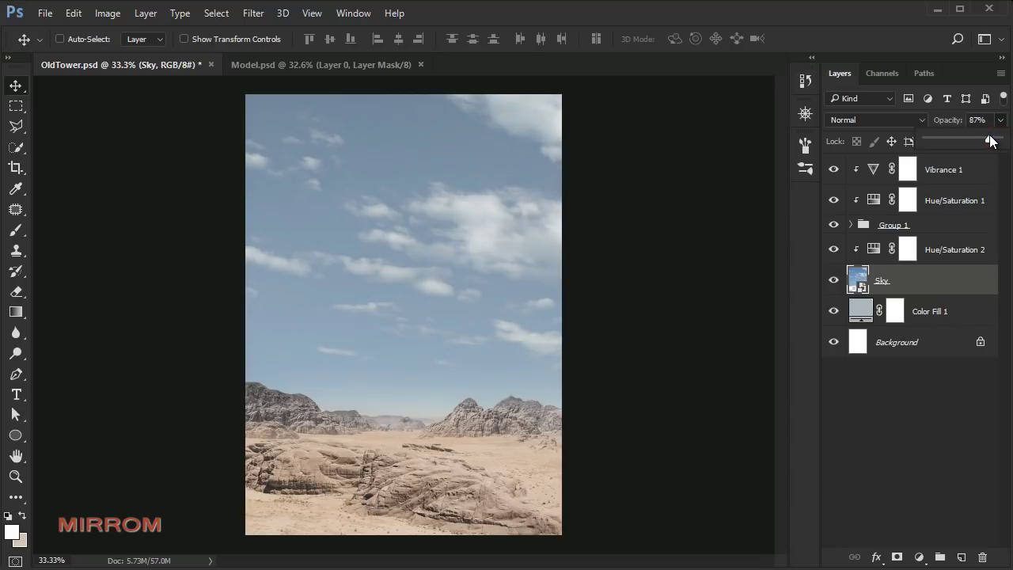
{"action": "left_click", "coordinate": [833, 281]}
{"action": "left_click", "coordinate": [833, 280]}
{"action": "left_click", "coordinate": [832, 311]}
{"action": "left_click", "coordinate": [943, 279]}
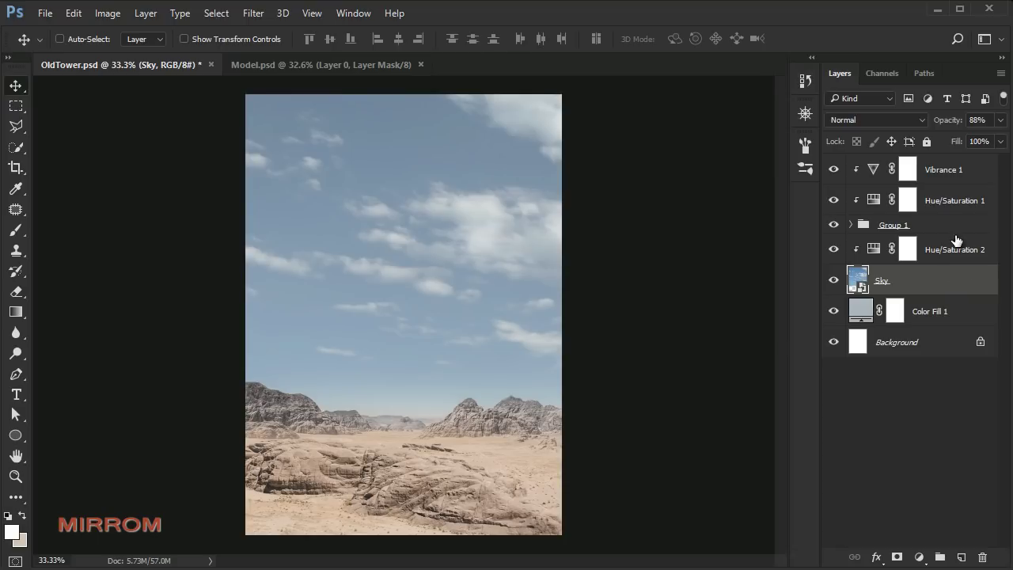
{"action": "left_click", "coordinate": [942, 251]}
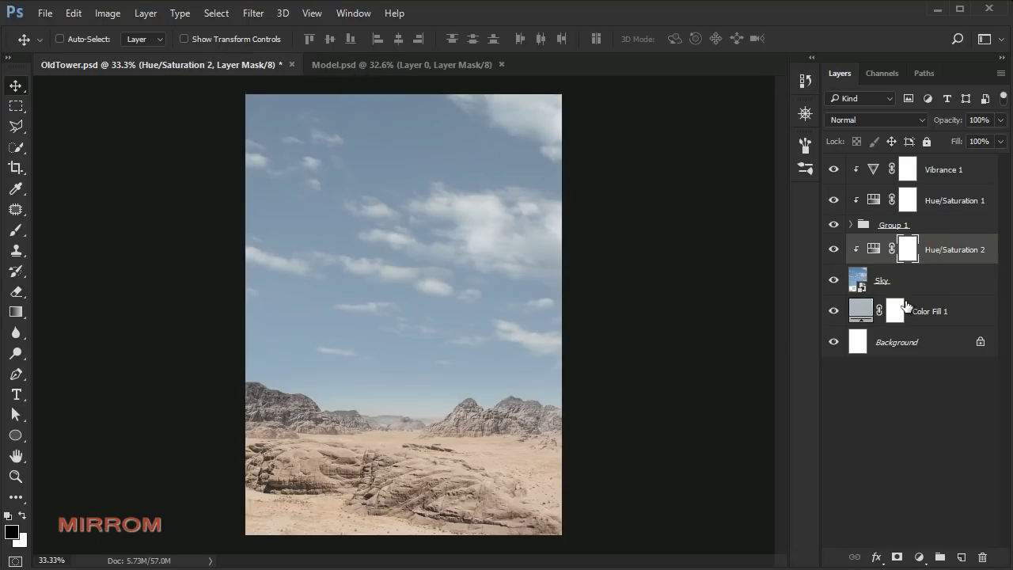
{"action": "left_click", "coordinate": [45, 13]}
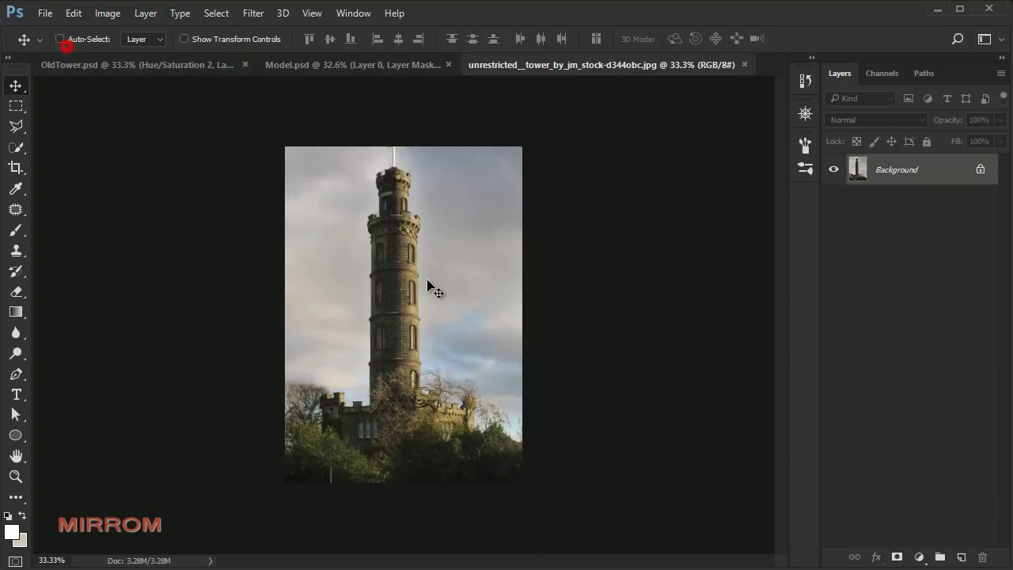
Open the tower photo and quick-select the sky around the tower.
{"action": "left_click", "coordinate": [438, 289]}
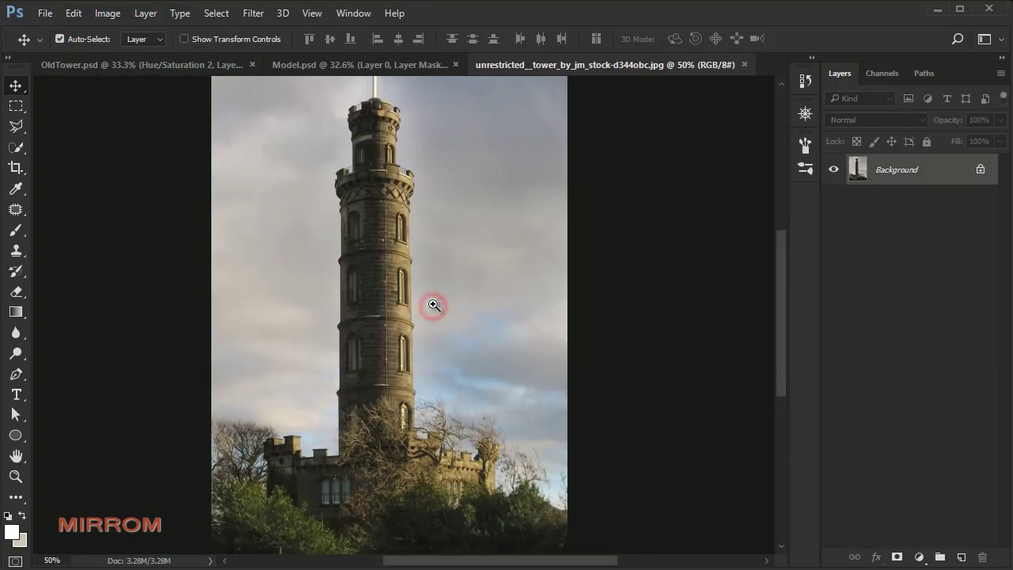
{"action": "left_click_drag", "start_coordinate": [16, 147], "coordinate": [70, 150]}
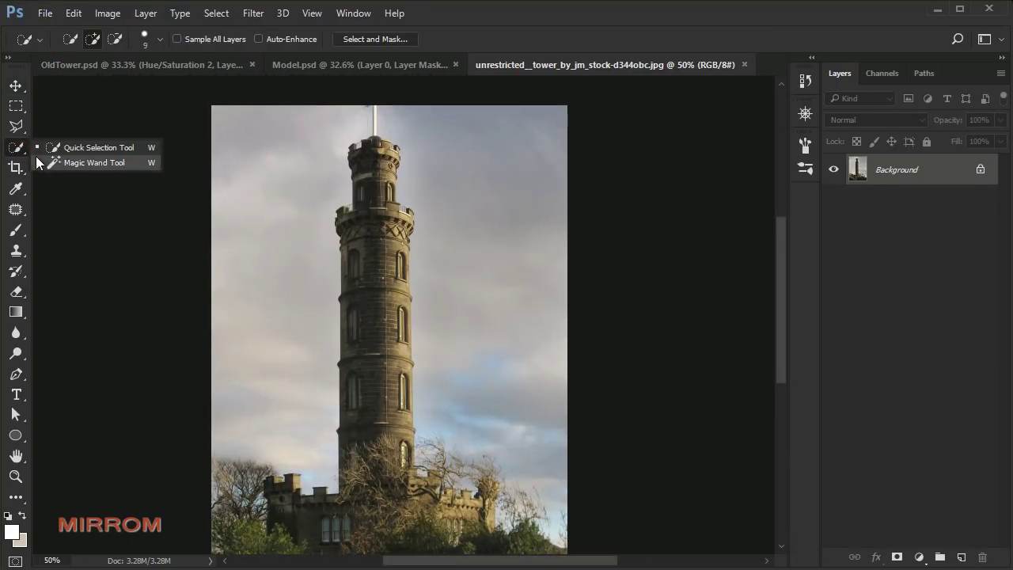
{"action": "left_click", "coordinate": [70, 149]}
{"action": "left_click", "coordinate": [256, 277]}
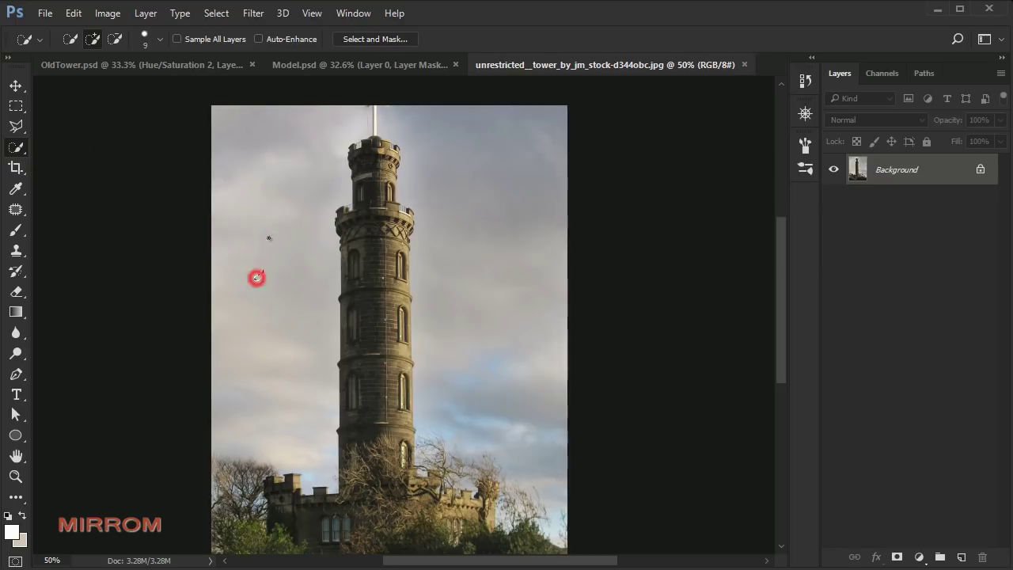
{"action": "left_click", "coordinate": [476, 264]}
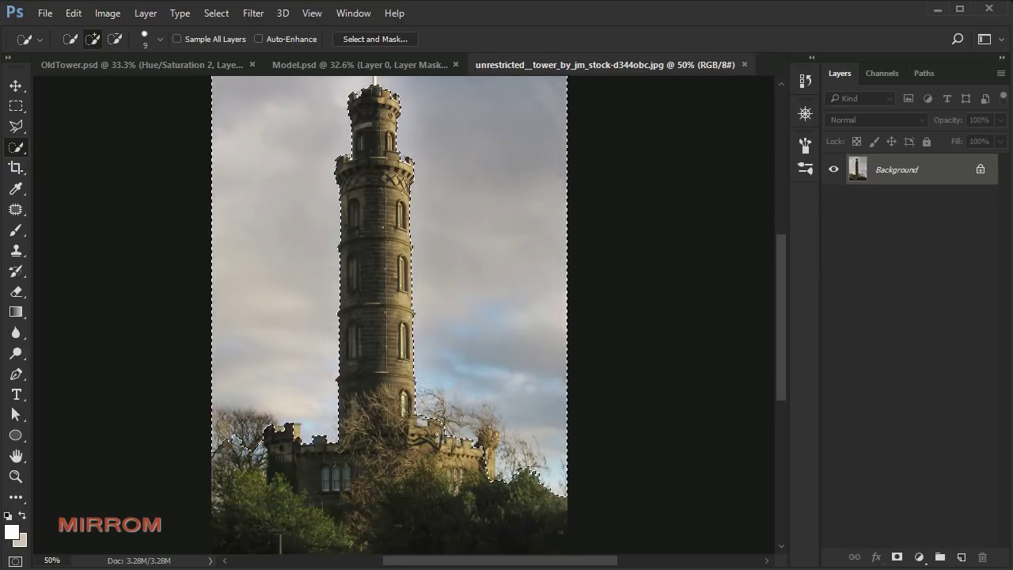
Zoom in and exclude the left and tall middle battlements from the sky selection.
{"action": "left_click", "coordinate": [297, 411], "text": "ctrl"}
{"action": "left_click", "coordinate": [301, 406], "text": "ctrl"}
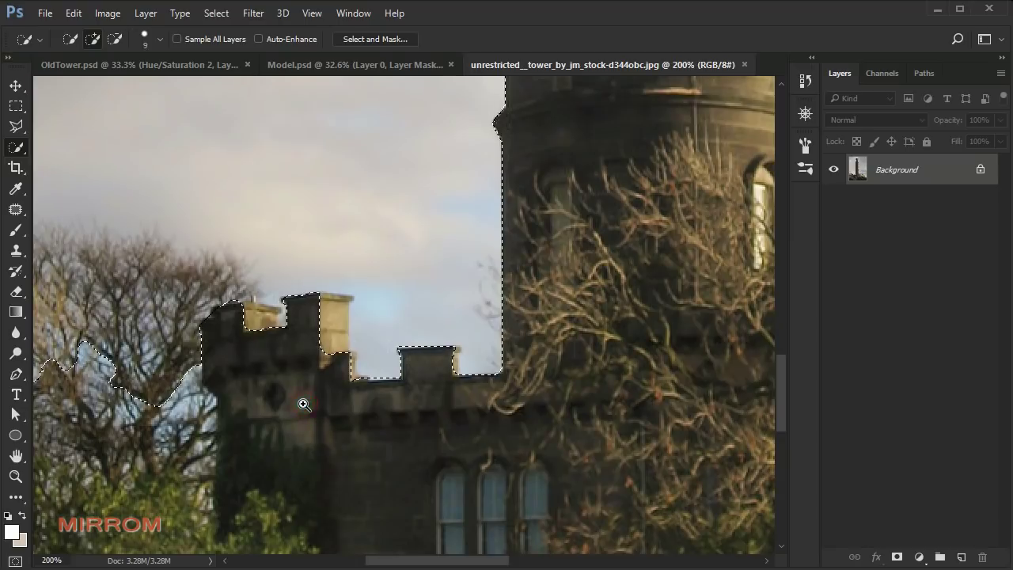
{"action": "left_click_drag", "start_coordinate": [237, 317], "coordinate": [266, 330]}
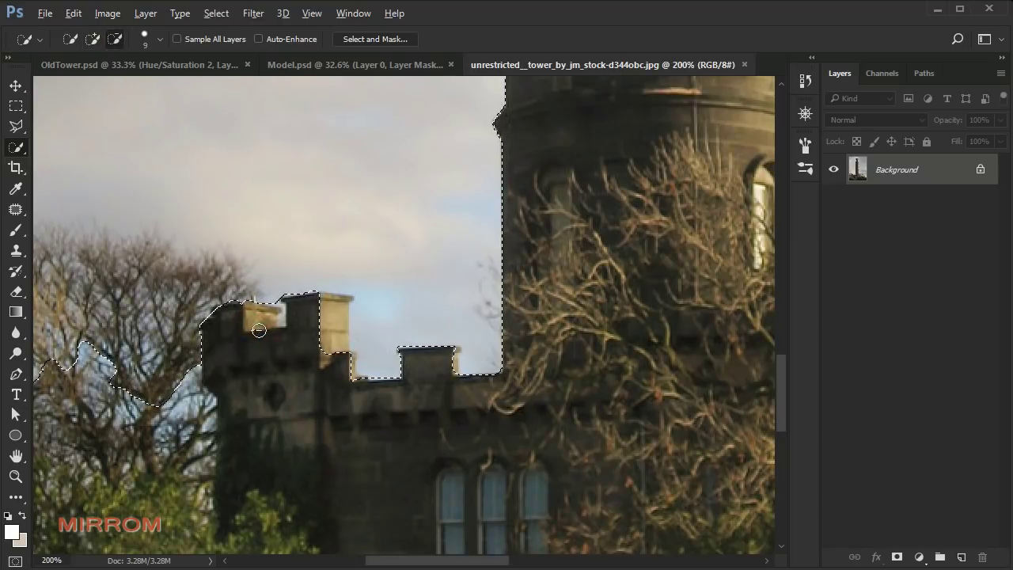
{"action": "left_click", "coordinate": [277, 297]}
{"action": "left_click_drag", "start_coordinate": [308, 314], "coordinate": [318, 339]}
{"action": "left_click", "coordinate": [450, 364], "text": "alt"}
{"action": "left_click", "coordinate": [226, 289]}
Separate the tree-covered turret and merlons from the sky selection using a smaller brush.
{"action": "scroll", "coordinate": [312, 466], "scroll_direction": "down", "scroll_amount": 1}
{"action": "left_click_drag", "start_coordinate": [181, 329], "coordinate": [119, 415]}
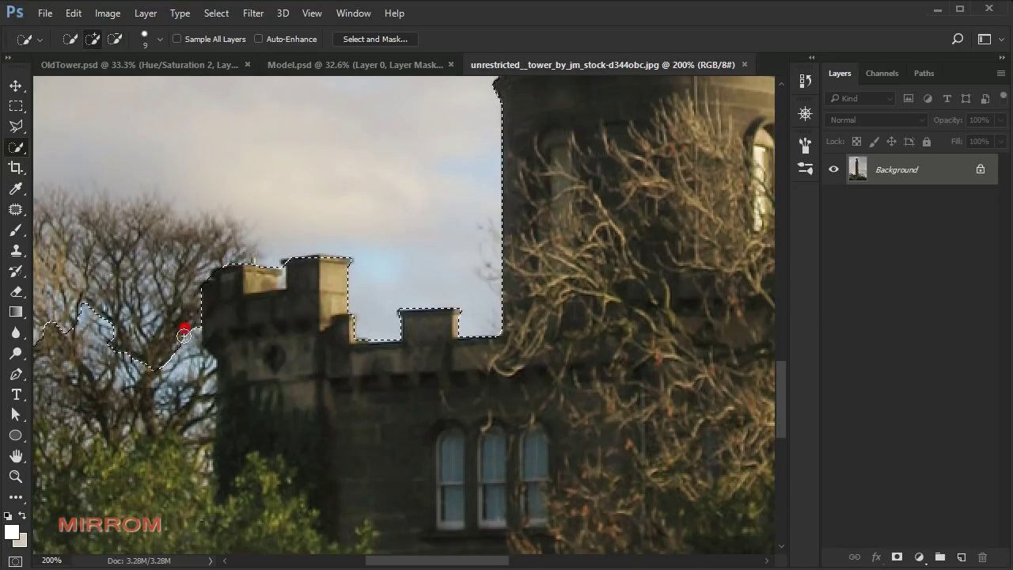
{"action": "left_click_drag", "start_coordinate": [468, 560], "coordinate": [567, 560]}
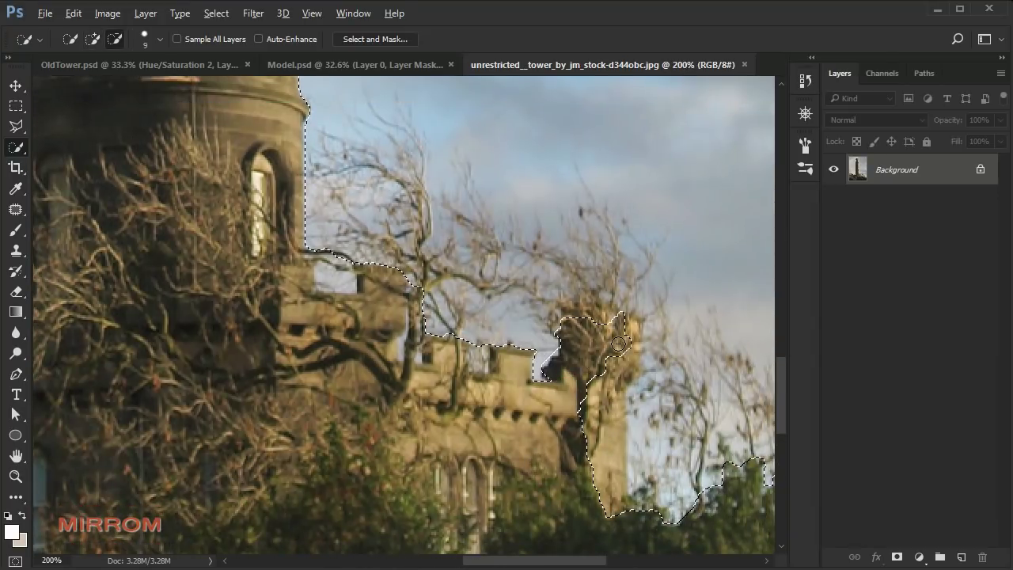
{"action": "left_click_drag", "start_coordinate": [570, 322], "coordinate": [607, 318]}
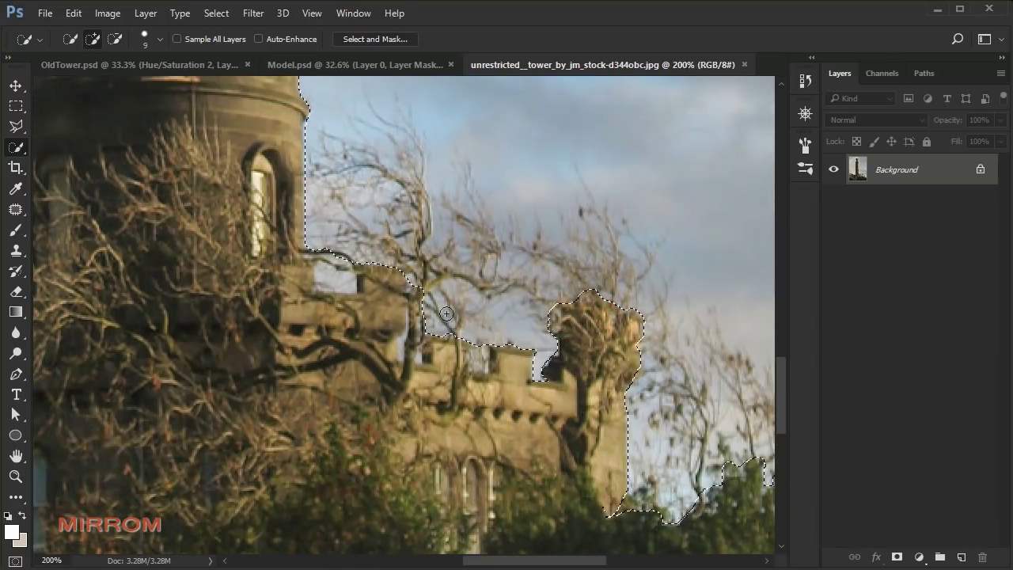
{"action": "left_click", "coordinate": [480, 336], "text": "alt"}
{"action": "key", "text": "bracketleft"}
{"action": "key", "text": "bracketleft"}
{"action": "key", "text": "bracketleft"}
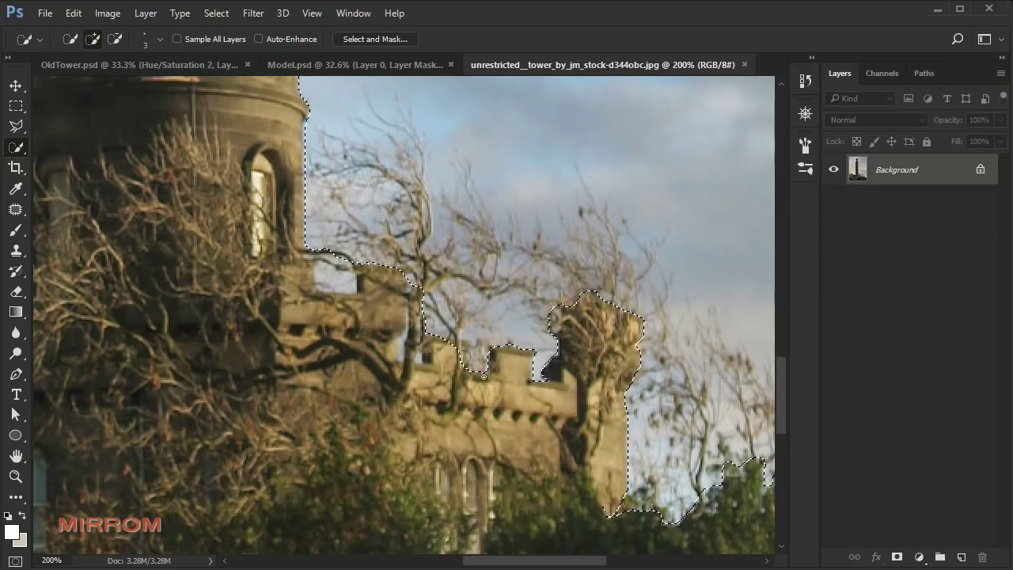
{"action": "left_click", "coordinate": [459, 337], "text": "alt"}
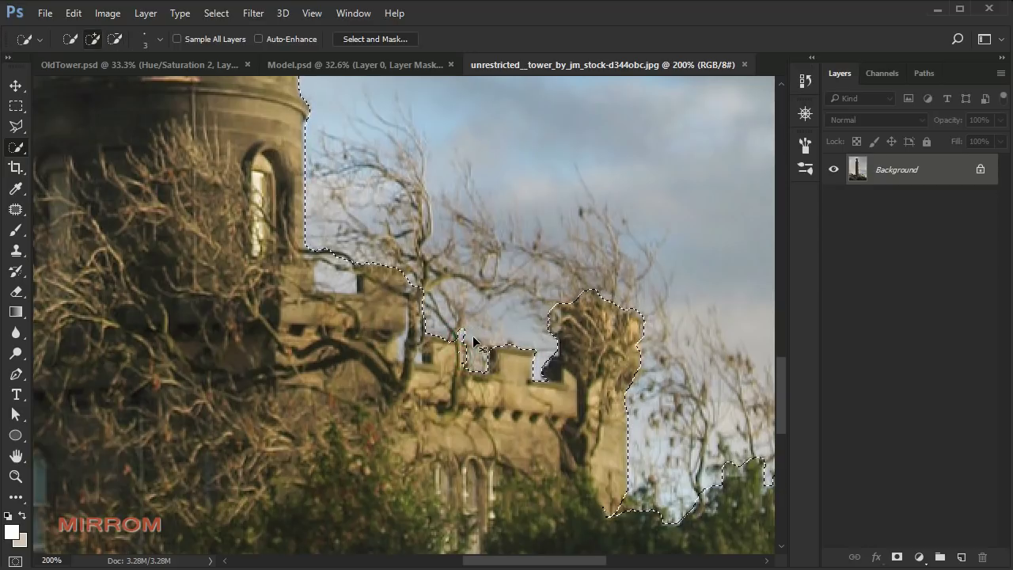
Remove the right and left balcony railings from the sky selection.
{"action": "scroll", "coordinate": [515, 509], "scroll_direction": "up", "scroll_amount": 5}
{"action": "left_click_drag", "start_coordinate": [513, 562], "coordinate": [491, 561]}
{"action": "left_click_drag", "start_coordinate": [780, 321], "coordinate": [780, 224]}
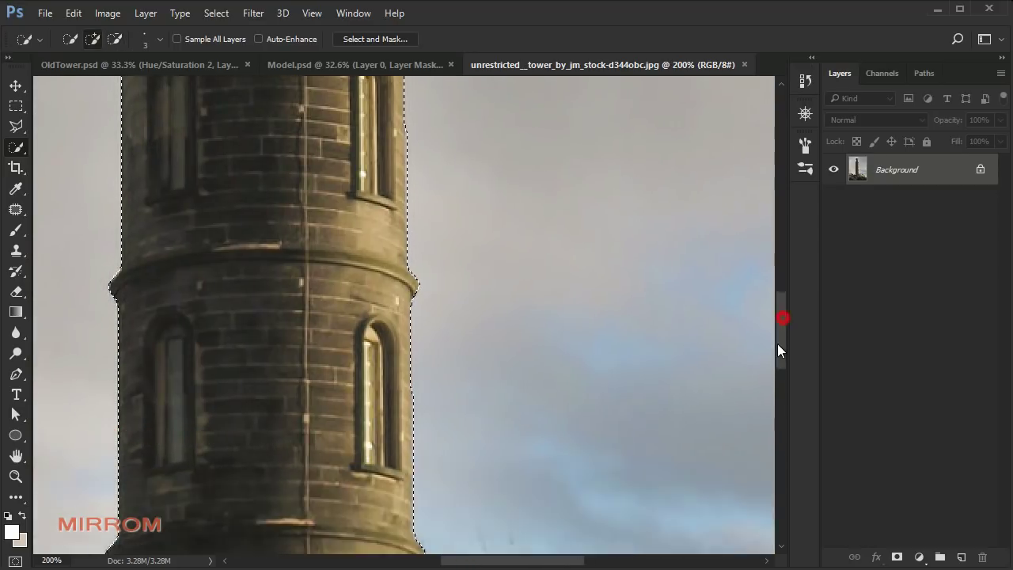
{"action": "left_click", "coordinate": [372, 350], "text": "alt"}
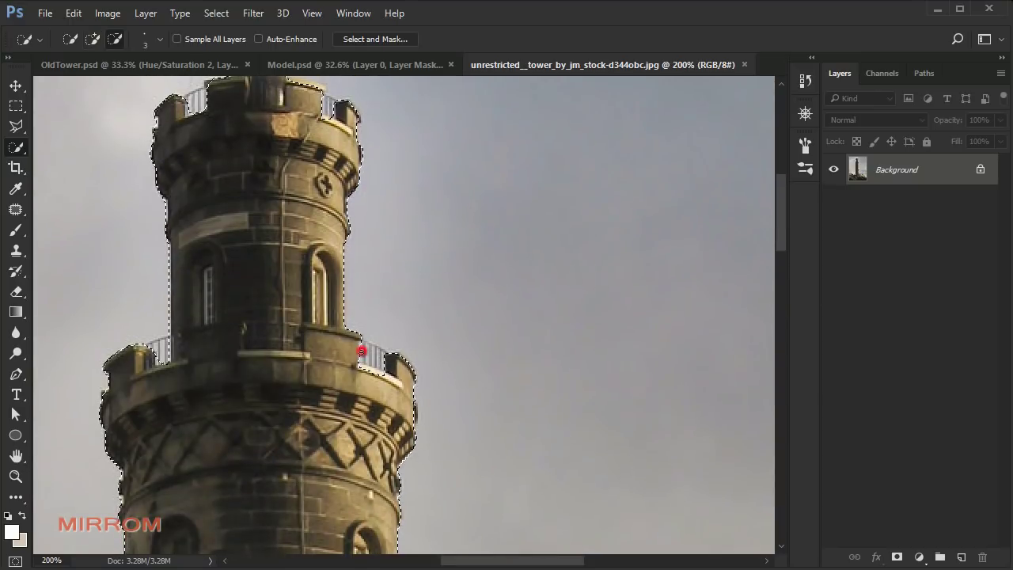
{"action": "left_click", "coordinate": [175, 353], "text": "alt"}
{"action": "left_click", "coordinate": [165, 355], "text": "alt"}
Refine the selection along the tower's right edge, top corner and top railing, then zoom out.
{"action": "scroll", "coordinate": [409, 384], "scroll_direction": "down", "scroll_amount": 1}
{"action": "left_click", "coordinate": [409, 384], "text": "alt"}
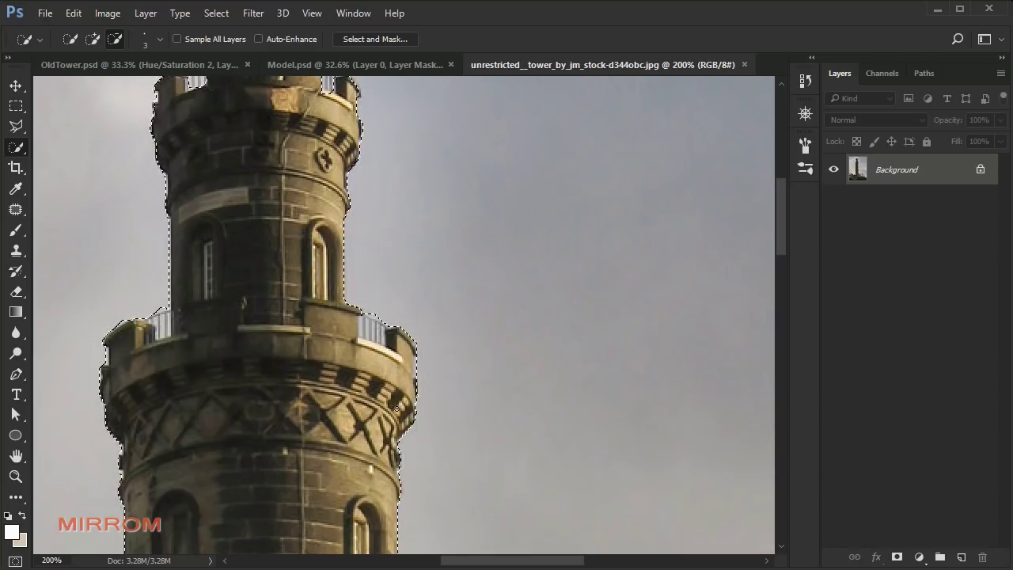
{"action": "scroll", "coordinate": [207, 250], "scroll_direction": "up", "scroll_amount": 6}
{"action": "left_click", "coordinate": [208, 250]}
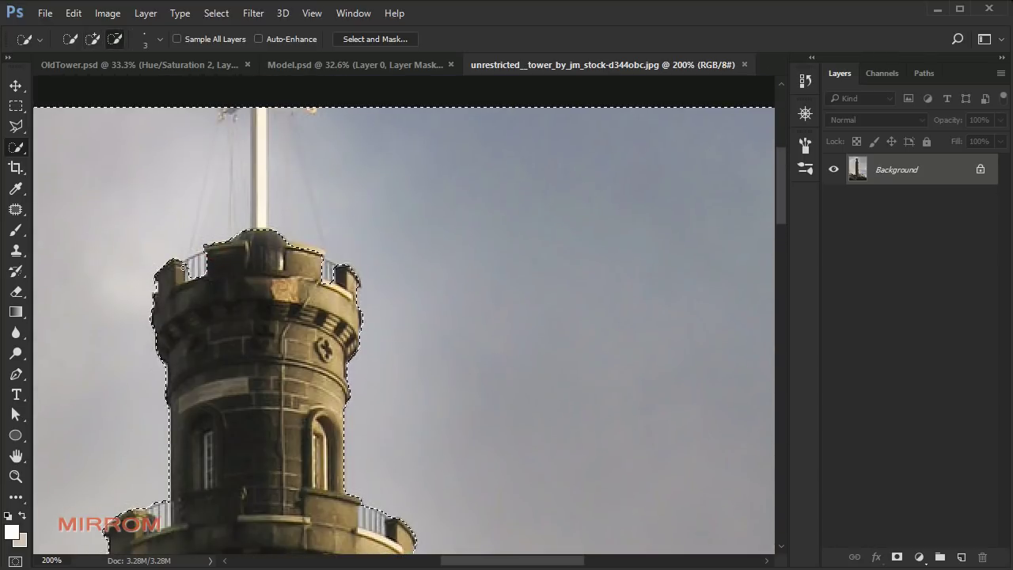
{"action": "left_click", "coordinate": [152, 282], "text": "alt"}
{"action": "left_click", "coordinate": [302, 252]}
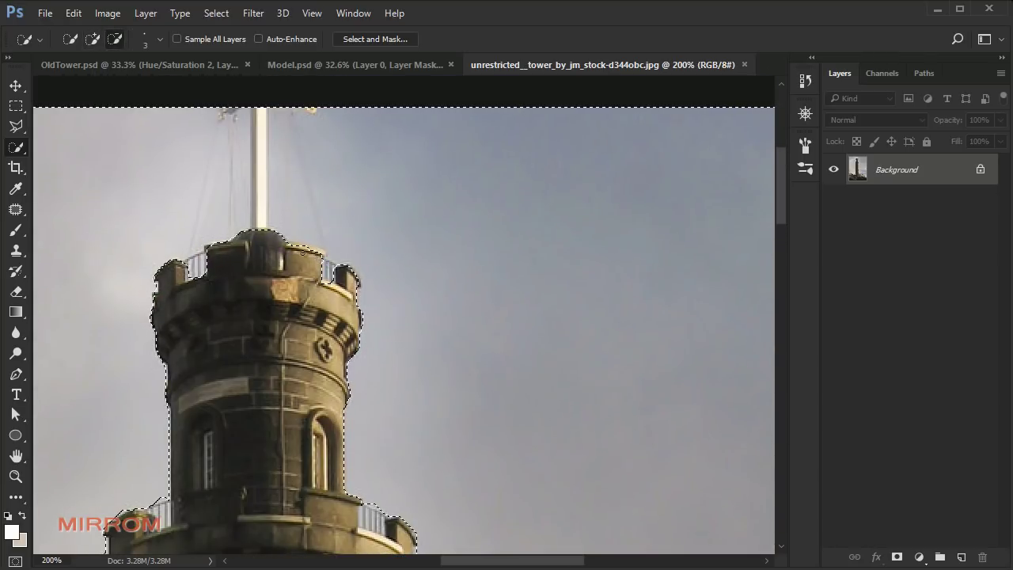
{"action": "left_click", "coordinate": [203, 269]}
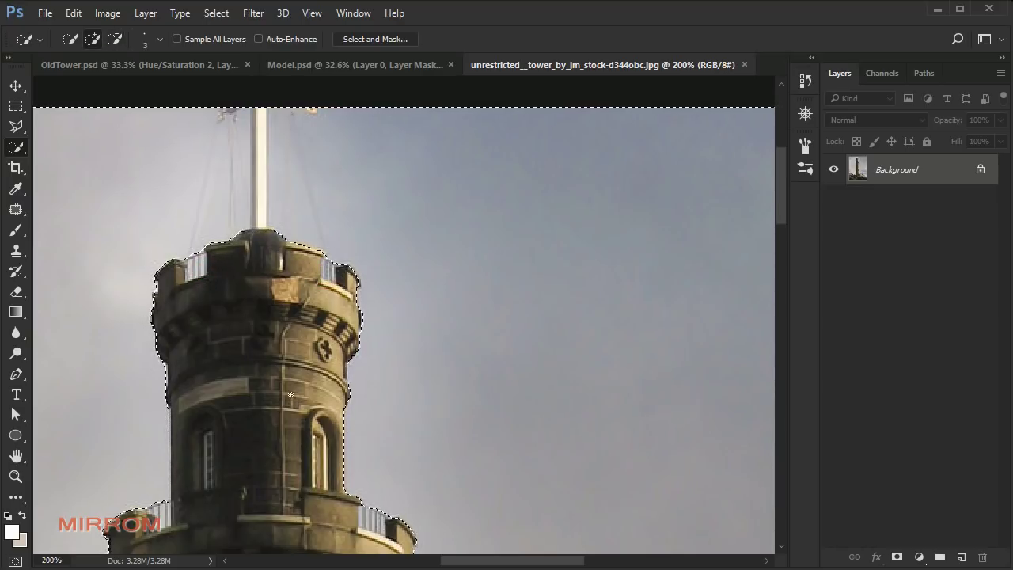
{"action": "key", "text": "ctrl+minus"}
{"action": "key", "text": "ctrl+minus"}
{"action": "key", "text": "ctrl+minus"}
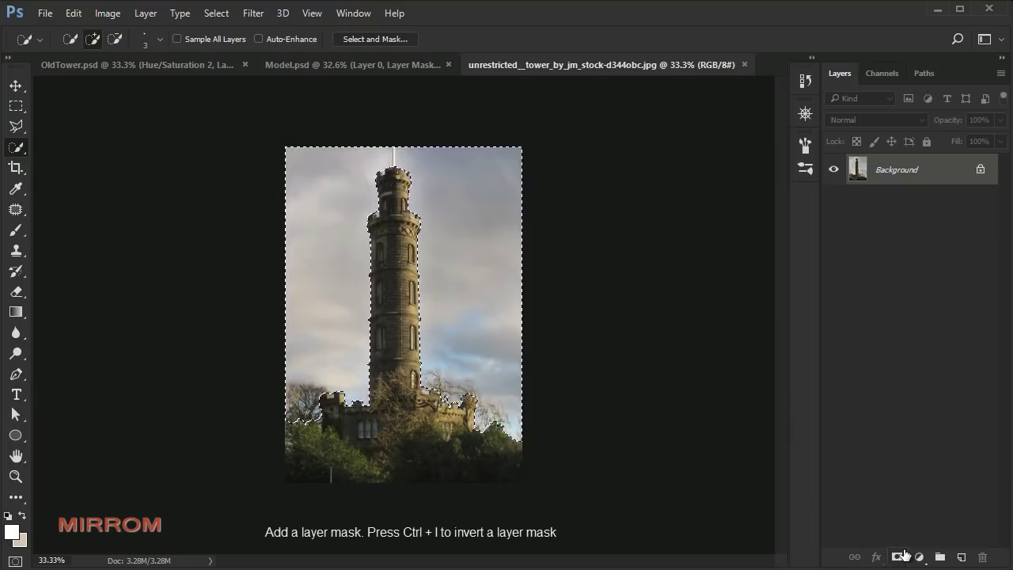
Hide the sky with an inverted mask, move the tower into OldTower.psd, close the photo unsaved.
{"action": "left_click", "coordinate": [900, 556]}
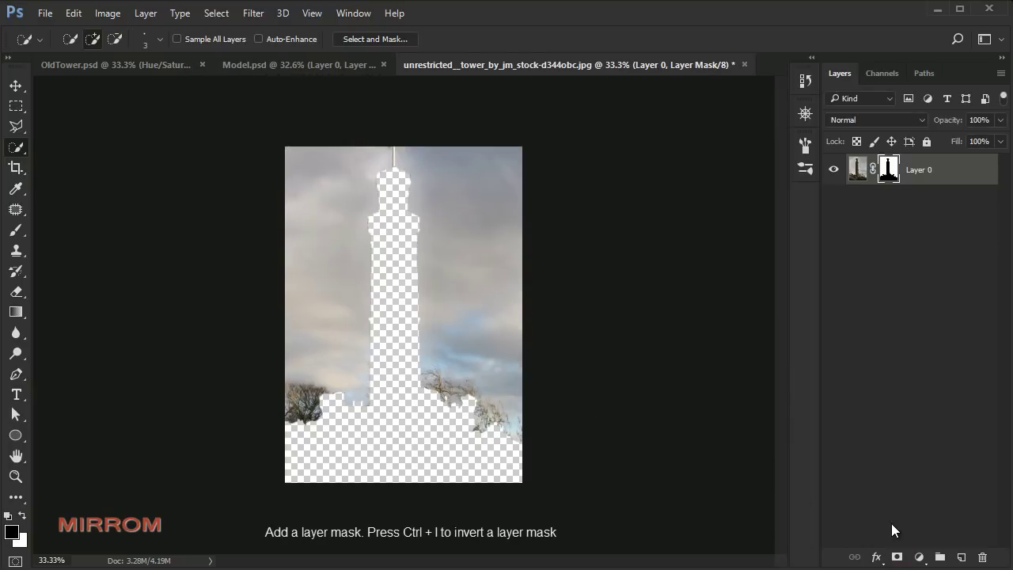
{"action": "key", "text": "ctrl+i"}
{"action": "key", "text": "v"}
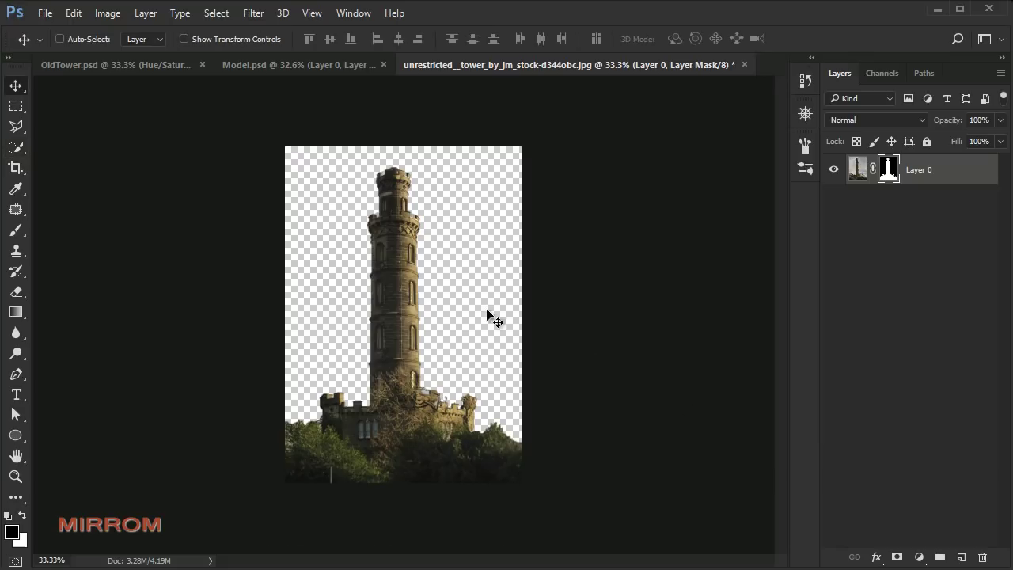
{"action": "mouse_move", "coordinate": [467, 324]}
{"action": "left_mouse_down"}
{"action": "mouse_move", "coordinate": [388, 259]}
{"action": "mouse_move", "coordinate": [356, 293]}
{"action": "left_mouse_up"}
{"action": "left_click", "coordinate": [739, 61]}
{"action": "left_click", "coordinate": [510, 233]}
Scale the tower layer down to about 92% and nudge it into place.
{"action": "key", "text": "ctrl"}
{"action": "key", "text": "ctrl+t"}
{"action": "left_click_drag", "start_coordinate": [476, 139], "coordinate": [457, 159]}
{"action": "left_click_drag", "start_coordinate": [371, 222], "coordinate": [369, 227]}
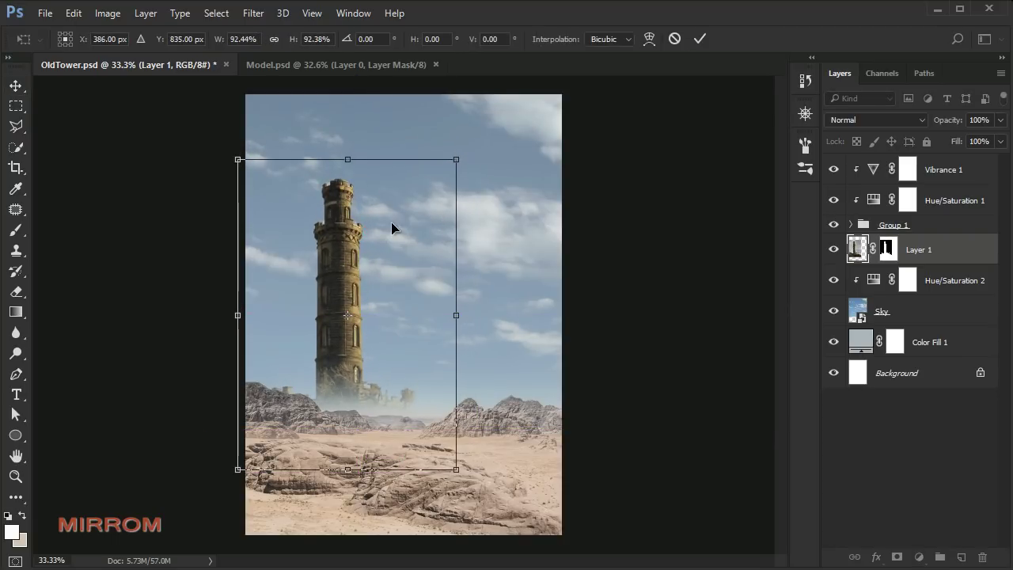
{"action": "key", "text": "Return"}
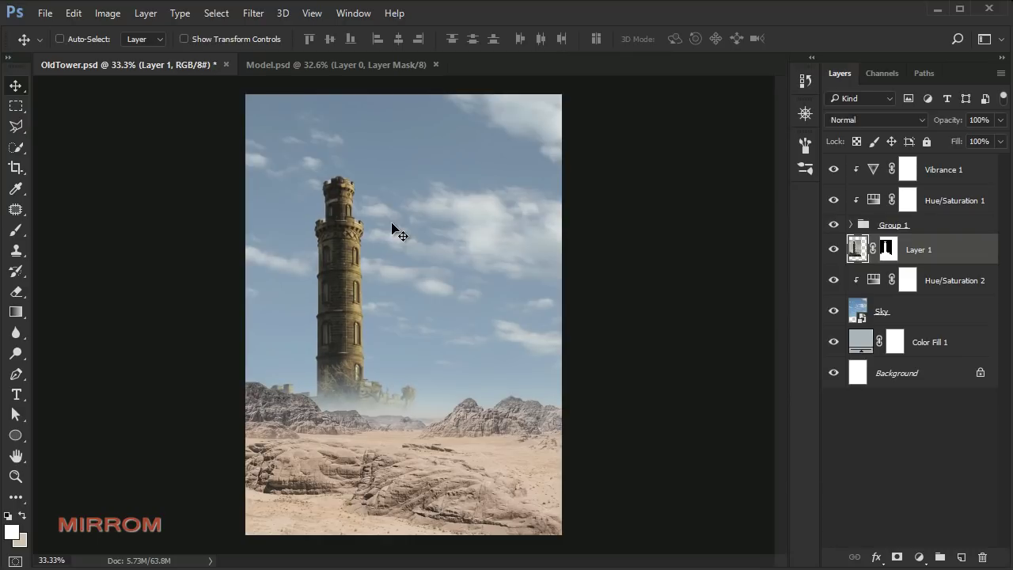
Target Layer 1's mask and set up a white brush at 17% opacity.
{"action": "scroll", "coordinate": [398, 235], "scroll_direction": "up", "scroll_amount": 1}
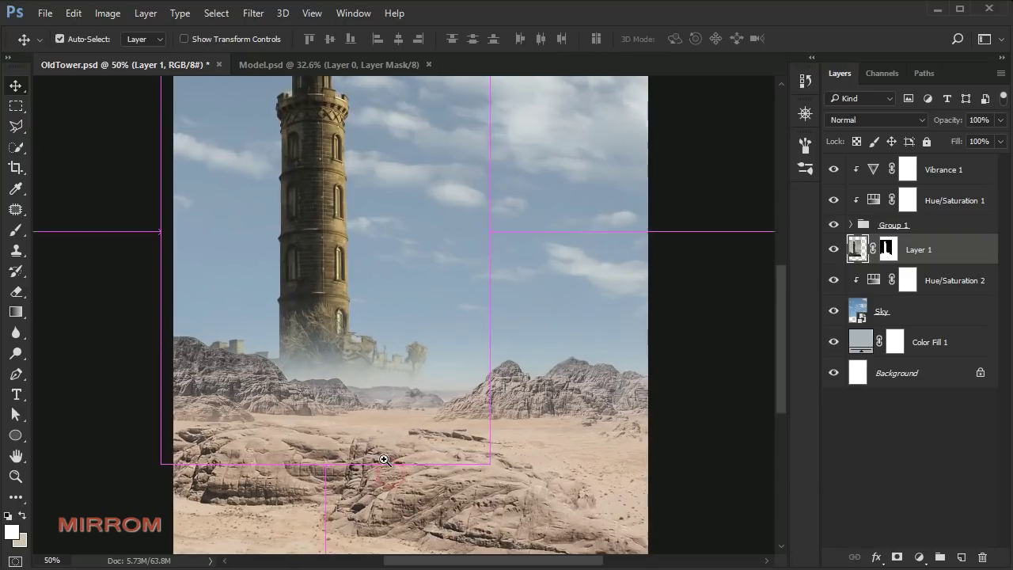
{"action": "scroll", "coordinate": [425, 339], "scroll_direction": "down", "scroll_amount": 2}
{"action": "scroll", "coordinate": [425, 339], "scroll_direction": "up", "scroll_amount": 1}
{"action": "scroll", "coordinate": [297, 267], "scroll_direction": "up", "scroll_amount": 2}
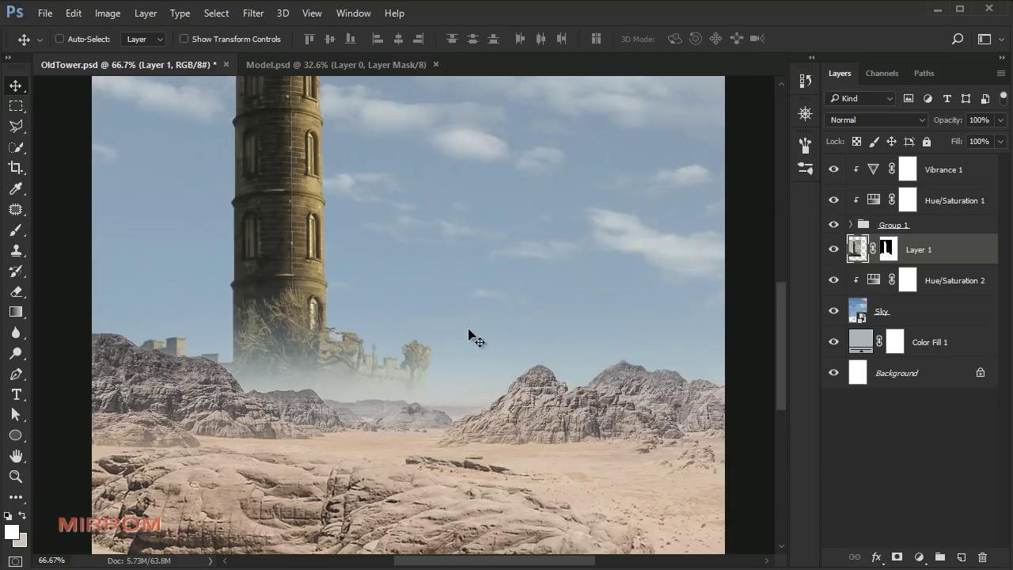
{"action": "left_click", "coordinate": [888, 249]}
{"action": "scroll", "coordinate": [402, 368], "scroll_direction": "down", "scroll_amount": 1}
{"action": "scroll", "coordinate": [402, 369], "scroll_direction": "up", "scroll_amount": 1}
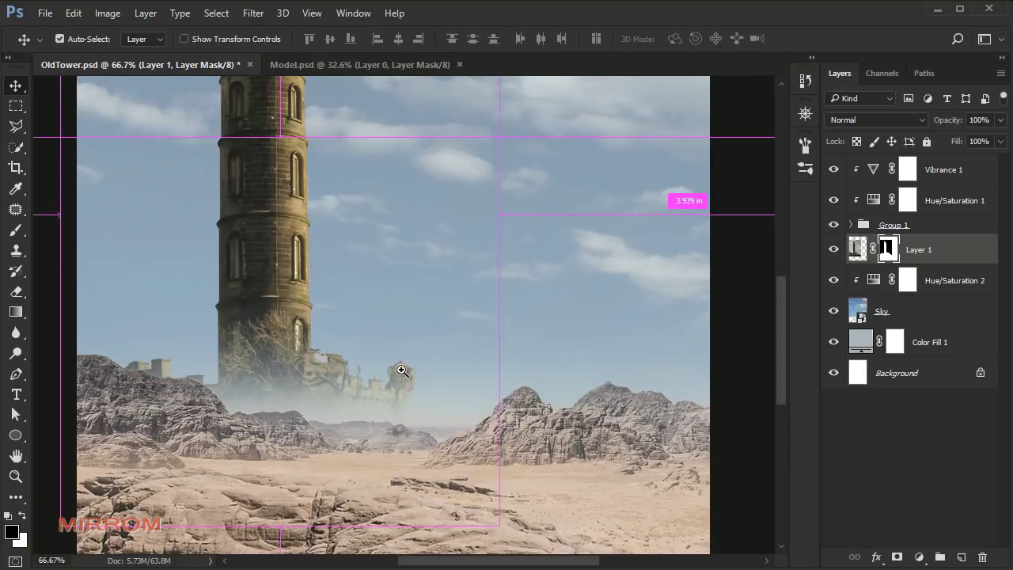
{"action": "scroll", "coordinate": [728, 336], "scroll_direction": "down", "scroll_amount": 1}
{"action": "left_click", "coordinate": [887, 249], "text": "shift"}
{"action": "left_click", "coordinate": [23, 515]}
{"action": "key", "text": "b"}
{"action": "left_click", "coordinate": [331, 40]}
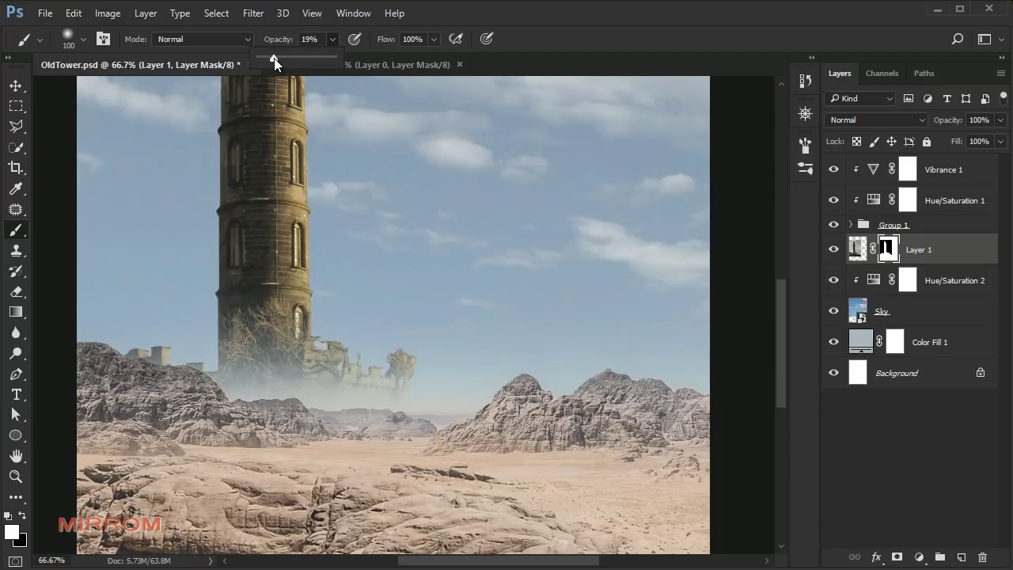
{"action": "left_click", "coordinate": [344, 346]}
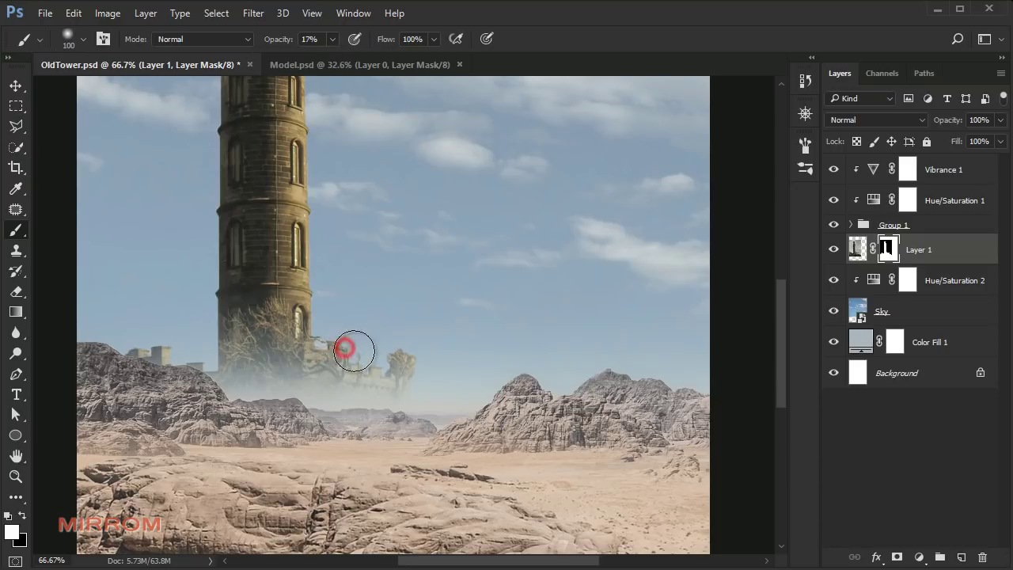
Paint the mask to reveal the castle ruins and tree at the tower base.
{"action": "mouse_move", "coordinate": [316, 341]}
{"action": "left_mouse_down"}
{"action": "mouse_move", "coordinate": [380, 366]}
{"action": "mouse_move", "coordinate": [334, 388]}
{"action": "mouse_move", "coordinate": [389, 403]}
{"action": "mouse_move", "coordinate": [394, 369]}
{"action": "mouse_move", "coordinate": [344, 443]}
{"action": "left_mouse_up"}
{"action": "mouse_move", "coordinate": [220, 355]}
{"action": "left_mouse_down"}
{"action": "mouse_move", "coordinate": [176, 374]}
{"action": "mouse_move", "coordinate": [143, 356]}
{"action": "left_mouse_up"}
{"action": "mouse_move", "coordinate": [340, 354]}
{"action": "left_mouse_down"}
{"action": "mouse_move", "coordinate": [316, 349]}
{"action": "mouse_move", "coordinate": [346, 364]}
{"action": "left_mouse_up"}
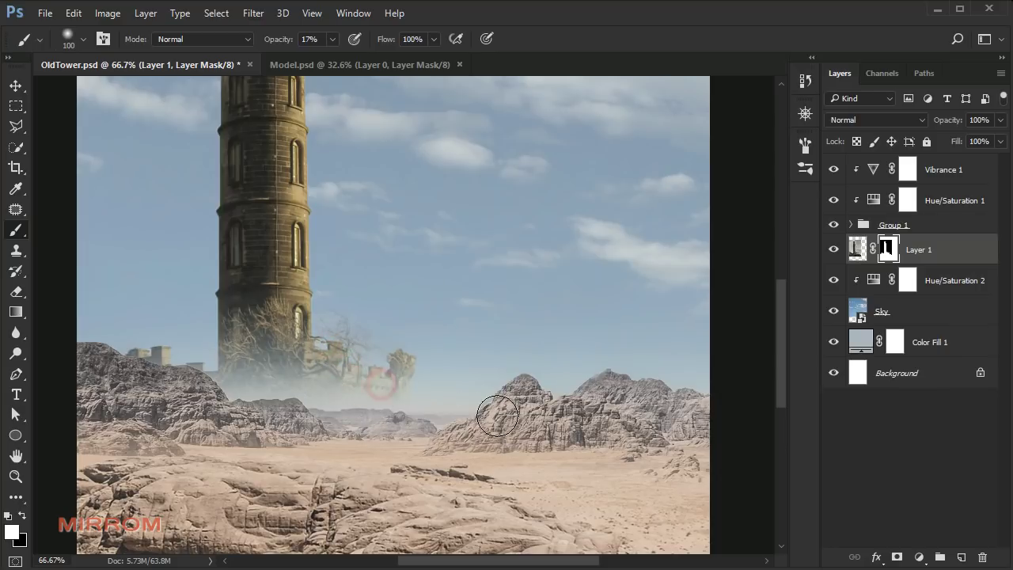
{"action": "key", "text": "v"}
{"action": "key", "text": "ctrl+0"}
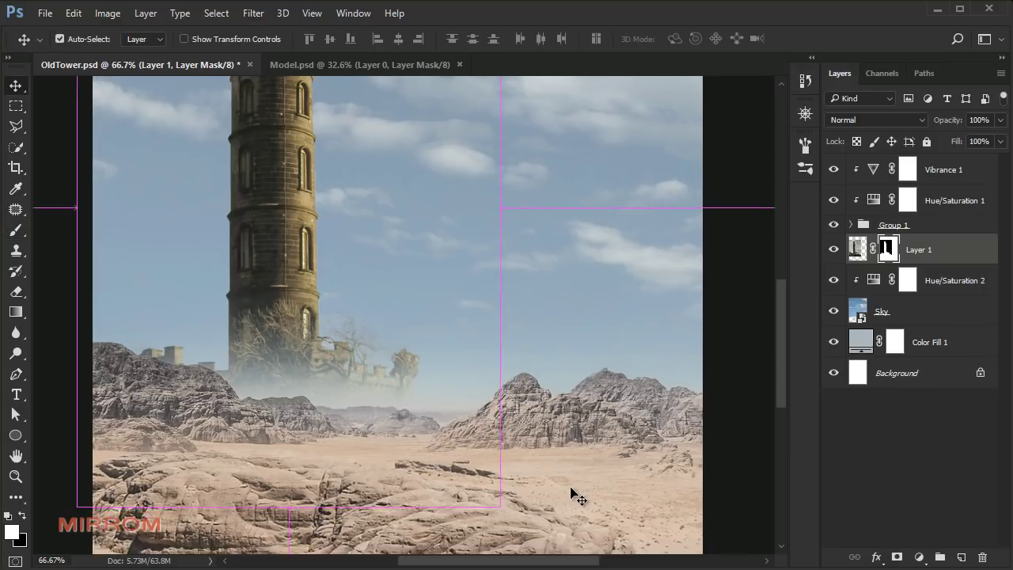
{"action": "left_click", "coordinate": [960, 252]}
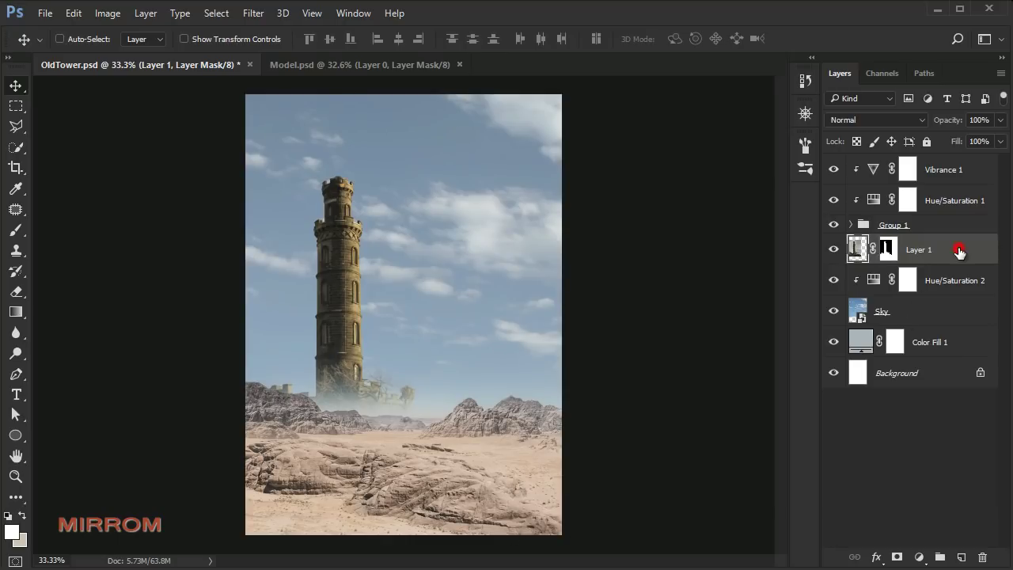
Add a Levels adjustment clipped to Layer 1, raising black input to 6 and black output slightly.
{"action": "left_click", "coordinate": [920, 557]}
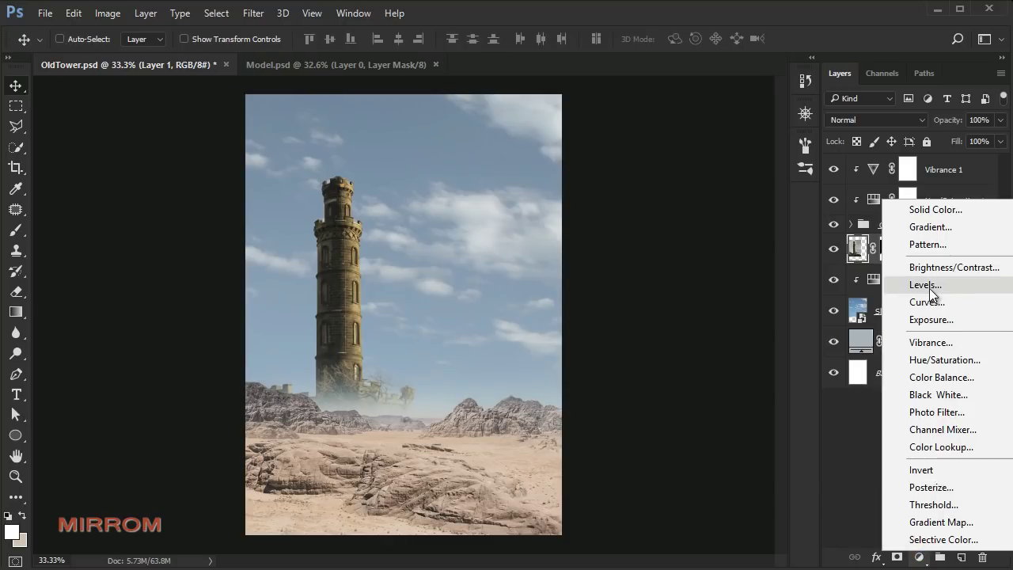
{"action": "left_click", "coordinate": [928, 288]}
{"action": "left_click", "coordinate": [692, 463]}
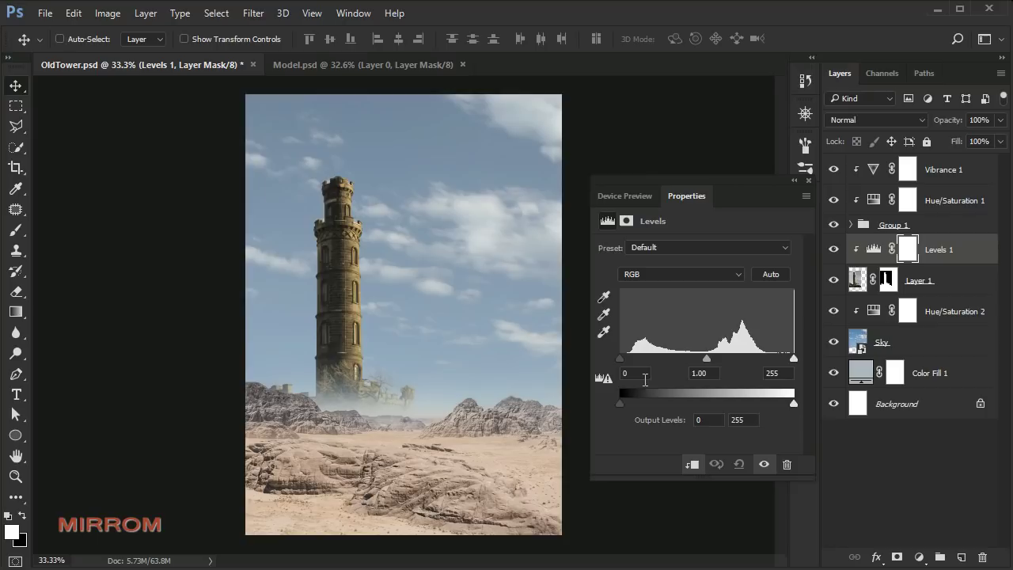
{"action": "left_click", "coordinate": [643, 372]}
{"action": "key", "text": "Up"}
{"action": "key", "text": "Up"}
{"action": "key", "text": "Up"}
{"action": "left_click", "coordinate": [717, 373]}
{"action": "key", "text": "Up"}
{"action": "key", "text": "Up"}
{"action": "key", "text": "Up"}
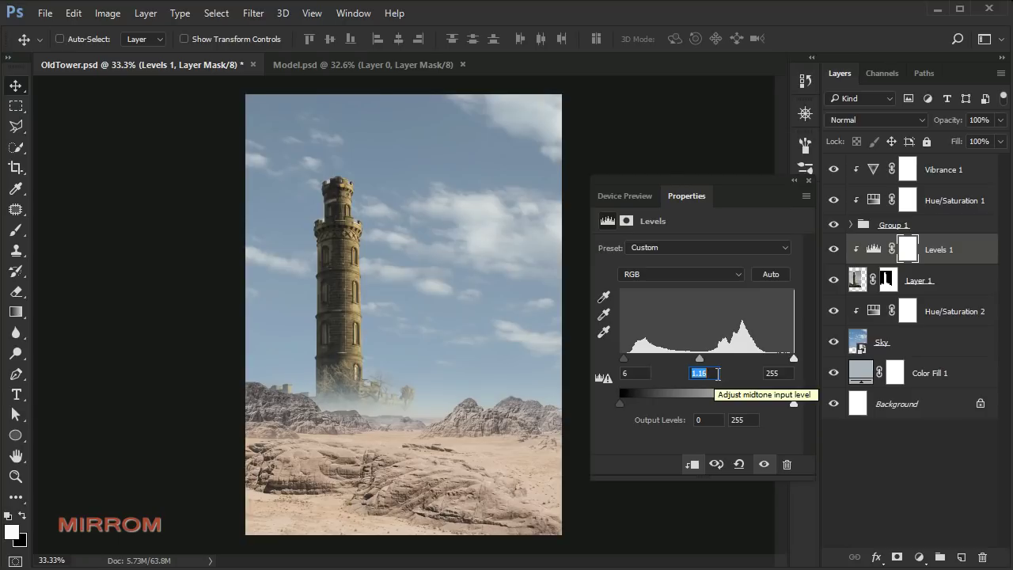
{"action": "left_click", "coordinate": [714, 421]}
{"action": "key", "text": "Up"}
{"action": "key", "text": "Up"}
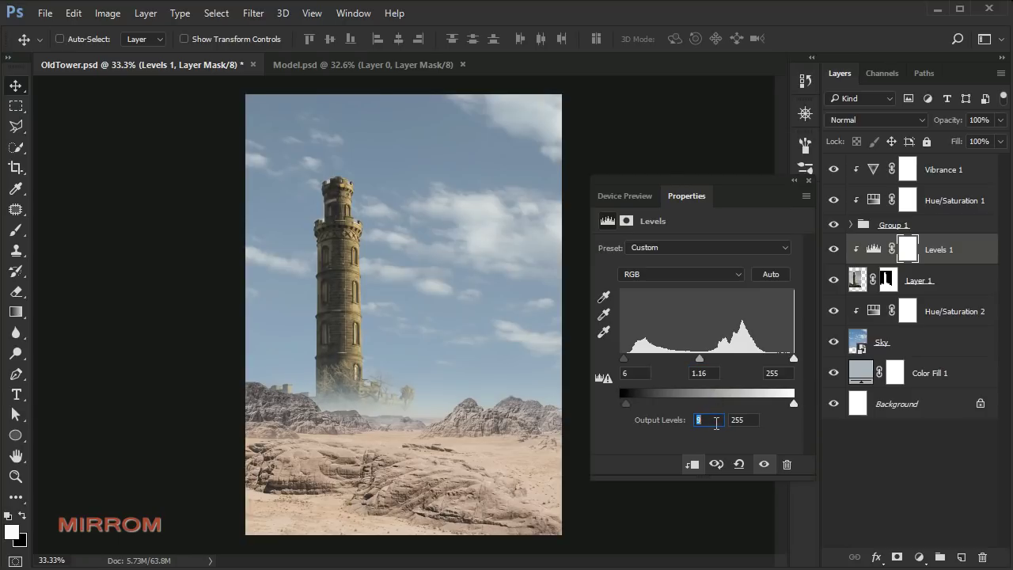
{"action": "left_click", "coordinate": [765, 466]}
{"action": "left_click", "coordinate": [809, 182]}
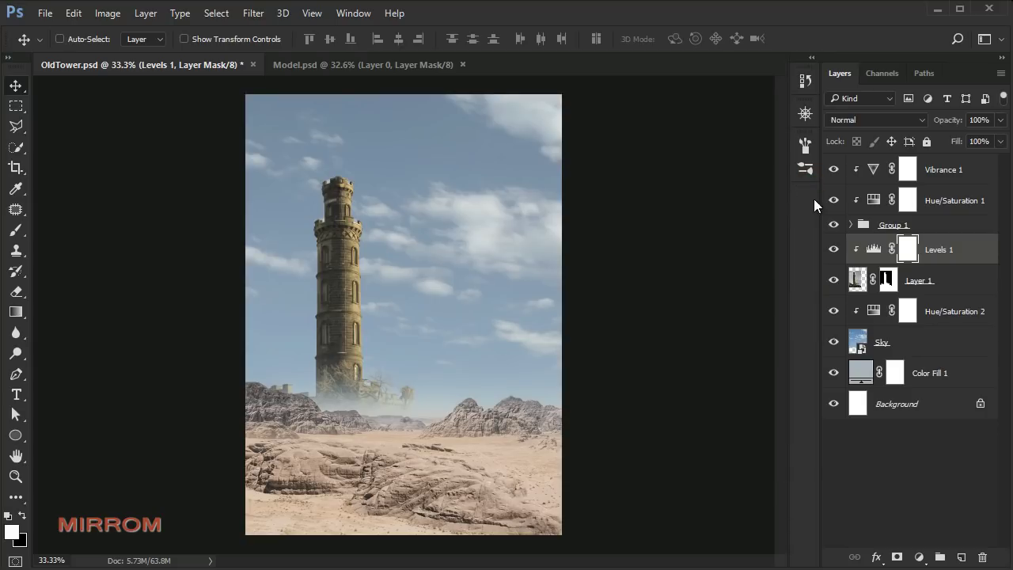
Add a clipped Hue/Saturation adjustment above Levels 1 with saturation −65.
{"action": "left_click", "coordinate": [915, 556]}
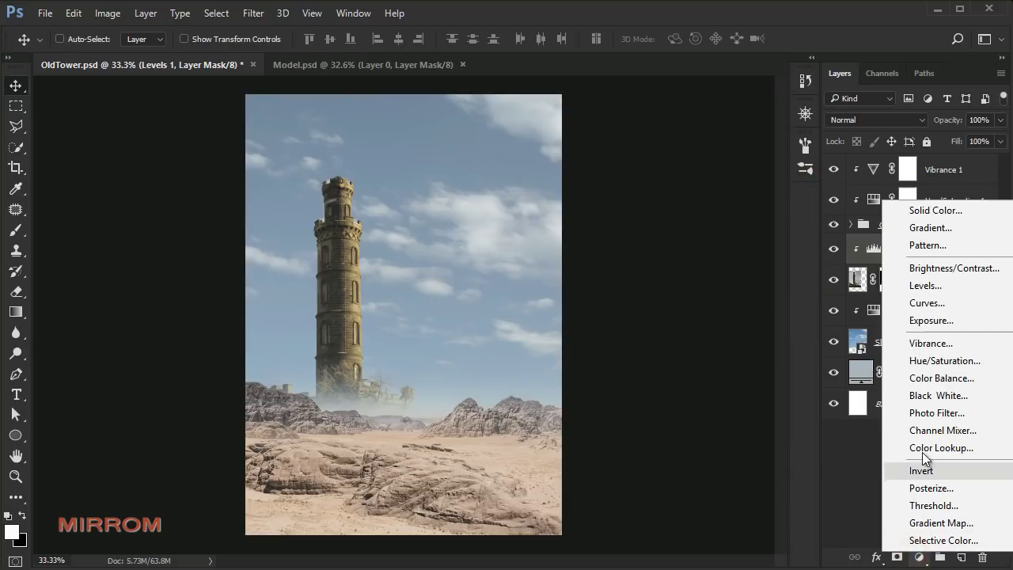
{"action": "left_click", "coordinate": [946, 365]}
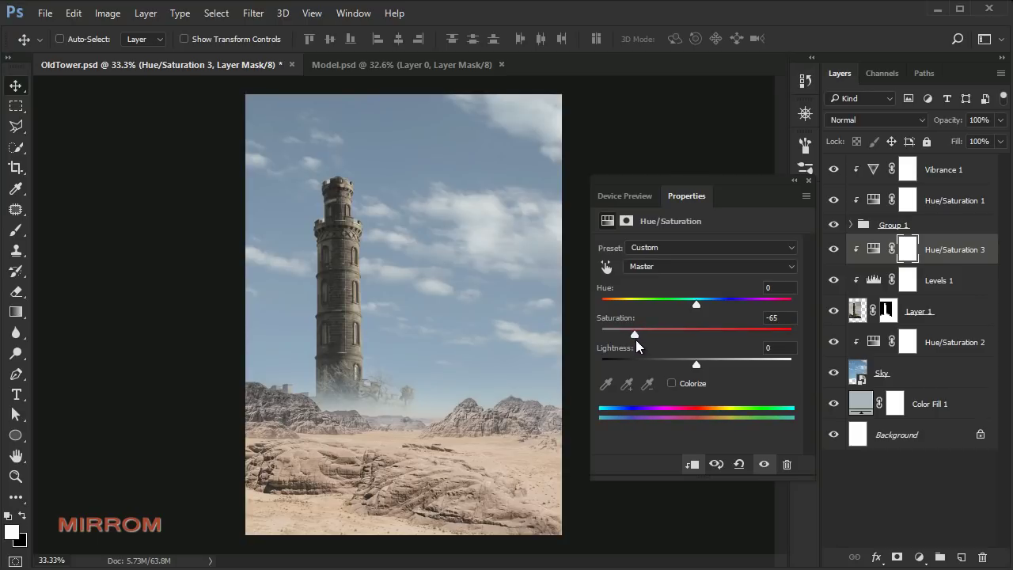
{"action": "left_click", "coordinate": [761, 462]}
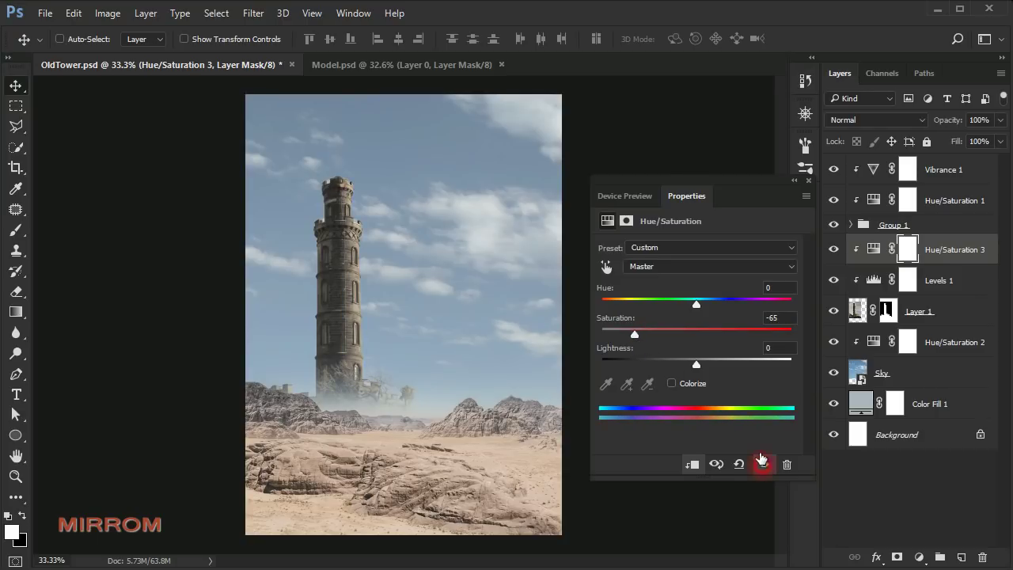
{"action": "left_click", "coordinate": [809, 181]}
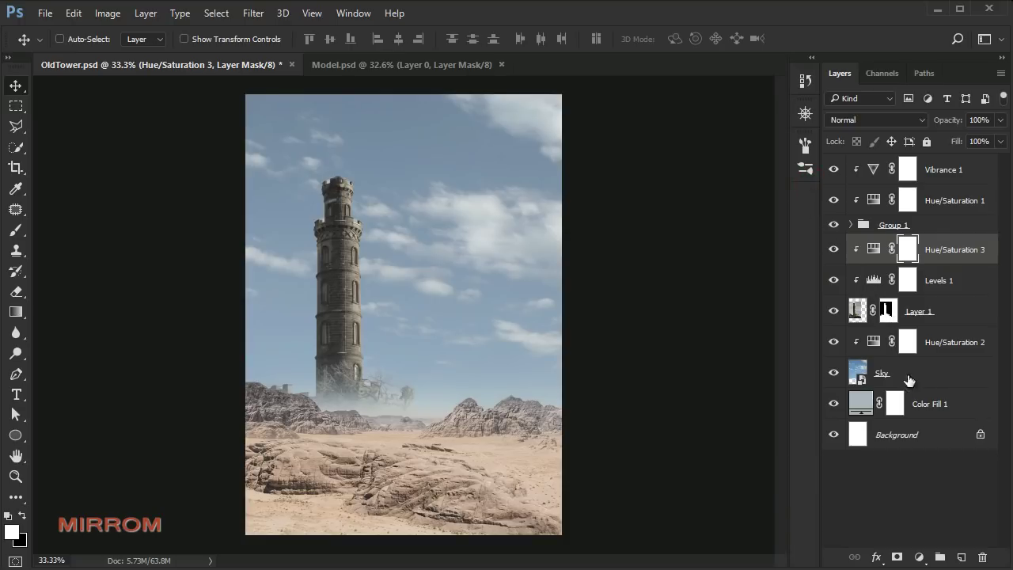
{"action": "left_click", "coordinate": [958, 175]}
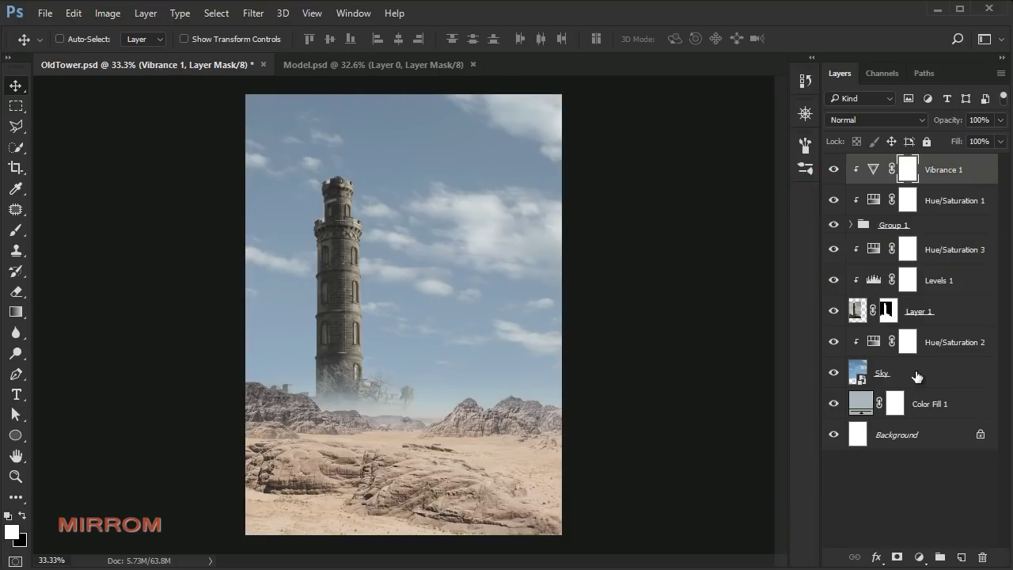
Add a new layer and fill it with 50% Gray.
{"action": "left_click", "coordinate": [961, 558]}
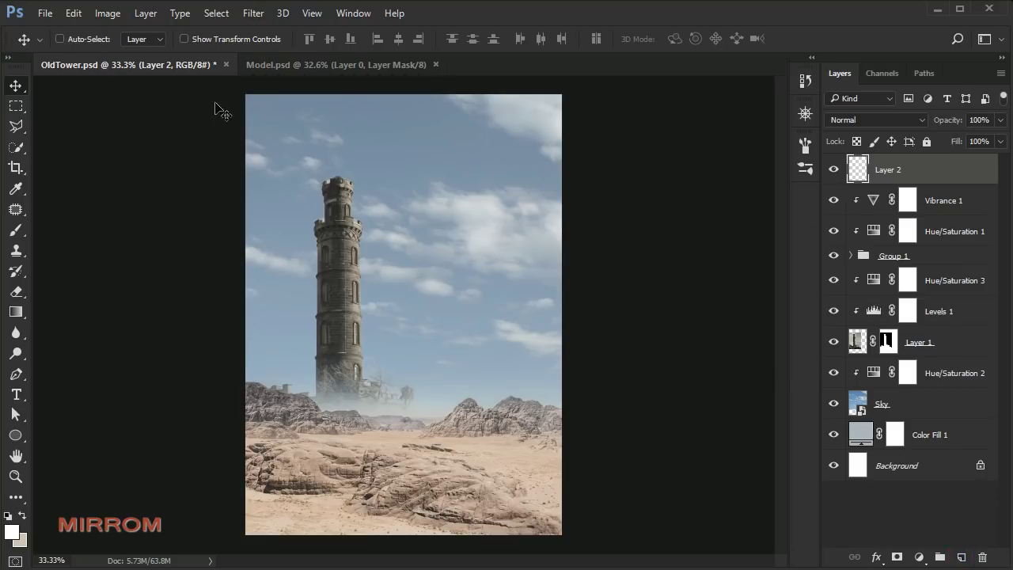
{"action": "left_click", "coordinate": [73, 13]}
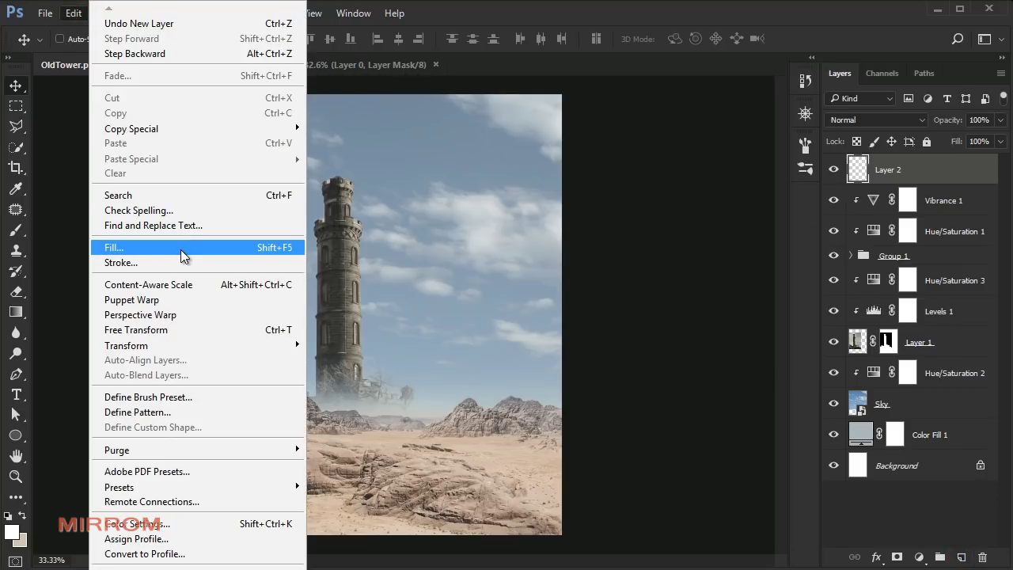
{"action": "left_click", "coordinate": [180, 249]}
{"action": "left_click", "coordinate": [595, 161]}
{"action": "left_click", "coordinate": [548, 271]}
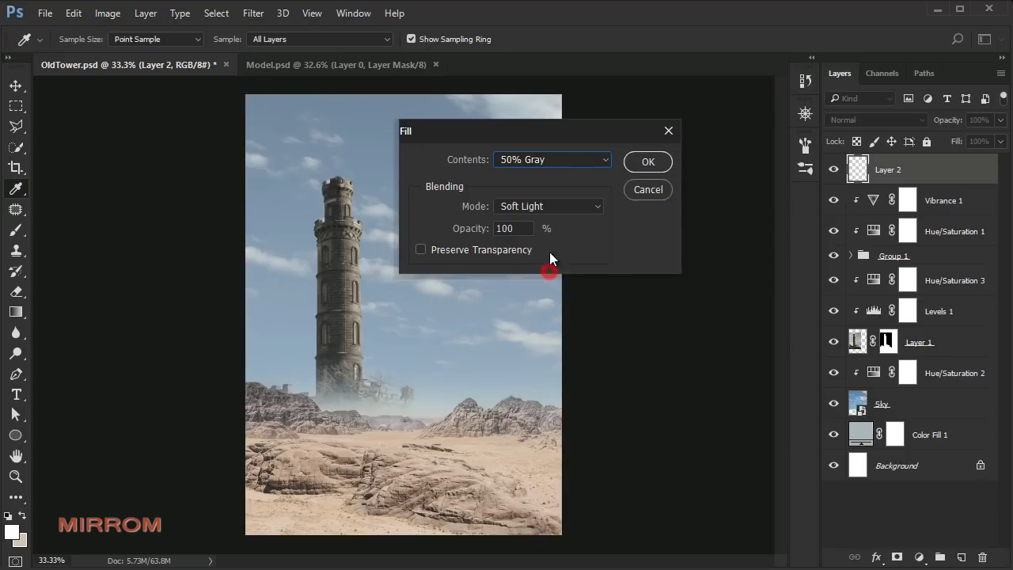
{"action": "left_click", "coordinate": [554, 207]}
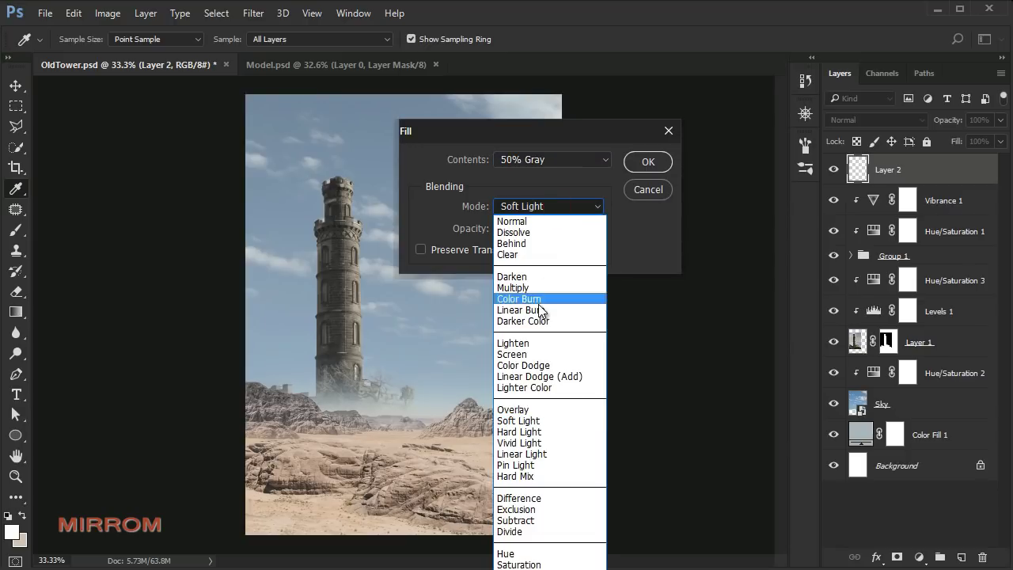
{"action": "left_click", "coordinate": [536, 411]}
{"action": "left_click", "coordinate": [634, 166]}
Set Layer 2's blend mode to Overlay.
{"action": "left_click", "coordinate": [870, 119]}
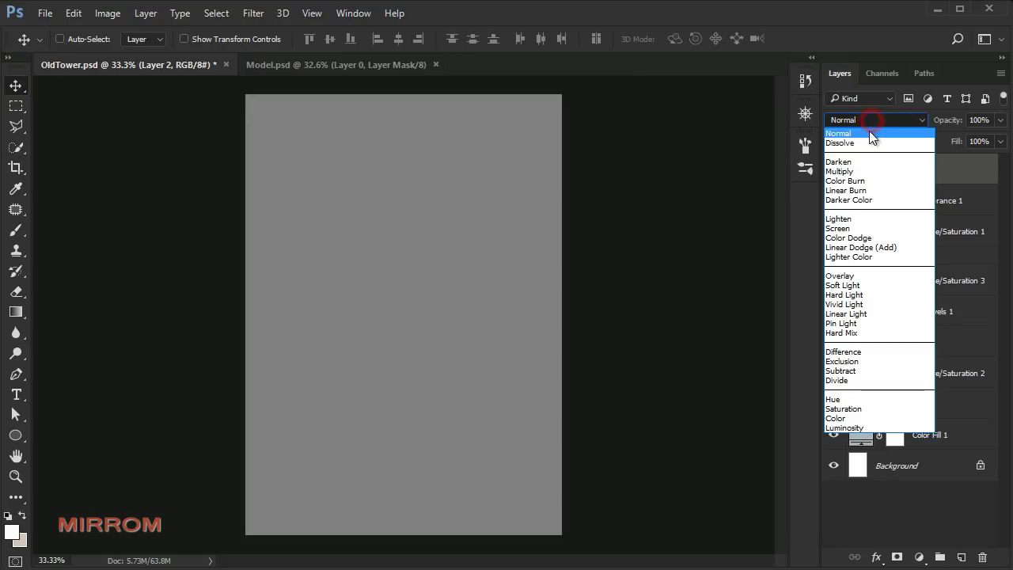
{"action": "left_click", "coordinate": [876, 275]}
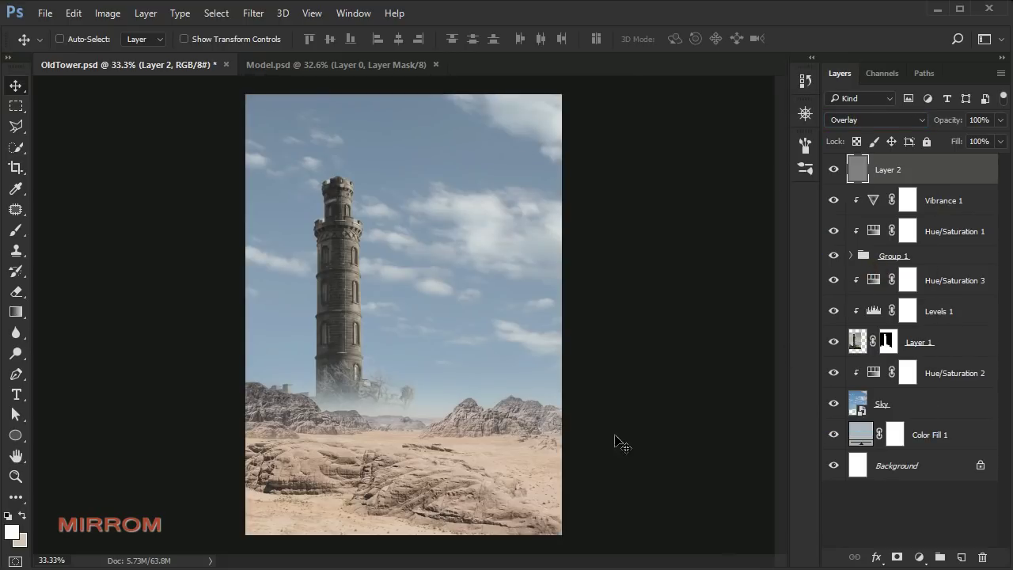
{"action": "scroll", "coordinate": [509, 414], "scroll_direction": "up", "scroll_amount": 1}
{"action": "scroll", "coordinate": [509, 414], "scroll_direction": "left", "scroll_amount": 2}
{"action": "scroll", "coordinate": [515, 463], "scroll_direction": "down", "scroll_amount": 2}
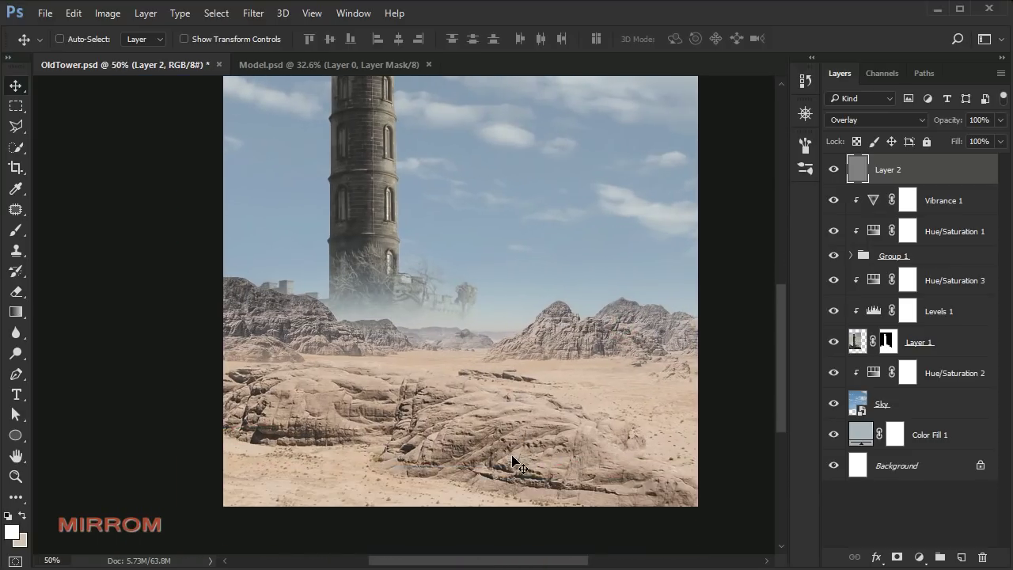
{"action": "scroll", "coordinate": [513, 459], "scroll_direction": "down", "scroll_amount": 1}
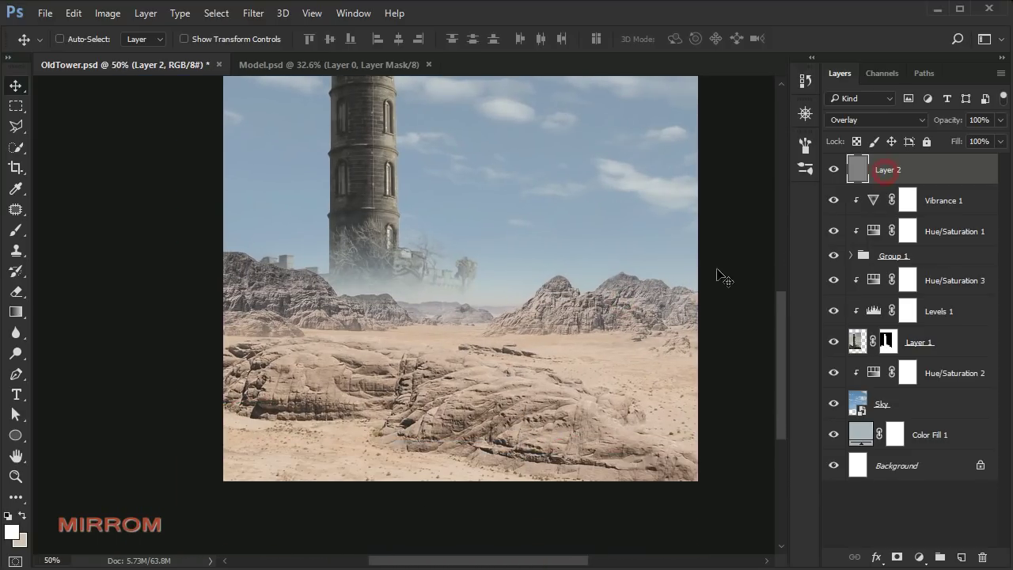
Switch to the Burn tool with a 300 brush and darken the central foreground rocks.
{"action": "left_click", "coordinate": [15, 353]}
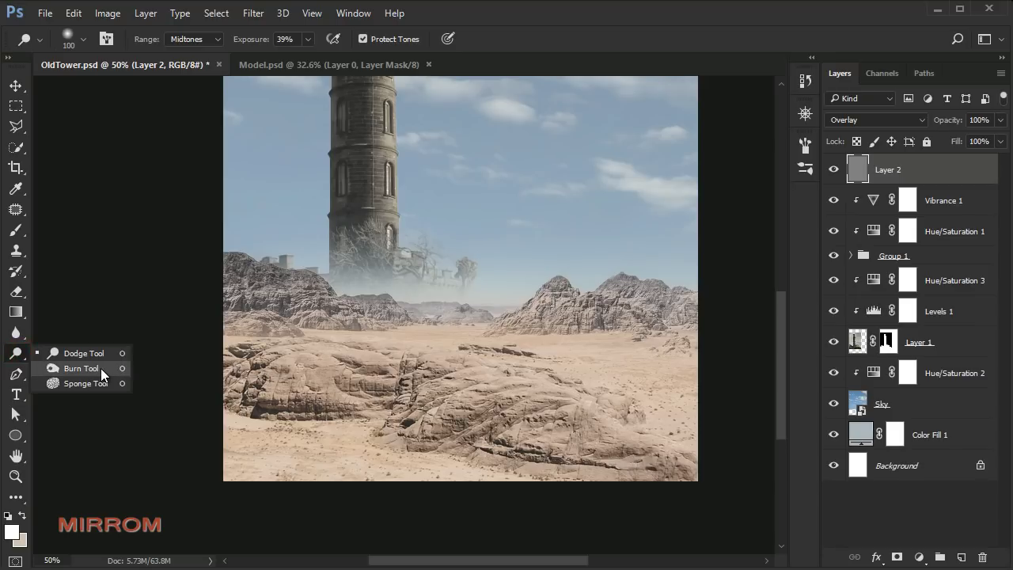
{"action": "left_click", "coordinate": [80, 367]}
{"action": "mouse_move", "coordinate": [227, 415]}
{"action": "left_mouse_down"}
{"action": "mouse_move", "coordinate": [271, 442]}
{"action": "mouse_move", "coordinate": [592, 493]}
{"action": "mouse_move", "coordinate": [447, 415]}
{"action": "mouse_move", "coordinate": [286, 383]}
{"action": "left_mouse_up"}
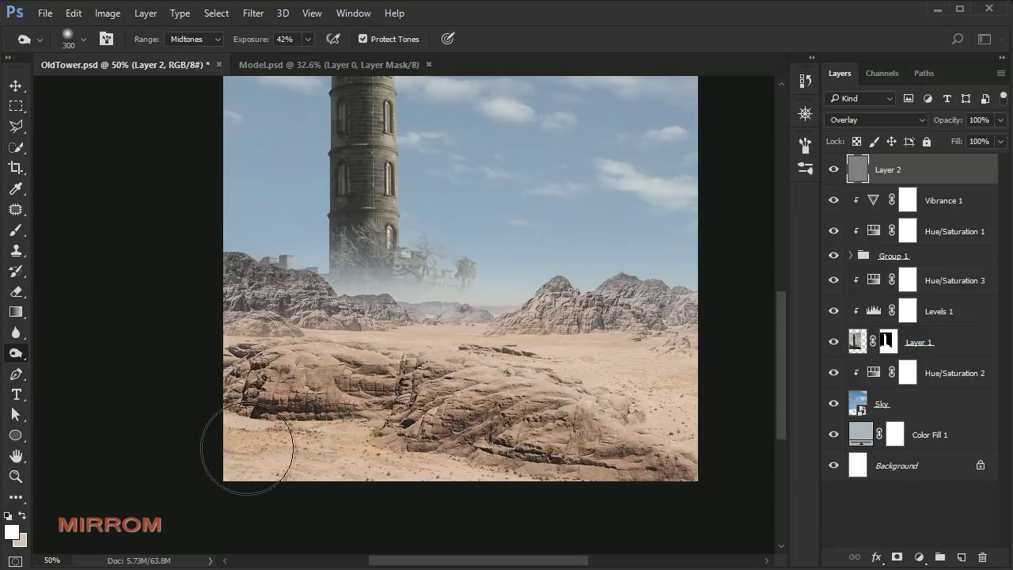
{"action": "mouse_move", "coordinate": [735, 482]}
{"action": "left_mouse_down"}
{"action": "mouse_move", "coordinate": [606, 477]}
{"action": "mouse_move", "coordinate": [492, 423]}
{"action": "mouse_move", "coordinate": [325, 400]}
{"action": "mouse_move", "coordinate": [226, 425]}
{"action": "mouse_move", "coordinate": [554, 498]}
{"action": "left_mouse_up"}
{"action": "key", "text": "bracketleft"}
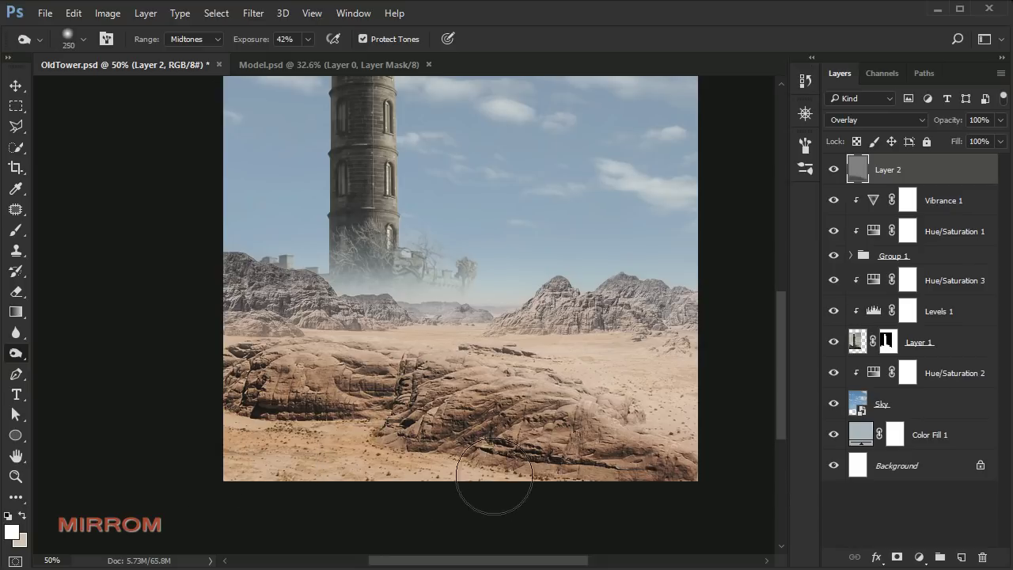
{"action": "mouse_move", "coordinate": [185, 413]}
{"action": "left_mouse_down"}
{"action": "mouse_move", "coordinate": [401, 398]}
{"action": "mouse_move", "coordinate": [261, 364]}
{"action": "left_mouse_up"}
Burn the left and lower-left rocks with brush sizes from 175 to 300.
{"action": "key", "text": "bracketleft"}
{"action": "key", "text": "bracketleft"}
{"action": "mouse_move", "coordinate": [203, 340]}
{"action": "left_mouse_down"}
{"action": "mouse_move", "coordinate": [248, 315]}
{"action": "mouse_move", "coordinate": [501, 343]}
{"action": "mouse_move", "coordinate": [483, 328]}
{"action": "mouse_move", "coordinate": [743, 346]}
{"action": "mouse_move", "coordinate": [696, 314]}
{"action": "mouse_move", "coordinate": [554, 296]}
{"action": "left_mouse_up"}
{"action": "key", "text": "bracketleft"}
{"action": "key", "text": "bracketleft"}
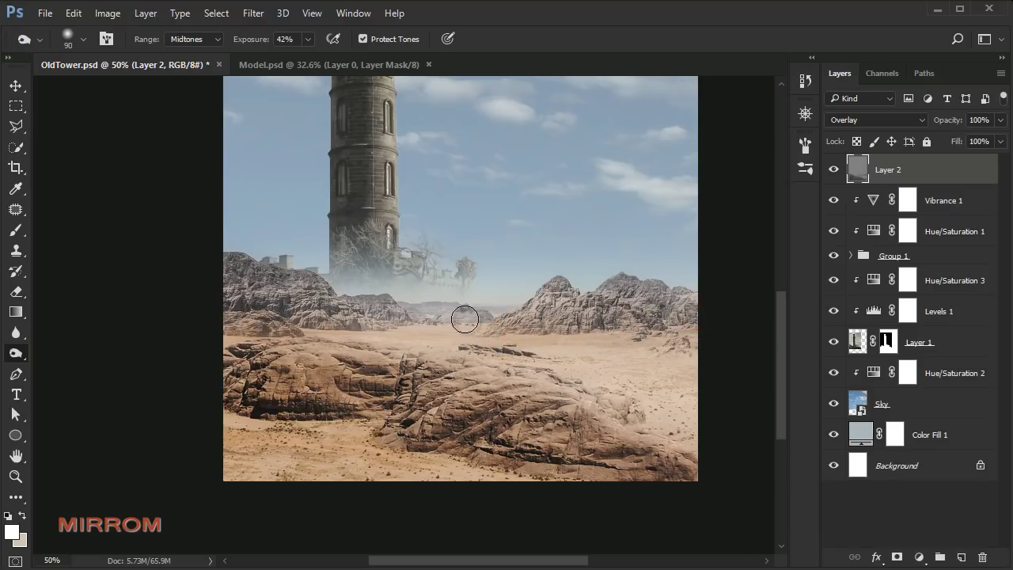
{"action": "key", "text": "bracketright"}
{"action": "key", "text": "bracketright"}
{"action": "key", "text": "bracketright"}
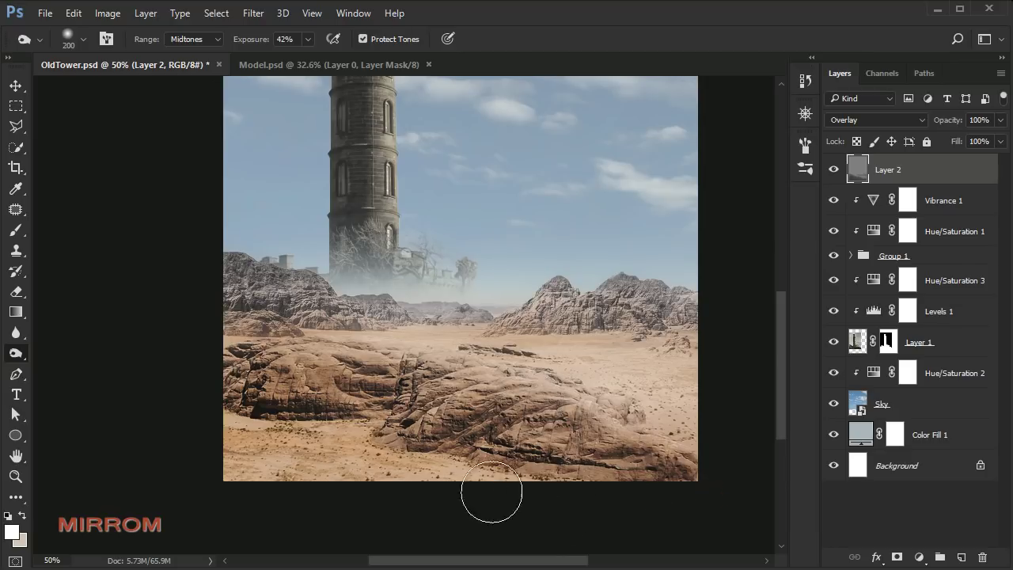
{"action": "key", "text": "bracketright"}
{"action": "left_click_drag", "start_coordinate": [565, 384], "coordinate": [380, 486]}
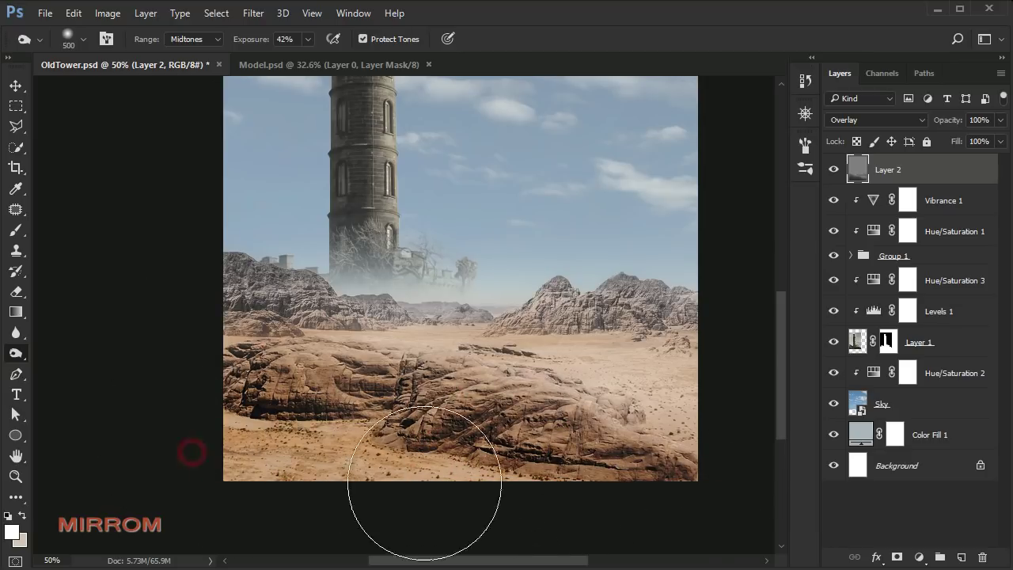
{"action": "scroll", "coordinate": [723, 451], "scroll_direction": "up", "scroll_amount": 1}
{"action": "left_click", "coordinate": [695, 425]}
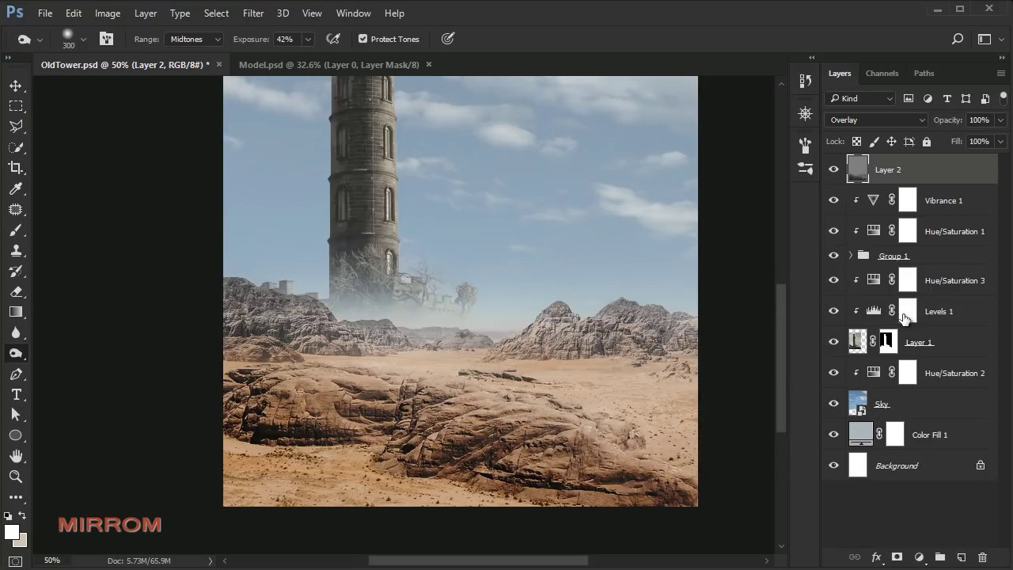
Toggle Hue/Saturation 3 and 1 visibility to compare, targeting Hue/Saturation 1's mask.
{"action": "left_click", "coordinate": [908, 285]}
{"action": "left_click", "coordinate": [833, 280]}
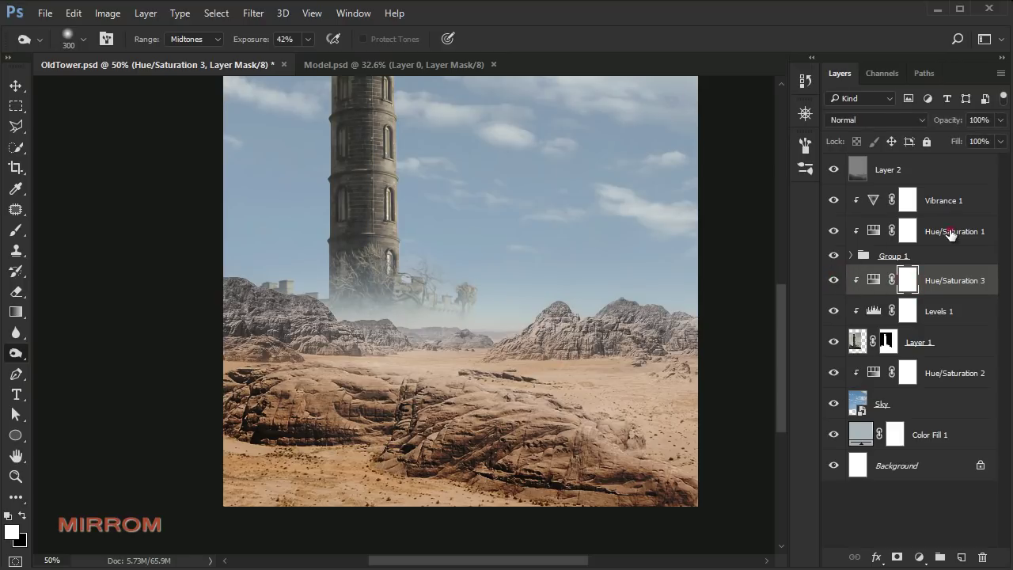
{"action": "left_click", "coordinate": [907, 232]}
{"action": "left_click", "coordinate": [834, 231]}
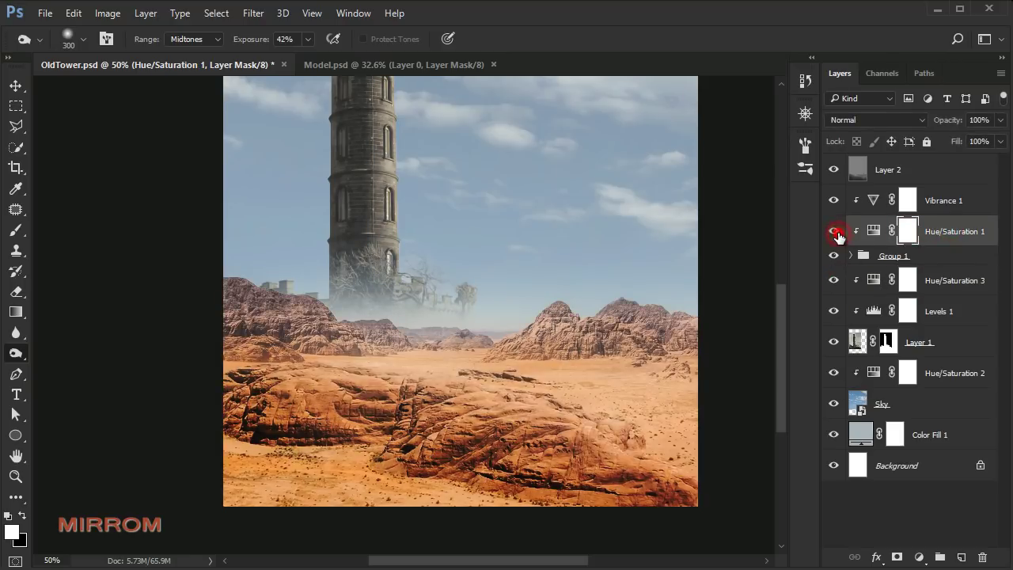
{"action": "left_click", "coordinate": [834, 232]}
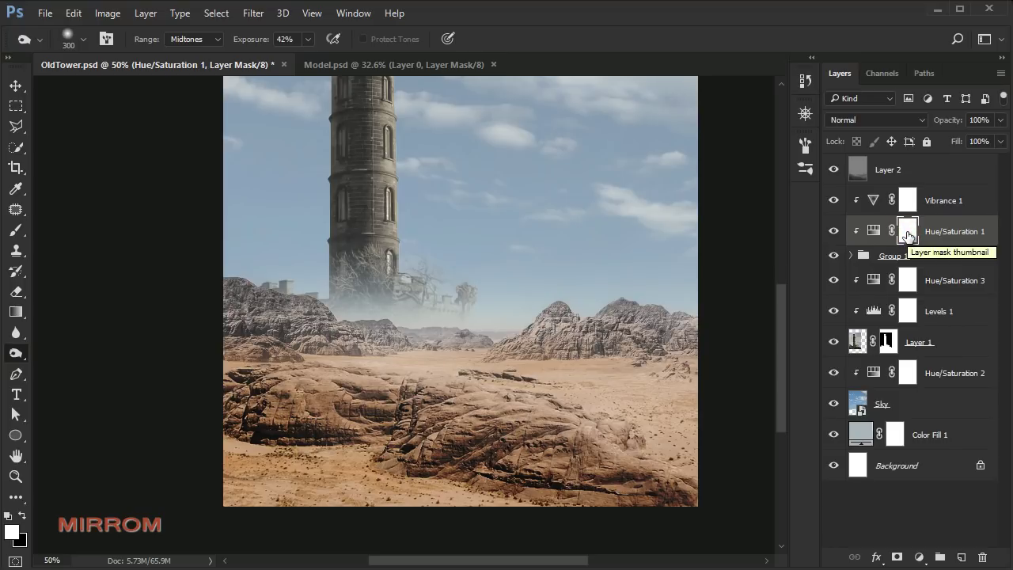
Paint the mask black at 39% with a 150 brush to restore distant mountain colour.
{"action": "left_click", "coordinate": [14, 234]}
{"action": "left_click", "coordinate": [86, 231]}
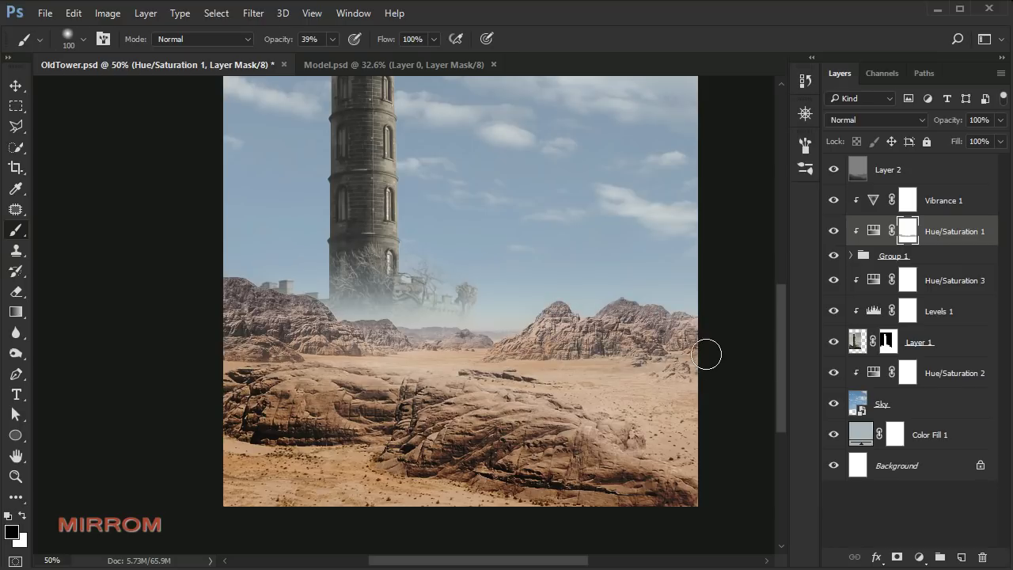
{"action": "key", "text": "bracketright"}
{"action": "key", "text": "bracketright"}
{"action": "key", "text": "v"}
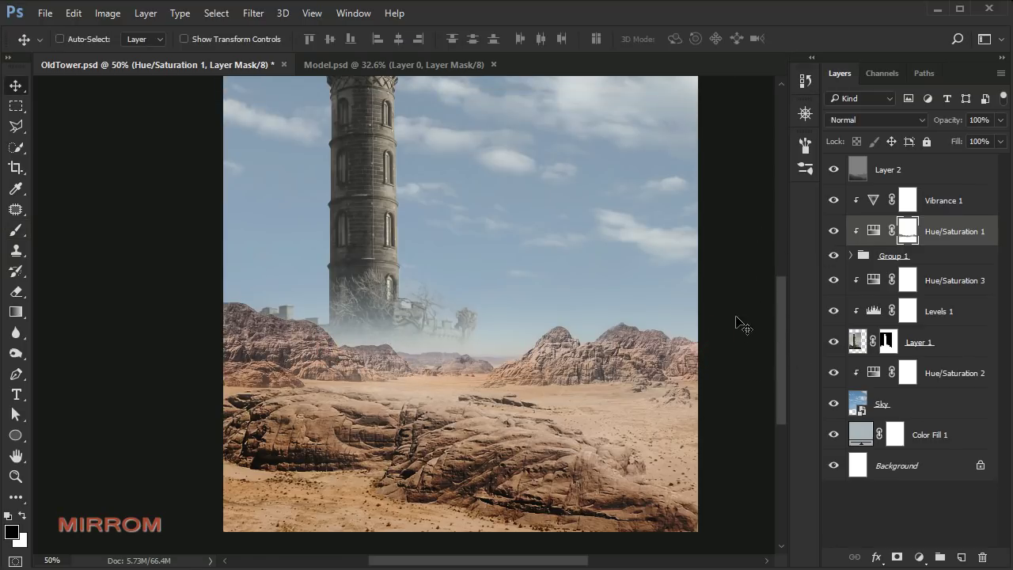
{"action": "scroll", "coordinate": [735, 323], "scroll_direction": "up", "scroll_amount": 2}
Select Layer 2 and dodge the sky with a 600–700 Dodge brush.
{"action": "left_click", "coordinate": [871, 169]}
{"action": "scroll", "coordinate": [749, 248], "scroll_direction": "up", "scroll_amount": 2}
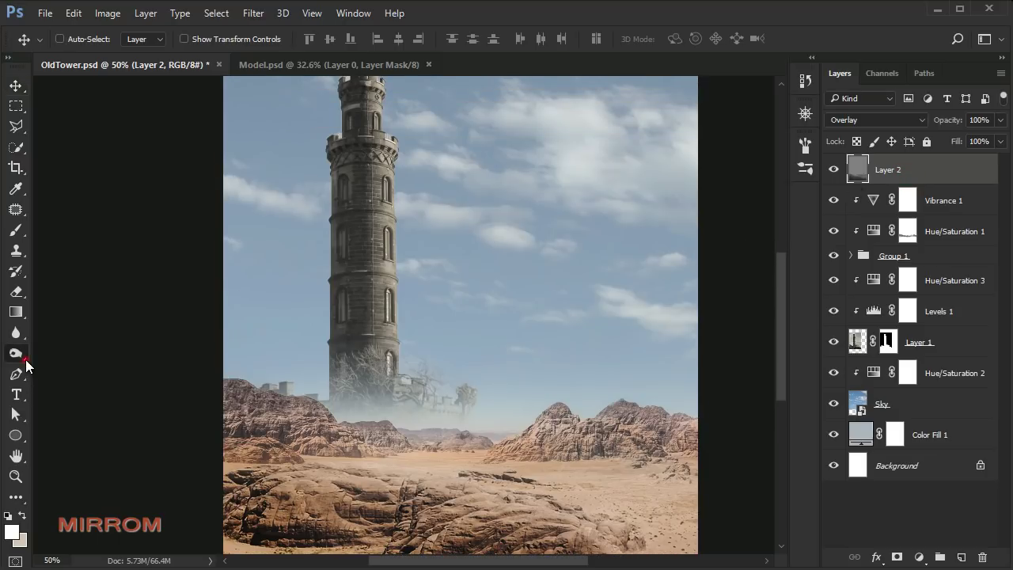
{"action": "left_click", "coordinate": [15, 353]}
{"action": "left_click", "coordinate": [79, 355]}
{"action": "key", "text": "bracketright"}
{"action": "key", "text": "bracketright"}
{"action": "key", "text": "bracketright"}
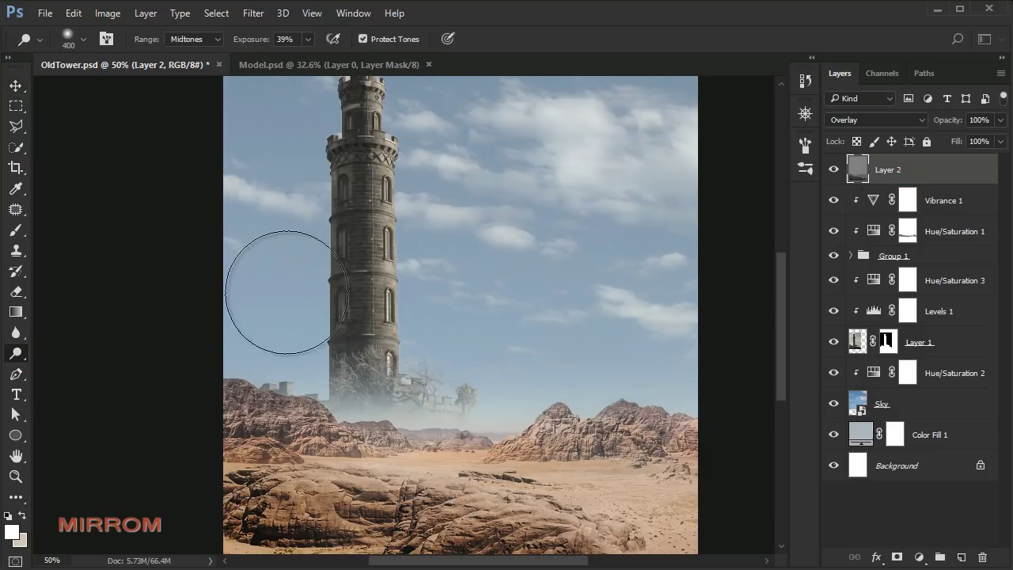
{"action": "left_click", "coordinate": [651, 375]}
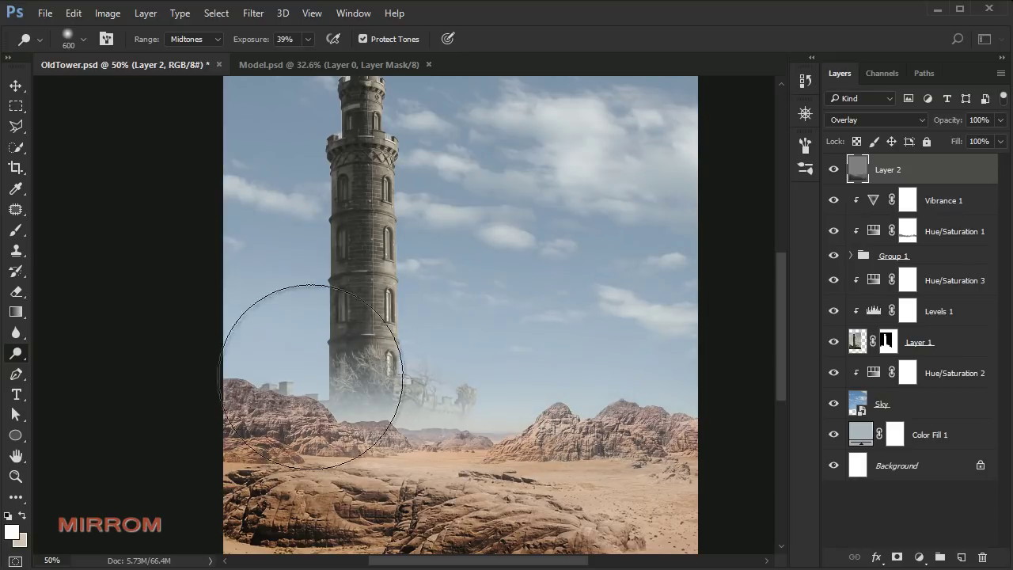
{"action": "key", "text": "bracketright"}
{"action": "mouse_move", "coordinate": [218, 235]}
{"action": "left_mouse_down"}
{"action": "mouse_move", "coordinate": [287, 265]}
{"action": "mouse_move", "coordinate": [656, 267]}
{"action": "mouse_move", "coordinate": [508, 290]}
{"action": "mouse_move", "coordinate": [689, 339]}
{"action": "left_mouse_up"}
Dodge the midground sand with brush sizes between 200 and 400.
{"action": "key", "text": "bracketleft"}
{"action": "key", "text": "bracketleft"}
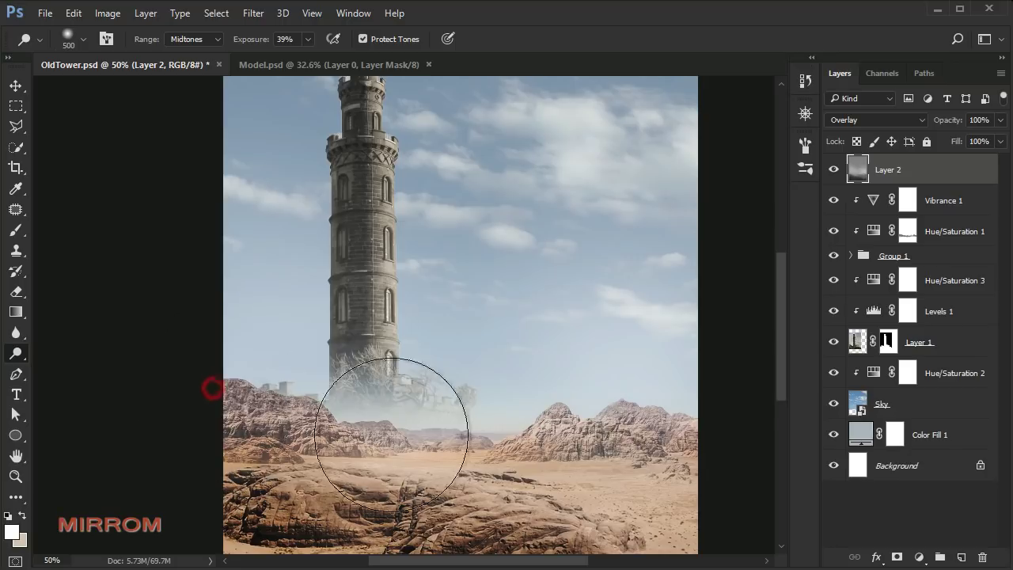
{"action": "scroll", "coordinate": [340, 376], "scroll_direction": "down", "scroll_amount": 3}
{"action": "key", "text": "bracketleft"}
{"action": "key", "text": "bracketleft"}
{"action": "key", "text": "bracketleft"}
{"action": "left_click_drag", "start_coordinate": [403, 366], "coordinate": [507, 369]}
{"action": "key", "text": "bracketright"}
{"action": "key", "text": "bracketright"}
{"action": "key", "text": "bracketleft"}
{"action": "key", "text": "bracketleft"}
{"action": "left_click", "coordinate": [382, 371]}
Zoom out and dodge broadly across the image with a brush up to 1200.
{"action": "scroll", "coordinate": [477, 316], "scroll_direction": "up", "scroll_amount": 1}
{"action": "key", "text": "ctrl+minus"}
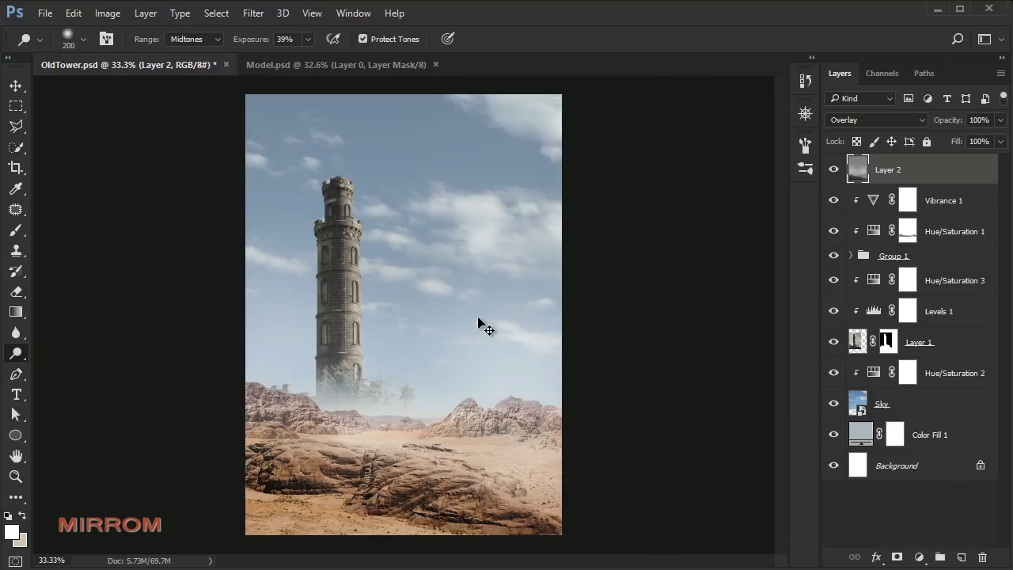
{"action": "key", "text": "bracketright"}
{"action": "key", "text": "bracketright"}
{"action": "key", "text": "bracketright"}
{"action": "key", "text": "bracketright"}
{"action": "key", "text": "bracketright"}
{"action": "key", "text": "bracketright"}
{"action": "key", "text": "bracketright"}
{"action": "key", "text": "bracketright"}
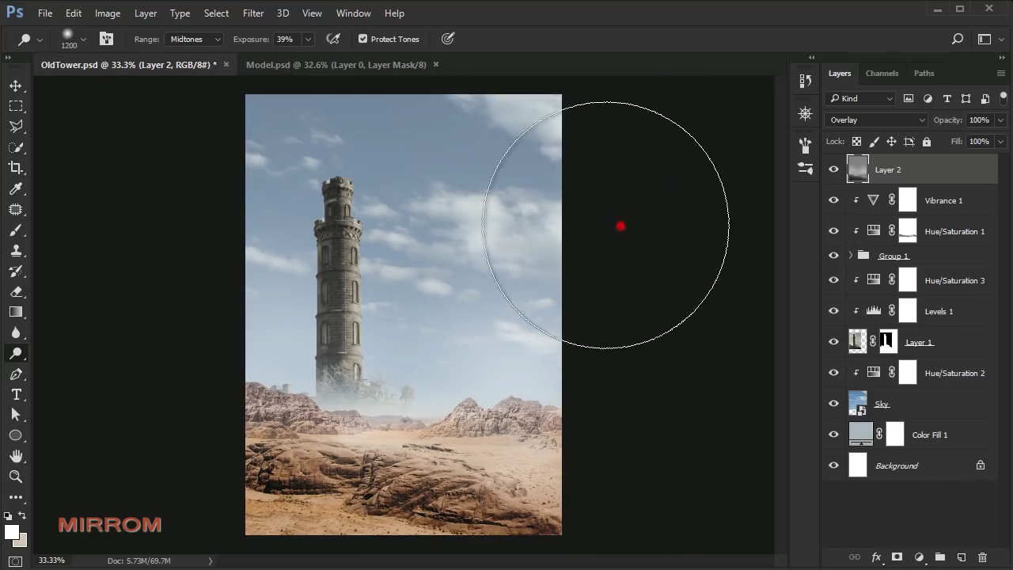
{"action": "key", "text": "bracketright"}
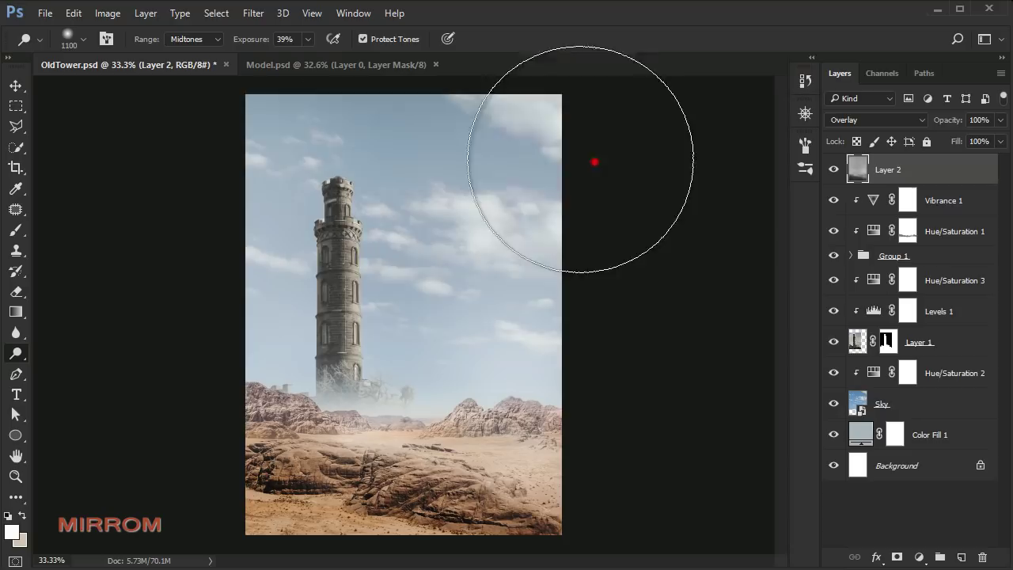
{"action": "key", "text": "bracketleft"}
{"action": "key", "text": "bracketleft"}
{"action": "key", "text": "bracketleft"}
{"action": "left_click", "coordinate": [486, 287]}
{"action": "key", "text": "bracketright"}
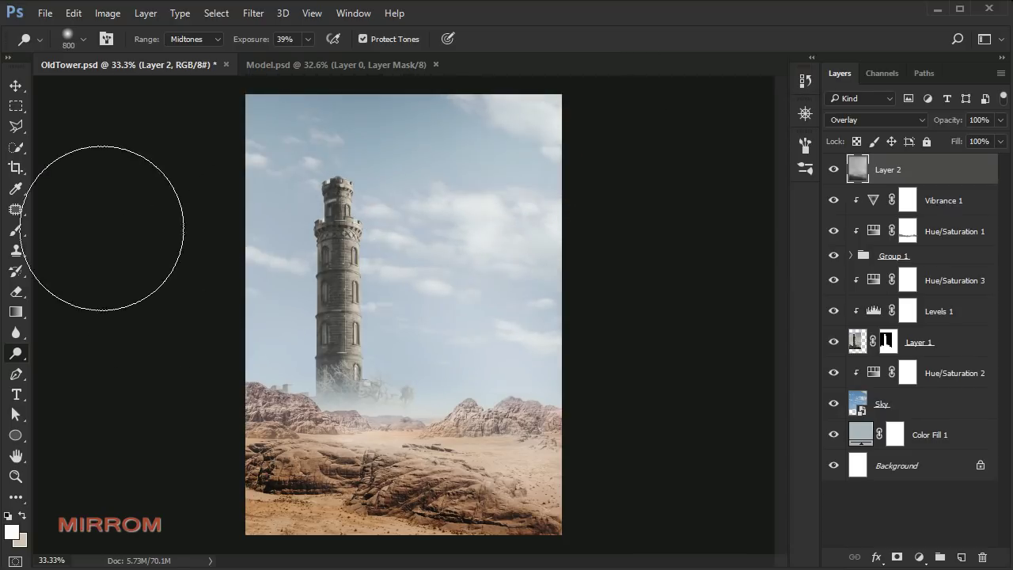
Add Layer 3 and choose a pale blue-grey haze colour sampled from the sky.
{"action": "key", "text": "v"}
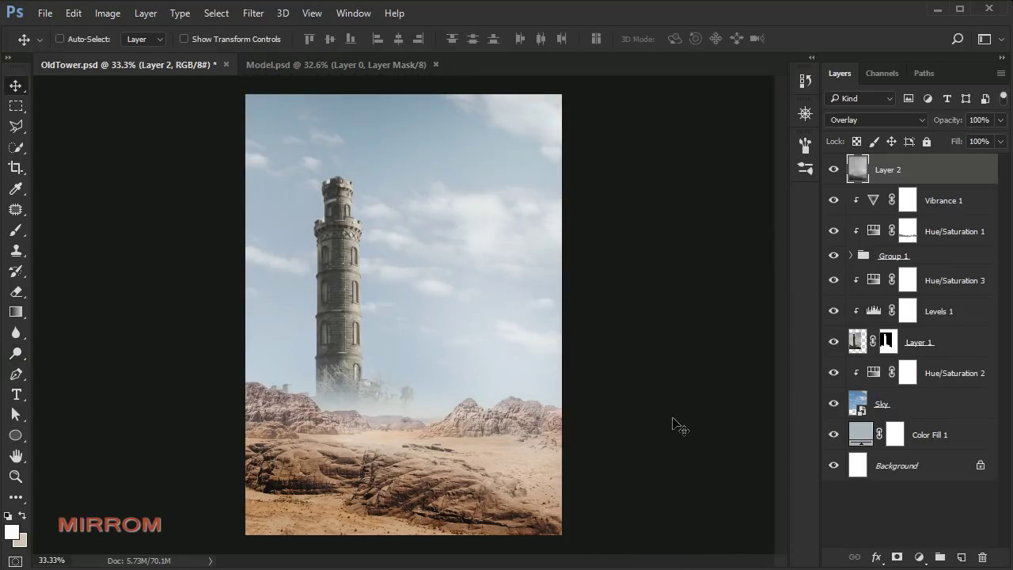
{"action": "left_click", "coordinate": [959, 555]}
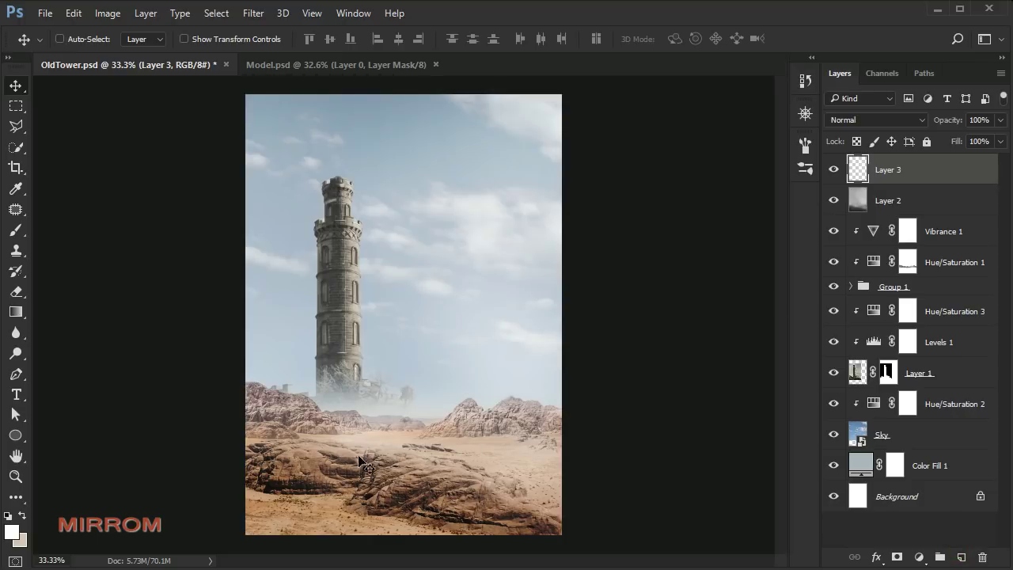
{"action": "left_click", "coordinate": [12, 531]}
{"action": "left_click_drag", "start_coordinate": [443, 136], "coordinate": [494, 148]}
{"action": "left_click", "coordinate": [387, 159]}
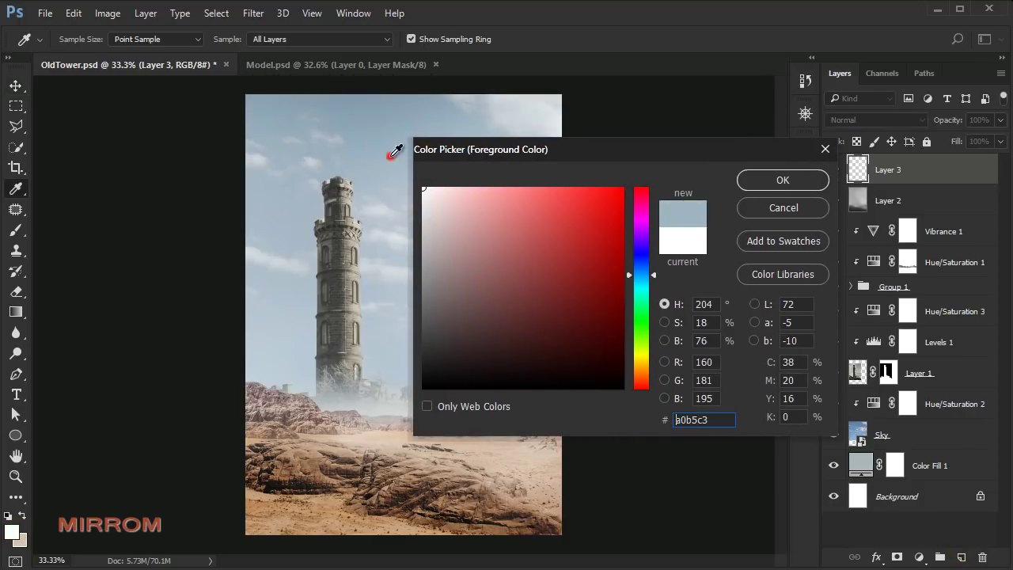
{"action": "left_click_drag", "start_coordinate": [388, 178], "coordinate": [378, 173]}
{"action": "left_click", "coordinate": [645, 285]}
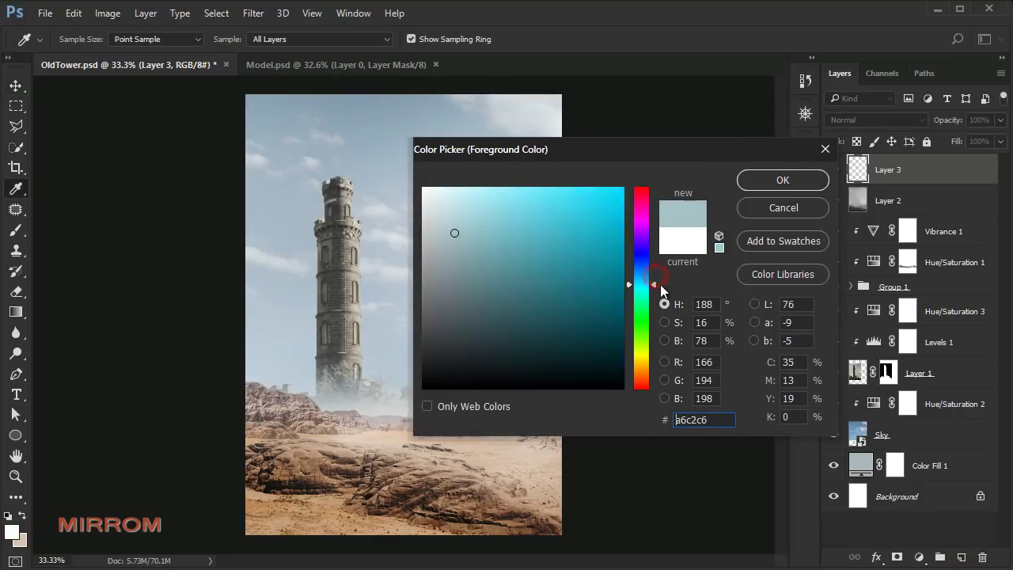
{"action": "left_click", "coordinate": [653, 287]}
{"action": "left_click_drag", "start_coordinate": [452, 227], "coordinate": [431, 231]}
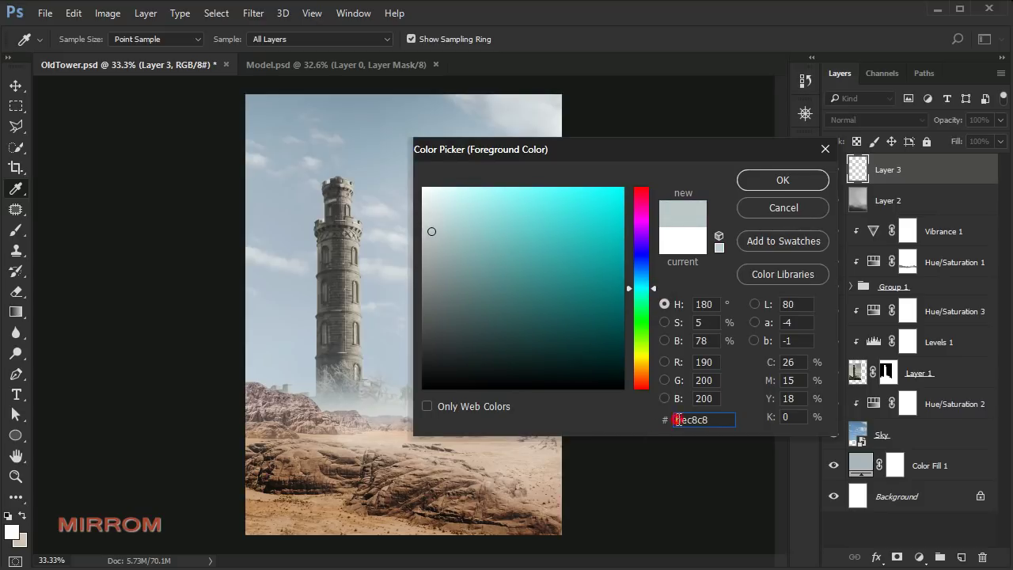
{"action": "left_click", "coordinate": [775, 181]}
Set up a large soft brush at 11% opacity for painting haze.
{"action": "key", "text": "v"}
{"action": "key", "text": "b"}
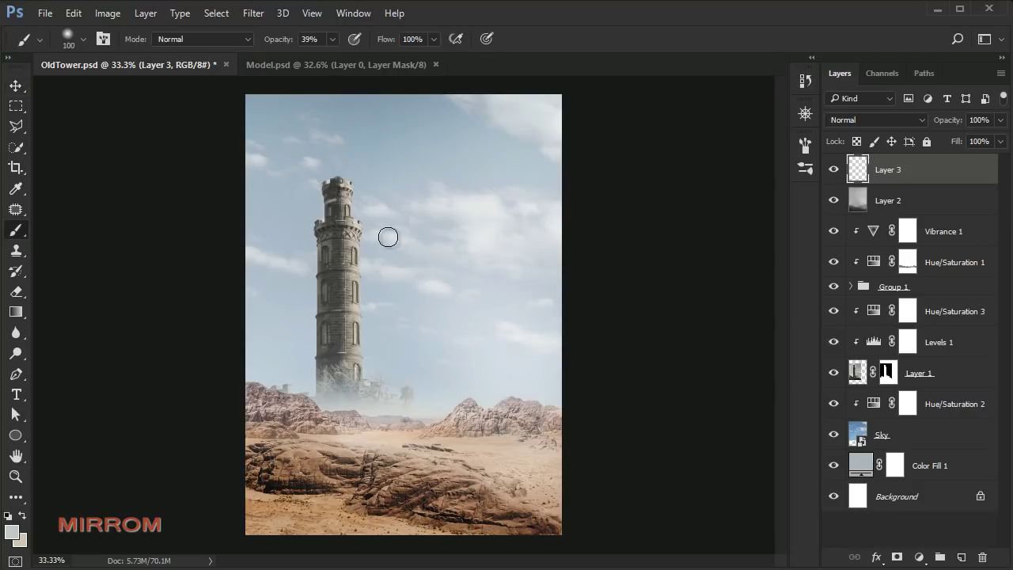
{"action": "key", "text": "bracketright"}
{"action": "key", "text": "bracketright"}
{"action": "key", "text": "bracketright"}
{"action": "key", "text": "bracketright"}
{"action": "key", "text": "bracketright"}
{"action": "left_click", "coordinate": [331, 39]}
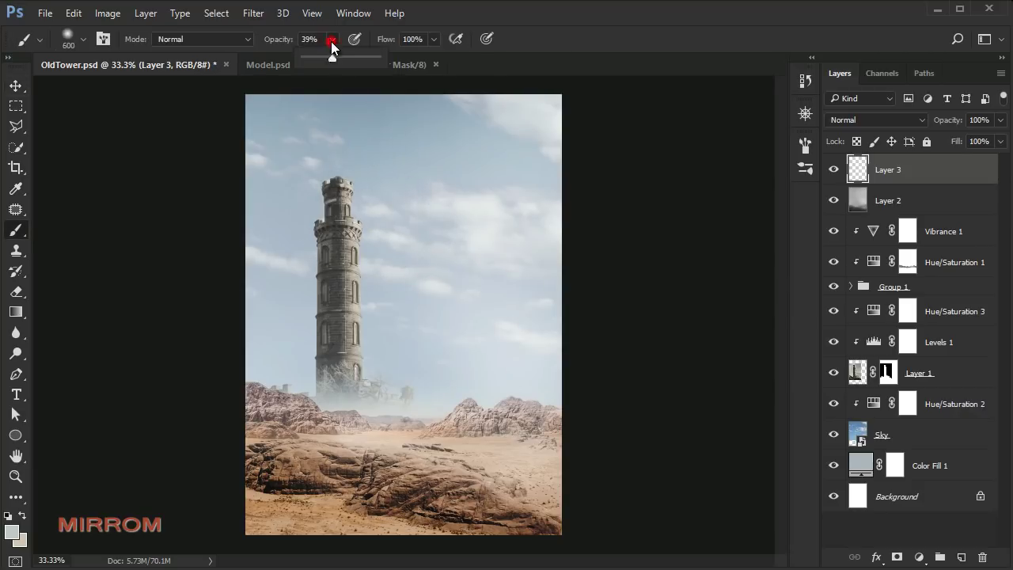
{"action": "left_click_drag", "start_coordinate": [312, 63], "coordinate": [311, 63]}
{"action": "left_click", "coordinate": [558, 393]}
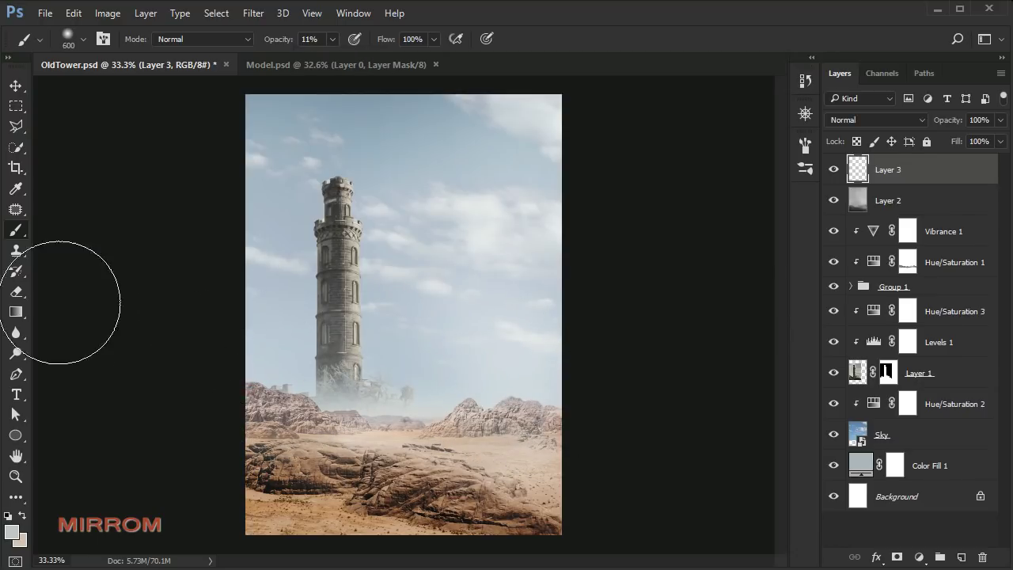
{"action": "key", "text": "bracketleft"}
{"action": "key", "text": "bracketleft"}
Paint haze strokes over the tower base and the left and right rocks.
{"action": "left_click_drag", "start_coordinate": [295, 384], "coordinate": [321, 403]}
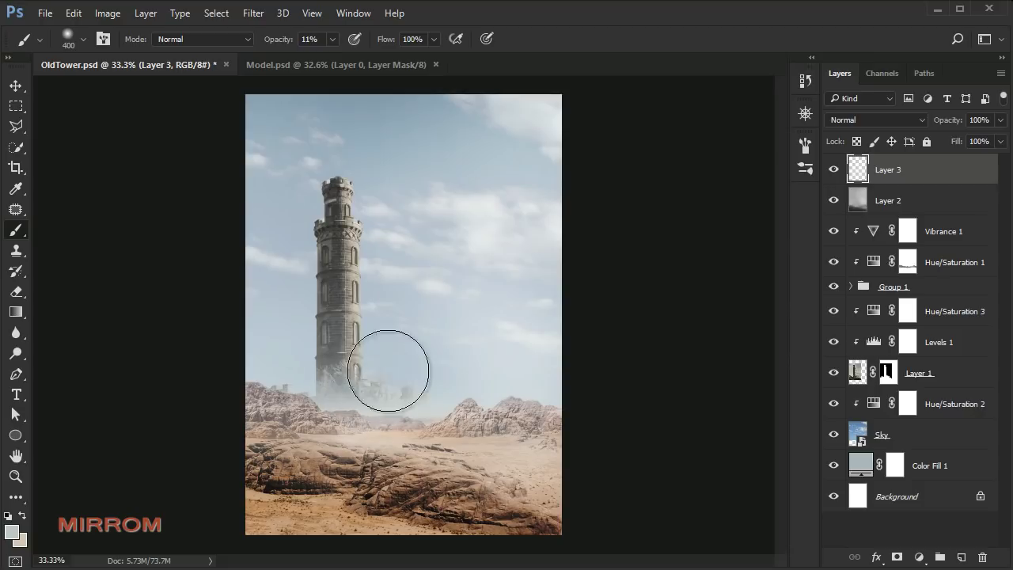
{"action": "key", "text": "bracketright"}
{"action": "left_click_drag", "start_coordinate": [396, 375], "coordinate": [448, 383]}
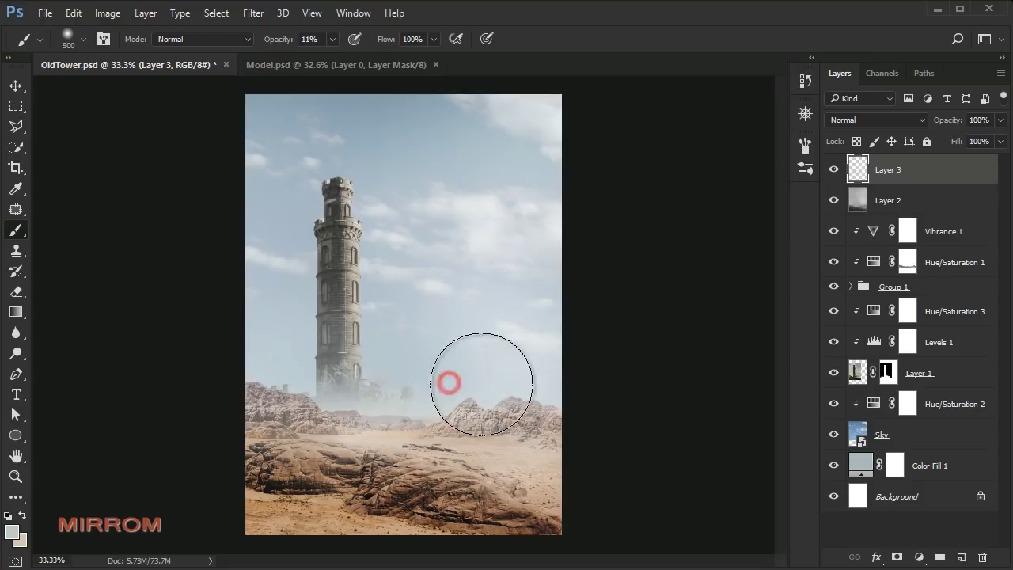
{"action": "key", "text": "bracketleft"}
{"action": "key", "text": "bracketleft"}
{"action": "left_click", "coordinate": [565, 404]}
{"action": "key", "text": "bracketright"}
{"action": "key", "text": "bracketright"}
Dab more faint haze around the tower base and its lower section.
{"action": "key", "text": "bracketright"}
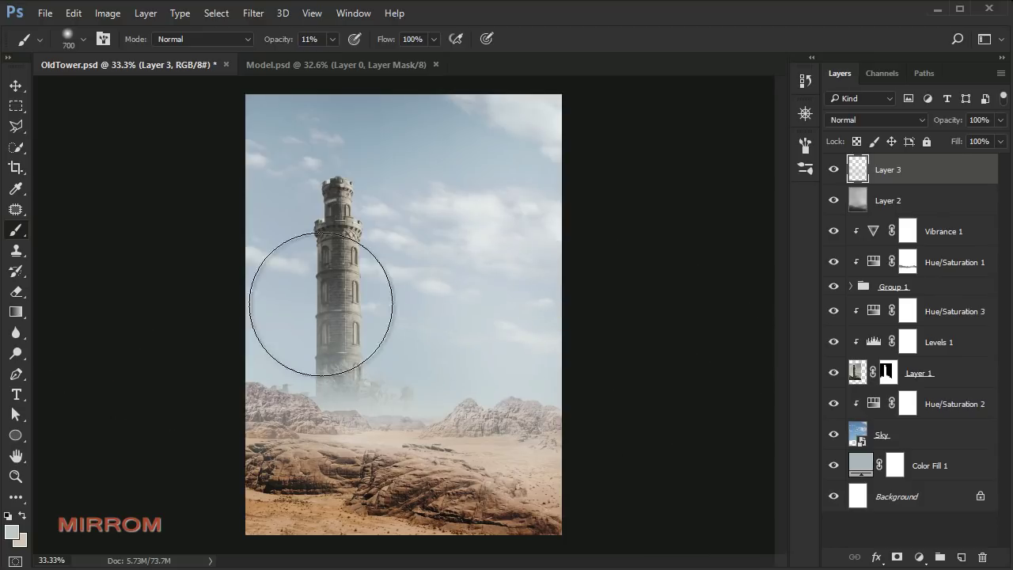
{"action": "left_click", "coordinate": [372, 335]}
{"action": "left_click", "coordinate": [582, 356]}
{"action": "left_click", "coordinate": [429, 296]}
{"action": "left_click", "coordinate": [583, 369]}
{"action": "key", "text": "bracketleft"}
{"action": "key", "text": "bracketleft"}
{"action": "key", "text": "bracketleft"}
{"action": "left_click", "coordinate": [294, 399]}
{"action": "left_click", "coordinate": [350, 414]}
{"action": "left_click", "coordinate": [597, 401]}
{"action": "key", "text": "bracketright"}
{"action": "key", "text": "bracketright"}
{"action": "left_click", "coordinate": [610, 441]}
{"action": "key", "text": "bracketleft"}
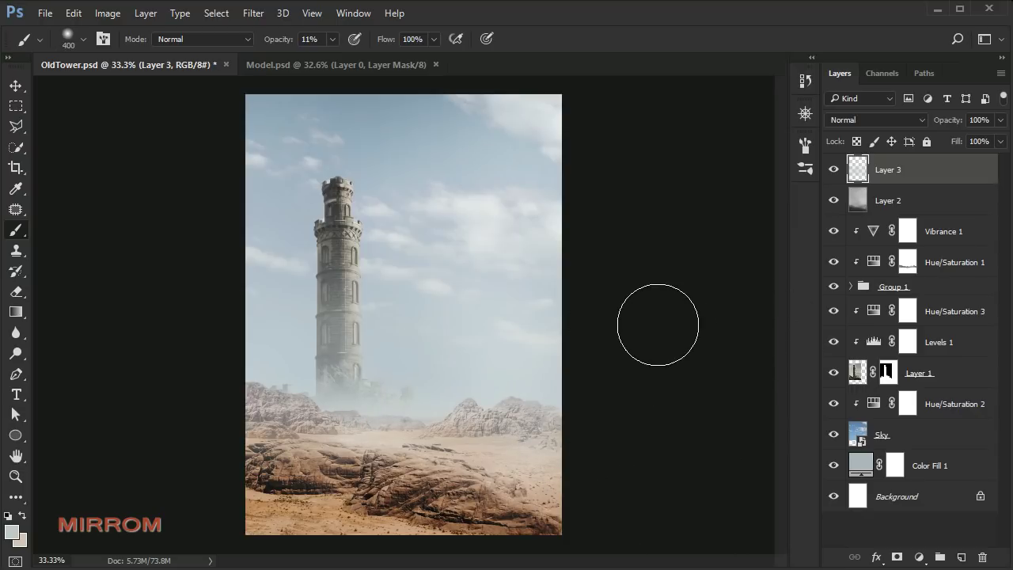
Save the document and add an empty Layer 4 above Layer 3.
{"action": "key", "text": "v"}
{"action": "key", "text": "ctrl+s"}
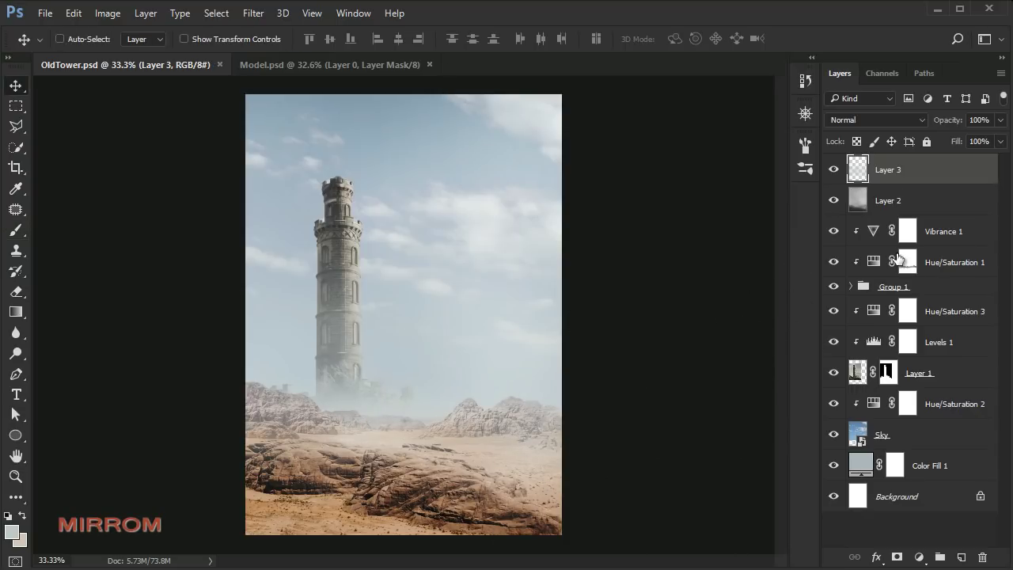
{"action": "left_click", "coordinate": [957, 554]}
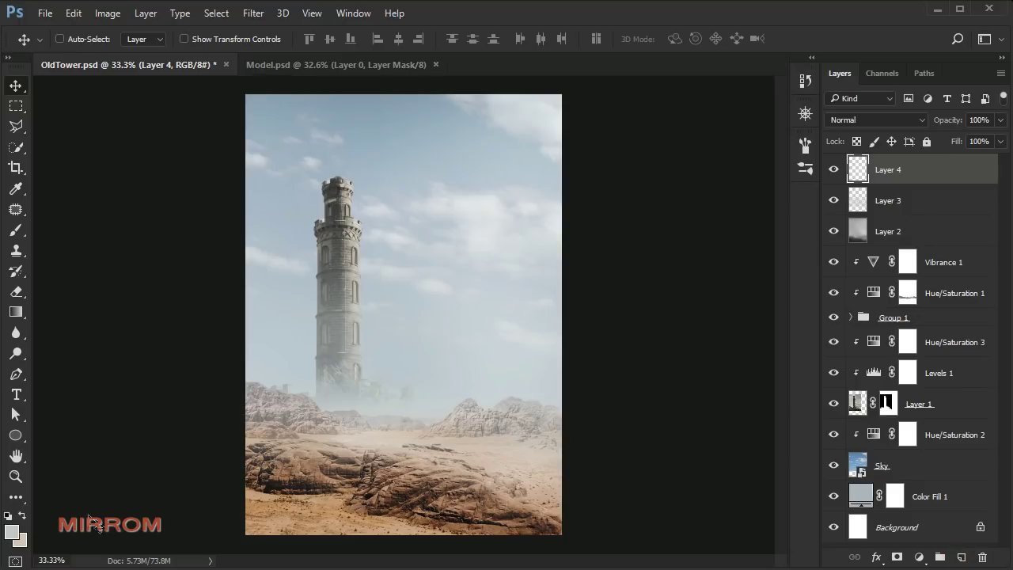
Set the foreground colour to a pale warm sandy beige.
{"action": "left_click", "coordinate": [13, 532]}
{"action": "left_click", "coordinate": [648, 371]}
{"action": "mouse_move", "coordinate": [467, 261]}
{"action": "left_mouse_down"}
{"action": "mouse_move", "coordinate": [440, 231]}
{"action": "mouse_move", "coordinate": [450, 219]}
{"action": "left_mouse_up"}
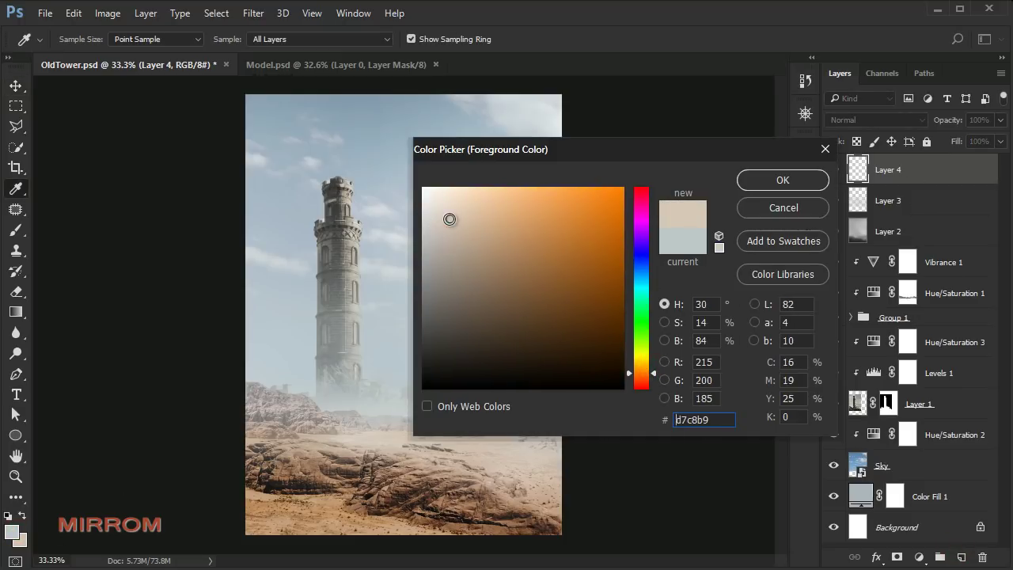
{"action": "left_click", "coordinate": [767, 184]}
Paint faint sandy haze low across the rocks on Layer 4.
{"action": "key", "text": "b"}
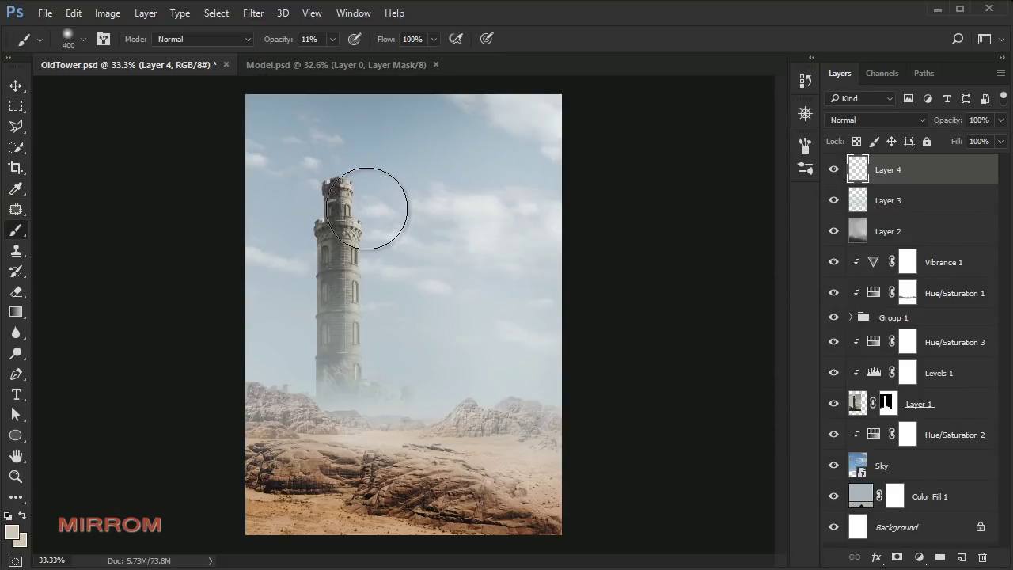
{"action": "mouse_move", "coordinate": [362, 419]}
{"action": "left_mouse_down"}
{"action": "mouse_move", "coordinate": [330, 416]}
{"action": "mouse_move", "coordinate": [515, 429]}
{"action": "left_mouse_up"}
{"action": "key", "text": "["}
{"action": "key", "text": "["}
{"action": "left_click_drag", "start_coordinate": [407, 422], "coordinate": [320, 420]}
{"action": "key", "text": "["}
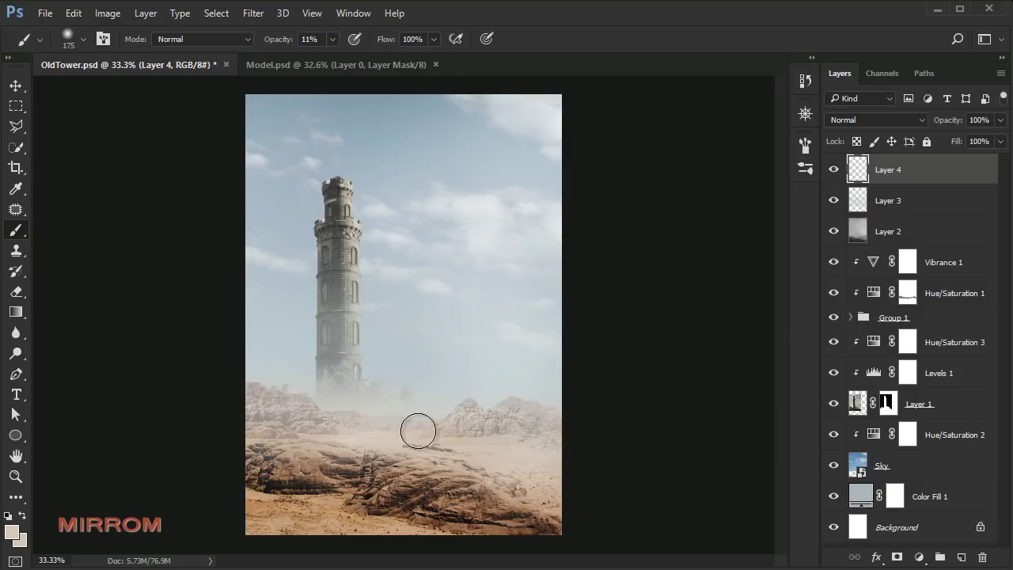
{"action": "left_click", "coordinate": [833, 170]}
{"action": "key", "text": "]"}
{"action": "key", "text": "]"}
{"action": "key", "text": "]"}
{"action": "key", "text": "]"}
{"action": "left_click", "coordinate": [418, 423]}
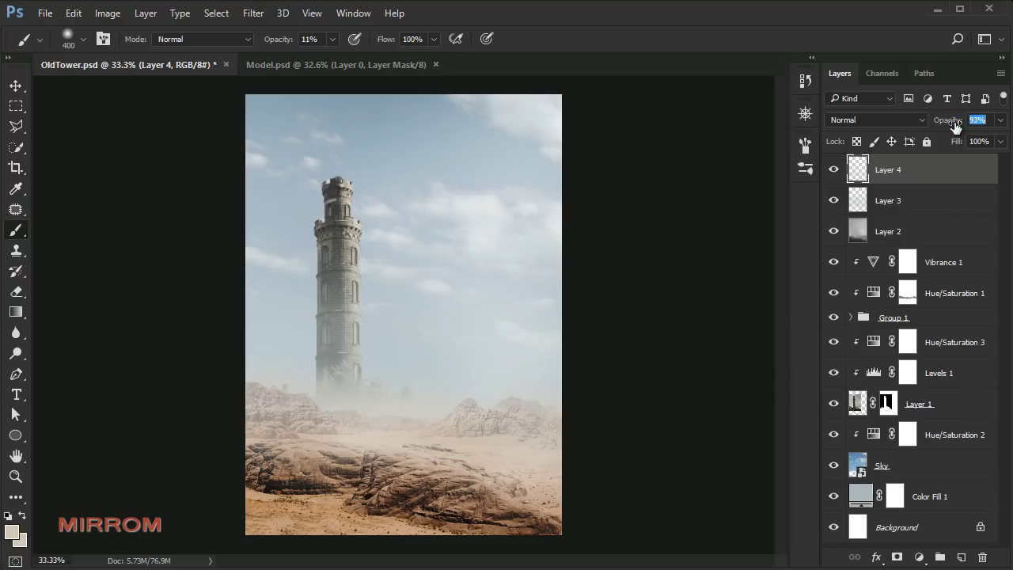
Toggle Layer 3's blue-grey haze to compare, then add an empty Layer 5 above Layer 4.
{"action": "left_click", "coordinate": [869, 207]}
{"action": "left_click", "coordinate": [833, 200]}
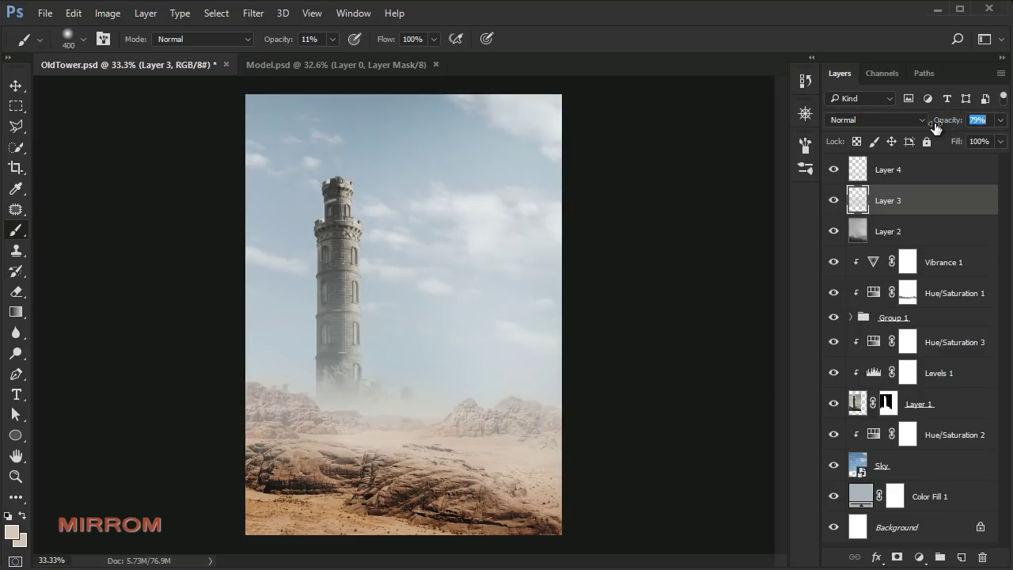
{"action": "left_click", "coordinate": [916, 180]}
{"action": "key", "text": "v"}
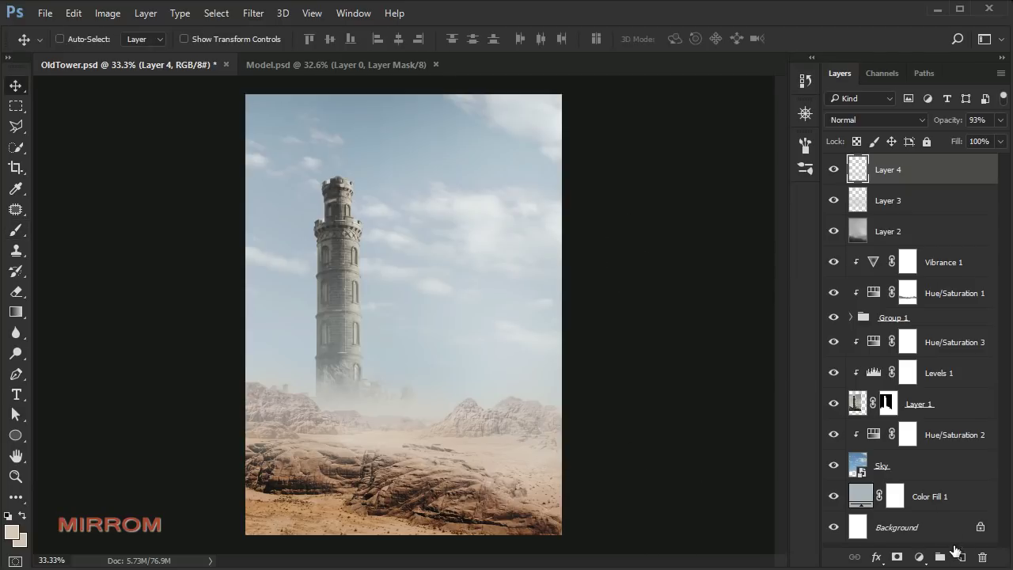
{"action": "left_click", "coordinate": [959, 556]}
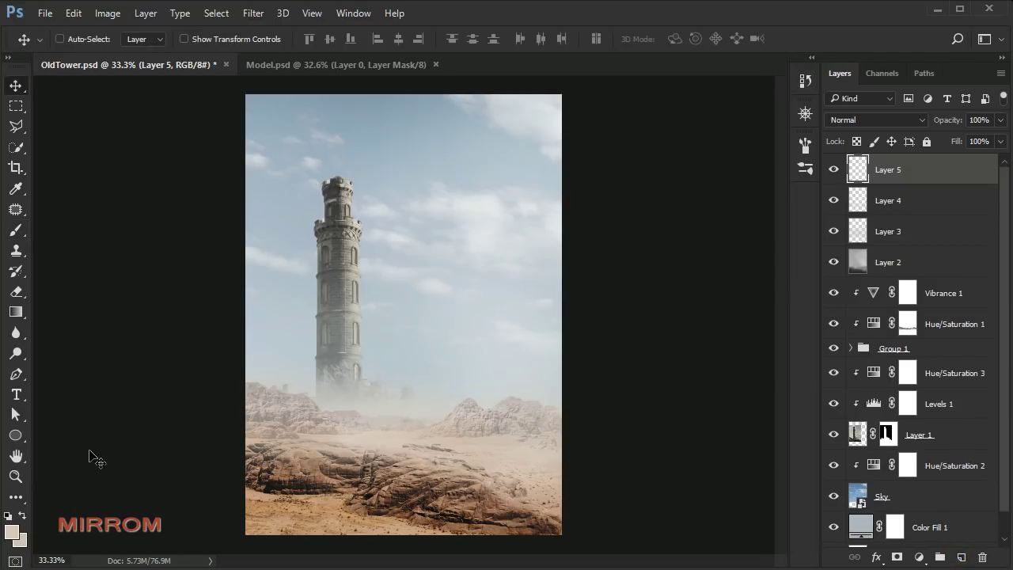
Choose the 1205-pixel fog brush preset.
{"action": "key", "text": "b"}
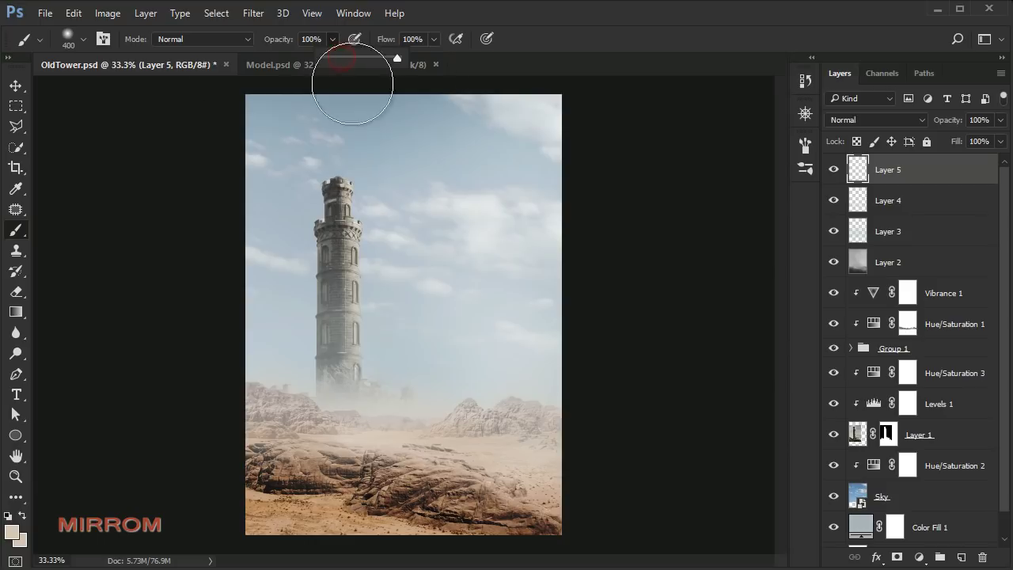
{"action": "left_click", "coordinate": [84, 40]}
{"action": "scroll", "coordinate": [236, 253], "scroll_direction": "down", "scroll_amount": 2}
{"action": "scroll", "coordinate": [245, 262], "scroll_direction": "down", "scroll_amount": 3}
{"action": "scroll", "coordinate": [261, 269], "scroll_direction": "down", "scroll_amount": 3}
{"action": "scroll", "coordinate": [277, 280], "scroll_direction": "down", "scroll_amount": 2}
{"action": "left_click", "coordinate": [287, 273]}
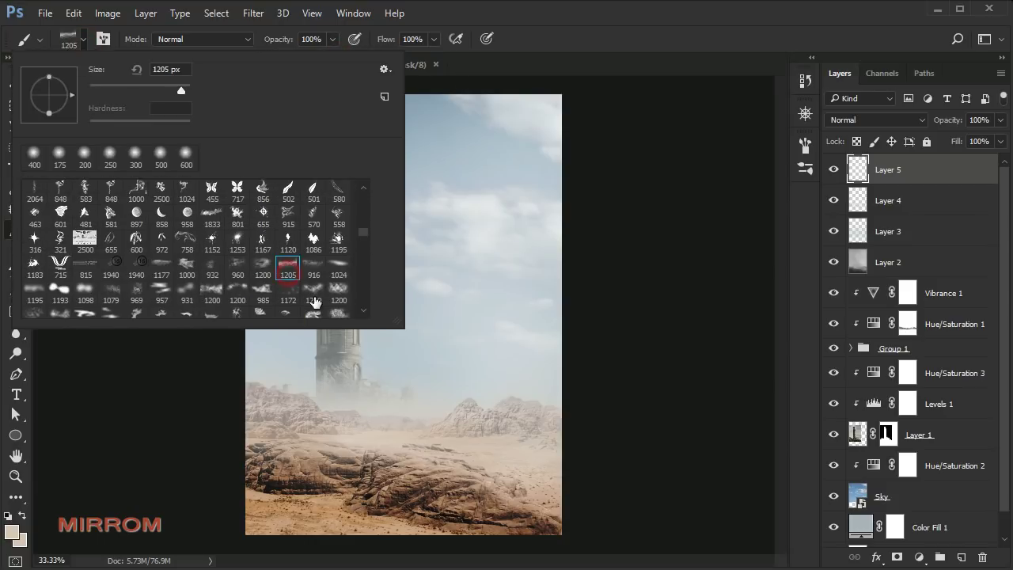
{"action": "left_click", "coordinate": [402, 359]}
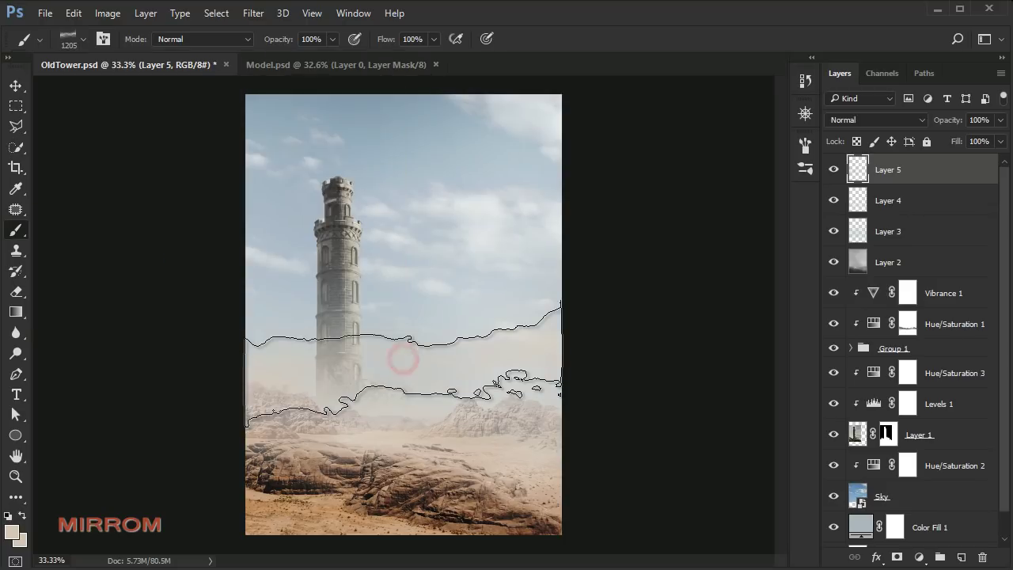
Stamp a pure white fog cloud across the tower base and shift it into position.
{"action": "left_click", "coordinate": [13, 532]}
{"action": "left_click_drag", "start_coordinate": [420, 197], "coordinate": [419, 178]}
{"action": "left_click", "coordinate": [738, 182]}
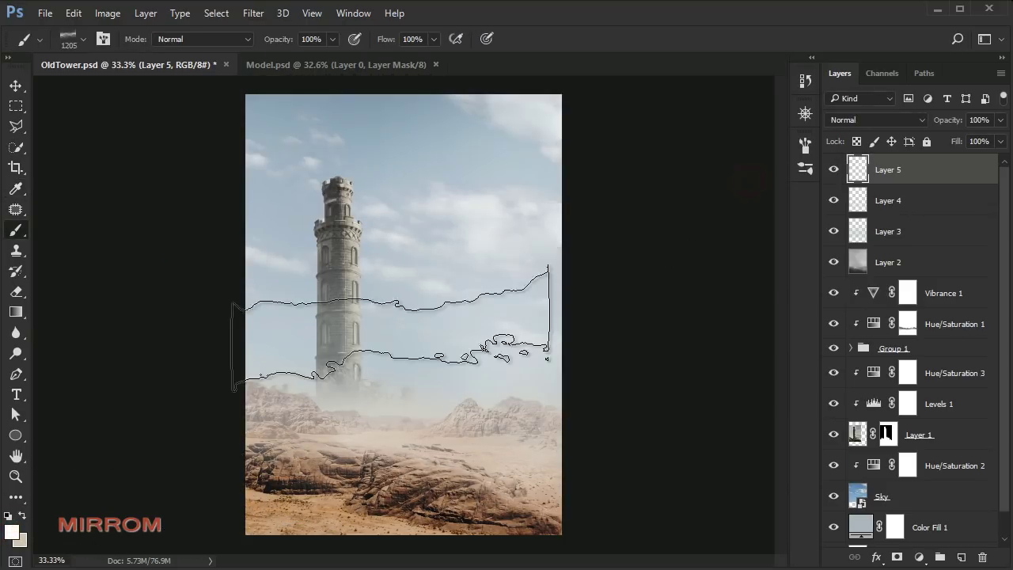
{"action": "left_click", "coordinate": [402, 340]}
{"action": "key", "text": "v"}
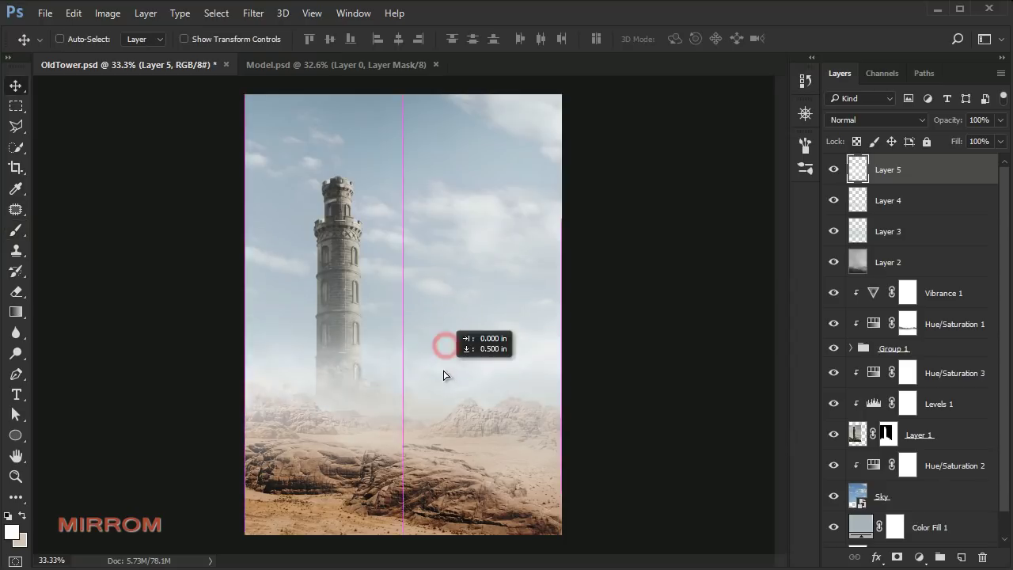
{"action": "left_click_drag", "start_coordinate": [413, 348], "coordinate": [515, 356]}
Free Transform the fog: enlarge, tilt about 5°, and flatten it into a band over the rocks.
{"action": "key", "text": "ctrl+t"}
{"action": "left_click_drag", "start_coordinate": [560, 245], "coordinate": [580, 233]}
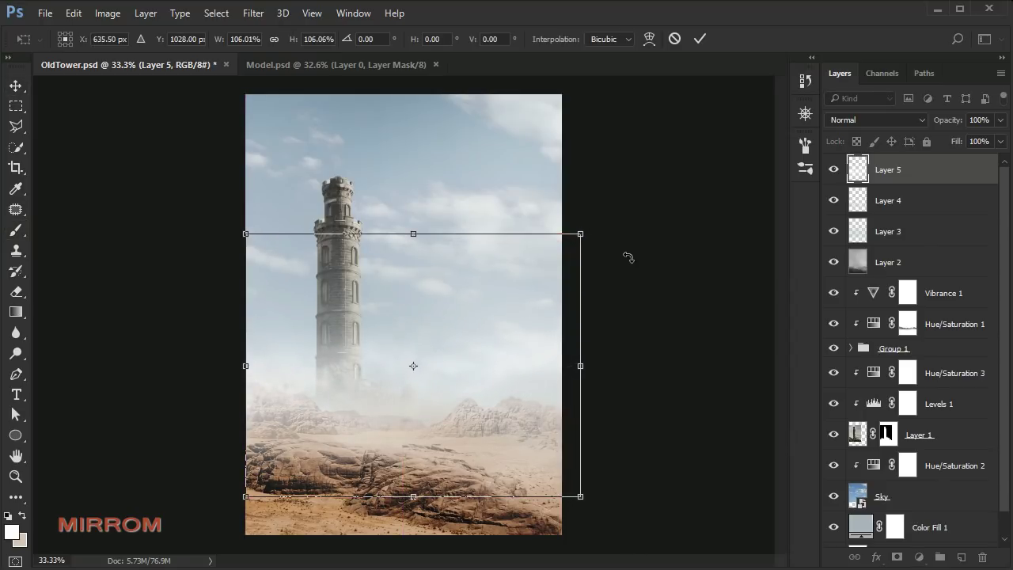
{"action": "left_click_drag", "start_coordinate": [247, 231], "coordinate": [227, 219]}
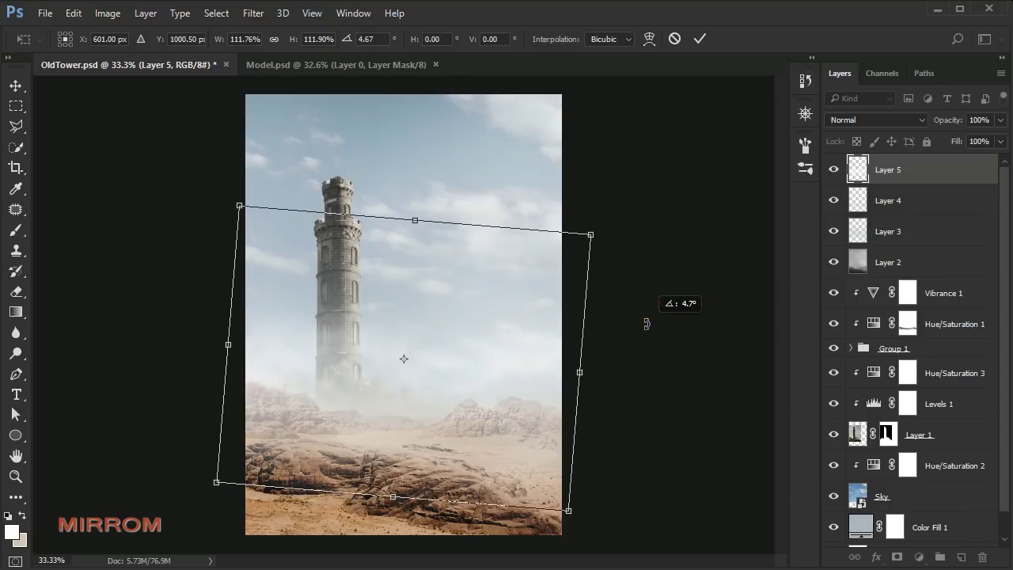
{"action": "left_click_drag", "start_coordinate": [649, 301], "coordinate": [644, 322]}
{"action": "left_click_drag", "start_coordinate": [500, 311], "coordinate": [500, 335]}
{"action": "left_click_drag", "start_coordinate": [653, 336], "coordinate": [666, 338]}
{"action": "left_click_drag", "start_coordinate": [492, 319], "coordinate": [490, 332]}
{"action": "left_click_drag", "start_coordinate": [415, 257], "coordinate": [413, 273]}
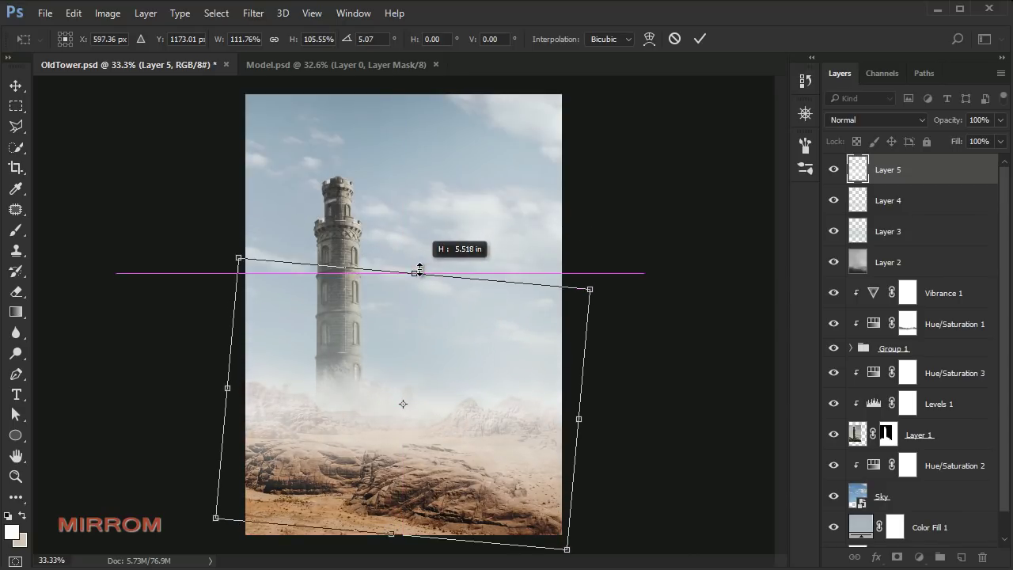
{"action": "left_click_drag", "start_coordinate": [391, 533], "coordinate": [393, 521]}
{"action": "left_click_drag", "start_coordinate": [414, 273], "coordinate": [412, 283]}
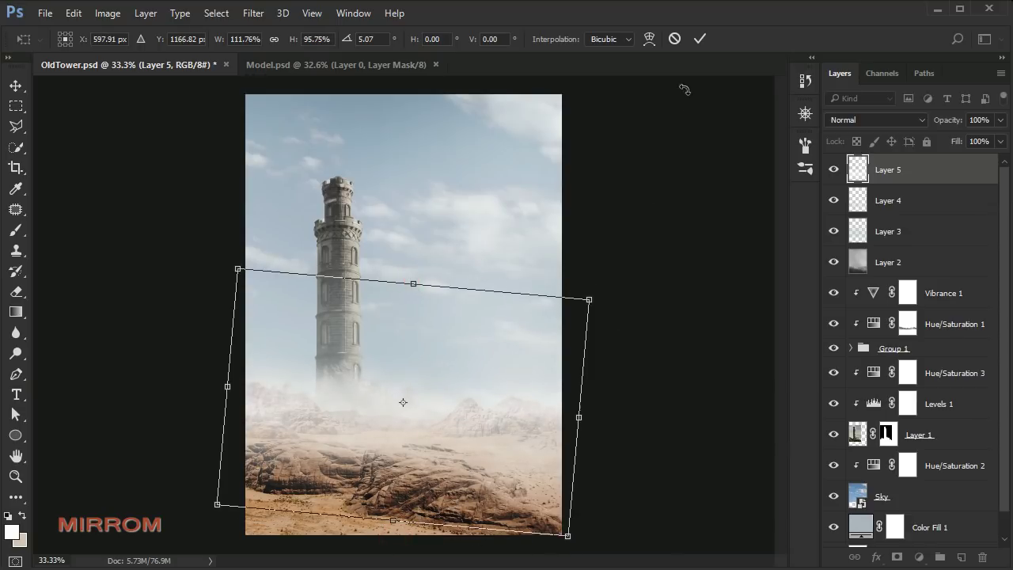
{"action": "left_click", "coordinate": [700, 39]}
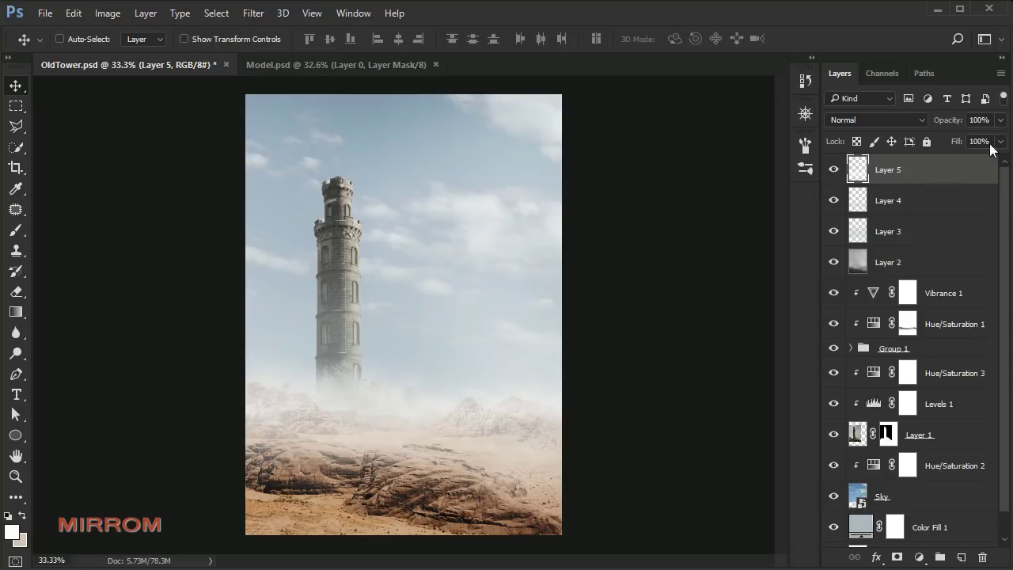
Lower Layer 5's opacity to 76% and toggle Layers 5, 4 and 3 to compare.
{"action": "left_click", "coordinate": [1001, 119]}
{"action": "left_click_drag", "start_coordinate": [994, 140], "coordinate": [979, 142]}
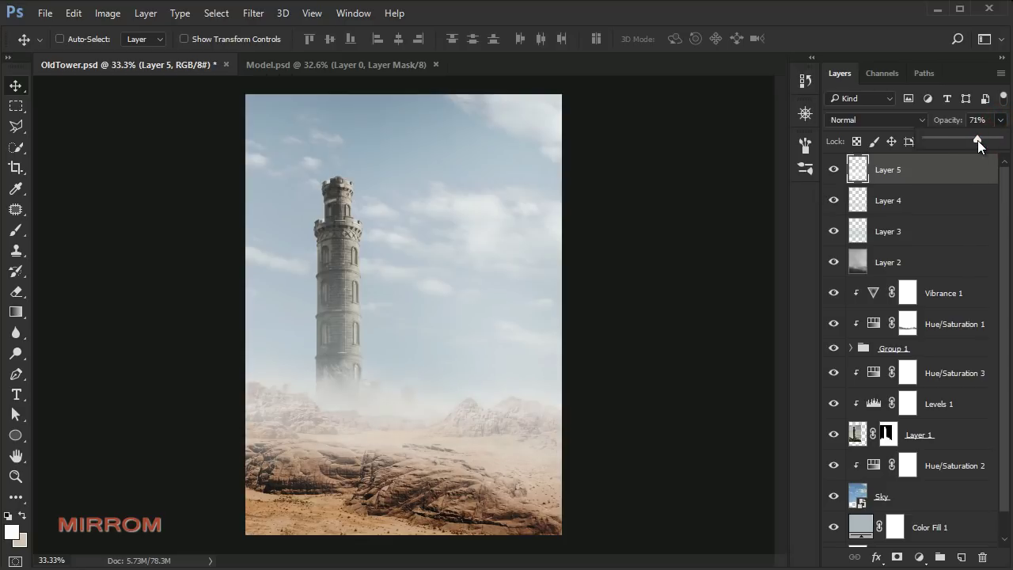
{"action": "left_click", "coordinate": [833, 169]}
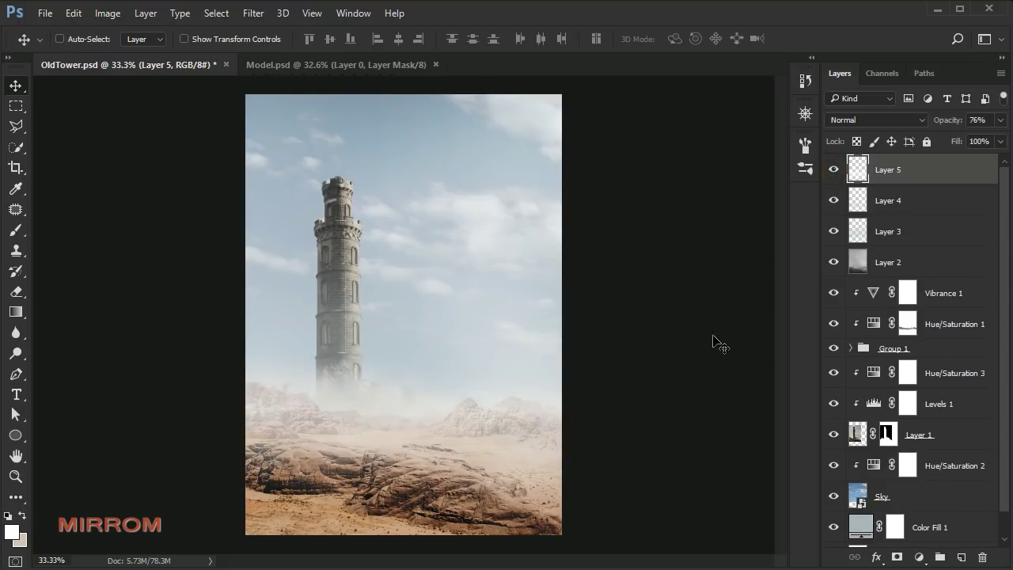
{"action": "left_click", "coordinate": [833, 200]}
{"action": "left_click", "coordinate": [833, 231]}
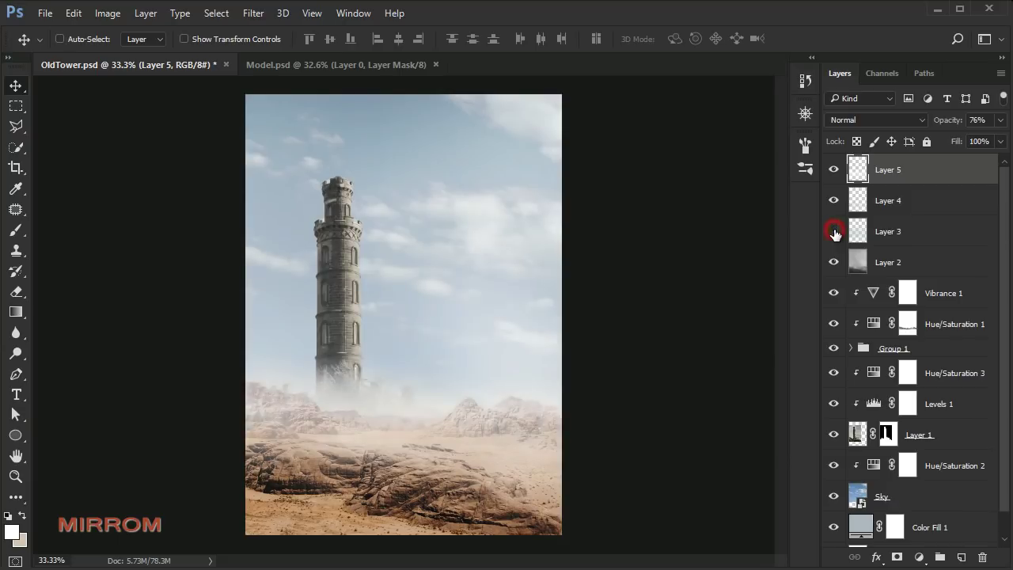
Dodge Overlay Layer 2 at 22% exposure with 300–600 px brushes to brighten haze around the tower base.
{"action": "left_click", "coordinate": [887, 261]}
{"action": "left_click", "coordinate": [833, 262]}
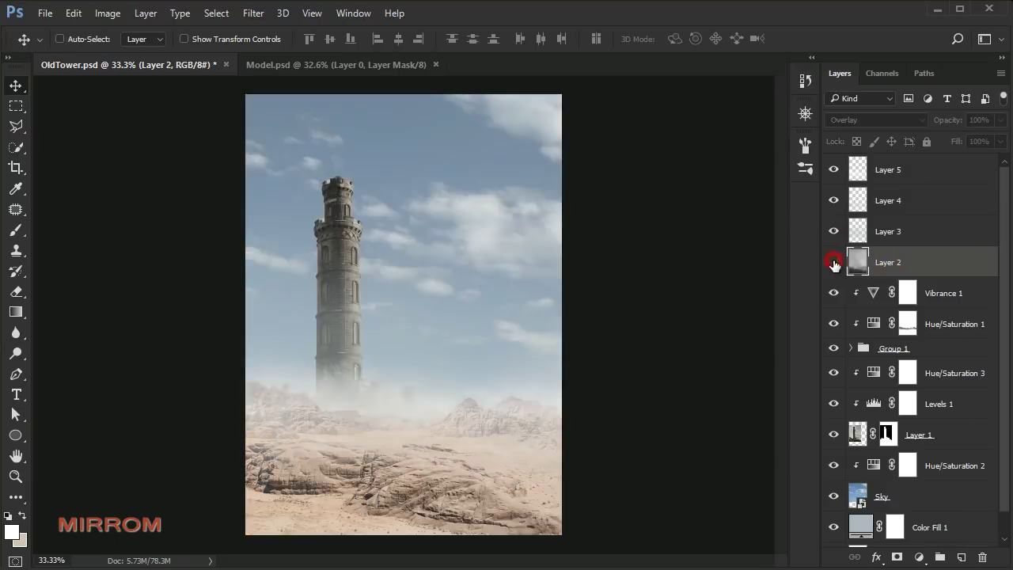
{"action": "key", "text": "o"}
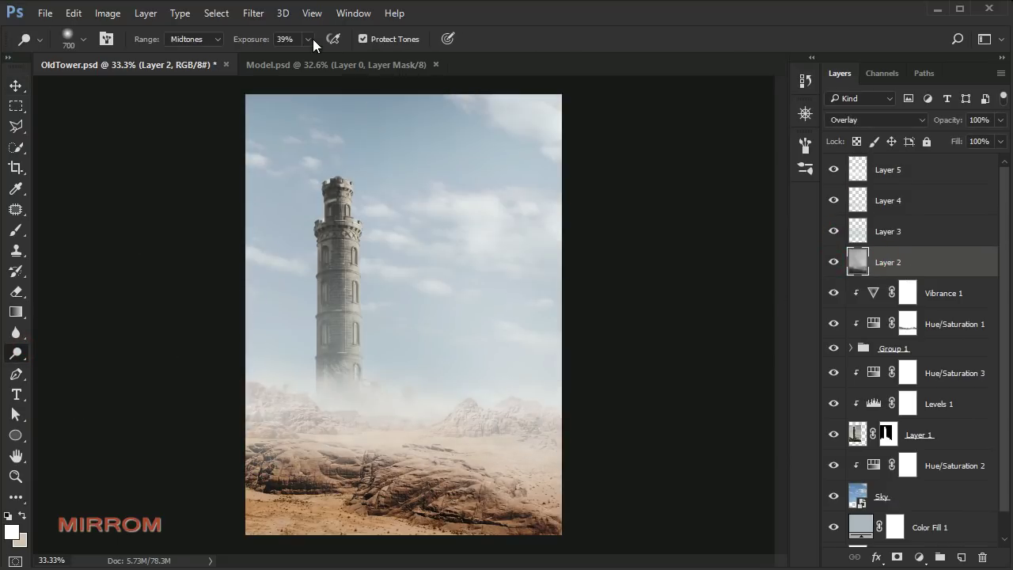
{"action": "key", "text": "bracketleft"}
{"action": "key", "text": "bracketleft"}
{"action": "key", "text": "bracketleft"}
{"action": "key", "text": "bracketleft"}
{"action": "left_click_drag", "start_coordinate": [395, 356], "coordinate": [426, 360]}
{"action": "key", "text": "bracketright"}
{"action": "key", "text": "bracketright"}
{"action": "key", "text": "bracketright"}
{"action": "left_click_drag", "start_coordinate": [520, 323], "coordinate": [414, 336]}
{"action": "key", "text": "bracketleft"}
{"action": "key", "text": "bracketleft"}
{"action": "left_click_drag", "start_coordinate": [267, 345], "coordinate": [407, 361]}
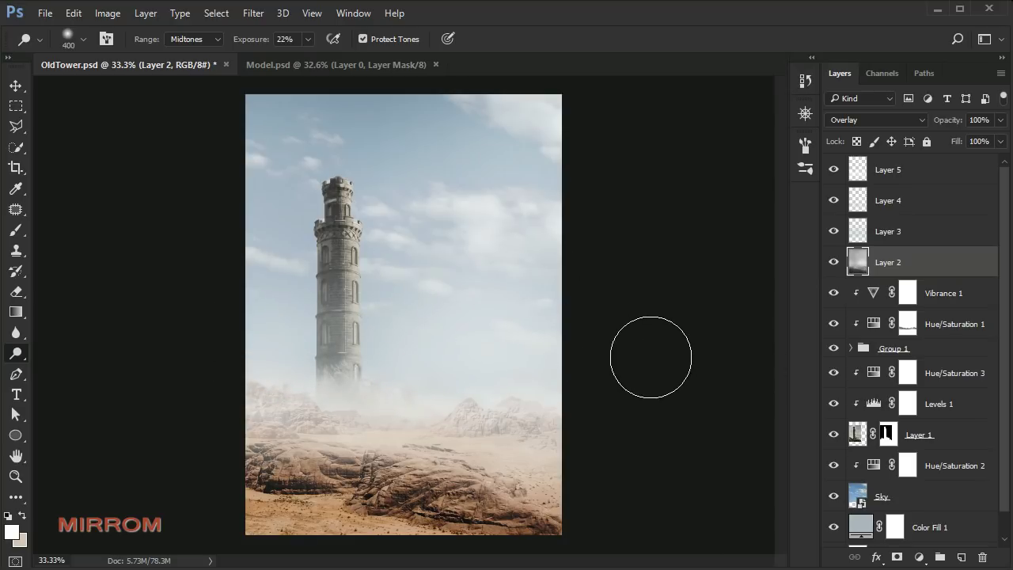
{"action": "key", "text": "bracketright"}
{"action": "key", "text": "bracketright"}
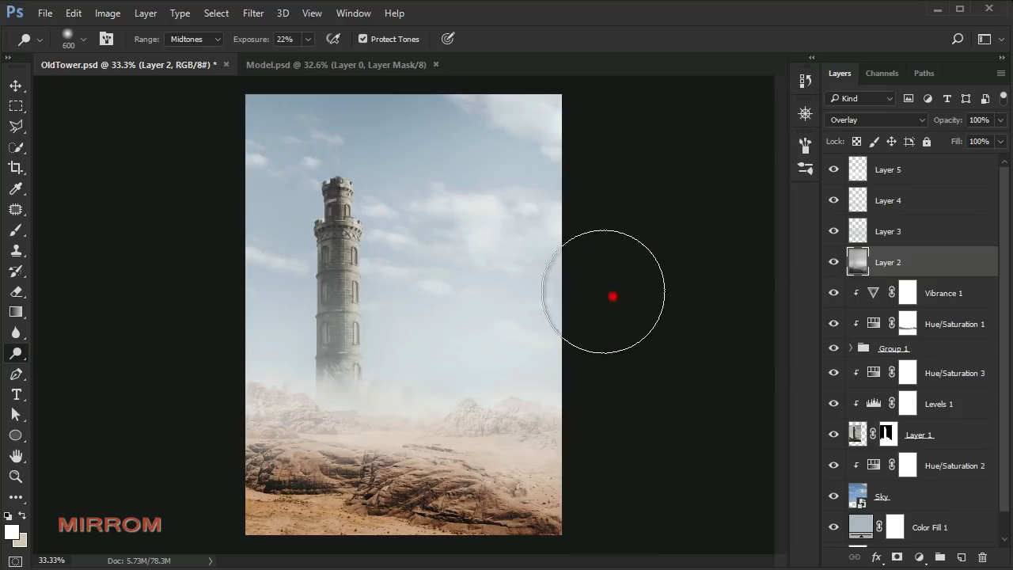
{"action": "key", "text": "v"}
{"action": "left_click", "coordinate": [923, 178]}
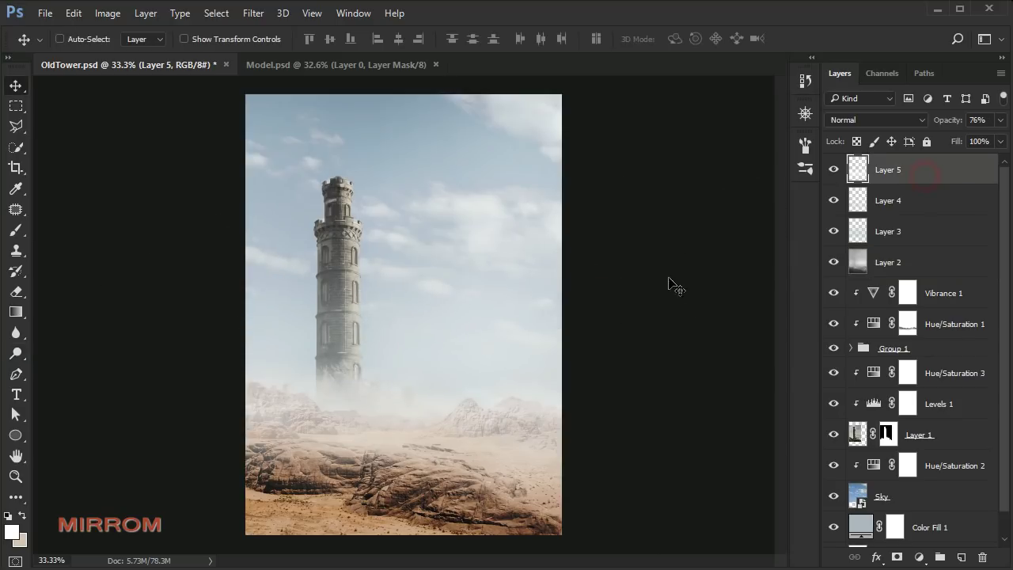
Bring the masked soldier layer from Model.psd into OldTower.psd and close Model.psd without saving.
{"action": "left_click", "coordinate": [396, 71]}
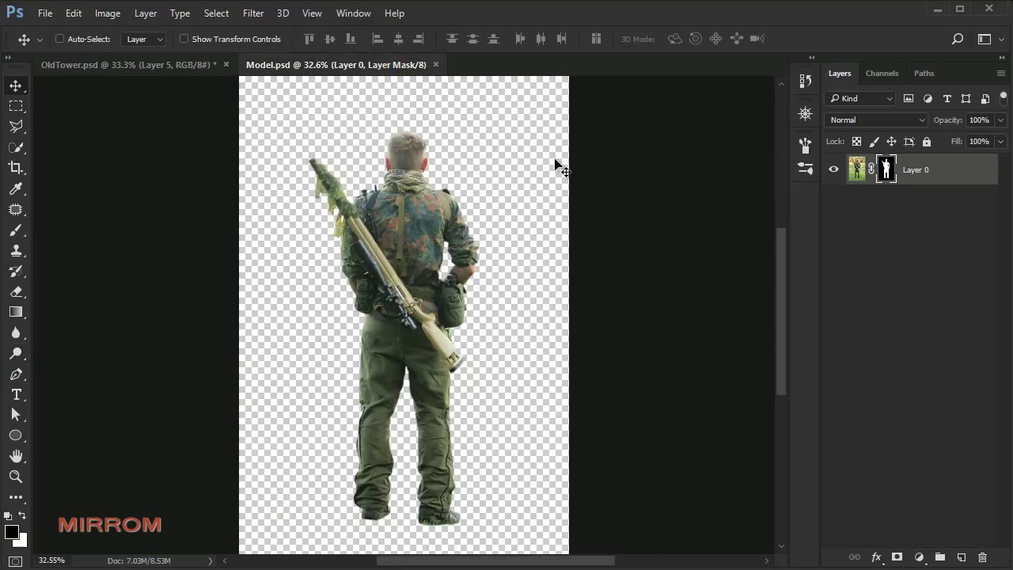
{"action": "key", "text": "ctrl+minus"}
{"action": "left_click", "coordinate": [885, 172], "text": "shift"}
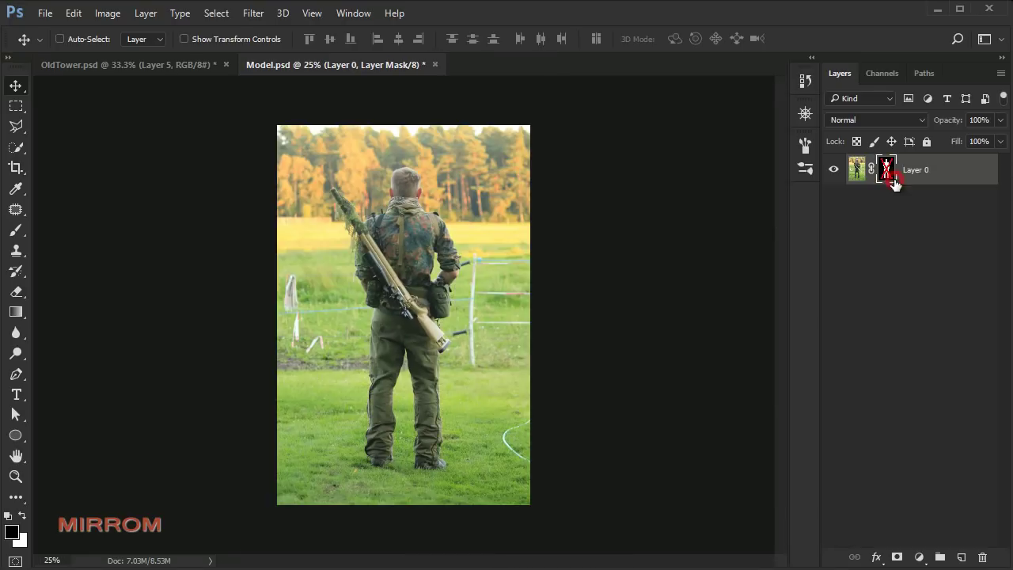
{"action": "right_click", "coordinate": [885, 179]}
{"action": "left_click", "coordinate": [902, 180]}
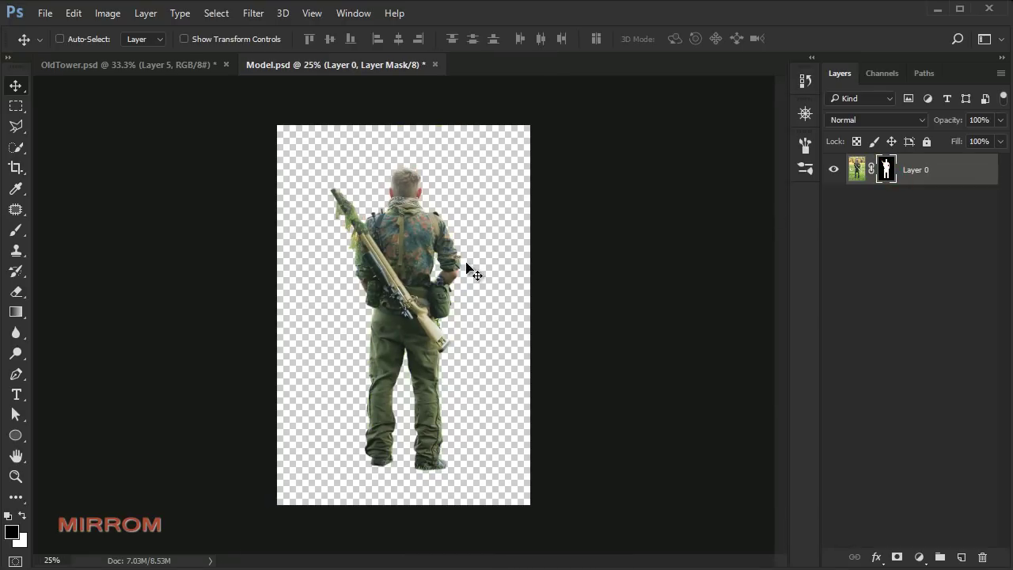
{"action": "left_click_drag", "start_coordinate": [419, 269], "coordinate": [434, 85]}
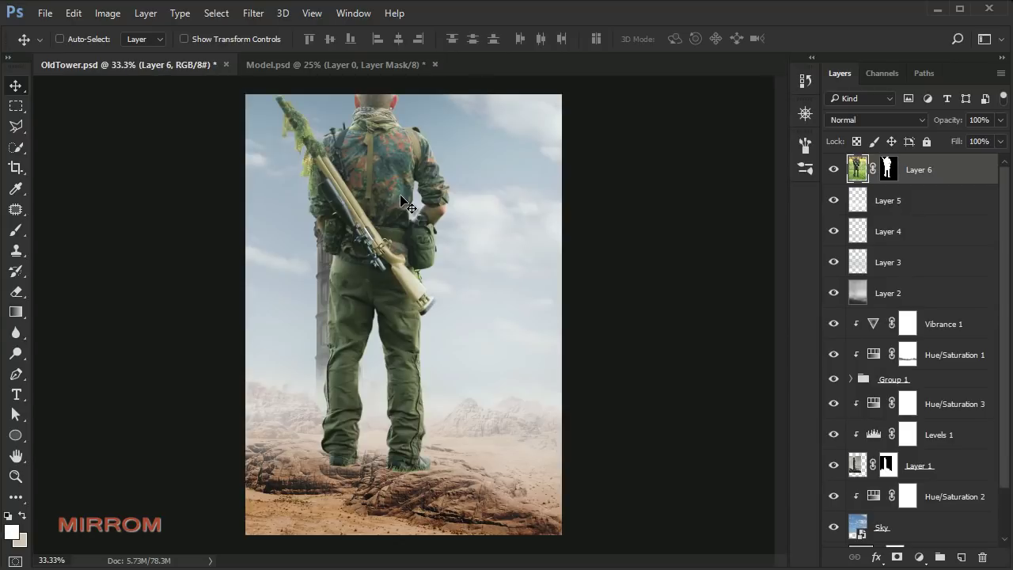
{"action": "left_click", "coordinate": [434, 64]}
{"action": "left_click", "coordinate": [514, 233]}
Scale the soldier to about 60.7% so he stands on the rock beside the tower.
{"action": "mouse_move", "coordinate": [502, 227]}
{"action": "left_mouse_down"}
{"action": "mouse_move", "coordinate": [511, 187]}
{"action": "mouse_move", "coordinate": [488, 219]}
{"action": "left_mouse_up"}
{"action": "key", "text": "ctrl+t"}
{"action": "mouse_move", "coordinate": [599, 544]}
{"action": "left_mouse_down"}
{"action": "mouse_move", "coordinate": [472, 380]}
{"action": "mouse_move", "coordinate": [484, 380]}
{"action": "left_mouse_up"}
{"action": "left_click_drag", "start_coordinate": [562, 510], "coordinate": [555, 501]}
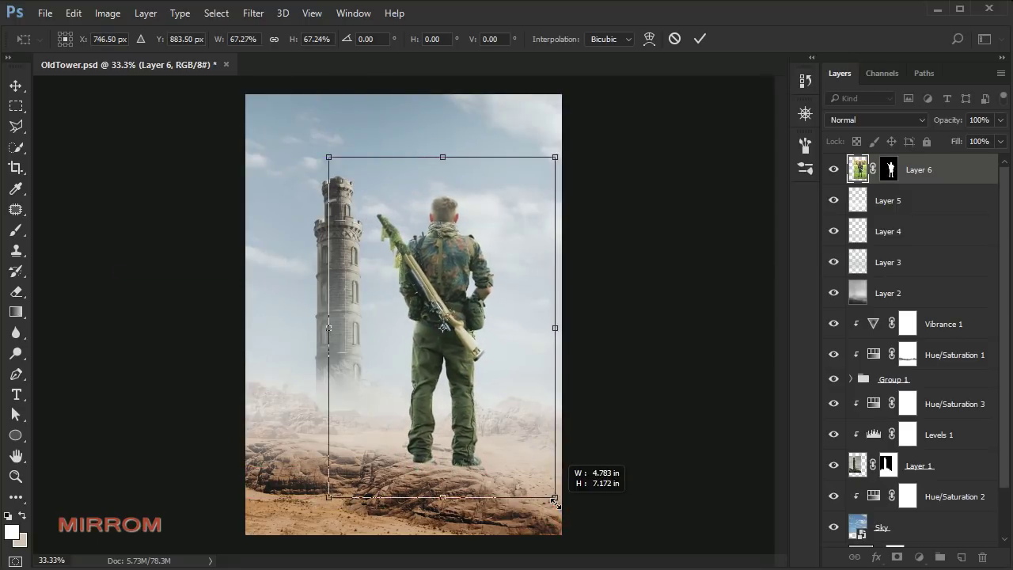
{"action": "mouse_move", "coordinate": [557, 159]}
{"action": "left_mouse_down"}
{"action": "mouse_move", "coordinate": [534, 201]}
{"action": "mouse_move", "coordinate": [539, 192]}
{"action": "left_mouse_up"}
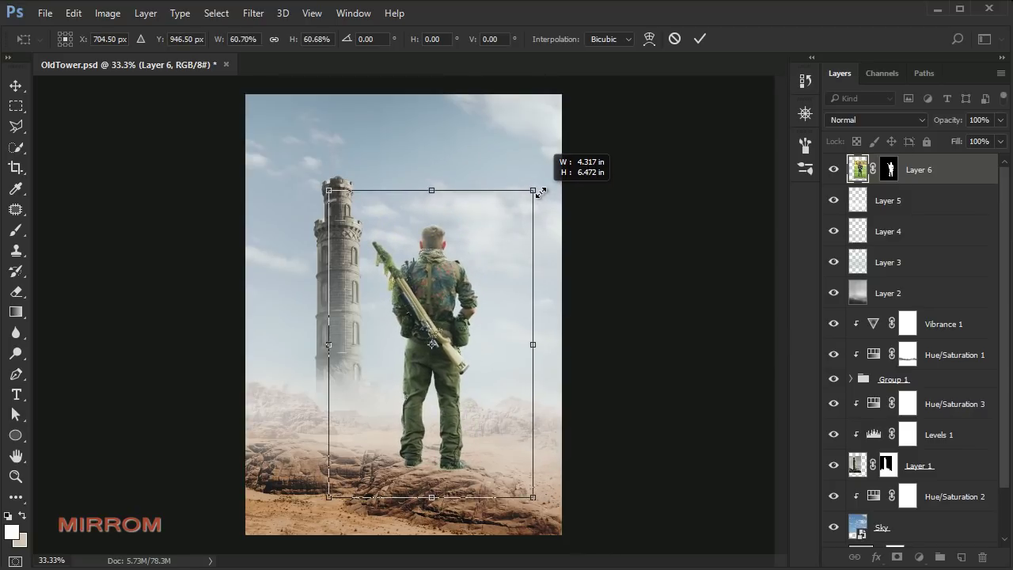
{"action": "left_click", "coordinate": [705, 33]}
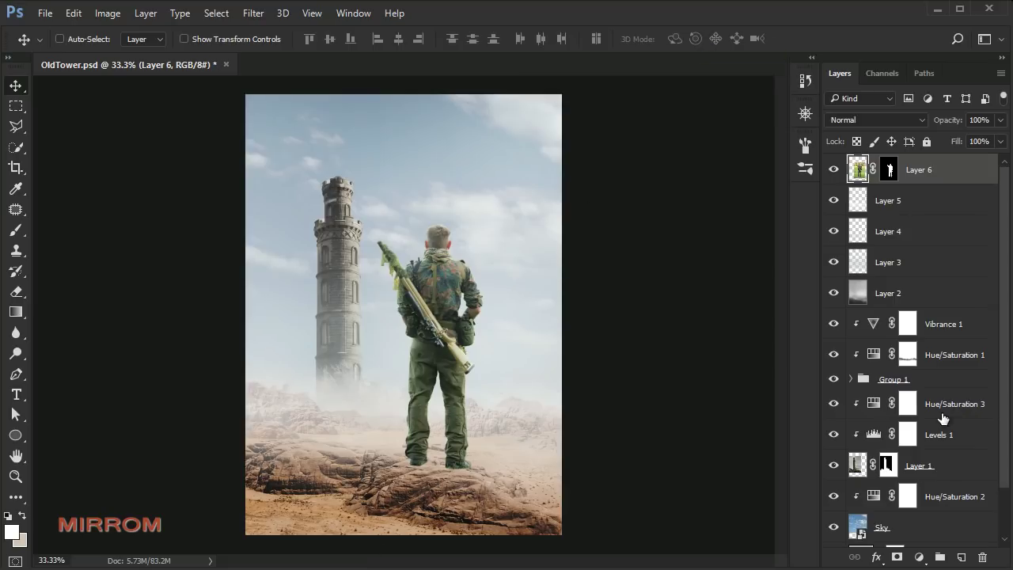
Apply Layer 6's mask and load the soldier's outline as a selection, zoomed on the feet.
{"action": "left_click", "coordinate": [883, 179]}
{"action": "right_click", "coordinate": [886, 179]}
{"action": "left_click", "coordinate": [920, 216]}
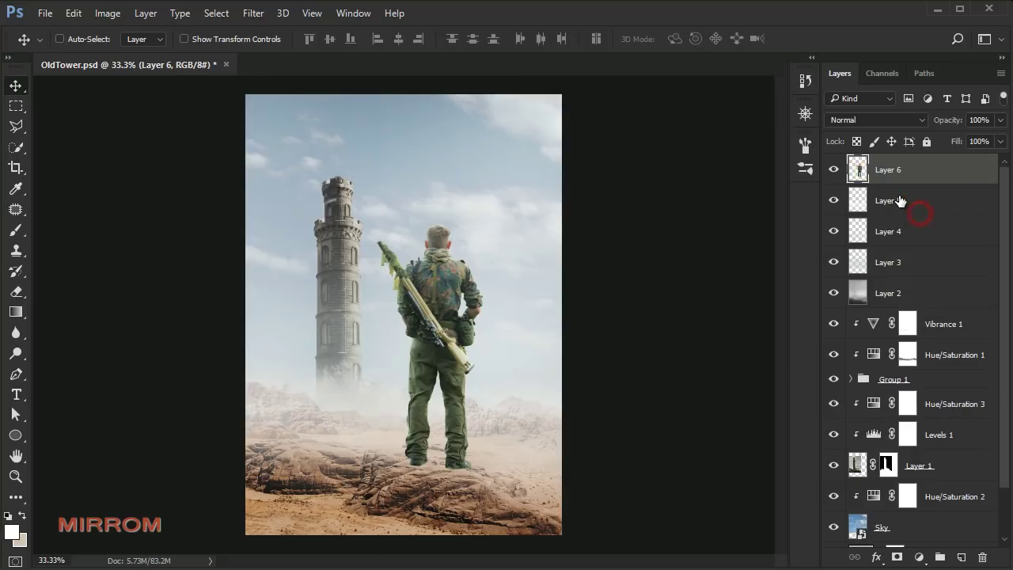
{"action": "left_click", "coordinate": [431, 476], "text": "ctrl"}
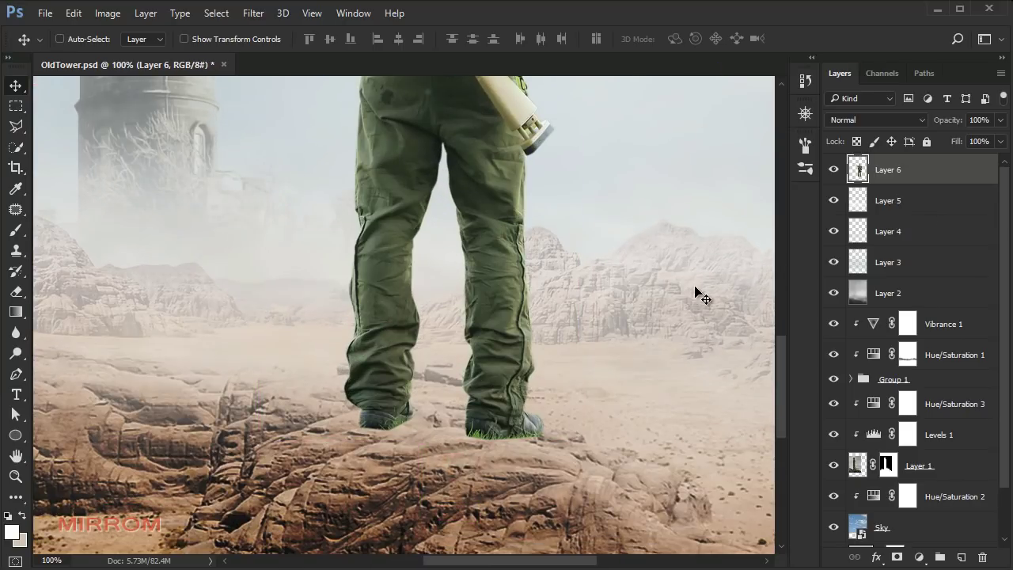
{"action": "left_click", "coordinate": [858, 169], "text": "ctrl"}
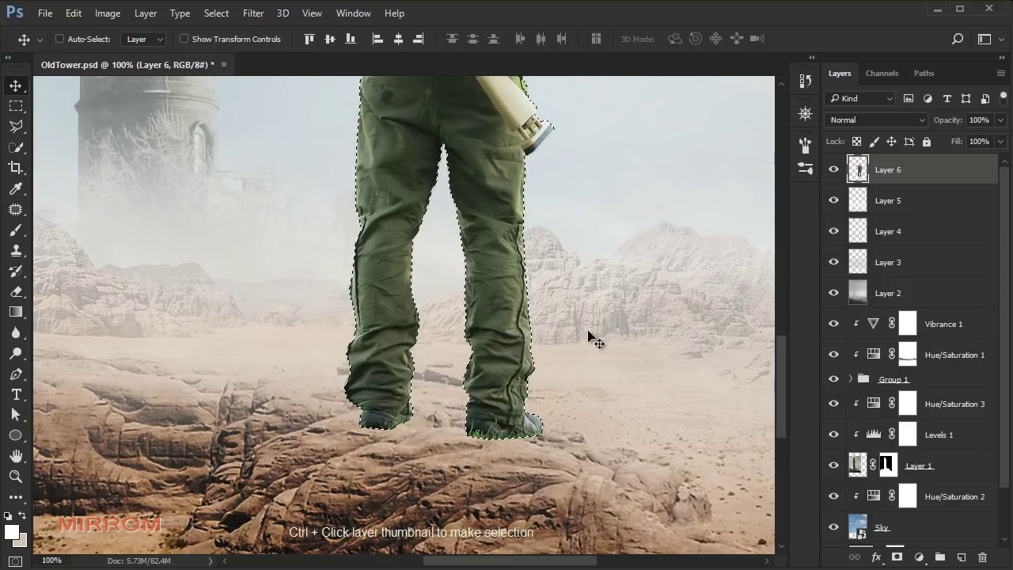
Clone rock over the green grass around the soldier's boots.
{"action": "left_click", "coordinate": [16, 250]}
{"action": "left_click", "coordinate": [60, 252]}
{"action": "key", "text": "bracketleft"}
{"action": "key", "text": "bracketleft"}
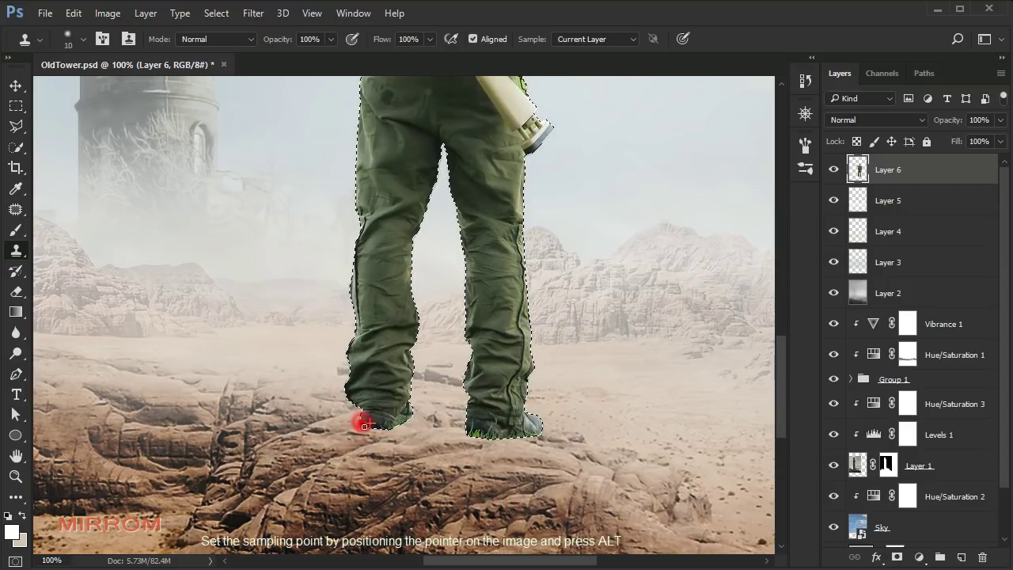
{"action": "left_click_drag", "start_coordinate": [381, 423], "coordinate": [394, 425]}
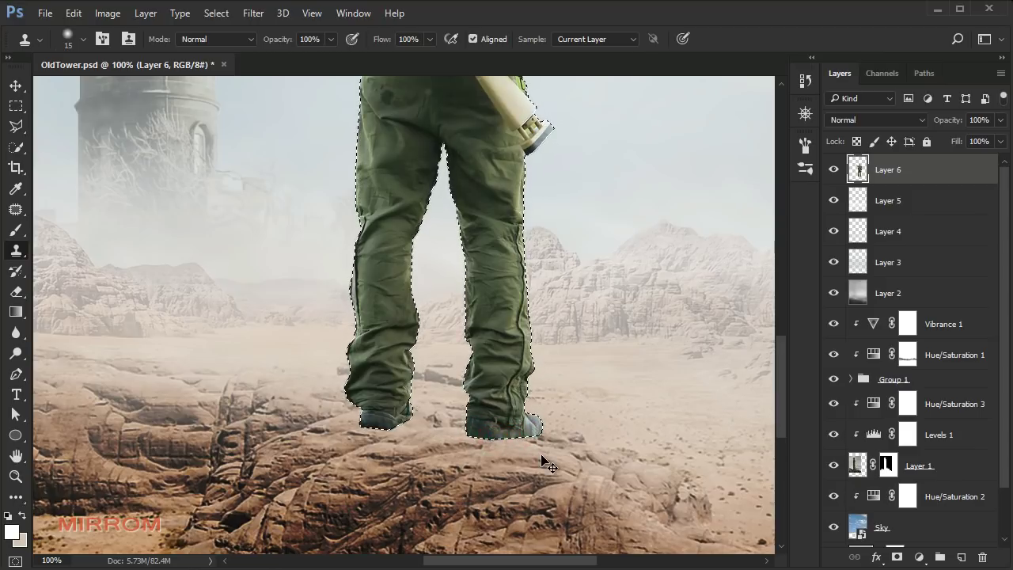
{"action": "scroll", "coordinate": [543, 459], "scroll_direction": "down", "scroll_amount": 2}
{"action": "scroll", "coordinate": [543, 459], "scroll_direction": "down", "scroll_amount": 1}
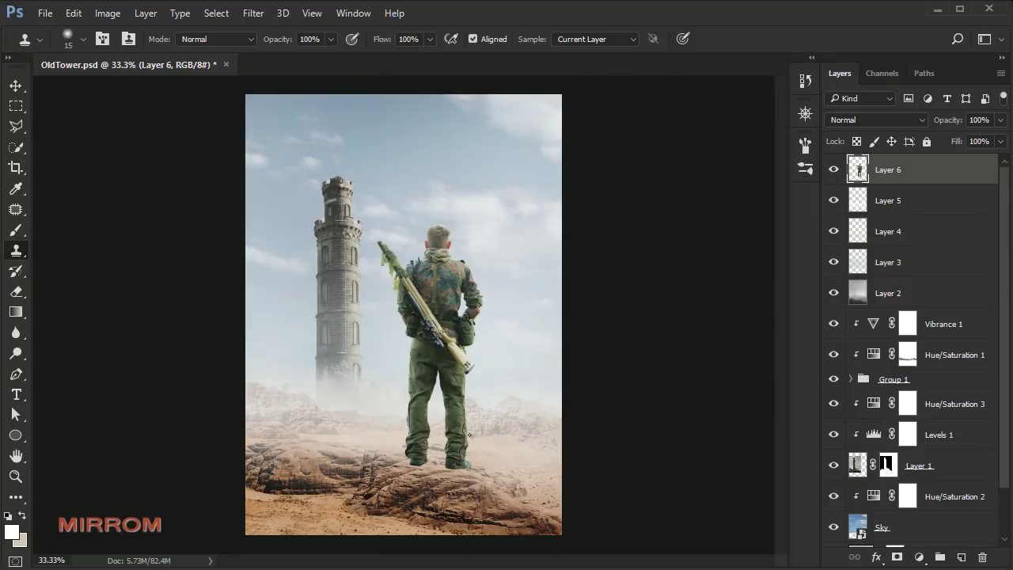
{"action": "key", "text": "v"}
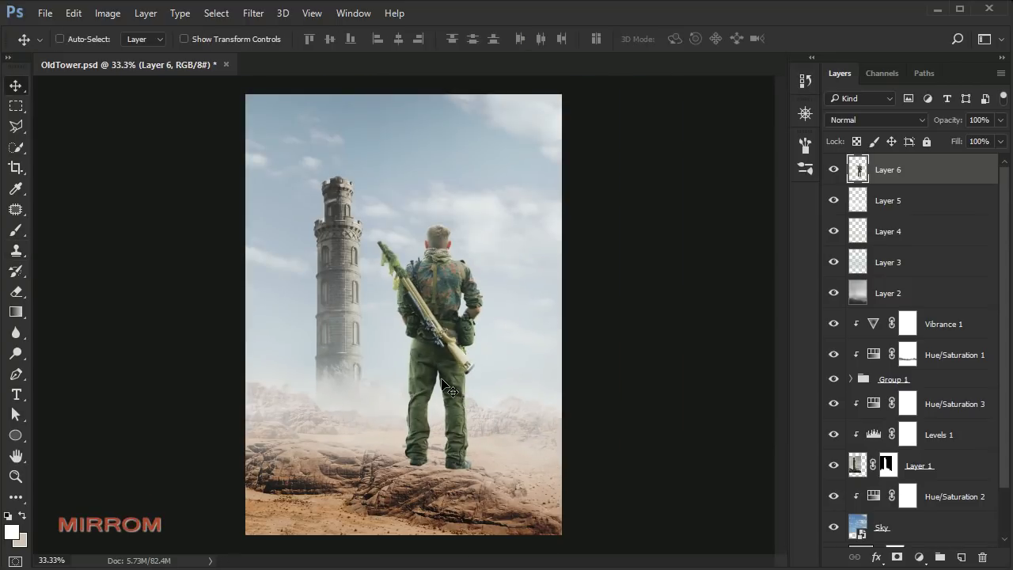
Apply a Camera Raw Filter to the soldier: Highlights -59, Shadows +82, Clarity +28, Vibrance -33.
{"action": "left_click", "coordinate": [253, 13]}
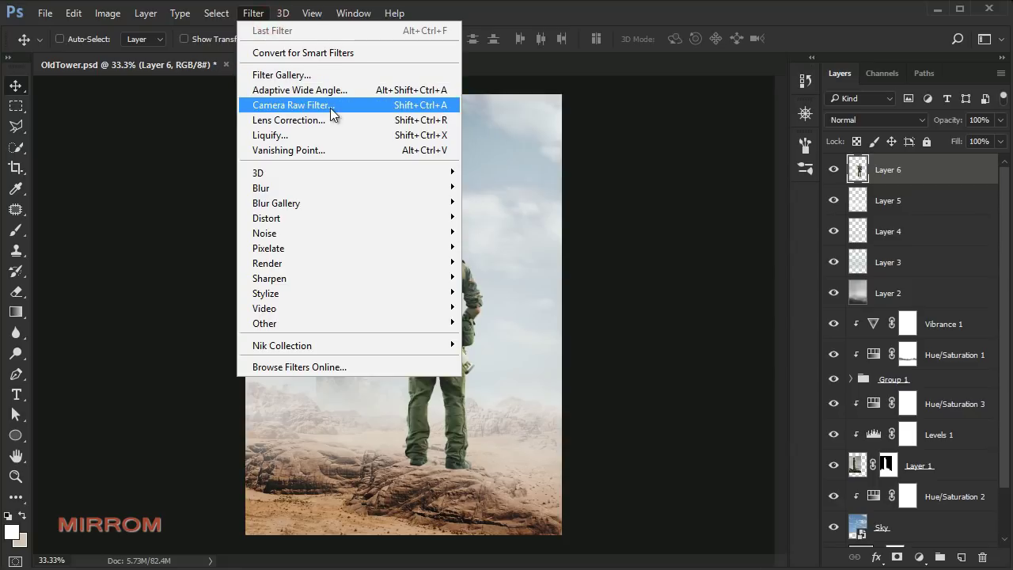
{"action": "left_click", "coordinate": [339, 106]}
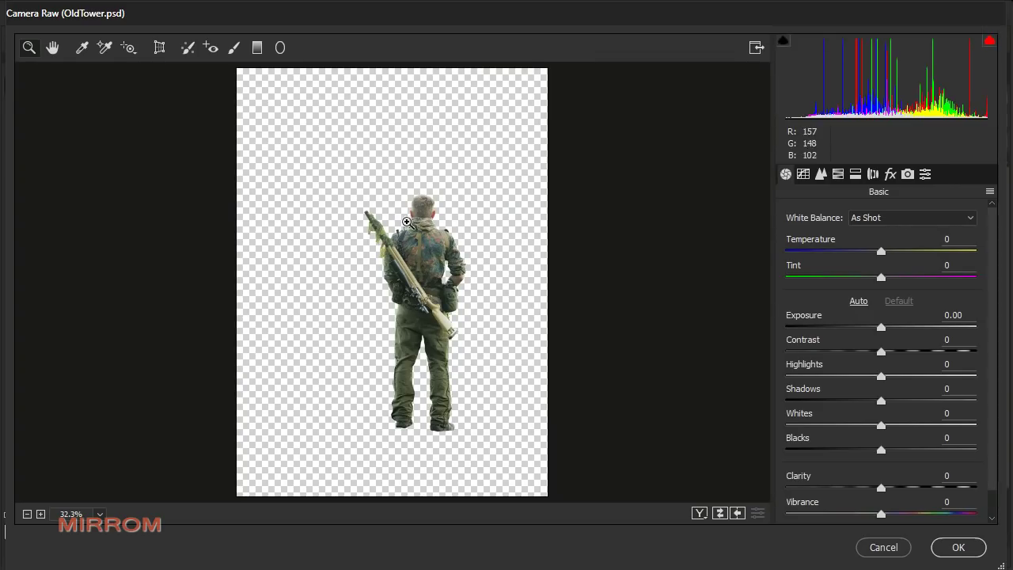
{"action": "left_click", "coordinate": [525, 323]}
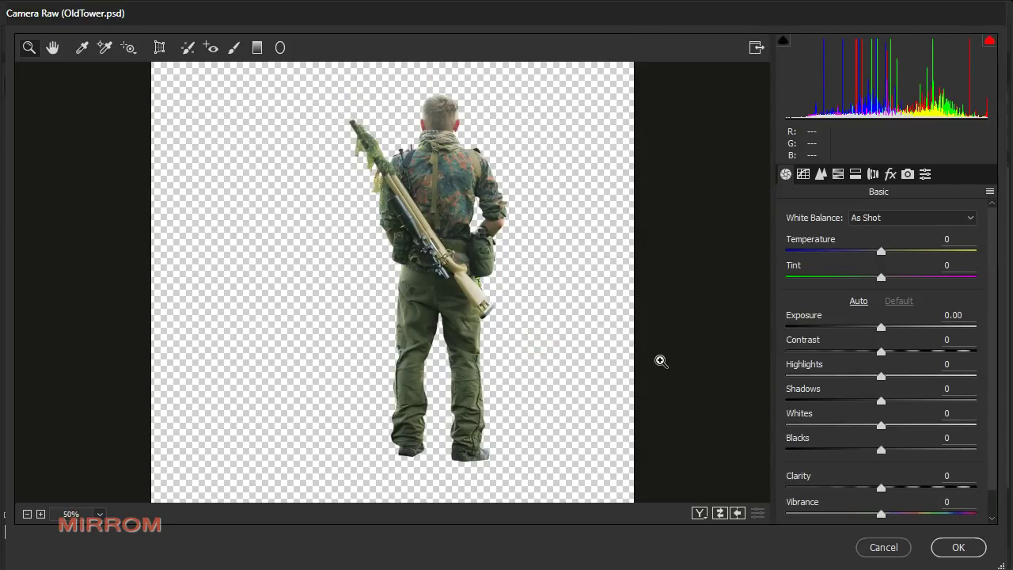
{"action": "scroll", "coordinate": [882, 360], "scroll_direction": "down", "scroll_amount": 1}
{"action": "left_click_drag", "start_coordinate": [880, 347], "coordinate": [832, 348]}
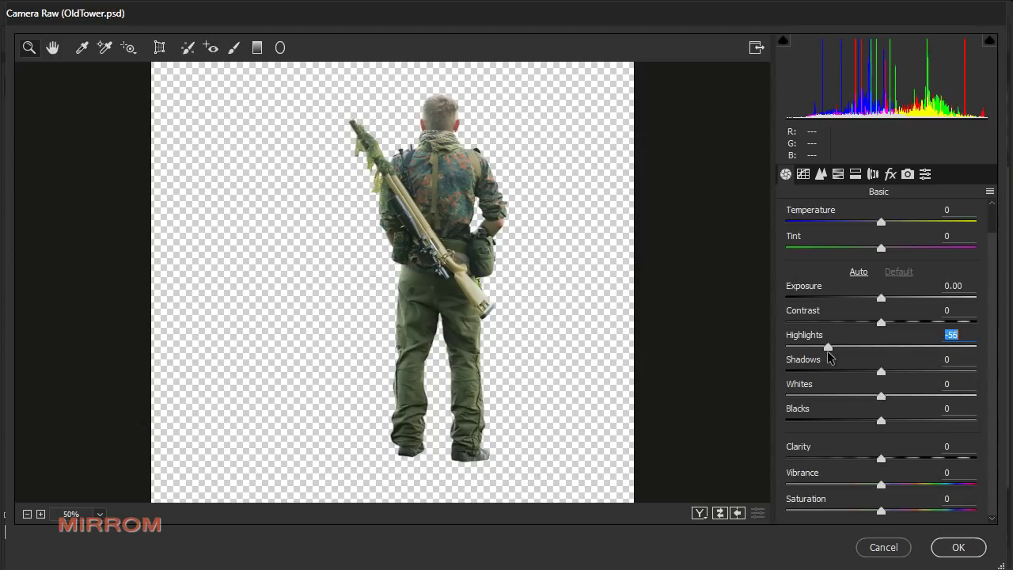
{"action": "left_click_drag", "start_coordinate": [832, 348], "coordinate": [823, 348]}
{"action": "left_click_drag", "start_coordinate": [882, 369], "coordinate": [959, 375]}
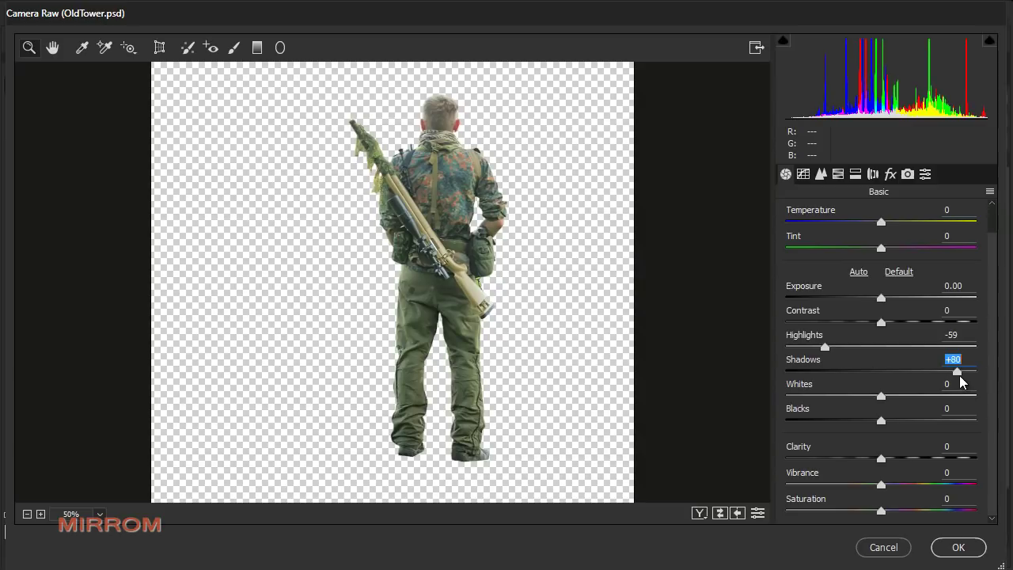
{"action": "mouse_move", "coordinate": [887, 459]}
{"action": "left_mouse_down"}
{"action": "mouse_move", "coordinate": [905, 458]}
{"action": "mouse_move", "coordinate": [839, 486]}
{"action": "mouse_move", "coordinate": [849, 488]}
{"action": "left_mouse_up"}
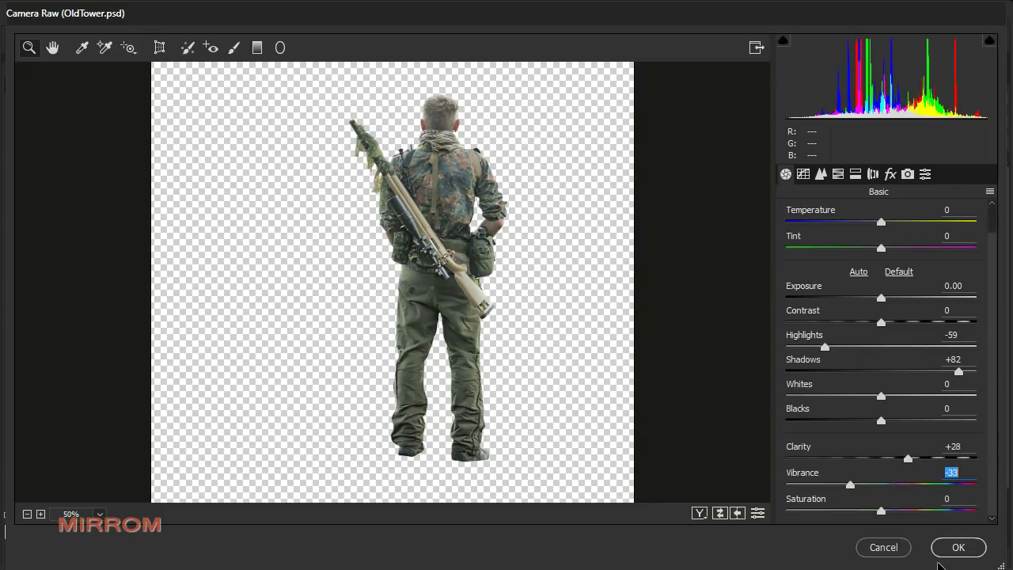
{"action": "left_click", "coordinate": [943, 549]}
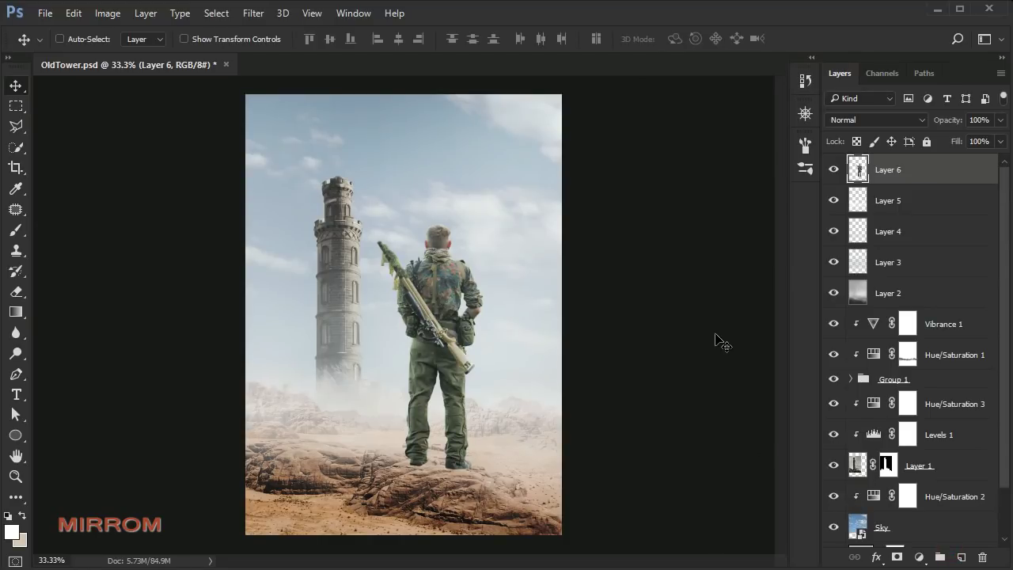
Zoom in and add a new empty layer for the shadow.
{"action": "key", "text": "ctrl+plus"}
{"action": "scroll", "coordinate": [515, 430], "scroll_direction": "down", "scroll_amount": 1}
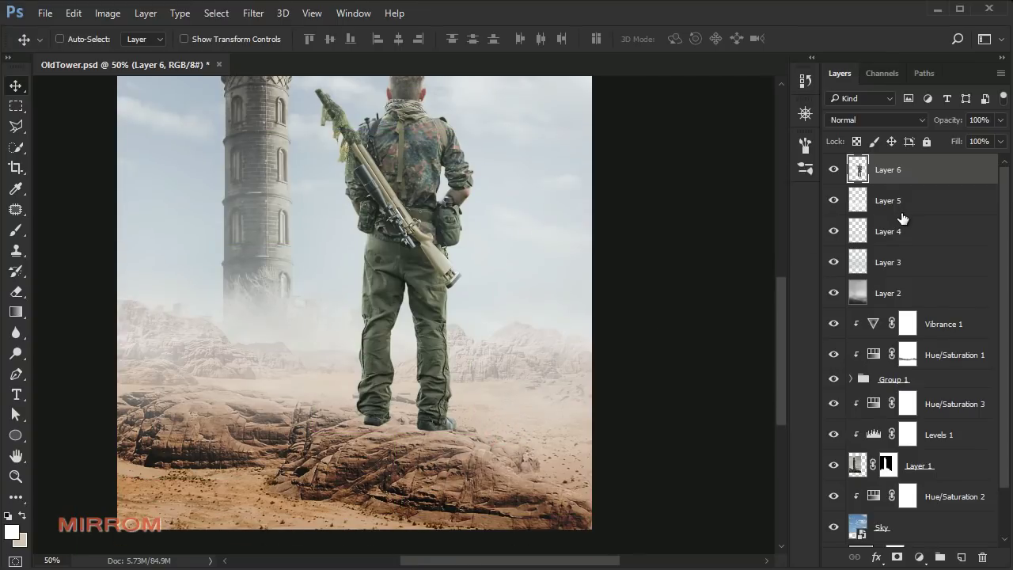
{"action": "left_click", "coordinate": [944, 216]}
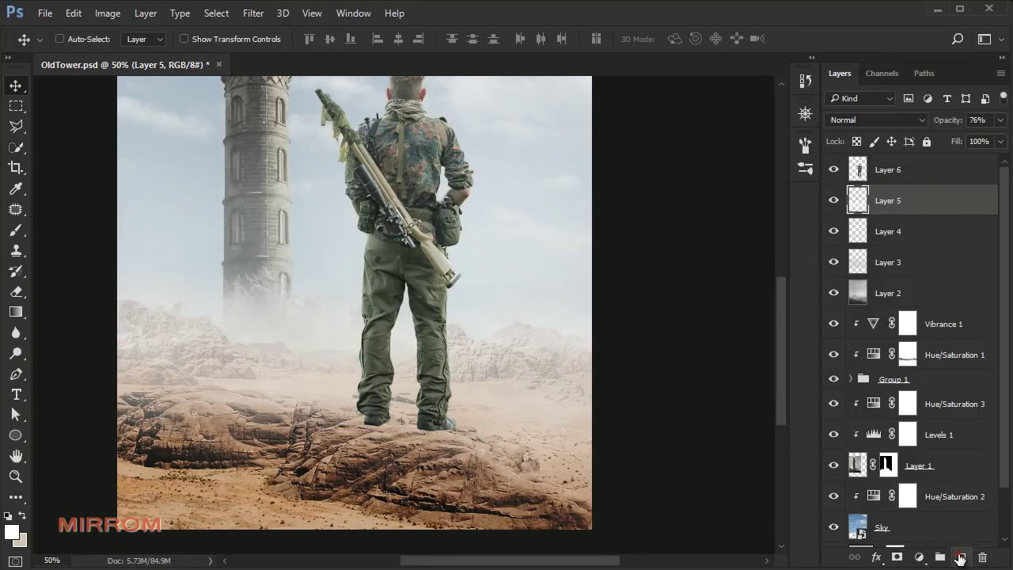
{"action": "left_click", "coordinate": [960, 558]}
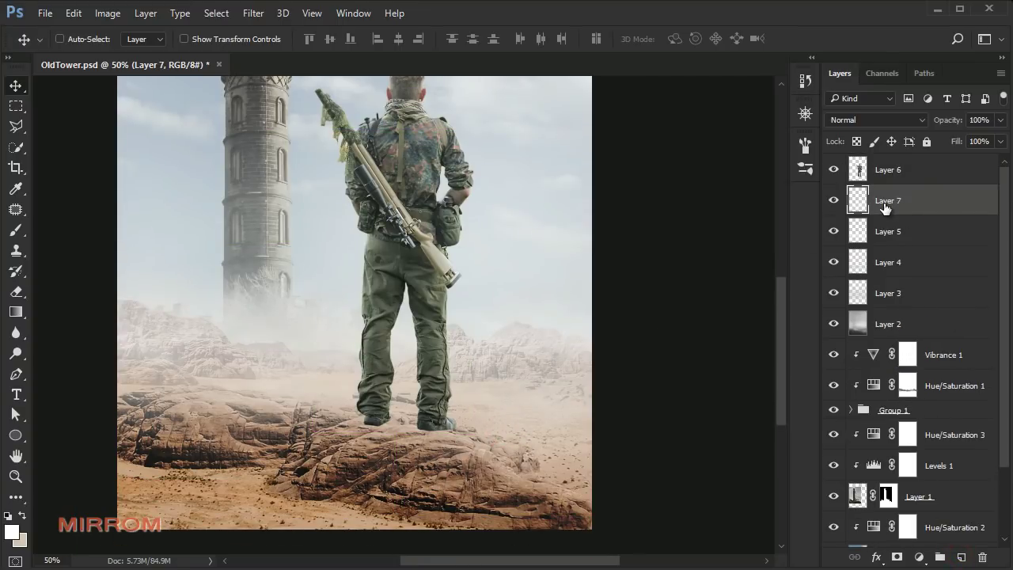
Paint a soft black blob with a 600 px soft brush on the new layer.
{"action": "left_click", "coordinate": [8, 515]}
{"action": "key", "text": "b"}
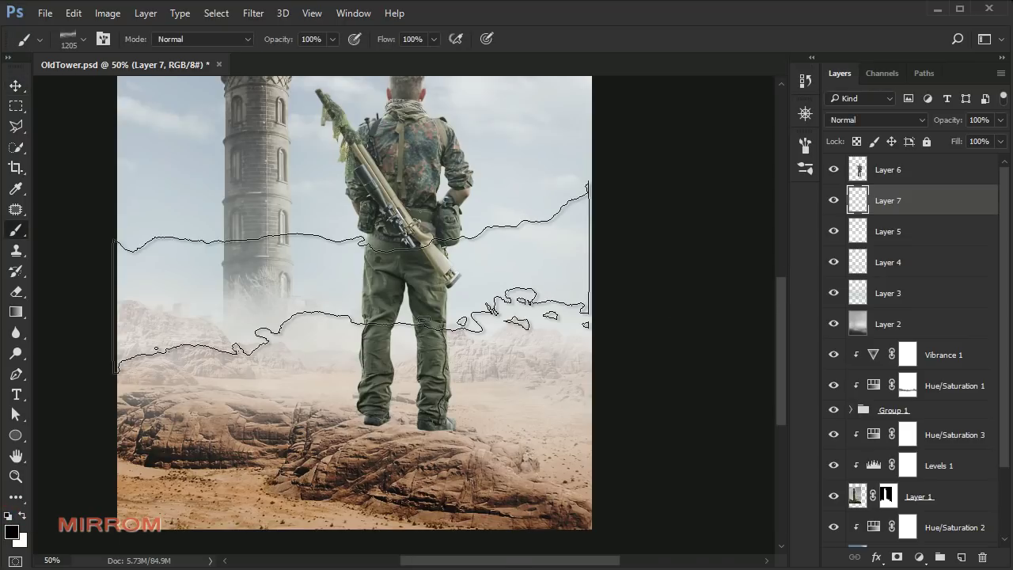
{"action": "right_click", "coordinate": [359, 271]}
{"action": "left_click", "coordinate": [381, 372]}
{"action": "left_click", "coordinate": [431, 372]}
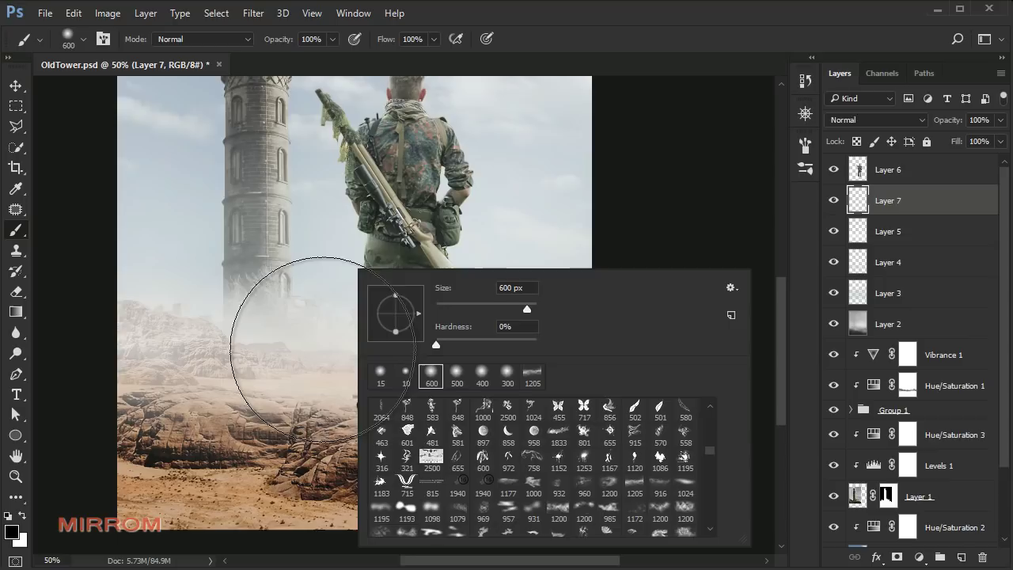
{"action": "key", "text": "Return"}
{"action": "left_click", "coordinate": [388, 335]}
Move the blob to the soldier's feet and transform it into a wide, flat shadow.
{"action": "key", "text": "v"}
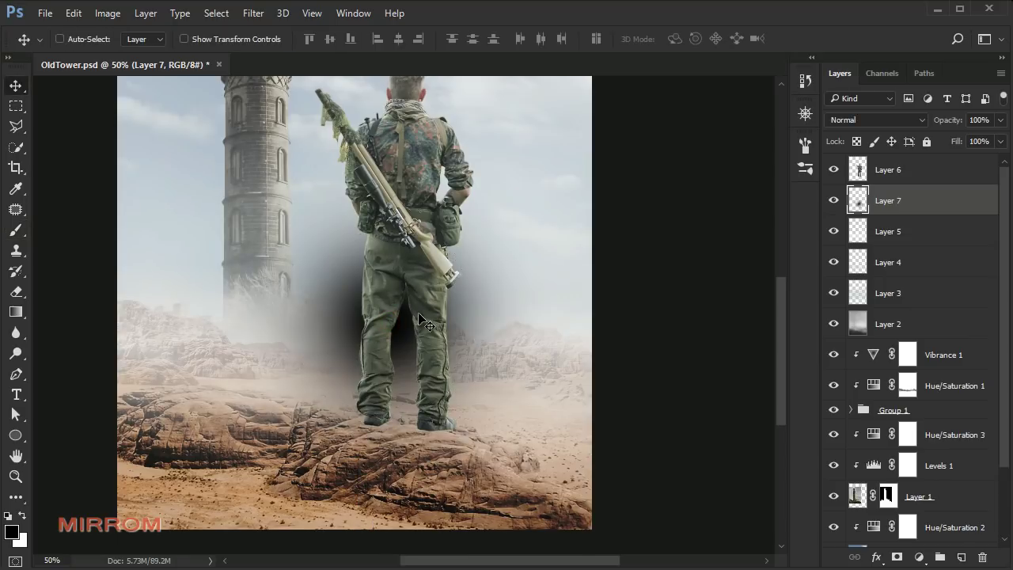
{"action": "left_click_drag", "start_coordinate": [426, 331], "coordinate": [430, 420]}
{"action": "key", "text": "ctrl+t"}
{"action": "mouse_move", "coordinate": [393, 232]}
{"action": "left_mouse_down"}
{"action": "mouse_move", "coordinate": [432, 423]}
{"action": "mouse_move", "coordinate": [432, 414]}
{"action": "left_mouse_up"}
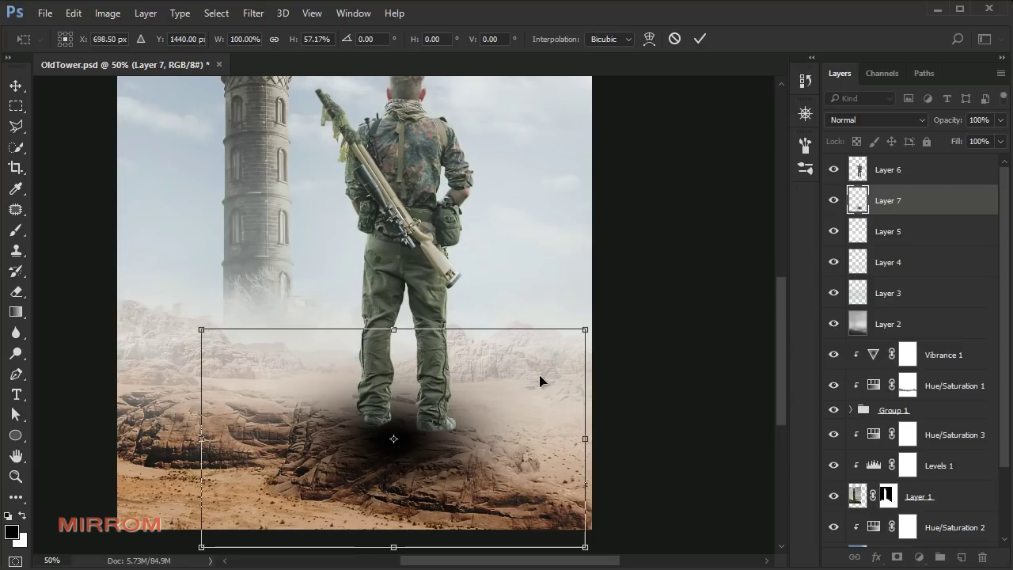
{"action": "key", "text": "ctrl+minus"}
{"action": "key", "text": "ctrl+minus"}
{"action": "left_click_drag", "start_coordinate": [326, 489], "coordinate": [283, 509]}
{"action": "left_click_drag", "start_coordinate": [522, 439], "coordinate": [583, 439]}
{"action": "left_click_drag", "start_coordinate": [295, 440], "coordinate": [265, 439]}
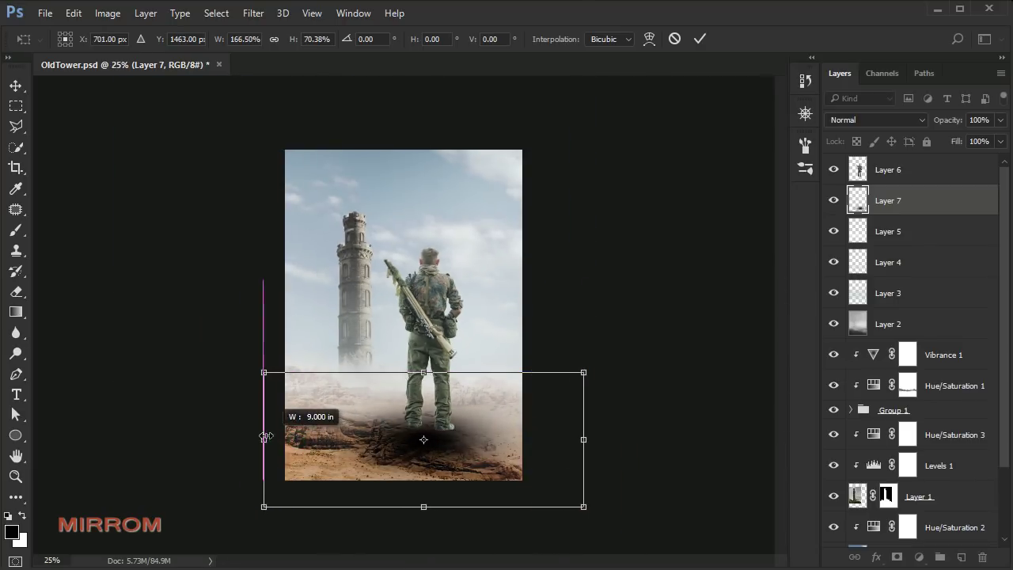
{"action": "left_click_drag", "start_coordinate": [435, 474], "coordinate": [419, 486]}
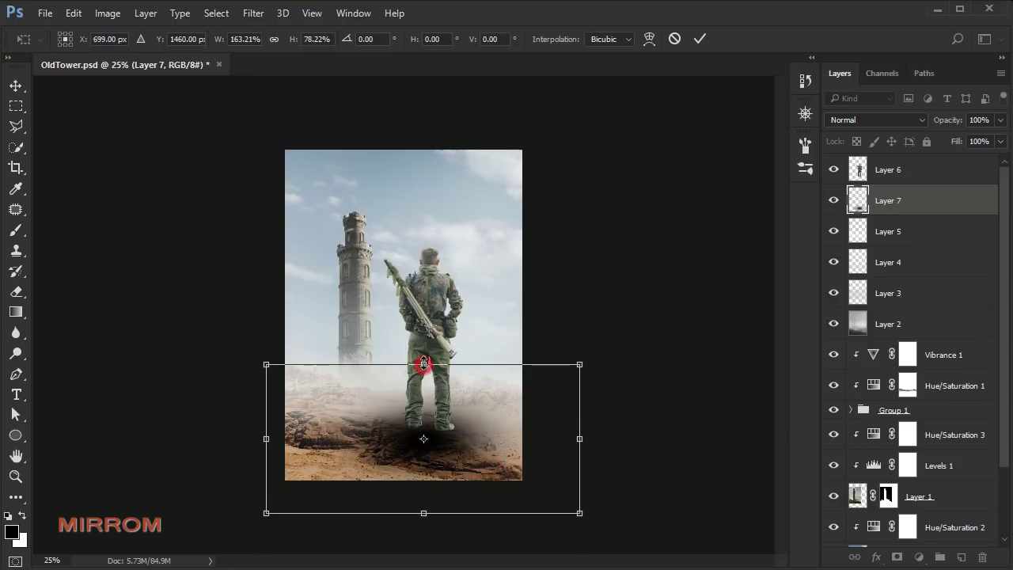
{"action": "left_click_drag", "start_coordinate": [418, 368], "coordinate": [418, 360]}
{"action": "left_click_drag", "start_coordinate": [423, 477], "coordinate": [423, 520]}
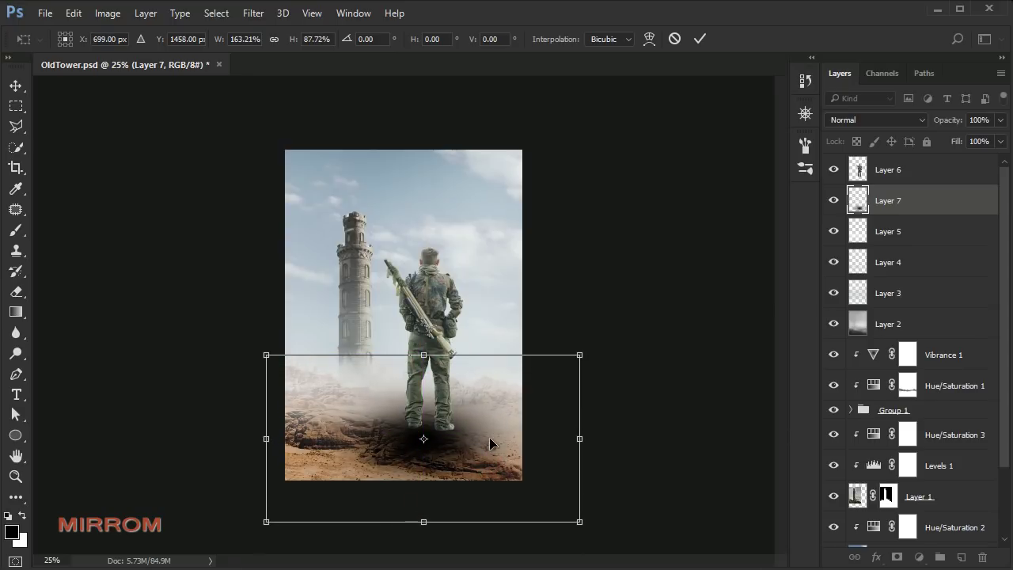
{"action": "key", "text": "Return"}
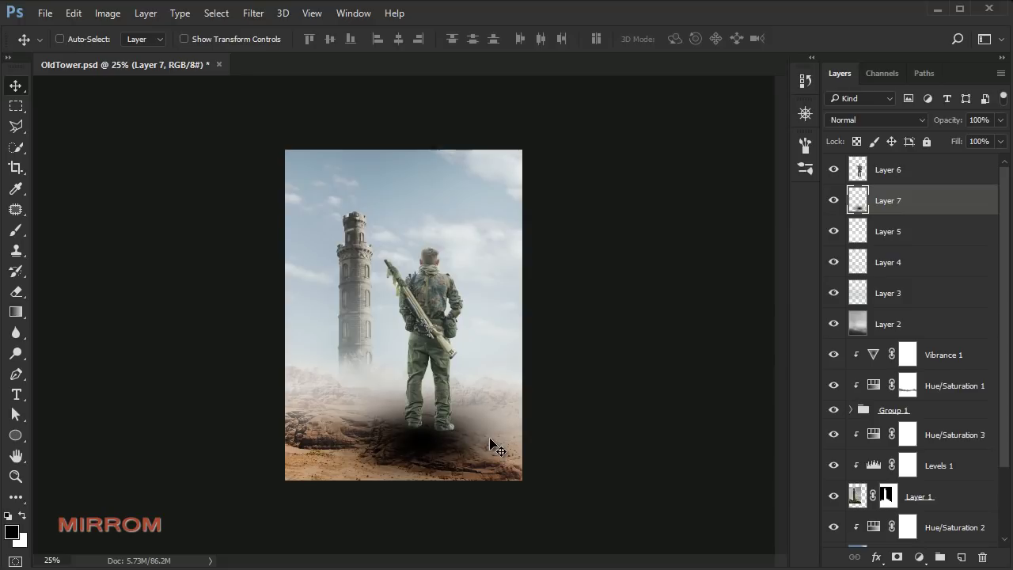
Set the shadow layer to Multiply and stretch it wider, past the canvas bottom.
{"action": "left_click", "coordinate": [875, 120]}
{"action": "left_click", "coordinate": [859, 170]}
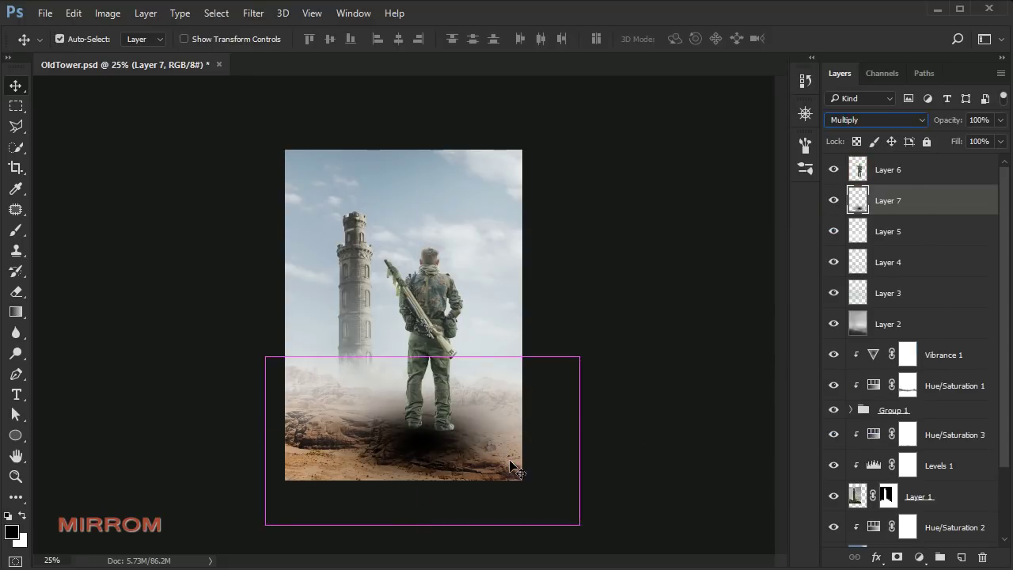
{"action": "key", "text": "ctrl+t"}
{"action": "left_click_drag", "start_coordinate": [424, 526], "coordinate": [425, 557]}
{"action": "left_click_drag", "start_coordinate": [422, 356], "coordinate": [423, 330]}
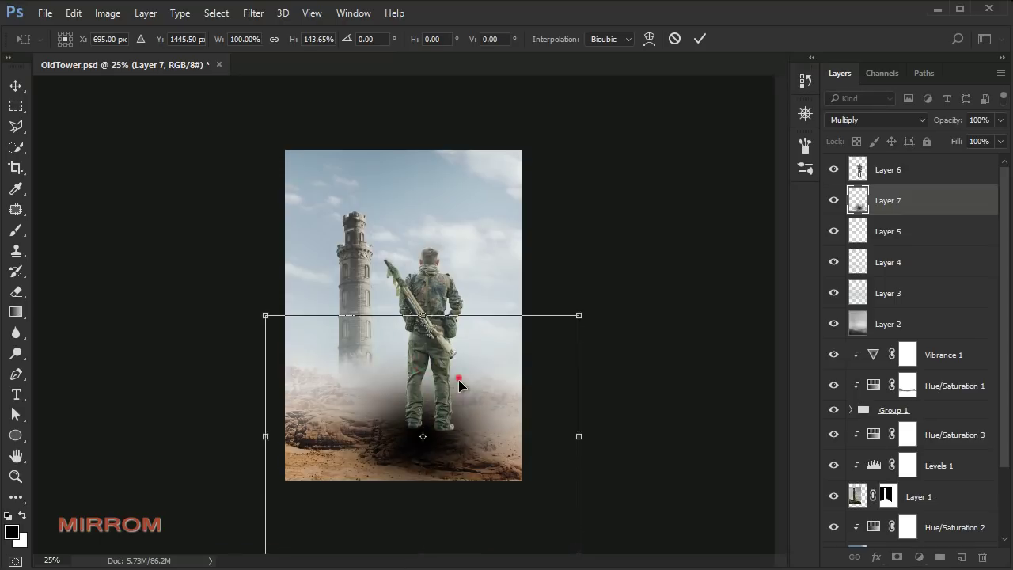
{"action": "left_click_drag", "start_coordinate": [265, 449], "coordinate": [239, 449]}
{"action": "left_click_drag", "start_coordinate": [580, 450], "coordinate": [617, 449]}
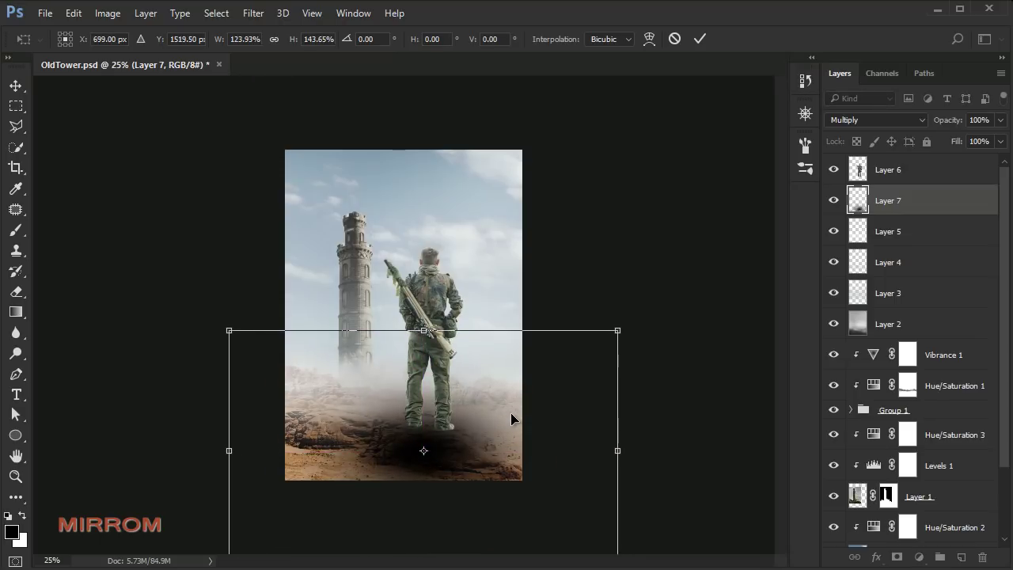
{"action": "key", "text": "Return"}
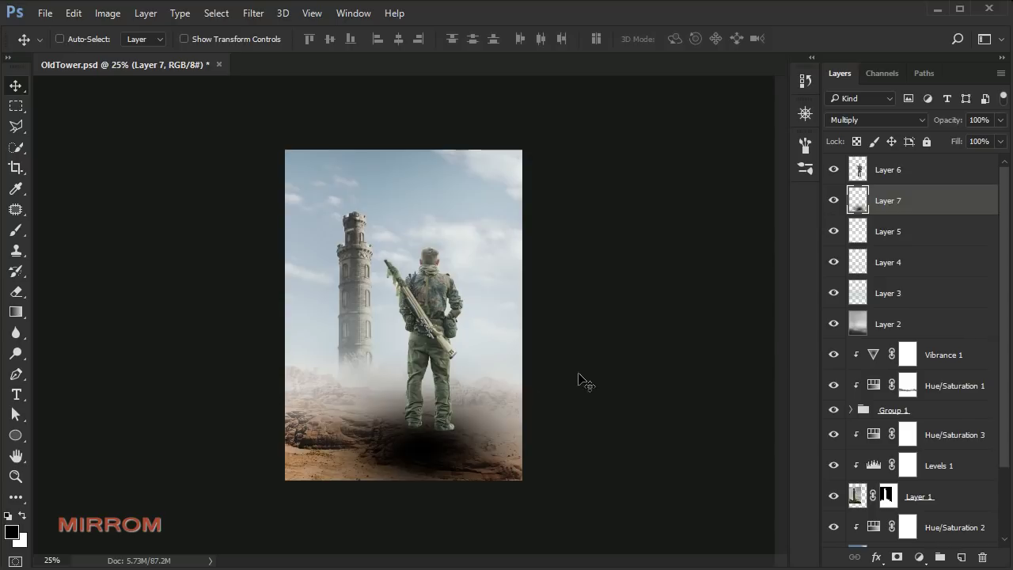
{"action": "left_click", "coordinate": [999, 120]}
Lower the shadow layer's opacity to about 41% and compare it on and off.
{"action": "left_click_drag", "start_coordinate": [1001, 137], "coordinate": [966, 137]}
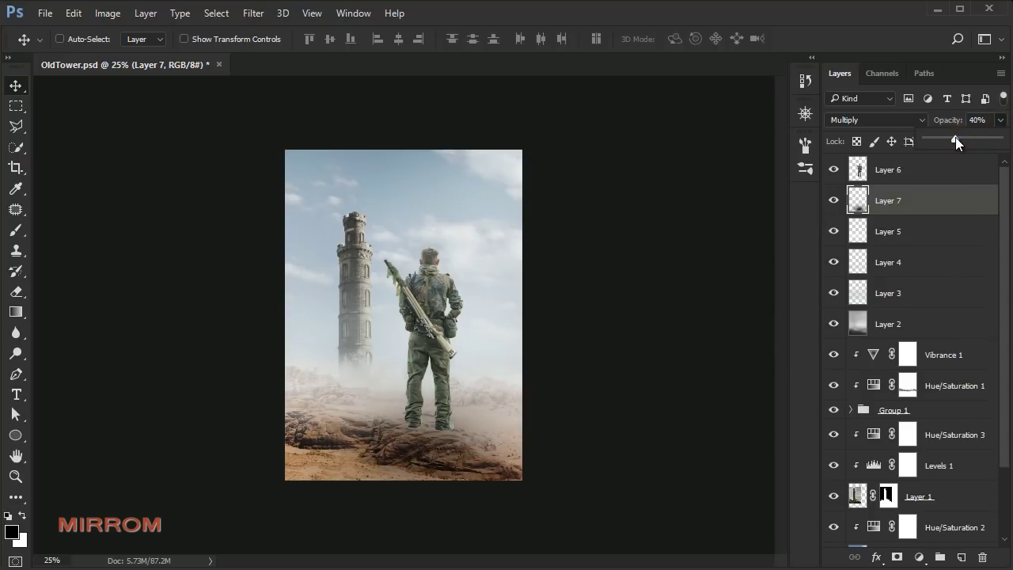
{"action": "left_click", "coordinate": [943, 196]}
{"action": "left_click", "coordinate": [833, 201]}
{"action": "left_click", "coordinate": [834, 201]}
{"action": "scroll", "coordinate": [502, 510], "scroll_direction": "up", "scroll_amount": 1}
{"action": "scroll", "coordinate": [490, 507], "scroll_direction": "up", "scroll_amount": 1}
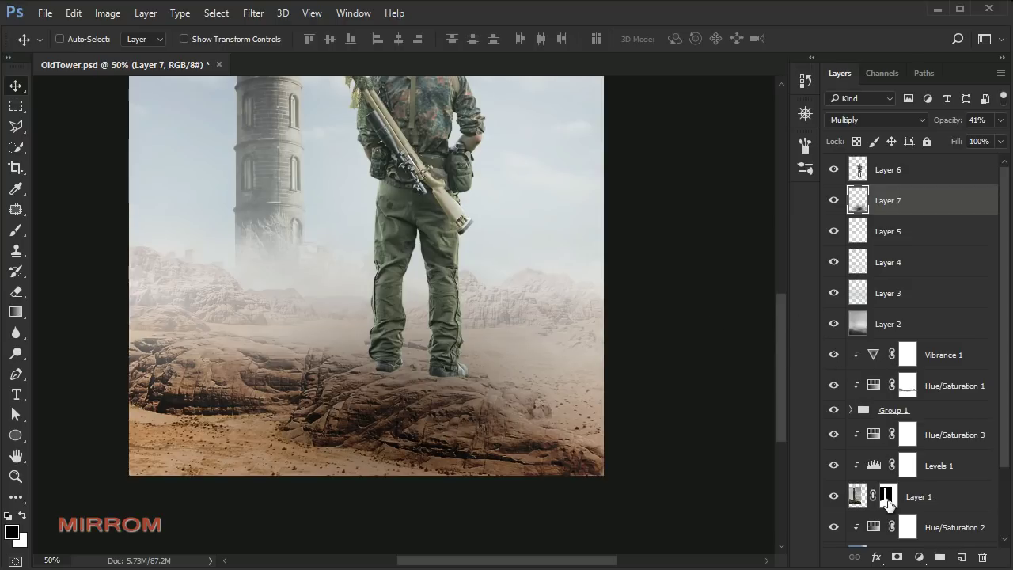
Add a layer mask and paint the shadow off the left and right rocks.
{"action": "left_click", "coordinate": [897, 558]}
{"action": "key", "text": "b"}
{"action": "key", "text": "bracketleft"}
{"action": "key", "text": "bracketleft"}
{"action": "key", "text": "bracketleft"}
{"action": "key", "text": "bracketleft"}
{"action": "key", "text": "bracketleft"}
{"action": "key", "text": "bracketleft"}
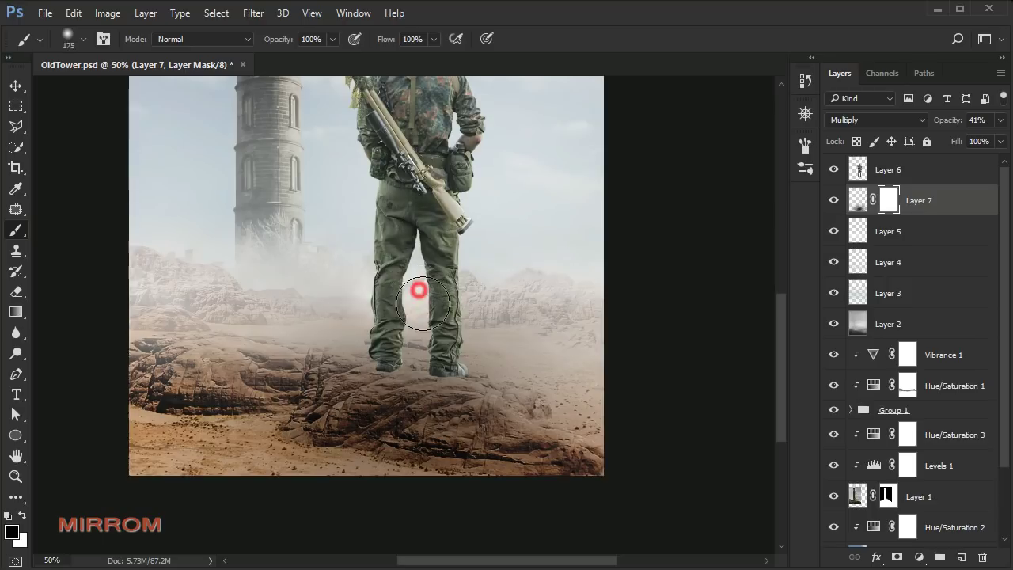
{"action": "key", "text": "bracketleft"}
{"action": "mouse_move", "coordinate": [336, 330]}
{"action": "left_mouse_down"}
{"action": "mouse_move", "coordinate": [317, 328]}
{"action": "mouse_move", "coordinate": [260, 357]}
{"action": "mouse_move", "coordinate": [261, 383]}
{"action": "left_mouse_up"}
{"action": "mouse_move", "coordinate": [493, 337]}
{"action": "left_mouse_down"}
{"action": "mouse_move", "coordinate": [464, 339]}
{"action": "mouse_move", "coordinate": [577, 389]}
{"action": "mouse_move", "coordinate": [577, 460]}
{"action": "left_mouse_up"}
Mask out the remaining darkening beside the soldier's legs.
{"action": "key", "text": "bracketright"}
{"action": "key", "text": "bracketright"}
{"action": "key", "text": "bracketright"}
{"action": "key", "text": "bracketright"}
{"action": "key", "text": "bracketright"}
{"action": "left_click", "coordinate": [536, 200]}
{"action": "key", "text": "bracketleft"}
{"action": "key", "text": "bracketleft"}
{"action": "key", "text": "bracketleft"}
{"action": "left_click", "coordinate": [362, 309]}
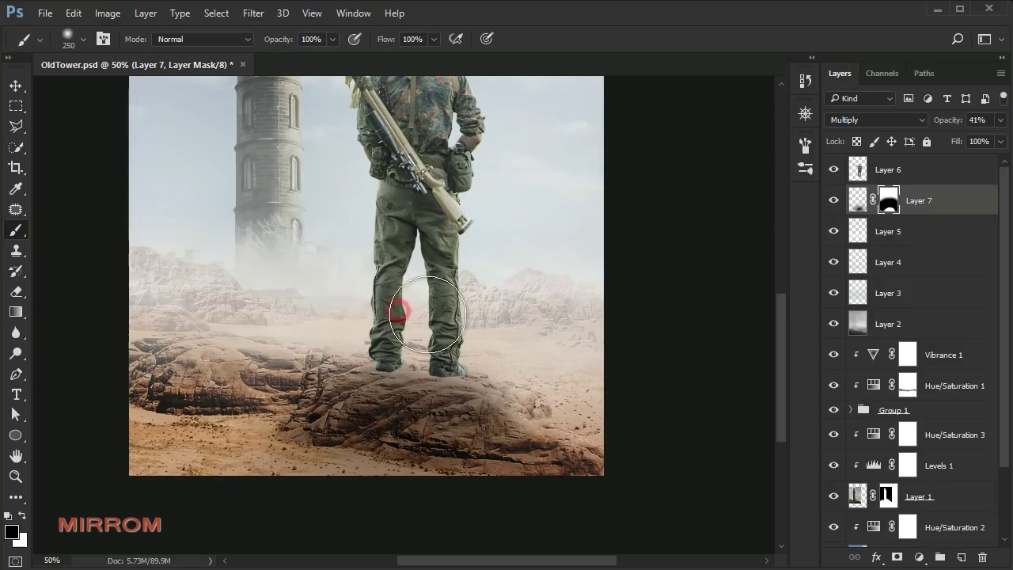
{"action": "key", "text": "v"}
{"action": "scroll", "coordinate": [598, 403], "scroll_direction": "down", "scroll_amount": 1}
{"action": "scroll", "coordinate": [575, 399], "scroll_direction": "up", "scroll_amount": 3}
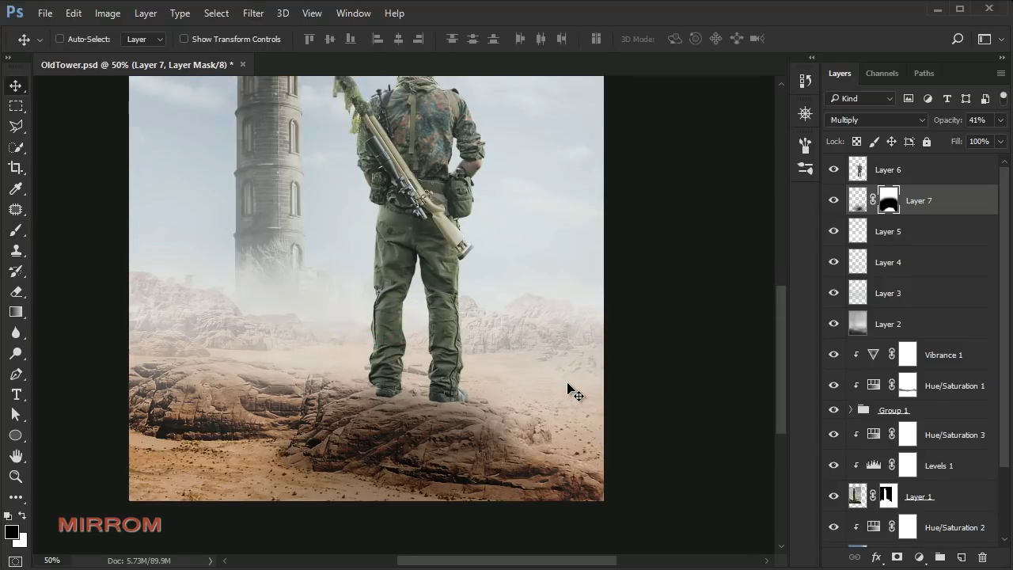
Create a new layer and paint a soft black contact shadow under the boots.
{"action": "left_click", "coordinate": [961, 557]}
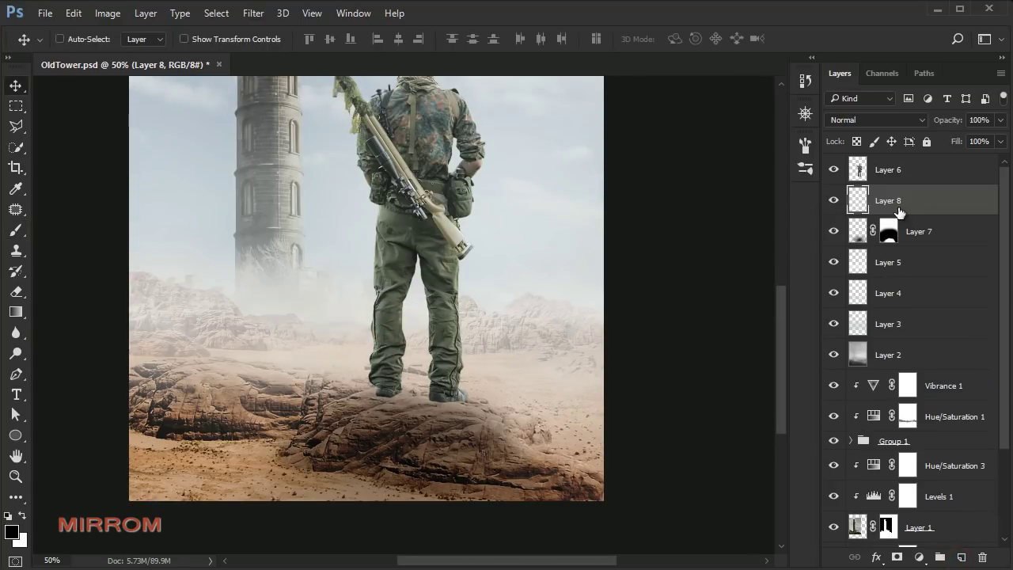
{"action": "scroll", "coordinate": [427, 396], "scroll_direction": "up", "scroll_amount": 1}
{"action": "key", "text": "b"}
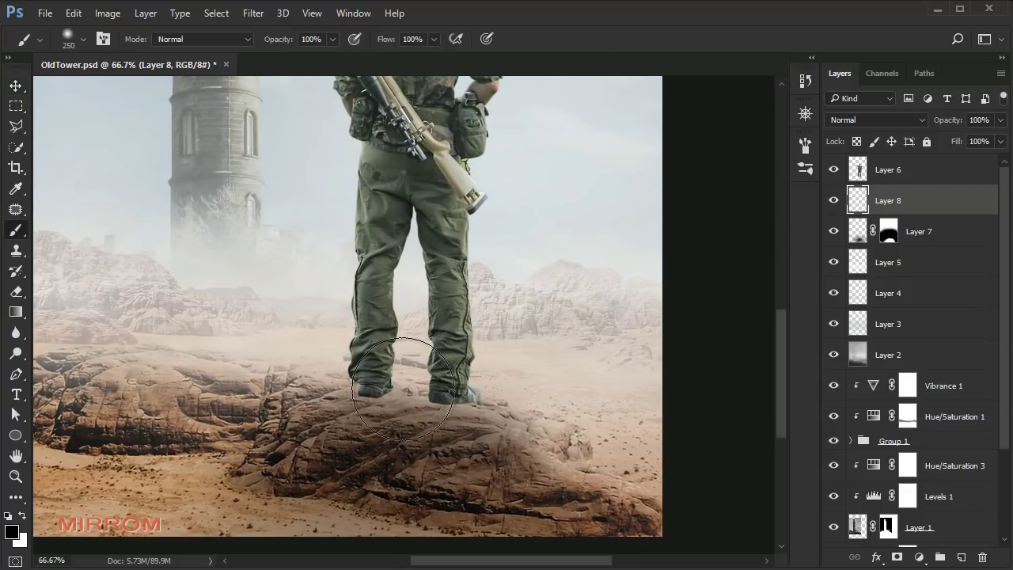
{"action": "key", "text": "bracketleft"}
{"action": "left_click_drag", "start_coordinate": [369, 389], "coordinate": [426, 404]}
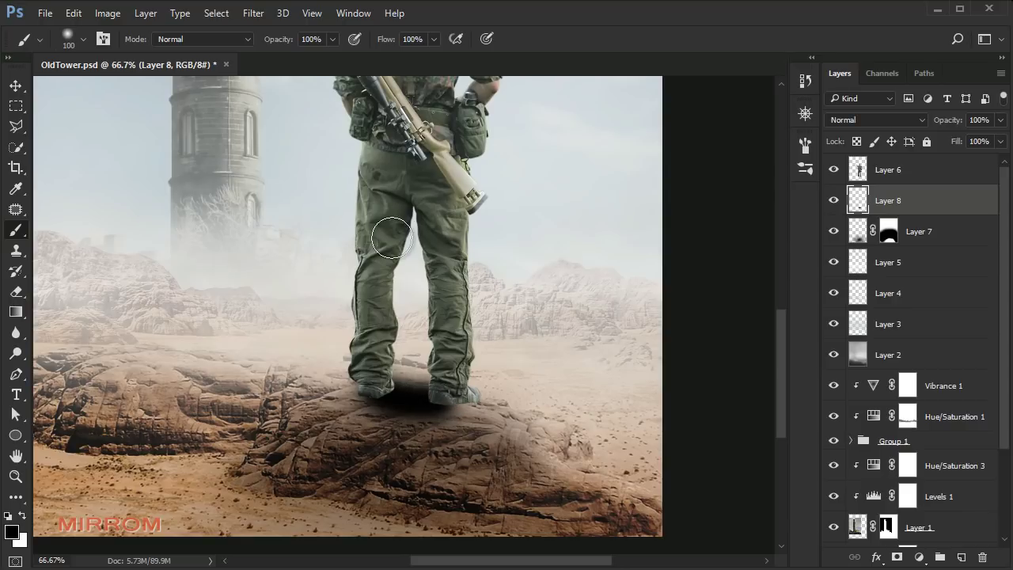
{"action": "key", "text": "ctrl+z"}
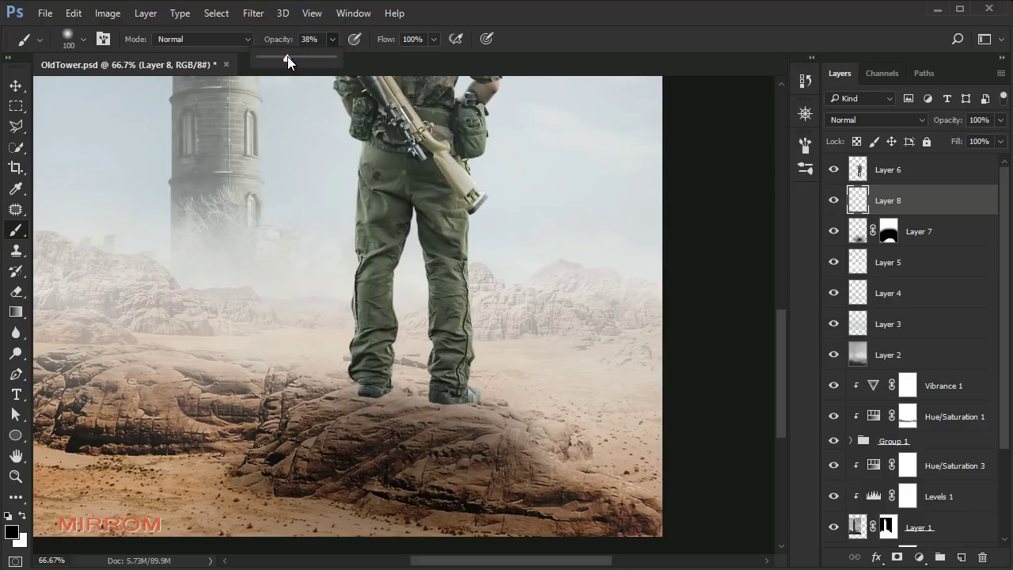
{"action": "left_click_drag", "start_coordinate": [369, 389], "coordinate": [475, 407]}
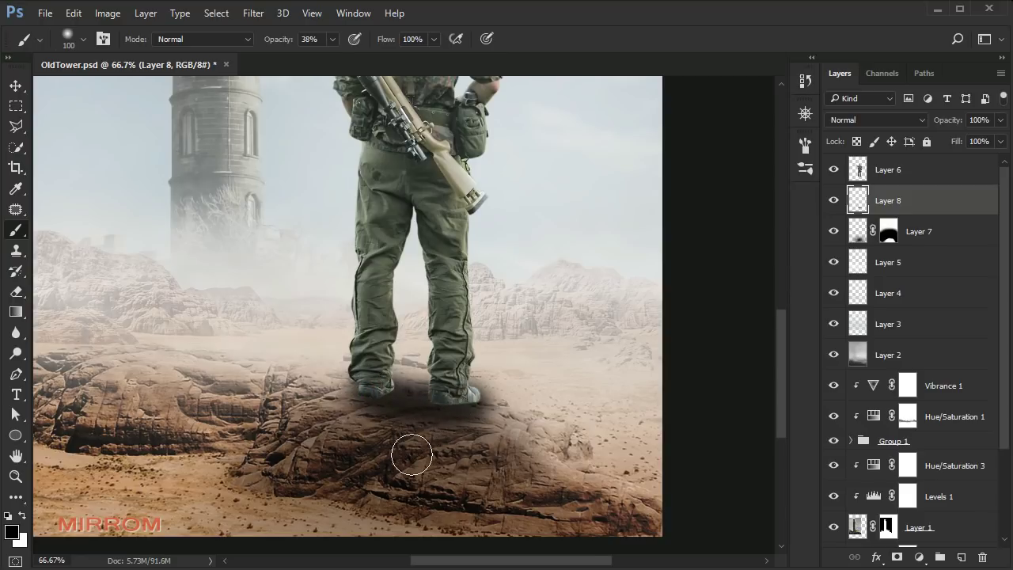
Darken the shadow between the boots and set the layer opacity to 84%.
{"action": "key", "text": "bracketleft"}
{"action": "key", "text": "bracketleft"}
{"action": "key", "text": "bracketleft"}
{"action": "scroll", "coordinate": [390, 392], "scroll_direction": "down", "scroll_amount": 2}
{"action": "scroll", "coordinate": [390, 393], "scroll_direction": "left", "scroll_amount": 1}
{"action": "key", "text": "bracketleft"}
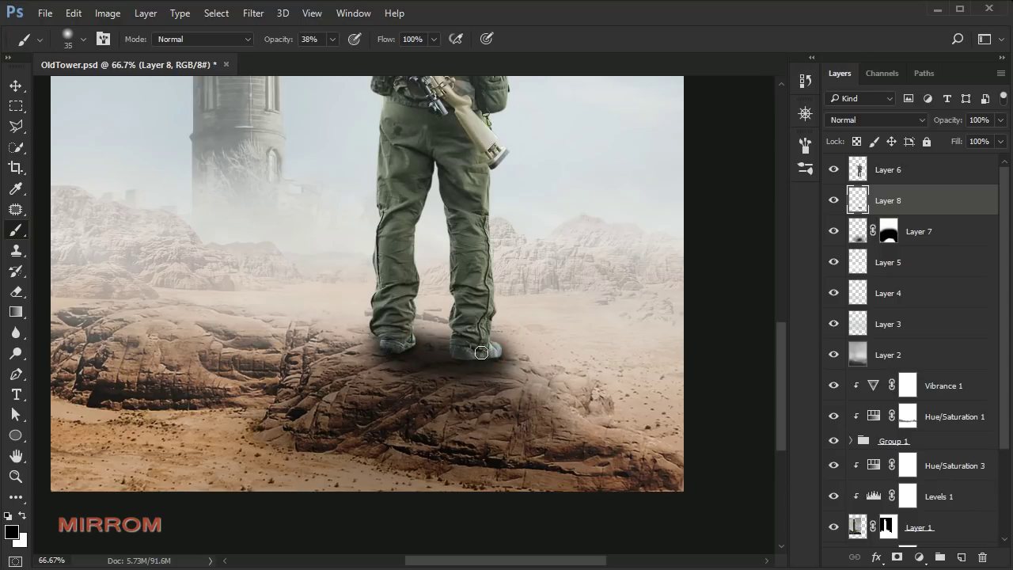
{"action": "left_click_drag", "start_coordinate": [428, 349], "coordinate": [464, 350]}
{"action": "key", "text": "bracketright"}
{"action": "key", "text": "bracketright"}
{"action": "key", "text": "bracketright"}
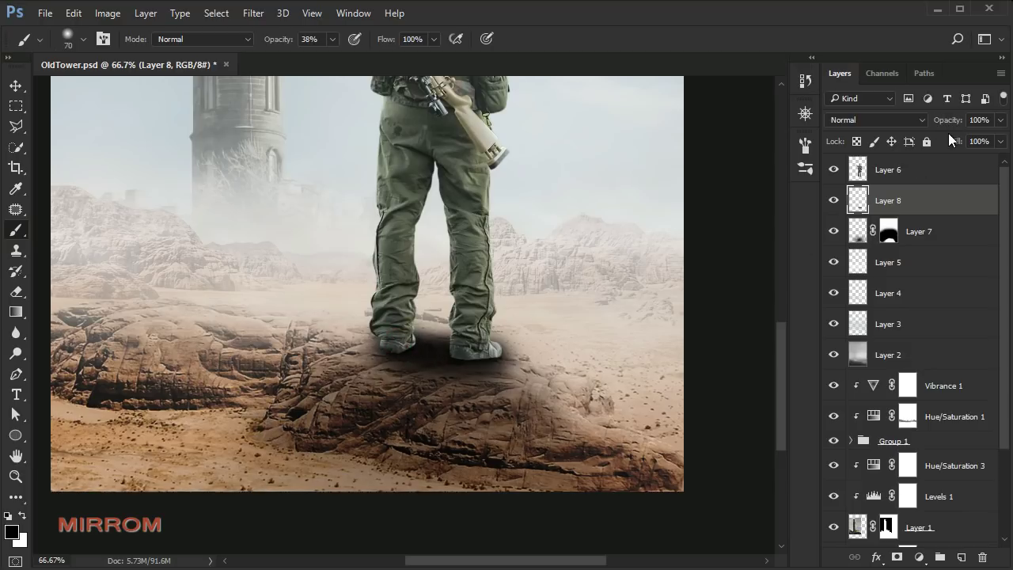
{"action": "left_click_drag", "start_coordinate": [966, 123], "coordinate": [953, 125]}
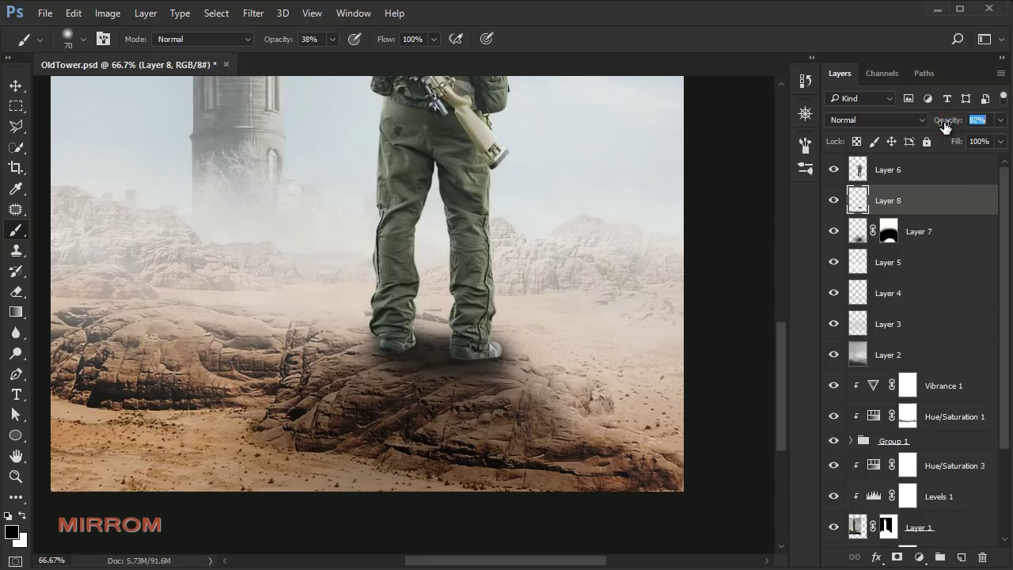
{"action": "key", "text": "Return"}
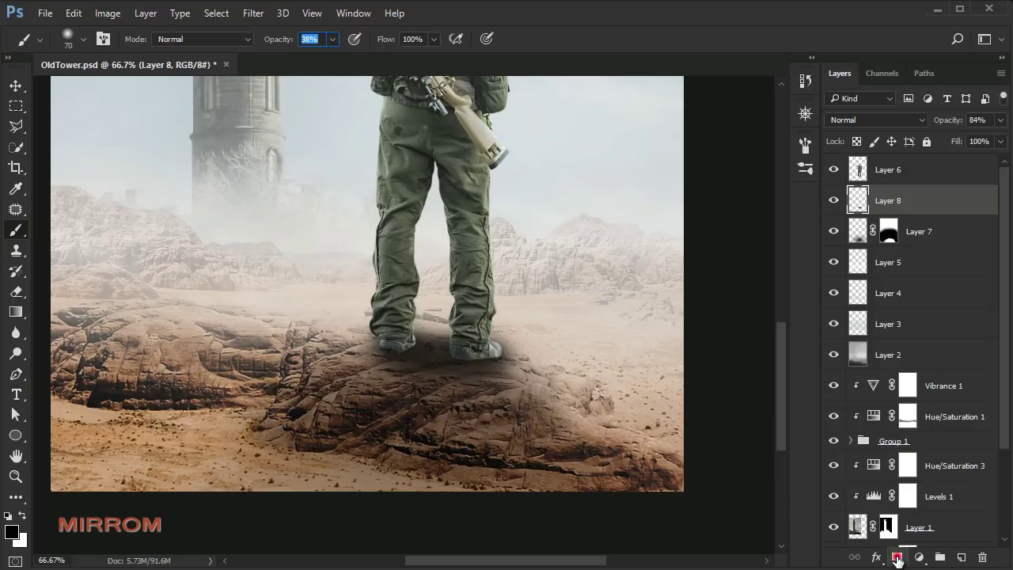
Mask Layer 8's contact shadow between the legs and beside the right boot with an 80 px brush.
{"action": "left_click", "coordinate": [896, 557]}
{"action": "key", "text": "0"}
{"action": "left_click_drag", "start_coordinate": [431, 272], "coordinate": [409, 314]}
{"action": "key", "text": "bracketright"}
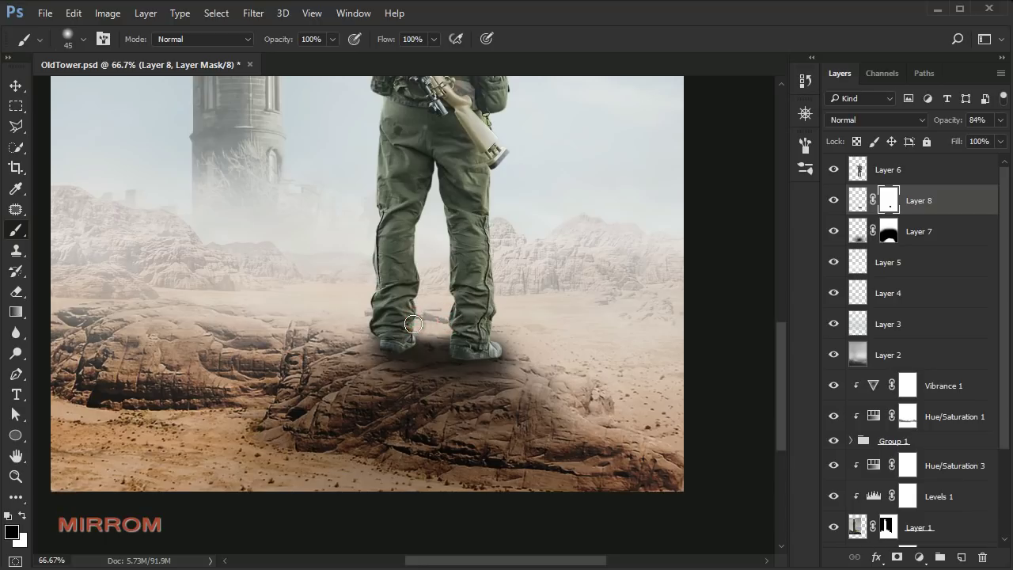
{"action": "key", "text": "bracketright"}
{"action": "left_click_drag", "start_coordinate": [482, 326], "coordinate": [507, 336]}
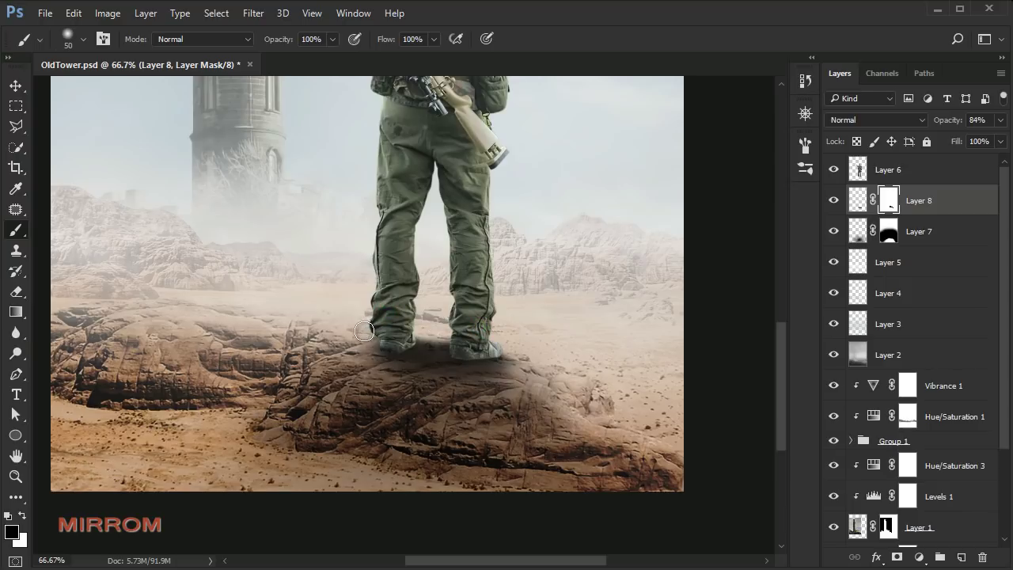
{"action": "left_click", "coordinate": [528, 351]}
{"action": "key", "text": "bracketright"}
{"action": "key", "text": "bracketright"}
{"action": "key", "text": "bracketright"}
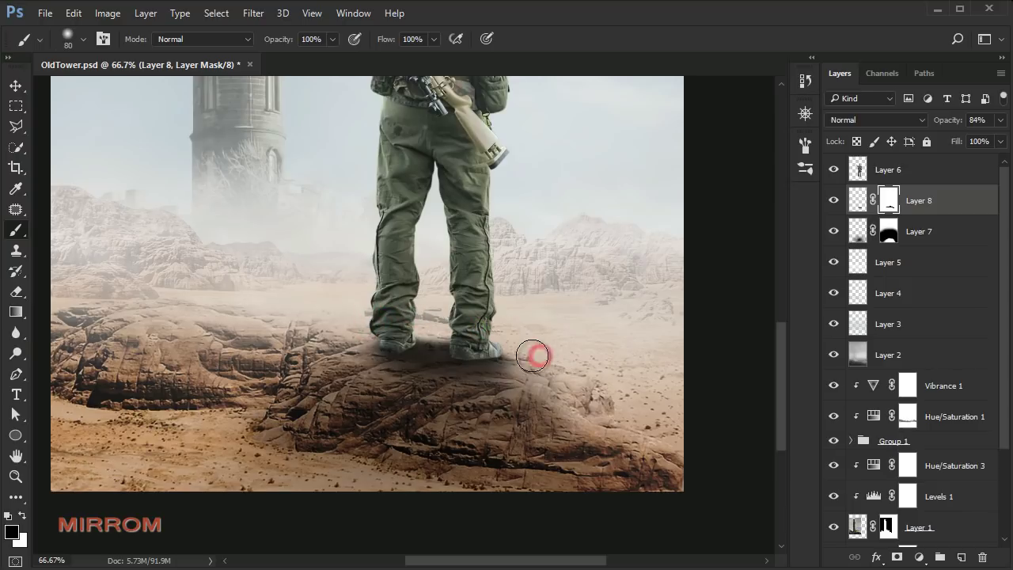
{"action": "left_click", "coordinate": [370, 301]}
{"action": "key", "text": "v"}
{"action": "key", "text": "ctrl+minus"}
{"action": "key", "text": "ctrl+minus"}
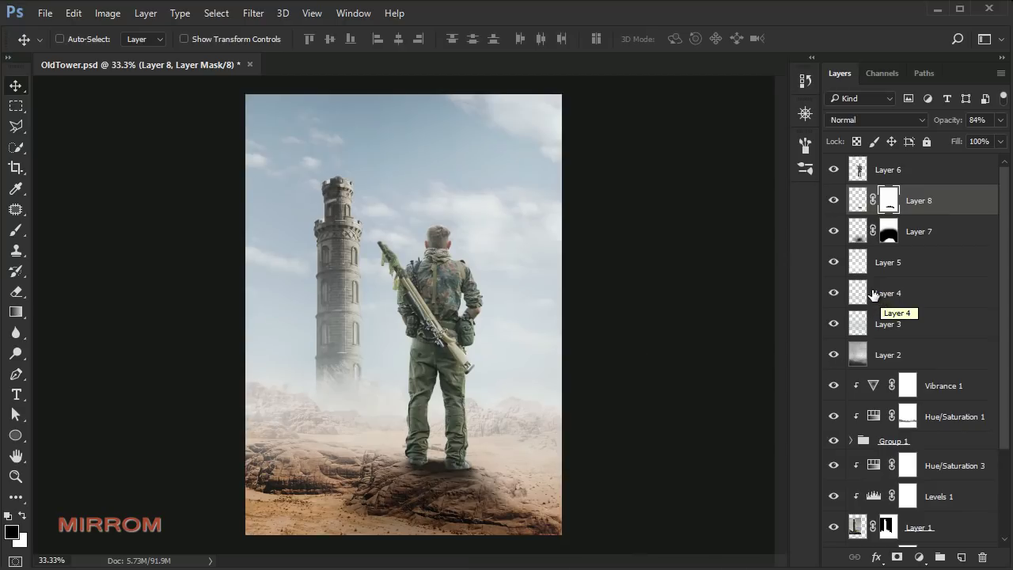
Create a clipped, Gray-labelled Overlay layer above Layer 6, then undo it.
{"action": "left_click", "coordinate": [904, 174]}
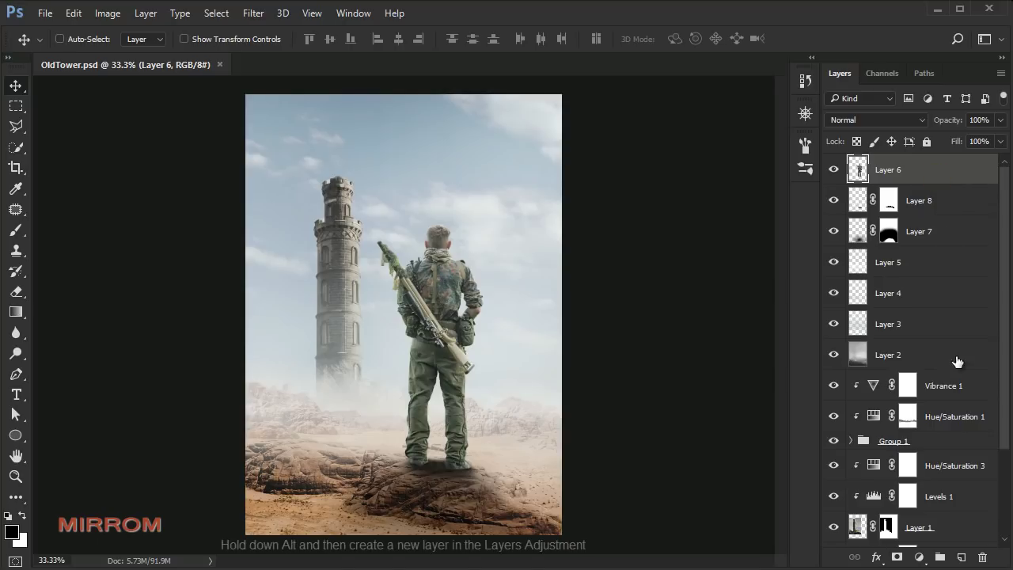
{"action": "left_click", "coordinate": [962, 556], "text": "alt"}
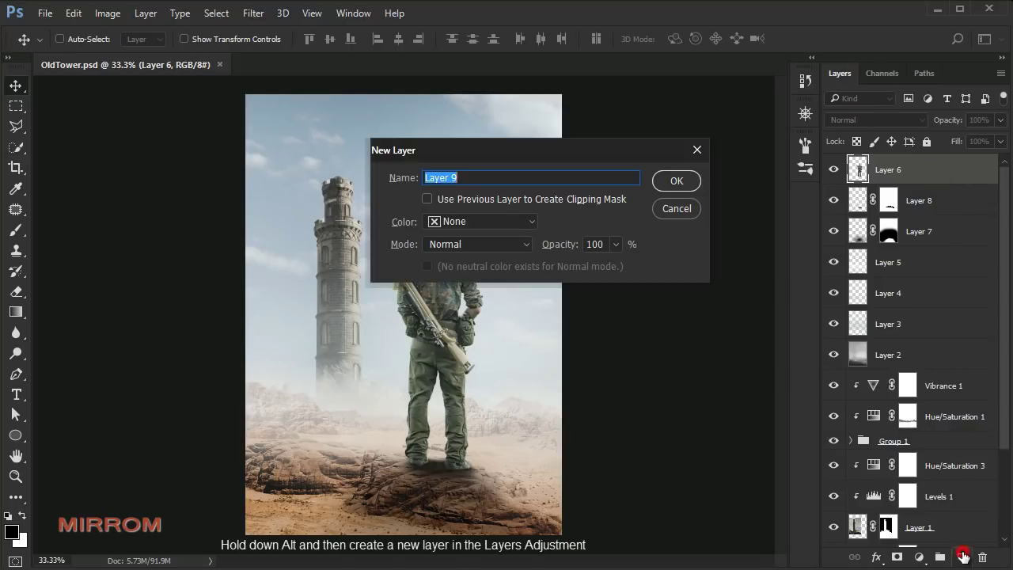
{"action": "left_click", "coordinate": [506, 199]}
{"action": "left_click", "coordinate": [506, 220]}
{"action": "left_click", "coordinate": [494, 358]}
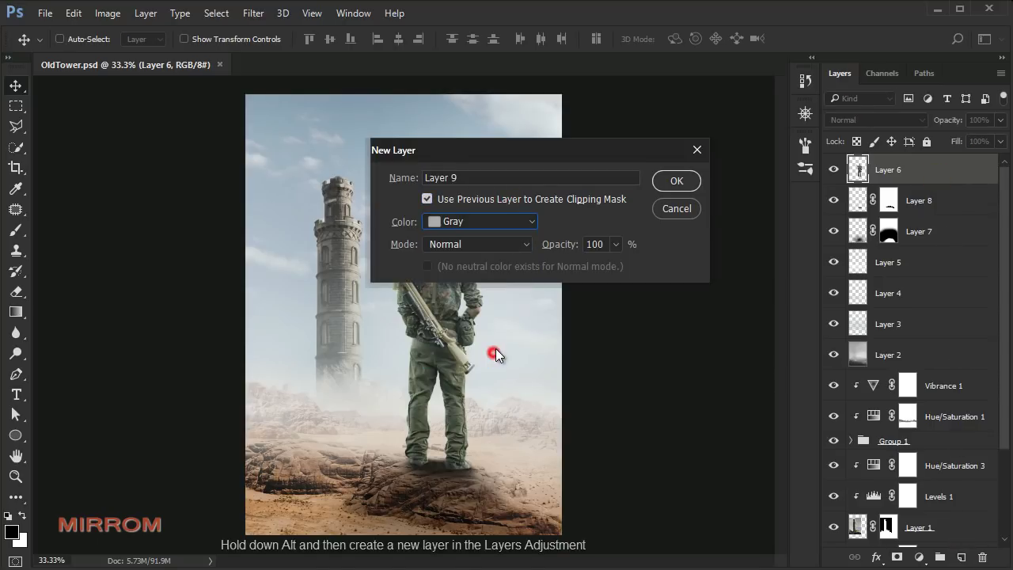
{"action": "left_click", "coordinate": [500, 243]}
{"action": "left_click", "coordinate": [484, 176]}
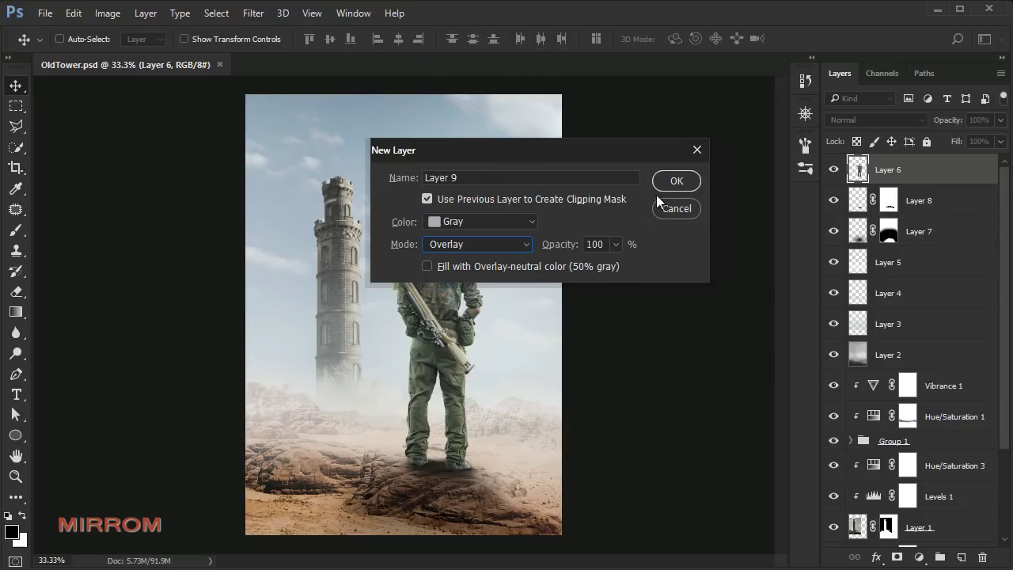
{"action": "left_click", "coordinate": [675, 182]}
{"action": "key", "text": "ctrl+z"}
Recreate Layer 9 as a 50% gray Overlay layer clipped to Layer 6.
{"action": "left_click", "coordinate": [962, 556], "text": "alt"}
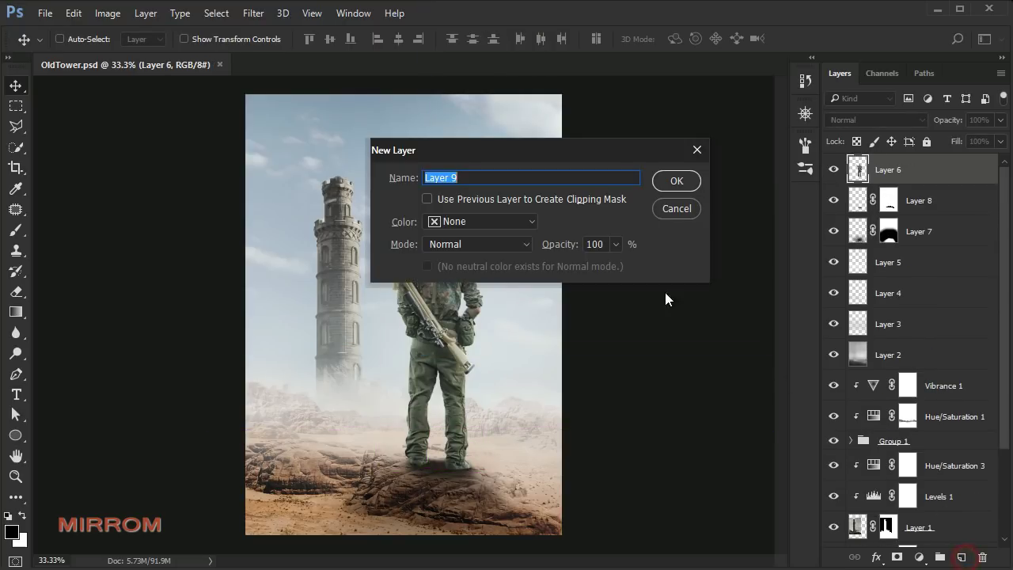
{"action": "left_click", "coordinate": [460, 201]}
{"action": "left_click", "coordinate": [475, 221]}
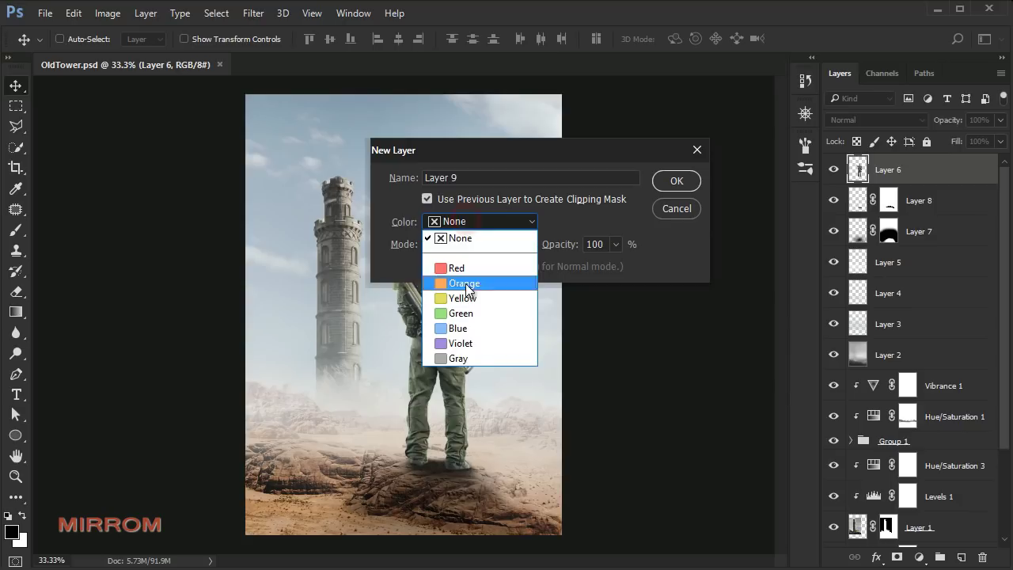
{"action": "left_click", "coordinate": [487, 356]}
{"action": "left_click", "coordinate": [475, 243]}
{"action": "left_click", "coordinate": [467, 176]}
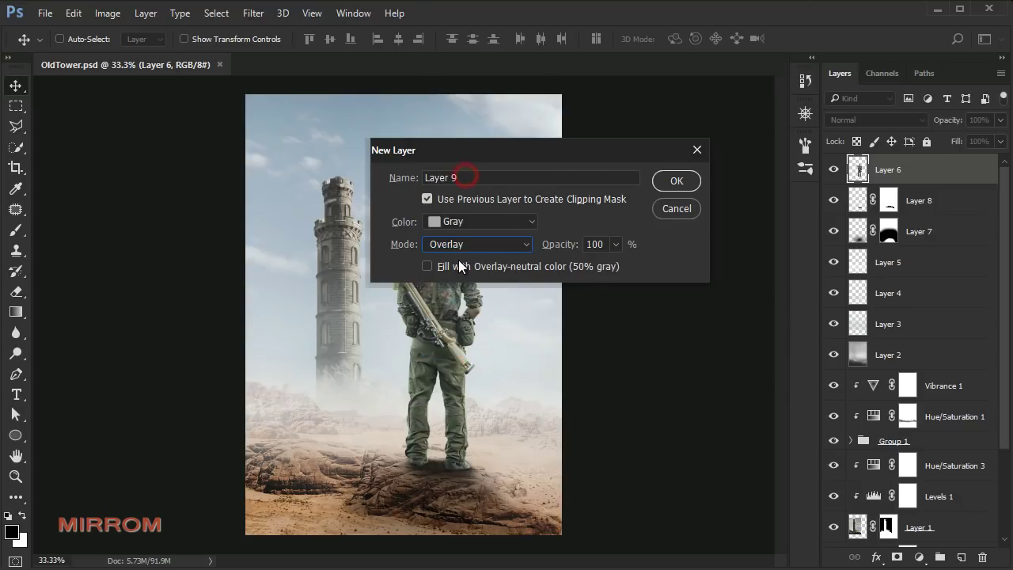
{"action": "left_click", "coordinate": [676, 181]}
Switch to the Burn tool and darken the trouser leg and boot heel.
{"action": "right_click", "coordinate": [25, 357]}
{"action": "left_click", "coordinate": [79, 364]}
{"action": "scroll", "coordinate": [459, 486], "scroll_direction": "up", "scroll_amount": 1}
{"action": "key", "text": "bracketleft"}
{"action": "key", "text": "bracketleft"}
{"action": "key", "text": "bracketleft"}
{"action": "scroll", "coordinate": [418, 372], "scroll_direction": "down", "scroll_amount": 1}
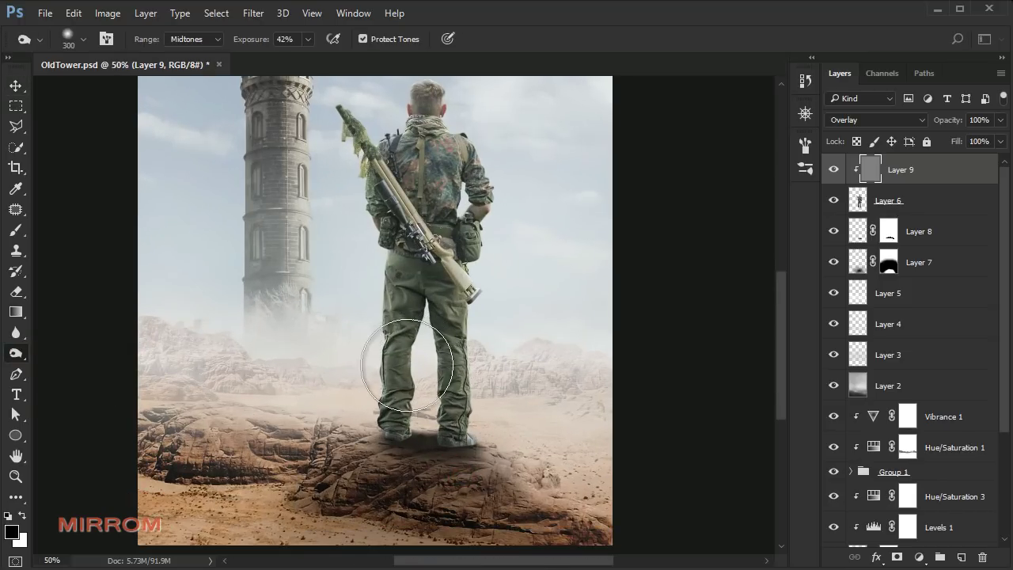
{"action": "key", "text": "bracketleft"}
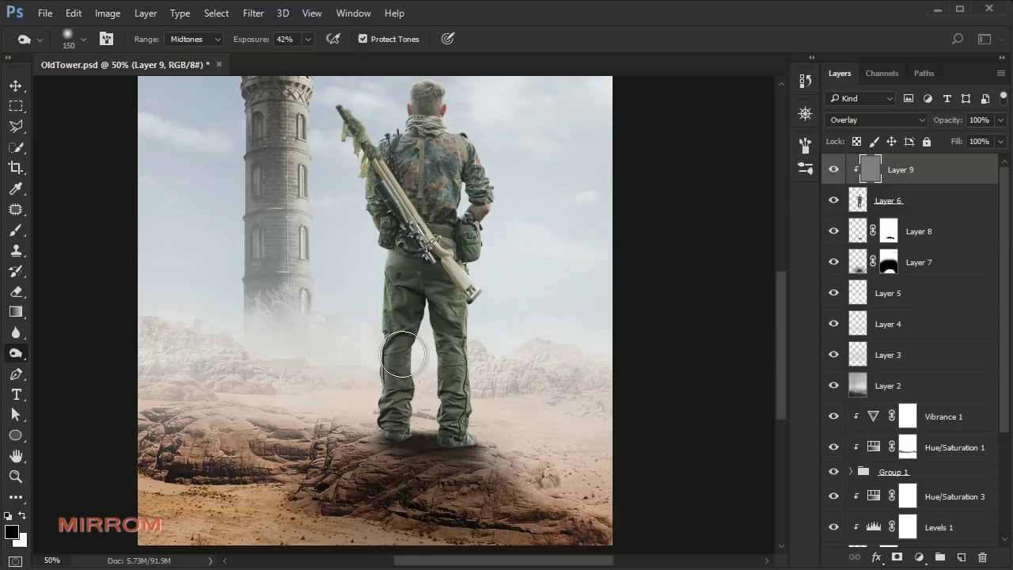
{"action": "left_click_drag", "start_coordinate": [400, 441], "coordinate": [405, 307]}
{"action": "key", "text": "bracketleft"}
{"action": "mouse_move", "coordinate": [400, 440]}
{"action": "left_mouse_down"}
{"action": "mouse_move", "coordinate": [398, 339]}
{"action": "mouse_move", "coordinate": [420, 277]}
{"action": "left_mouse_up"}
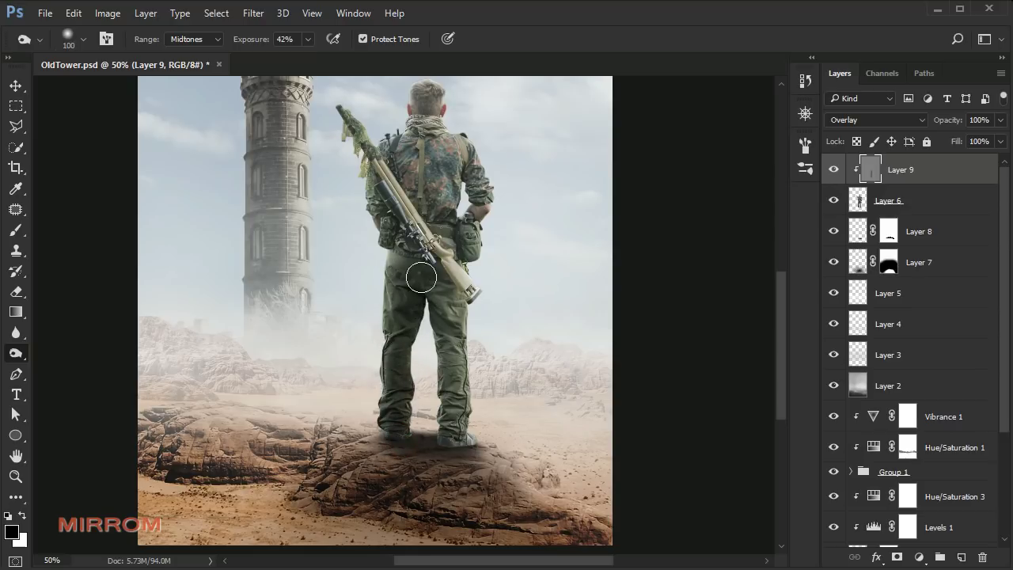
{"action": "left_click_drag", "start_coordinate": [405, 441], "coordinate": [395, 436]}
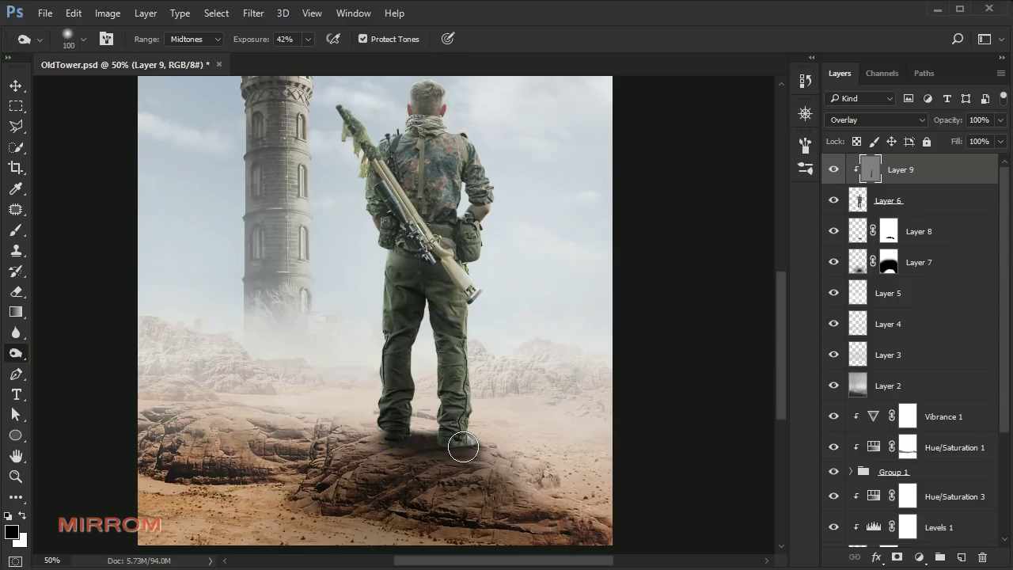
Burn the upper thigh and the legs between the boots with a 125–150 px brush.
{"action": "key", "text": "bracketright"}
{"action": "mouse_move", "coordinate": [440, 301]}
{"action": "left_mouse_down"}
{"action": "mouse_move", "coordinate": [472, 457]}
{"action": "mouse_move", "coordinate": [461, 448]}
{"action": "mouse_move", "coordinate": [486, 475]}
{"action": "mouse_move", "coordinate": [460, 447]}
{"action": "left_mouse_up"}
{"action": "key", "text": "bracketright"}
{"action": "mouse_move", "coordinate": [452, 406]}
{"action": "left_mouse_down"}
{"action": "mouse_move", "coordinate": [417, 283]}
{"action": "mouse_move", "coordinate": [423, 450]}
{"action": "mouse_move", "coordinate": [486, 480]}
{"action": "mouse_move", "coordinate": [475, 482]}
{"action": "left_mouse_up"}
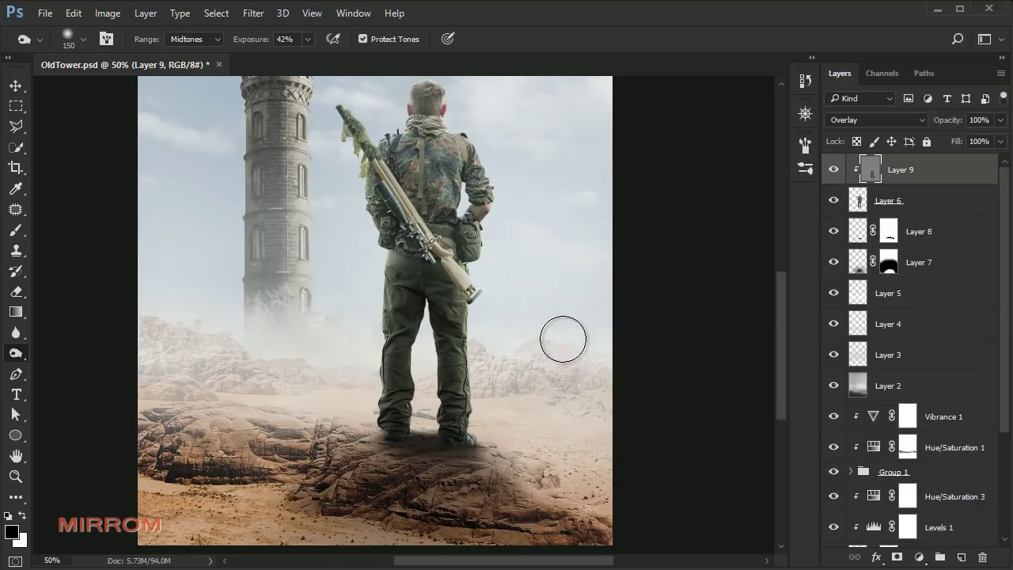
{"action": "key", "text": "bracketleft"}
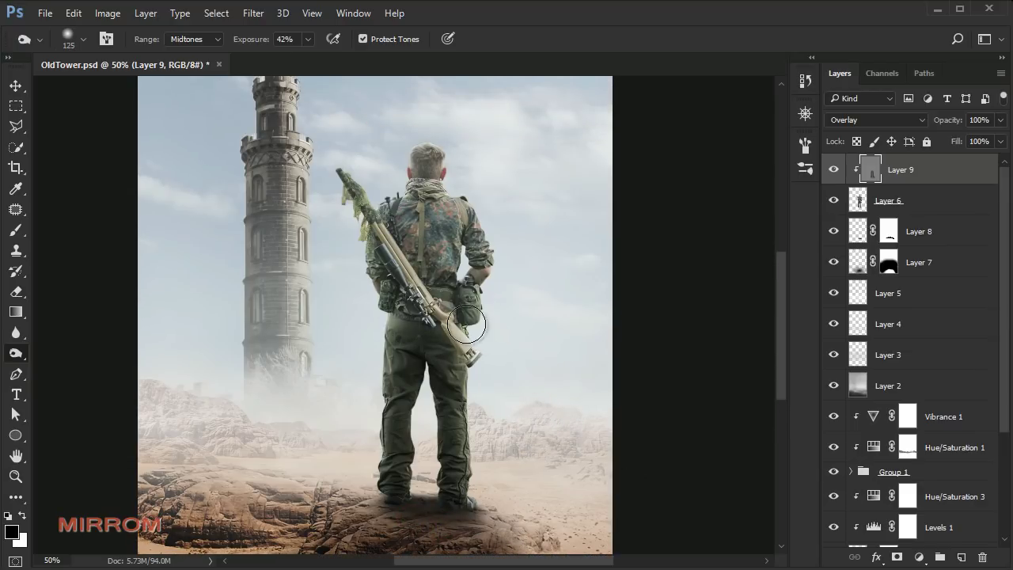
Burn the rifle strap, sling area, upper jacket and collar with a 30–50 px brush.
{"action": "key", "text": "ctrl+plus"}
{"action": "key", "text": "bracketleft"}
{"action": "key", "text": "bracketleft"}
{"action": "key", "text": "bracketleft"}
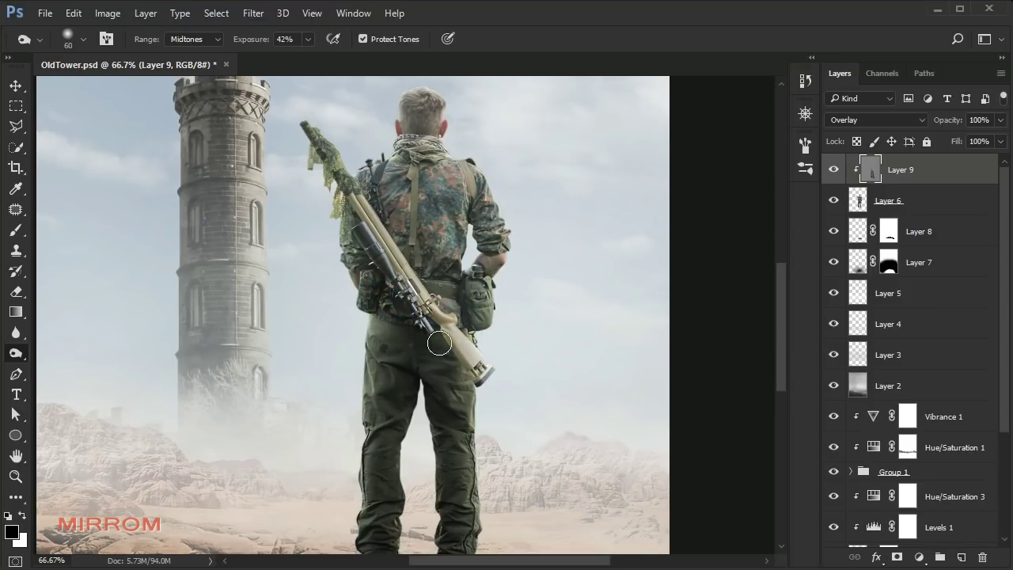
{"action": "key", "text": "bracketleft"}
{"action": "key", "text": "bracketleft"}
{"action": "key", "text": "bracketleft"}
{"action": "left_click_drag", "start_coordinate": [351, 227], "coordinate": [372, 265]}
{"action": "mouse_move", "coordinate": [316, 147]}
{"action": "left_mouse_down"}
{"action": "mouse_move", "coordinate": [472, 326]}
{"action": "mouse_move", "coordinate": [483, 205]}
{"action": "mouse_move", "coordinate": [472, 355]}
{"action": "mouse_move", "coordinate": [459, 372]}
{"action": "left_mouse_up"}
{"action": "key", "text": "bracketright"}
{"action": "key", "text": "bracketright"}
{"action": "key", "text": "bracketright"}
{"action": "scroll", "coordinate": [462, 212], "scroll_direction": "up", "scroll_amount": 1}
{"action": "left_click_drag", "start_coordinate": [462, 212], "coordinate": [436, 216]}
{"action": "key", "text": "bracketright"}
{"action": "key", "text": "bracketright"}
{"action": "key", "text": "bracketright"}
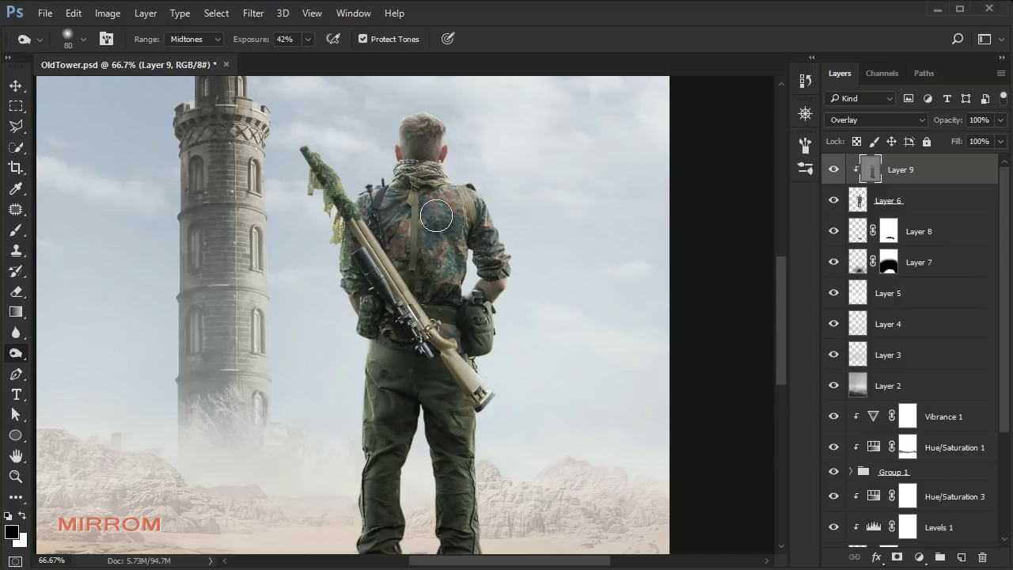
{"action": "scroll", "coordinate": [531, 282], "scroll_direction": "down", "scroll_amount": 2}
{"action": "scroll", "coordinate": [531, 281], "scroll_direction": "down", "scroll_amount": 2}
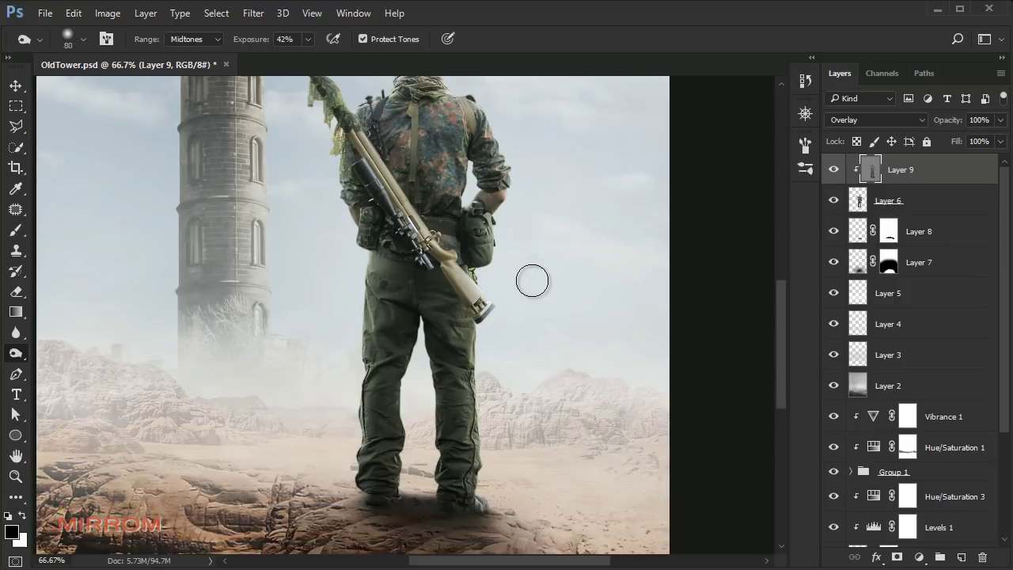
{"action": "scroll", "coordinate": [531, 280], "scroll_direction": "up", "scroll_amount": 3}
{"action": "scroll", "coordinate": [533, 276], "scroll_direction": "up", "scroll_amount": 1}
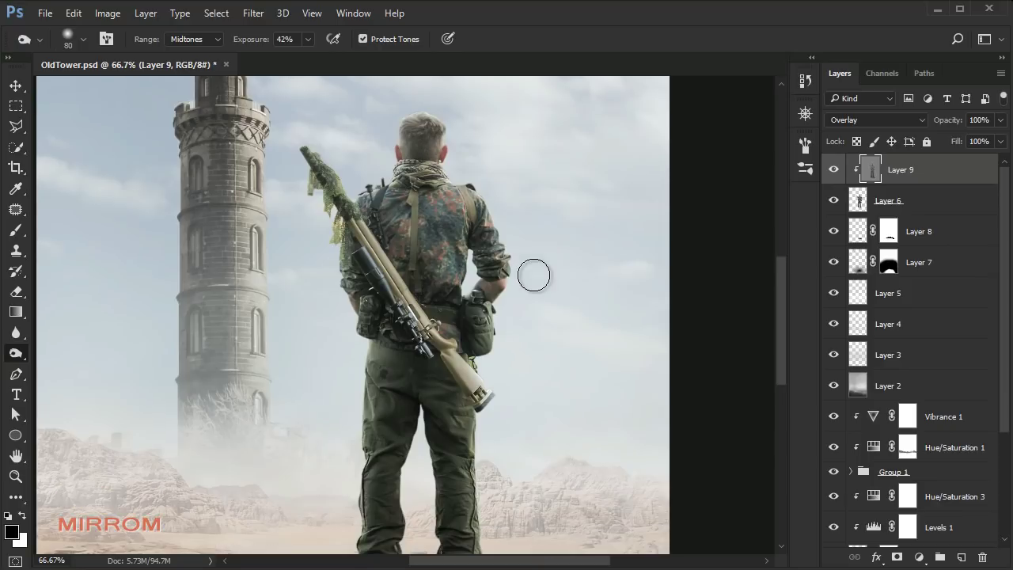
With the Dodge Tool at a 90–100 brush, lighten the rifle, head edge and shoulder edge.
{"action": "right_click", "coordinate": [25, 362]}
{"action": "left_click", "coordinate": [63, 356]}
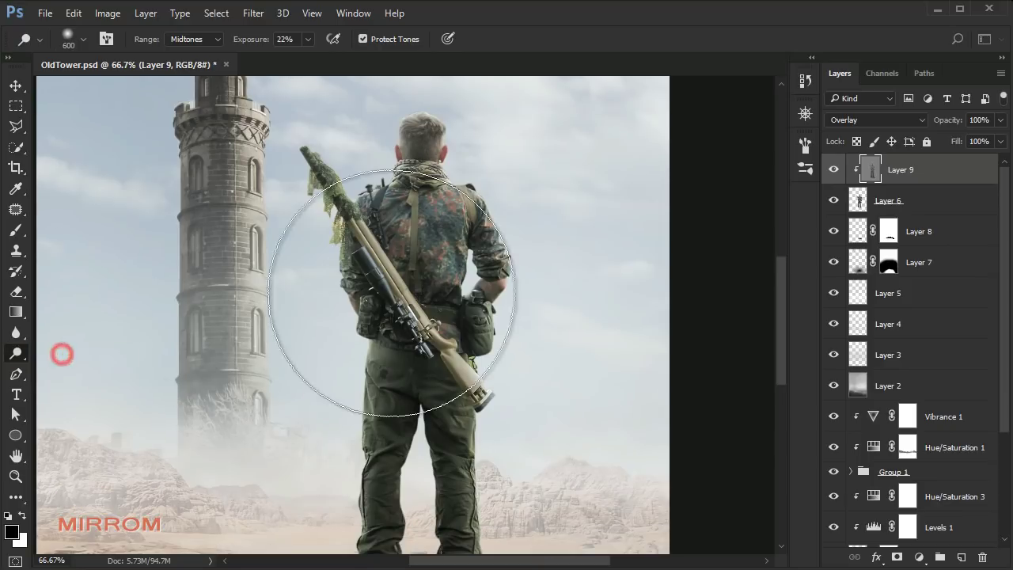
{"action": "scroll", "coordinate": [466, 142], "scroll_direction": "up", "scroll_amount": 2}
{"action": "key", "text": "bracketleft"}
{"action": "key", "text": "bracketleft"}
{"action": "key", "text": "bracketleft"}
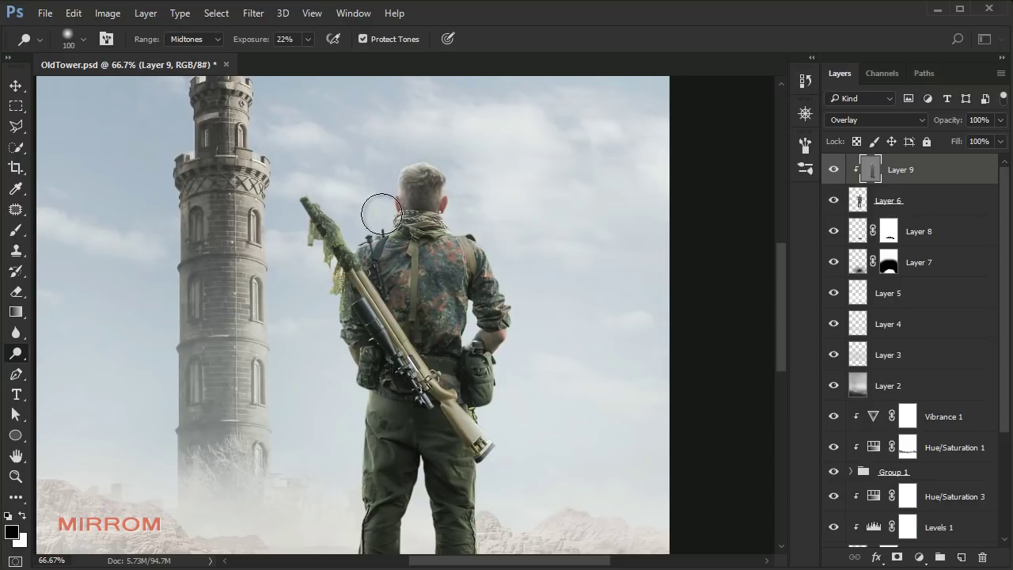
{"action": "key", "text": "bracketleft"}
{"action": "left_click_drag", "start_coordinate": [309, 187], "coordinate": [348, 231]}
{"action": "key", "text": "bracketright"}
{"action": "left_click_drag", "start_coordinate": [457, 166], "coordinate": [468, 201]}
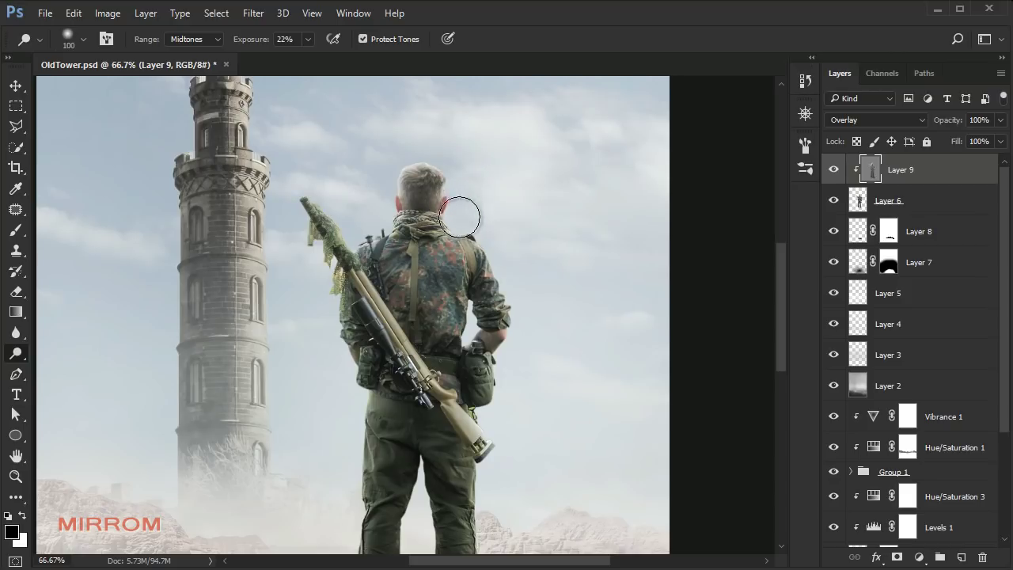
{"action": "left_click_drag", "start_coordinate": [527, 328], "coordinate": [499, 229]}
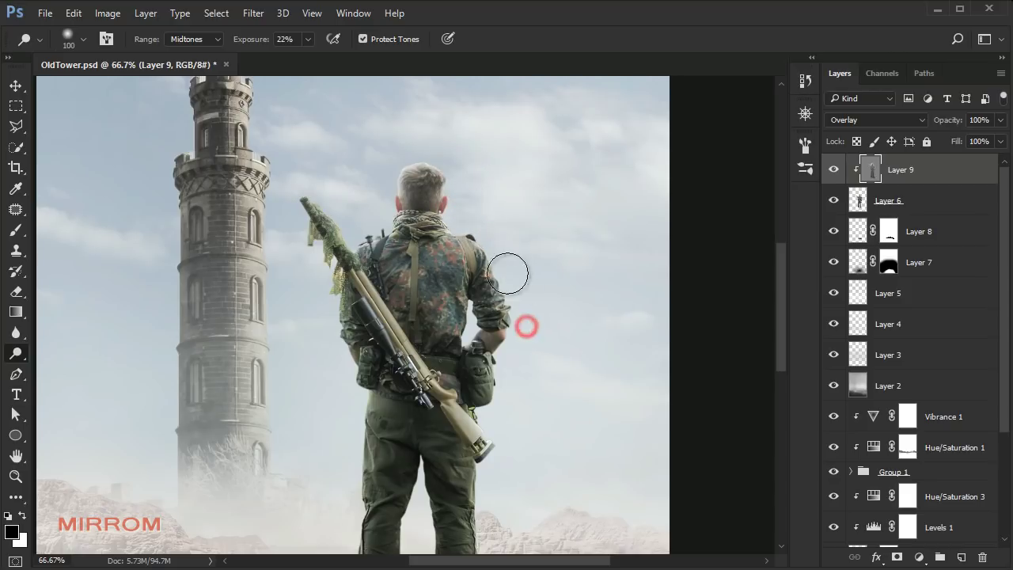
{"action": "left_click_drag", "start_coordinate": [366, 211], "coordinate": [364, 235]}
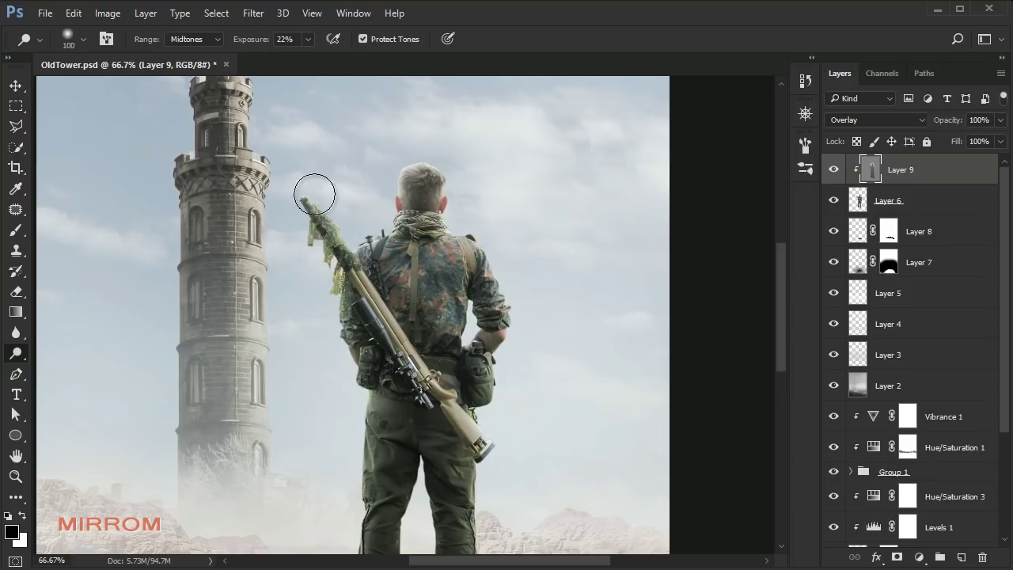
Dodge small spots on the soldier, head and rifle strap, then brighten the jacket camouflage.
{"action": "key", "text": "bracketright"}
{"action": "scroll", "coordinate": [348, 360], "scroll_direction": "down", "scroll_amount": 1}
{"action": "key", "text": "bracketleft"}
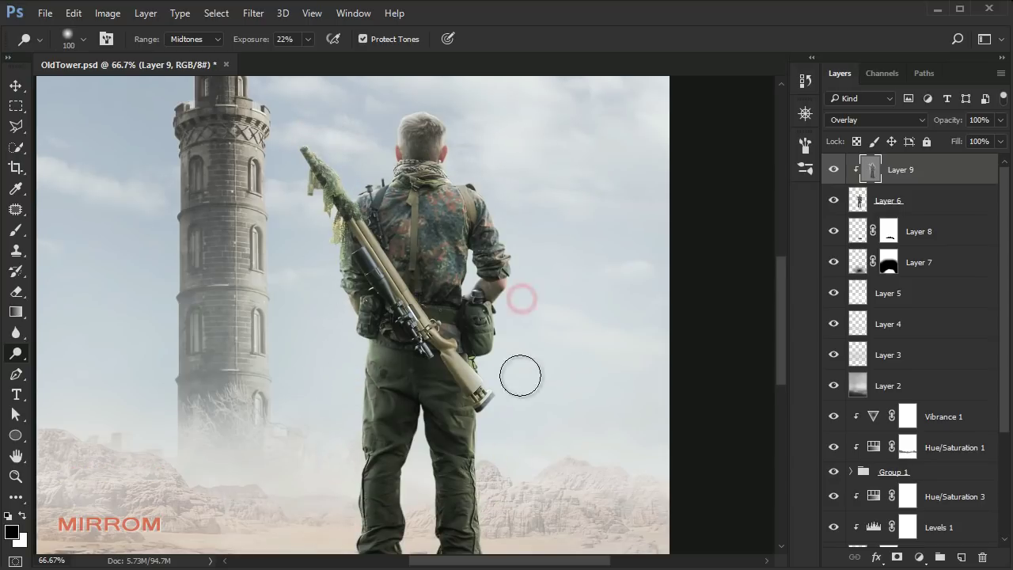
{"action": "scroll", "coordinate": [343, 443], "scroll_direction": "down", "scroll_amount": 1}
{"action": "left_click", "coordinate": [337, 269]}
{"action": "scroll", "coordinate": [317, 158], "scroll_direction": "up", "scroll_amount": 1}
{"action": "key", "text": "bracketright"}
{"action": "left_click", "coordinate": [413, 106]}
{"action": "key", "text": "bracketleft"}
{"action": "key", "text": "bracketleft"}
{"action": "key", "text": "bracketleft"}
{"action": "left_click", "coordinate": [415, 264]}
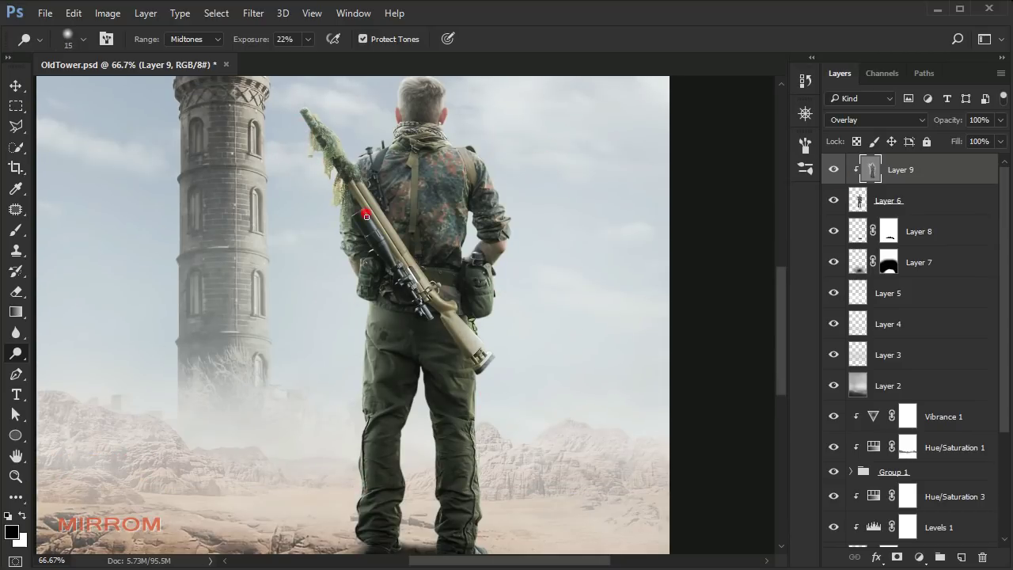
{"action": "left_click_drag", "start_coordinate": [469, 214], "coordinate": [342, 246]}
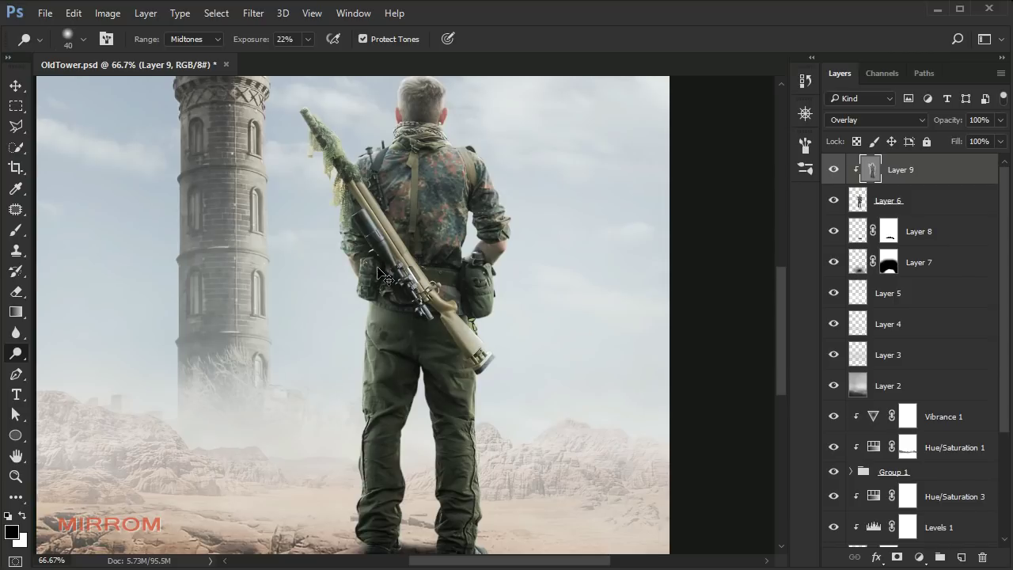
{"action": "key", "text": "ctrl+minus"}
{"action": "key", "text": "ctrl+minus"}
Switch to the Move tool and add a Color Balance adjustment layer clipped to Layer 9.
{"action": "key", "text": "v"}
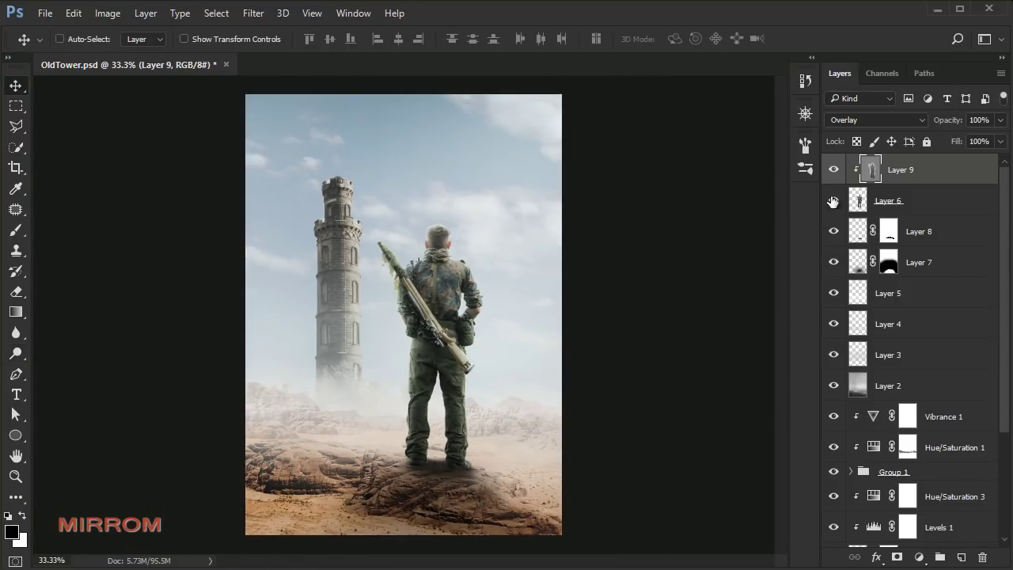
{"action": "left_click", "coordinate": [927, 557]}
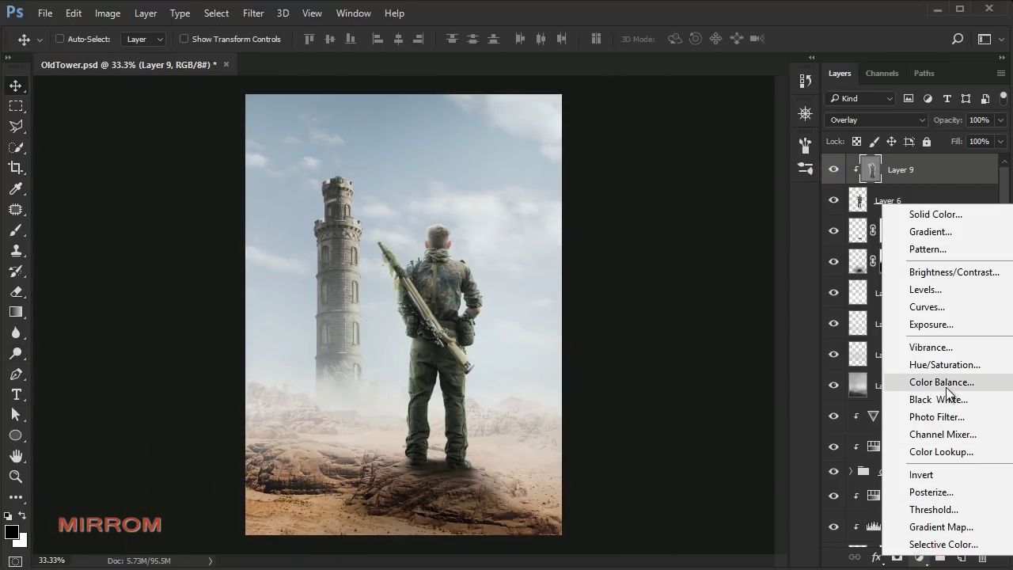
{"action": "left_click", "coordinate": [946, 384]}
{"action": "left_click", "coordinate": [695, 465]}
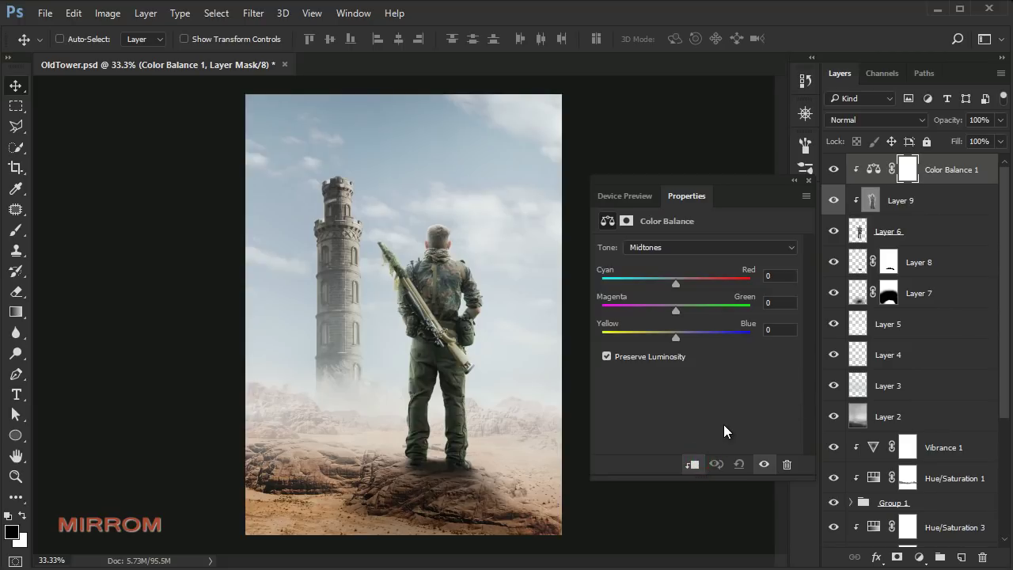
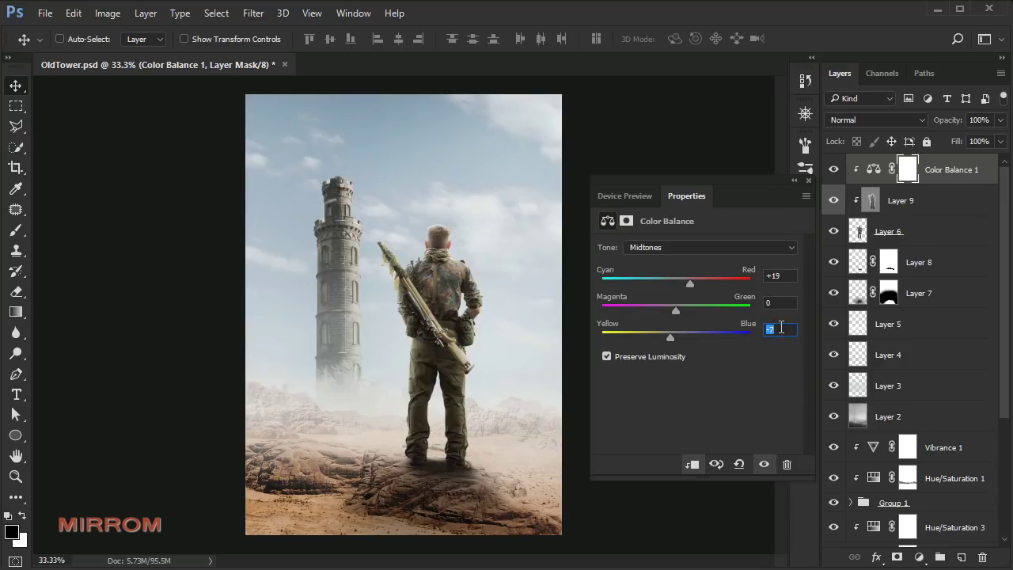
Add a Levels adjustment layer with shadow input 6 and output black 8.
{"action": "left_click", "coordinate": [809, 182]}
{"action": "left_click", "coordinate": [917, 546]}
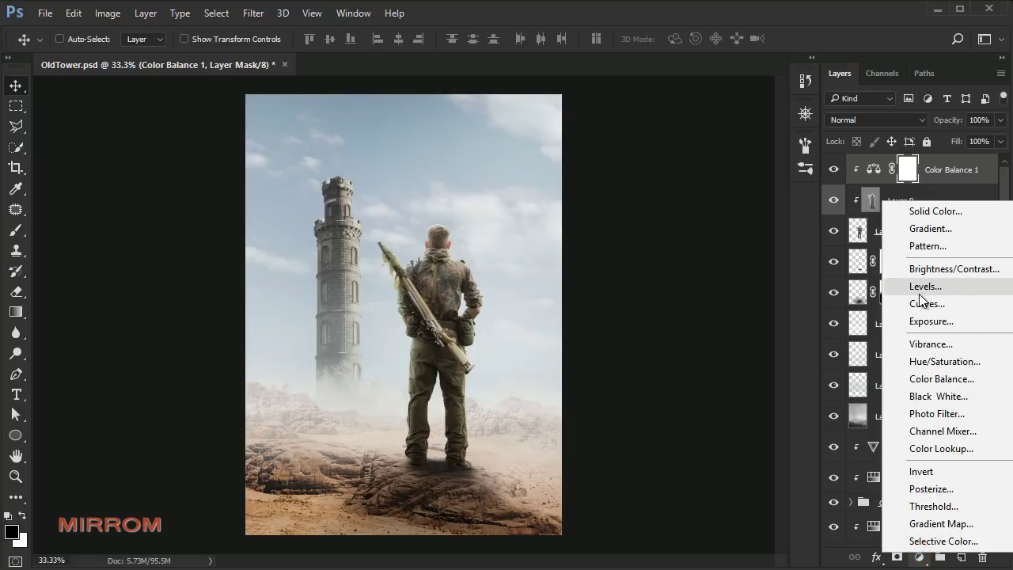
{"action": "left_click", "coordinate": [919, 292]}
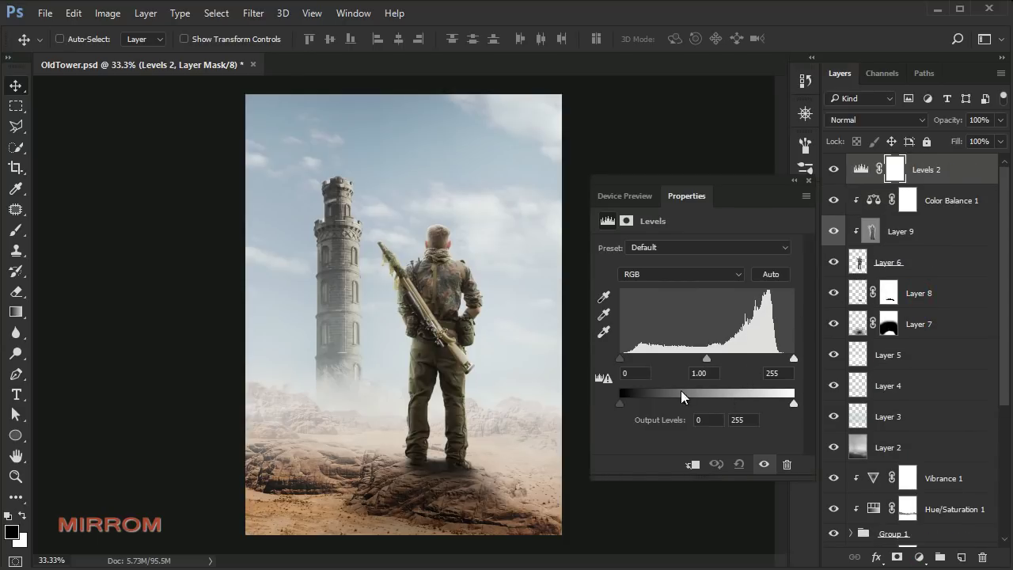
{"action": "type", "text": "4"}
{"action": "key", "text": "Return"}
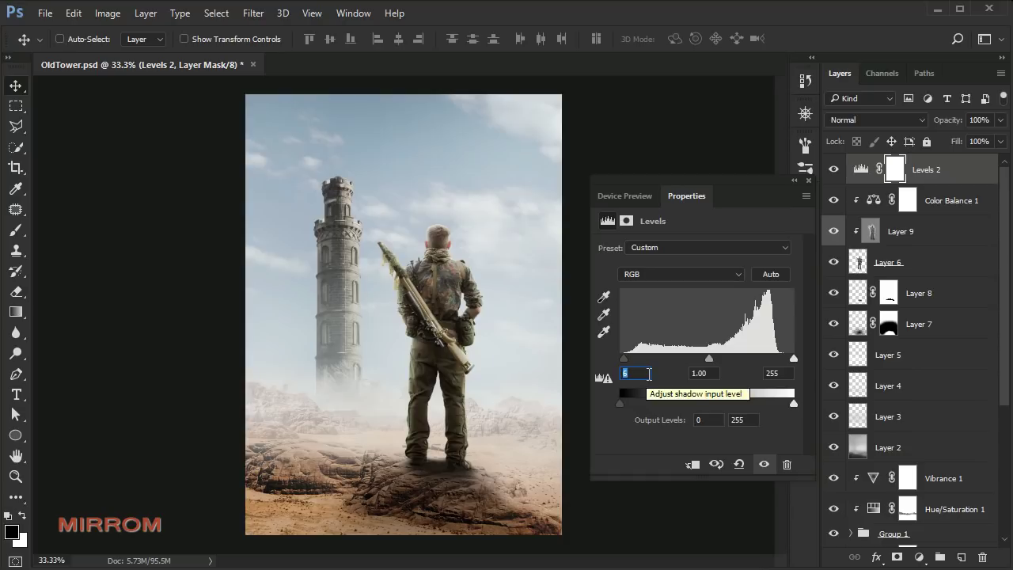
{"action": "left_click", "coordinate": [717, 423]}
{"action": "type", "text": "8"}
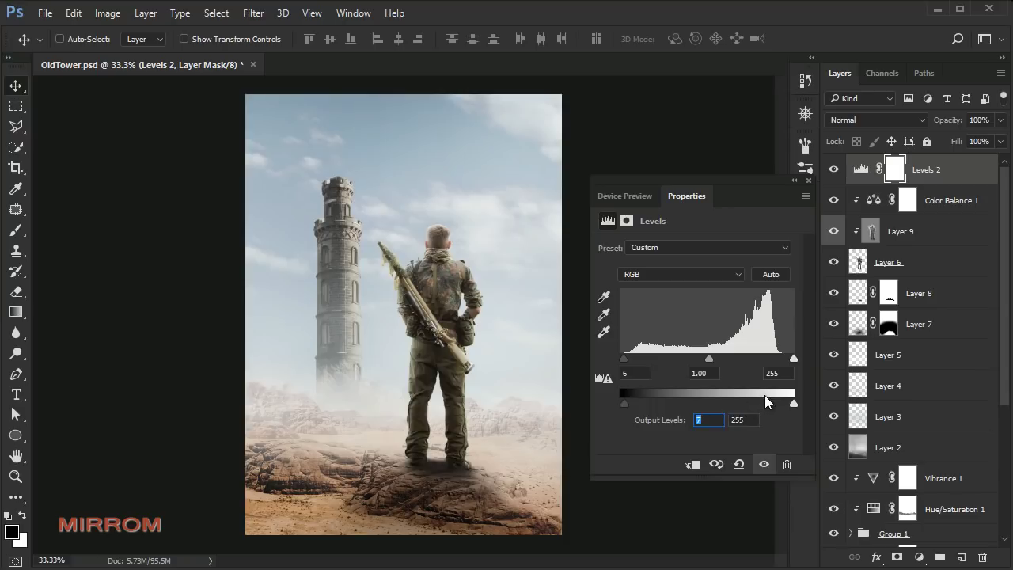
Clip the Levels 2 adjustment to the layer below.
{"action": "left_click", "coordinate": [811, 182]}
{"action": "double_click", "coordinate": [861, 169]}
{"action": "left_click", "coordinate": [695, 464]}
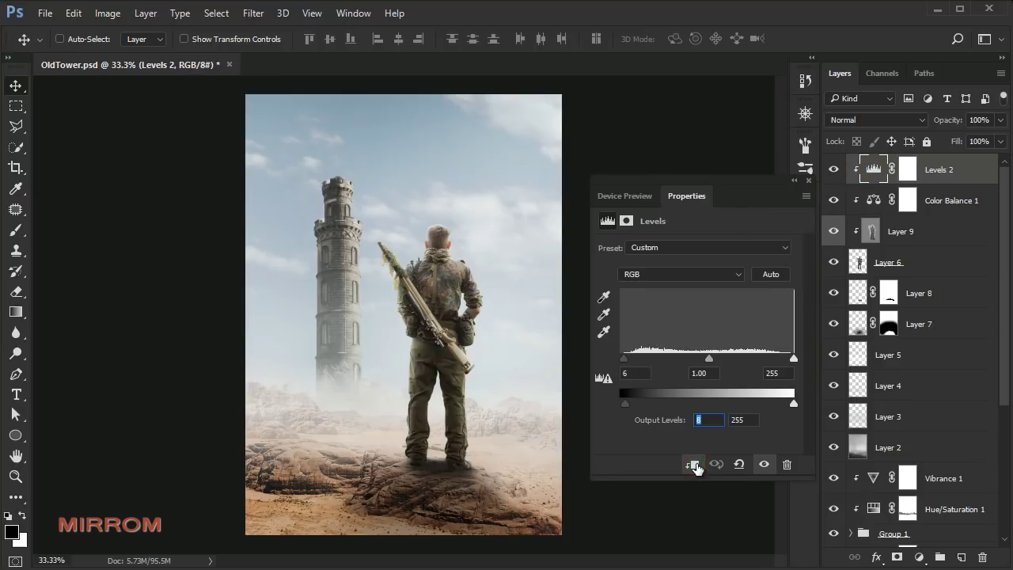
{"action": "left_click", "coordinate": [807, 181]}
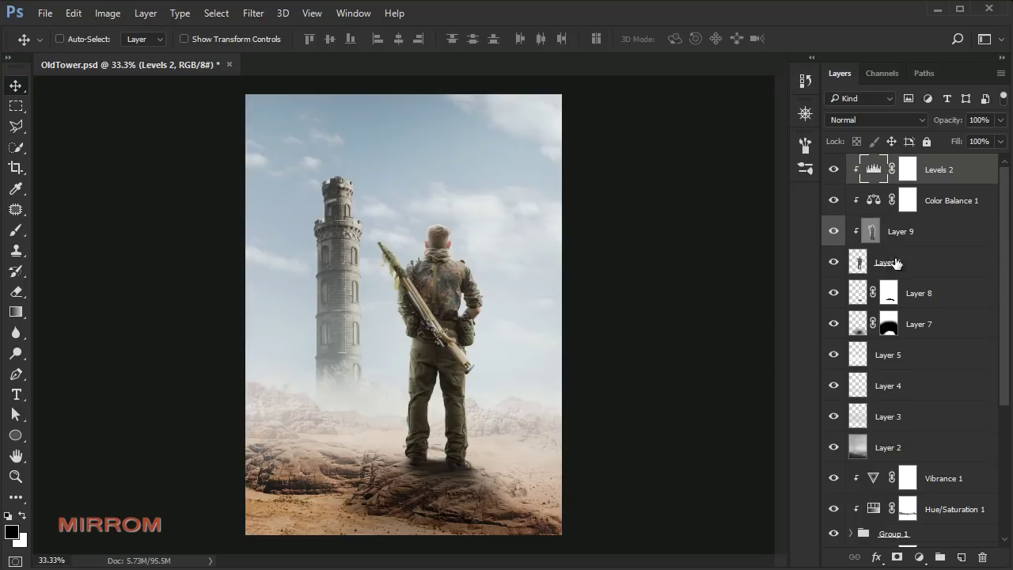
Check Layer 8's 79% opacity, then stamp all visible layers into a new Layer 10.
{"action": "left_click", "coordinate": [916, 291]}
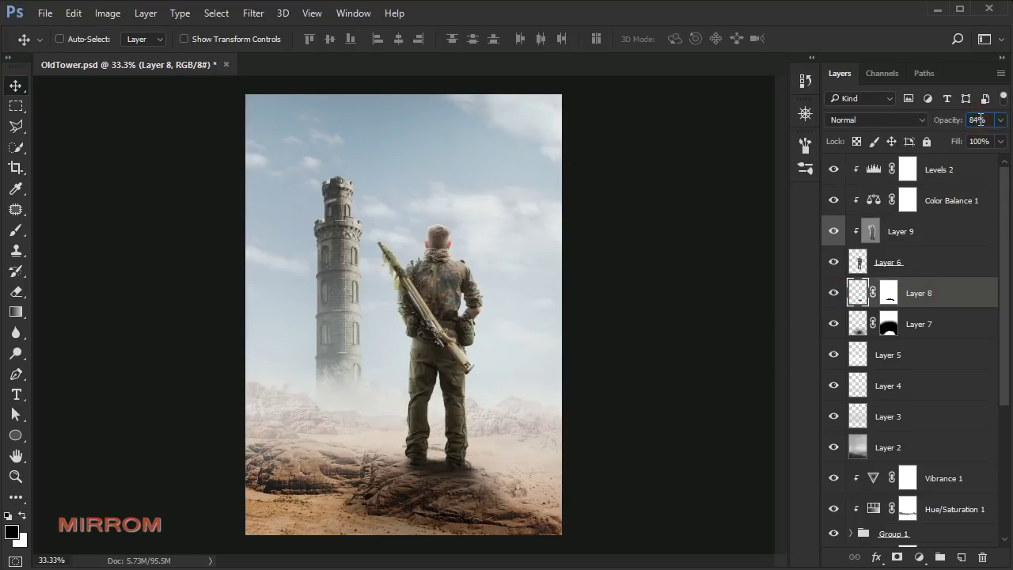
{"action": "left_click", "coordinate": [979, 120]}
{"action": "left_click", "coordinate": [961, 172]}
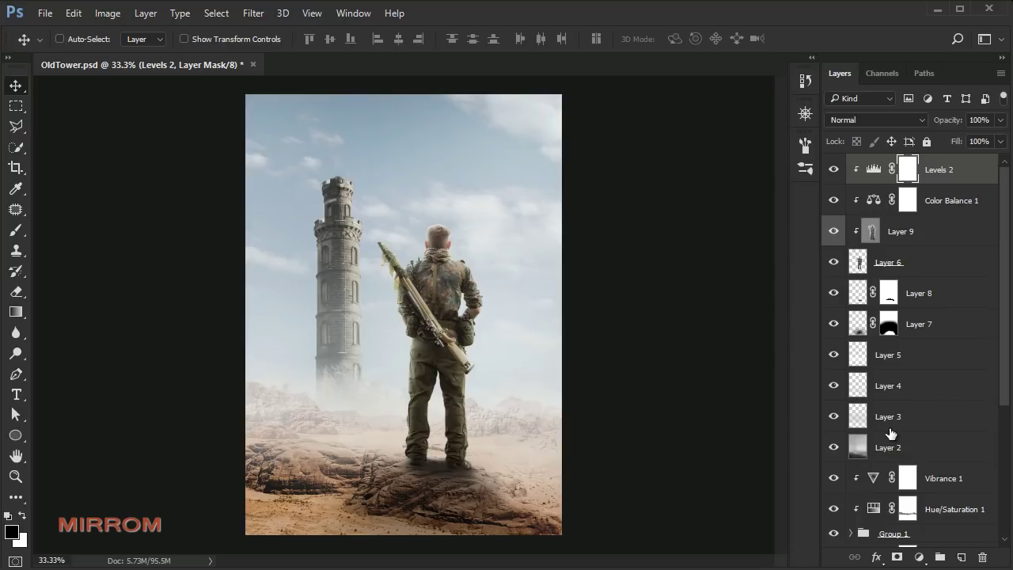
{"action": "key", "text": "shift+ctrl+alt+e"}
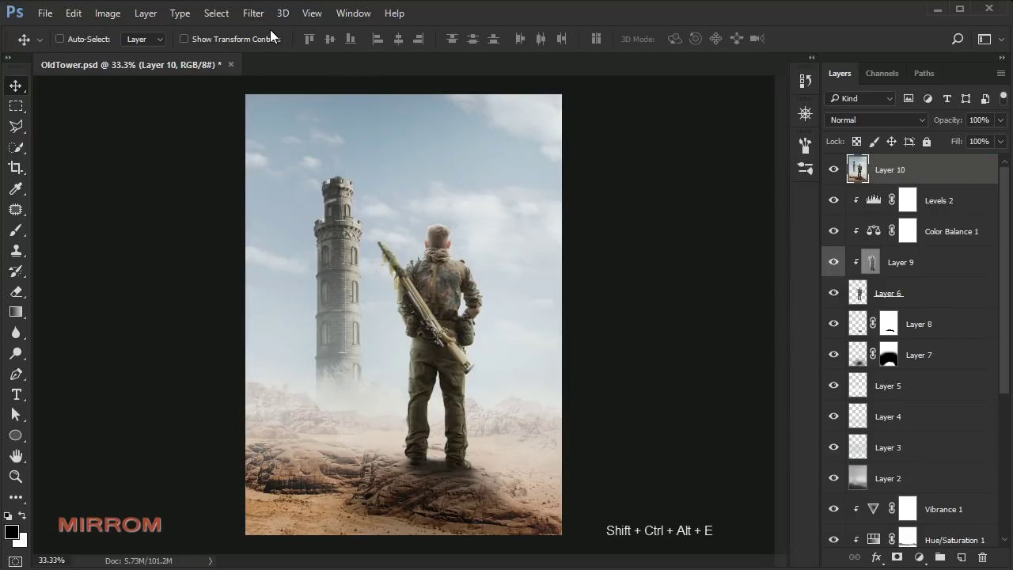
{"action": "left_click", "coordinate": [253, 12]}
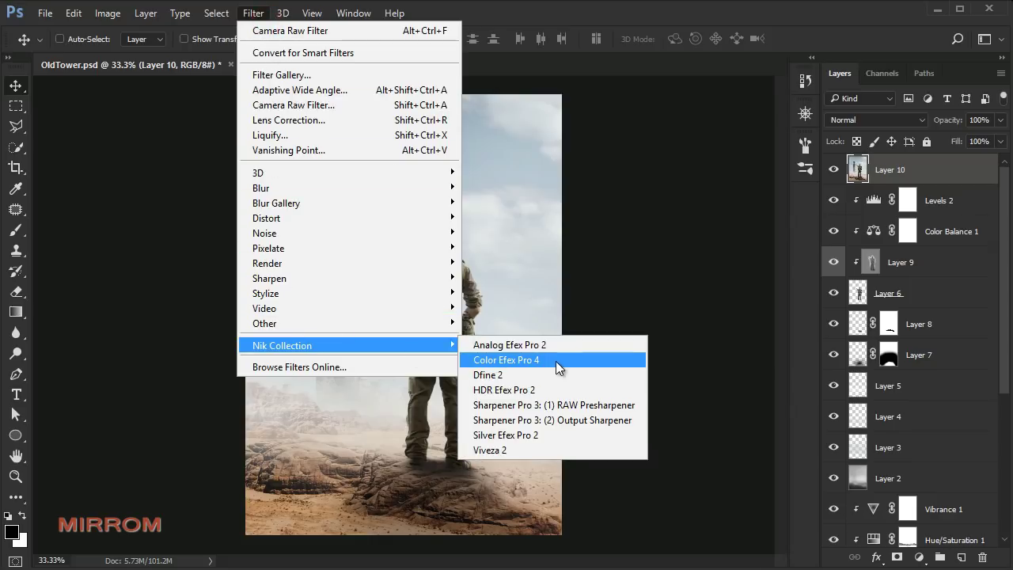
In an enlarged Color Efex Pro 4 window, apply Brilliance / Warmth at -24% saturation, 37% warmth.
{"action": "left_click", "coordinate": [557, 361]}
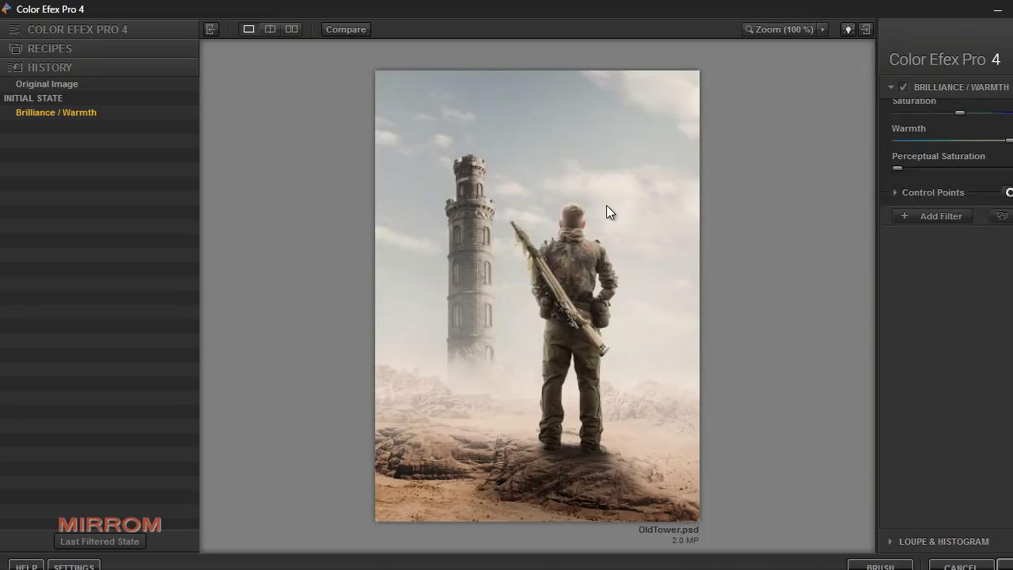
{"action": "left_click", "coordinate": [97, 63]}
{"action": "key", "text": "super+Down"}
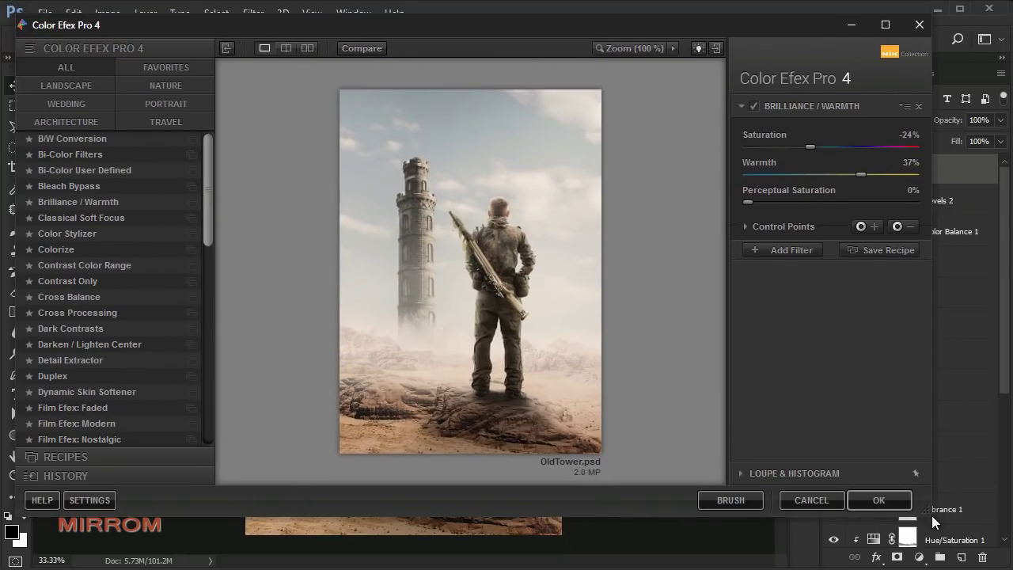
{"action": "left_click_drag", "start_coordinate": [930, 513], "coordinate": [1005, 514]}
{"action": "left_click_drag", "start_coordinate": [667, 540], "coordinate": [666, 567]}
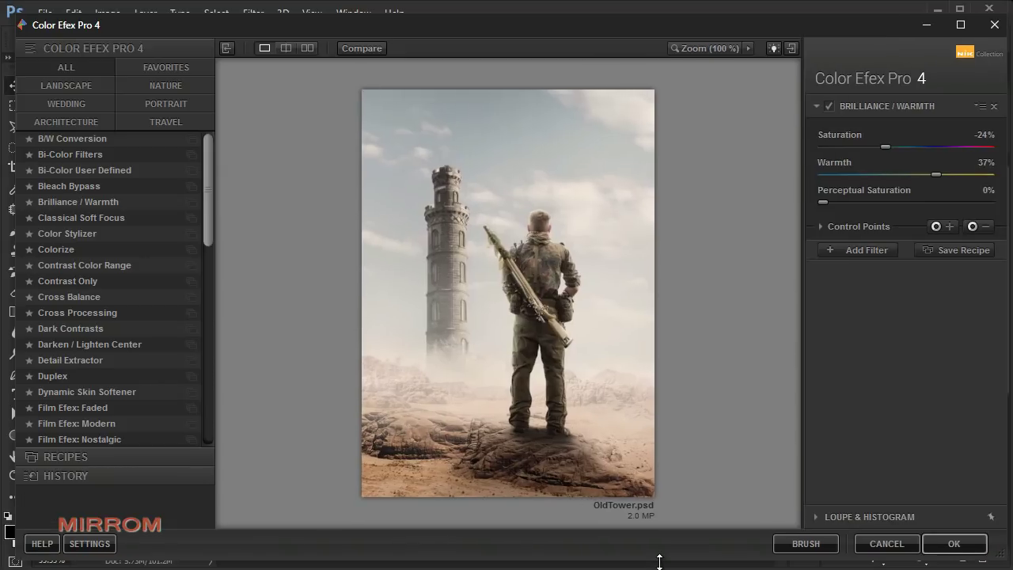
{"action": "left_click", "coordinate": [105, 200]}
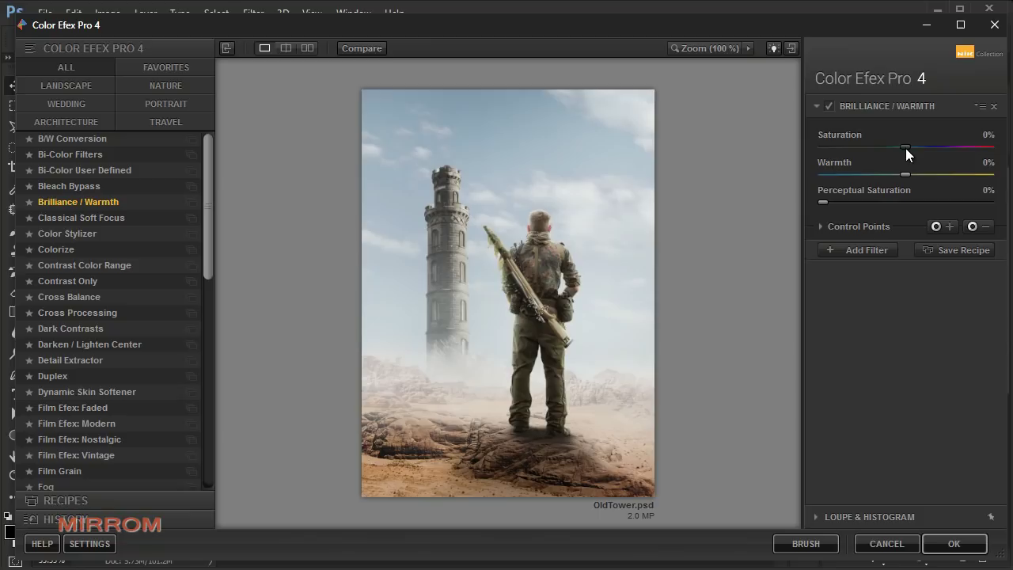
{"action": "mouse_move", "coordinate": [905, 146]}
{"action": "left_mouse_down"}
{"action": "mouse_move", "coordinate": [867, 148]}
{"action": "mouse_move", "coordinate": [939, 175]}
{"action": "left_mouse_up"}
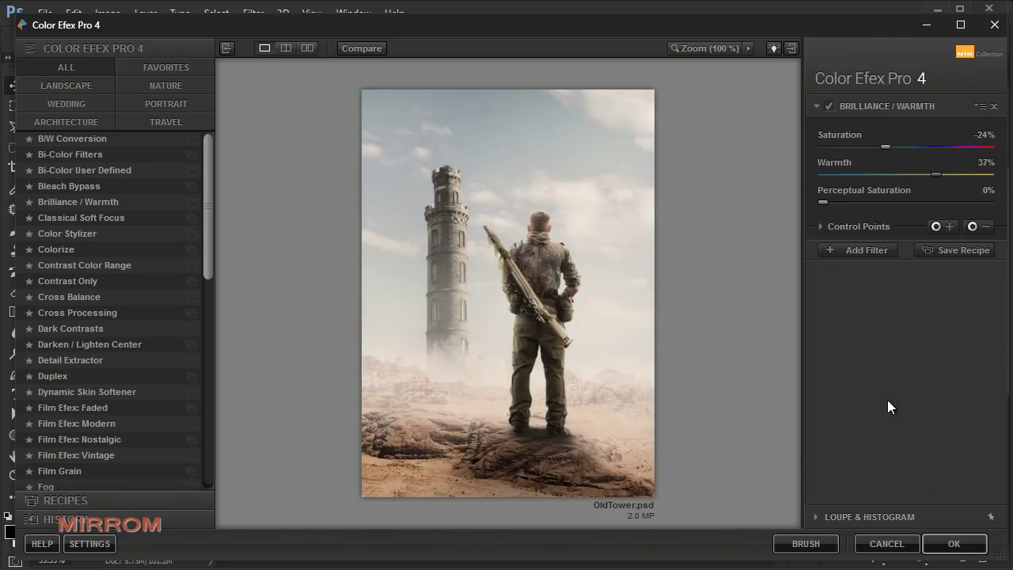
Stack a Cross Processing filter using method B02 at about 41% strength, plus an empty slot.
{"action": "left_click", "coordinate": [866, 250]}
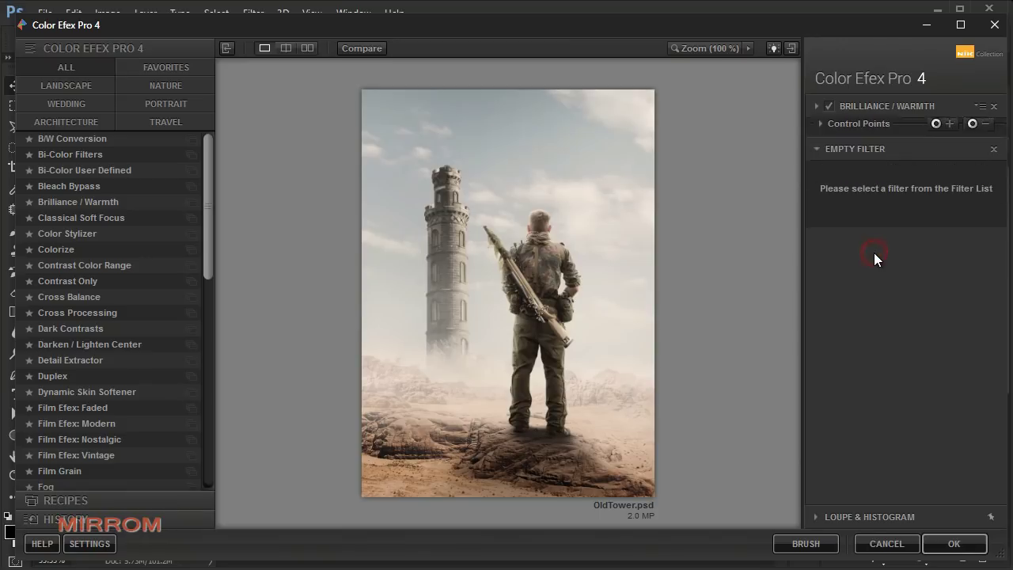
{"action": "left_click", "coordinate": [120, 312]}
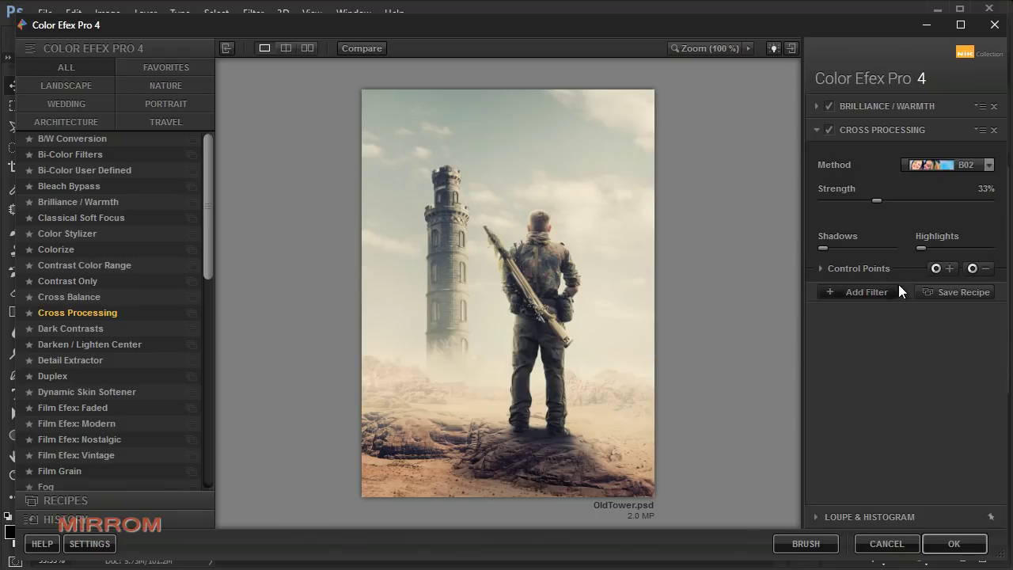
{"action": "left_click", "coordinate": [987, 165]}
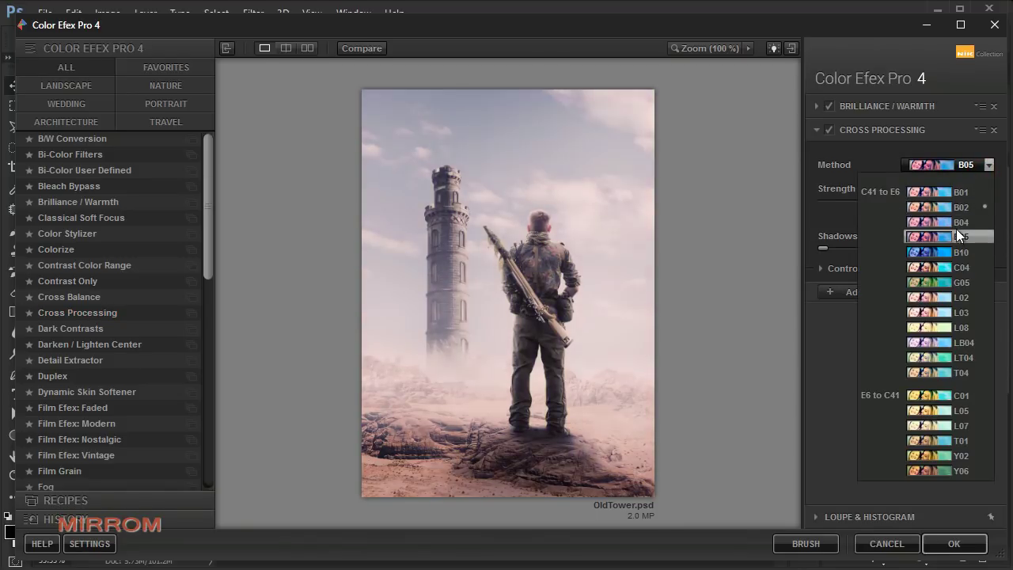
{"action": "left_click", "coordinate": [958, 207]}
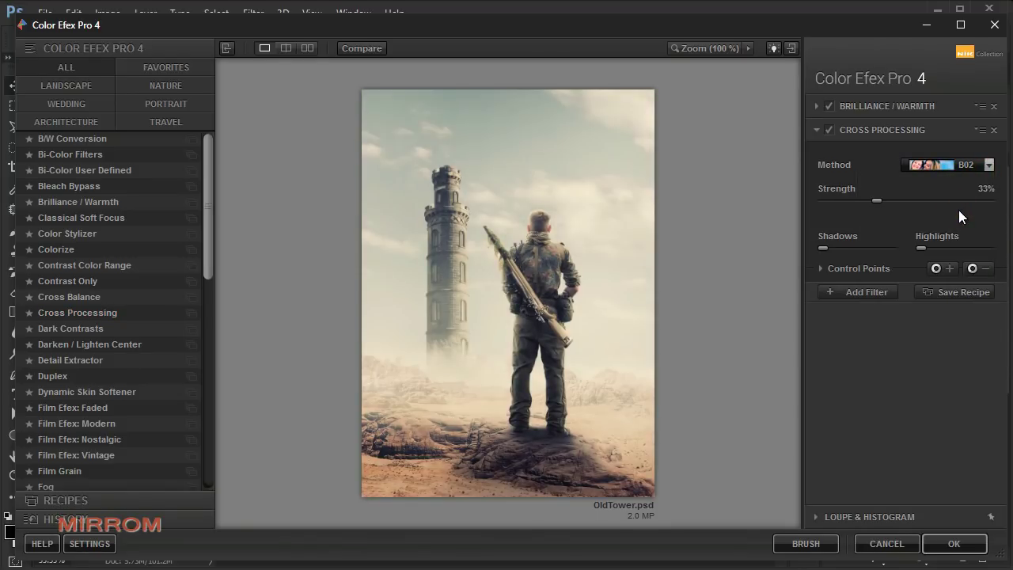
{"action": "left_click_drag", "start_coordinate": [879, 198], "coordinate": [894, 205]}
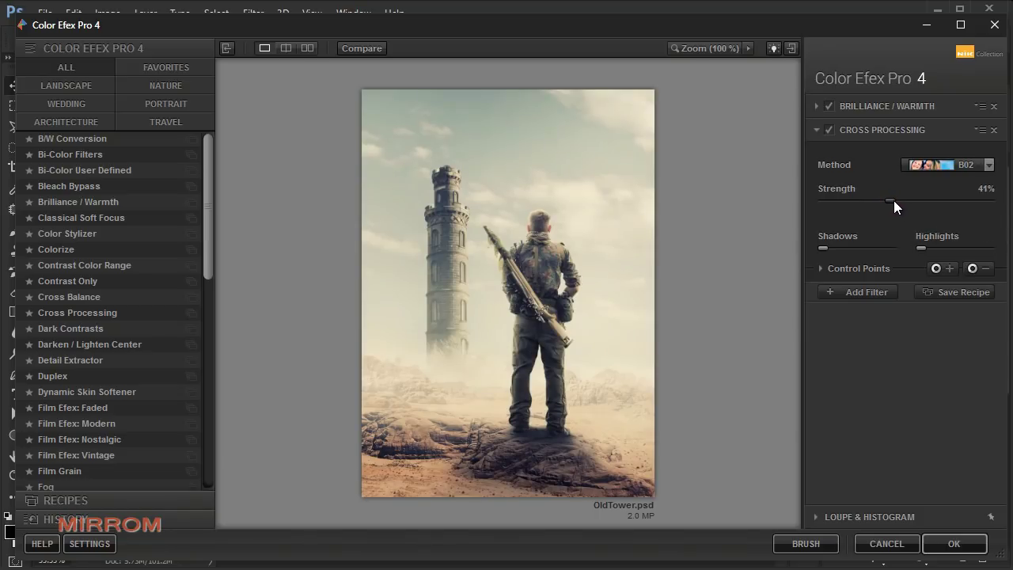
{"action": "left_click", "coordinate": [829, 131]}
{"action": "left_click", "coordinate": [870, 293]}
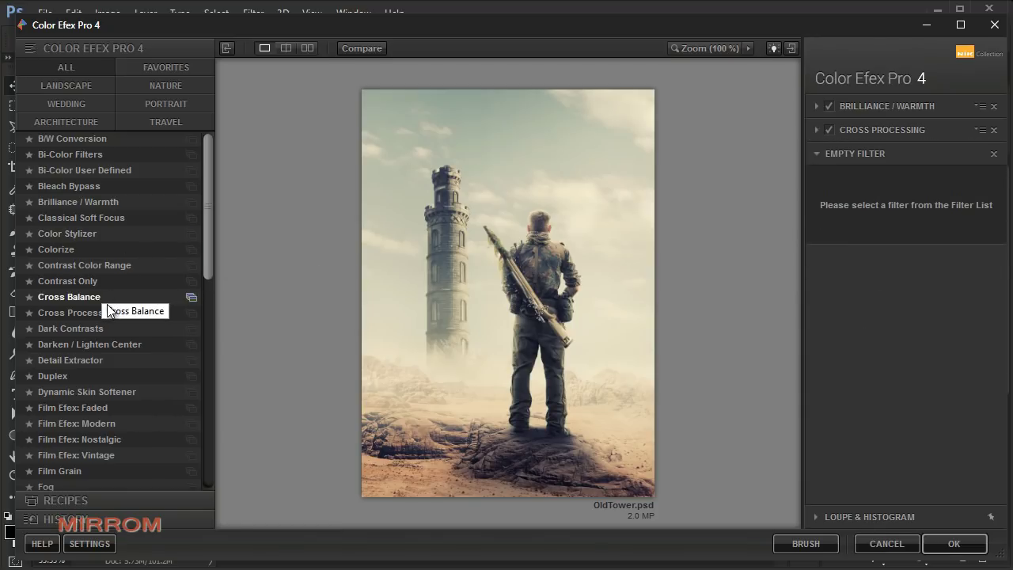
Apply Detail Extractor with Fine radius, 9% strength, -35% contrast and 4% saturation.
{"action": "left_click", "coordinate": [93, 359]}
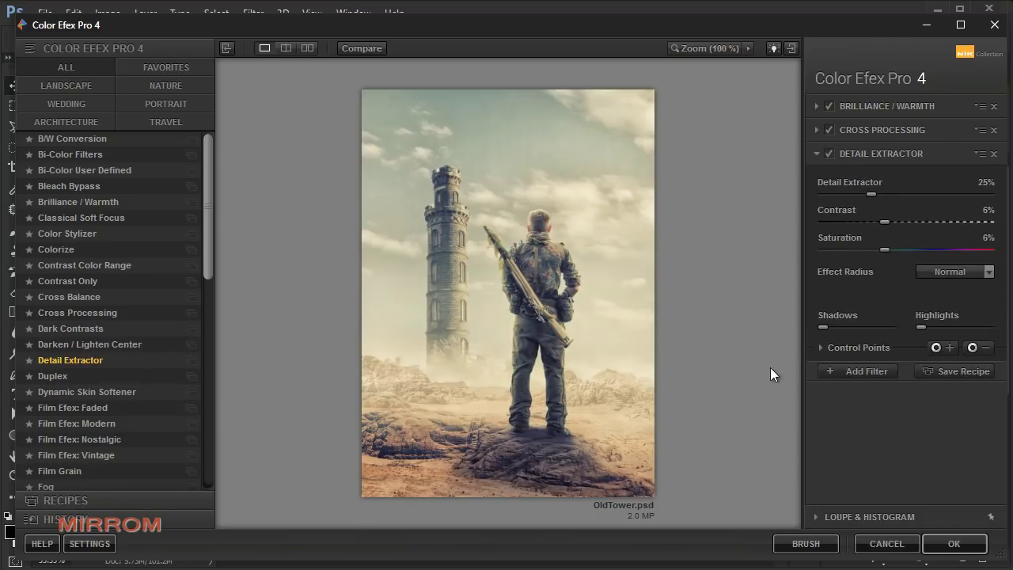
{"action": "left_click", "coordinate": [945, 273]}
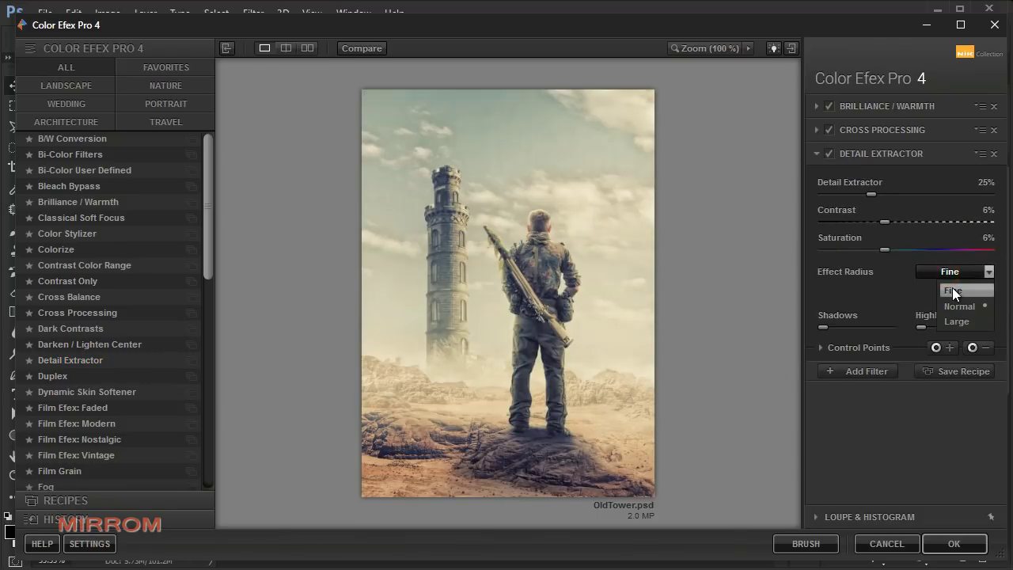
{"action": "left_click", "coordinate": [952, 288]}
{"action": "mouse_move", "coordinate": [871, 193]}
{"action": "left_mouse_down"}
{"action": "mouse_move", "coordinate": [838, 194]}
{"action": "mouse_move", "coordinate": [853, 220]}
{"action": "mouse_move", "coordinate": [836, 225]}
{"action": "left_mouse_up"}
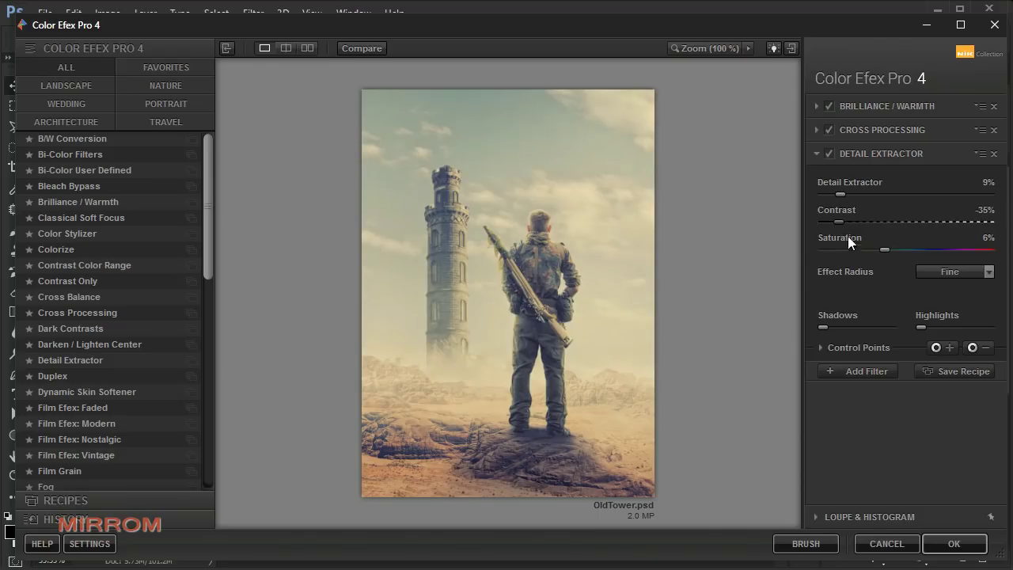
{"action": "left_click_drag", "start_coordinate": [884, 252], "coordinate": [881, 252]}
Add Glamour Glow with glow raised to about 32%, and render the filter stack into Photoshop.
{"action": "left_click", "coordinate": [861, 371]}
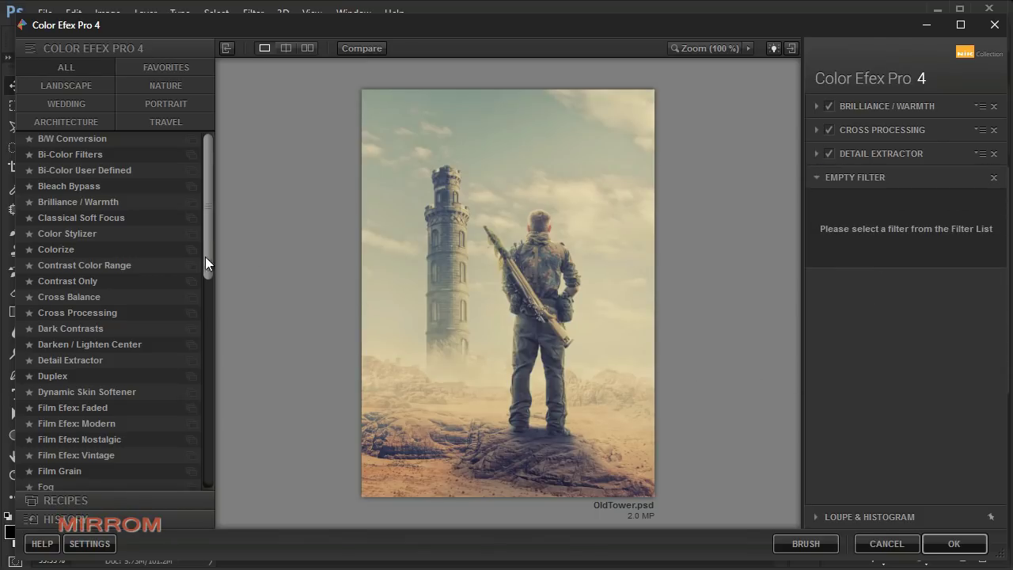
{"action": "left_click_drag", "start_coordinate": [205, 242], "coordinate": [197, 299]}
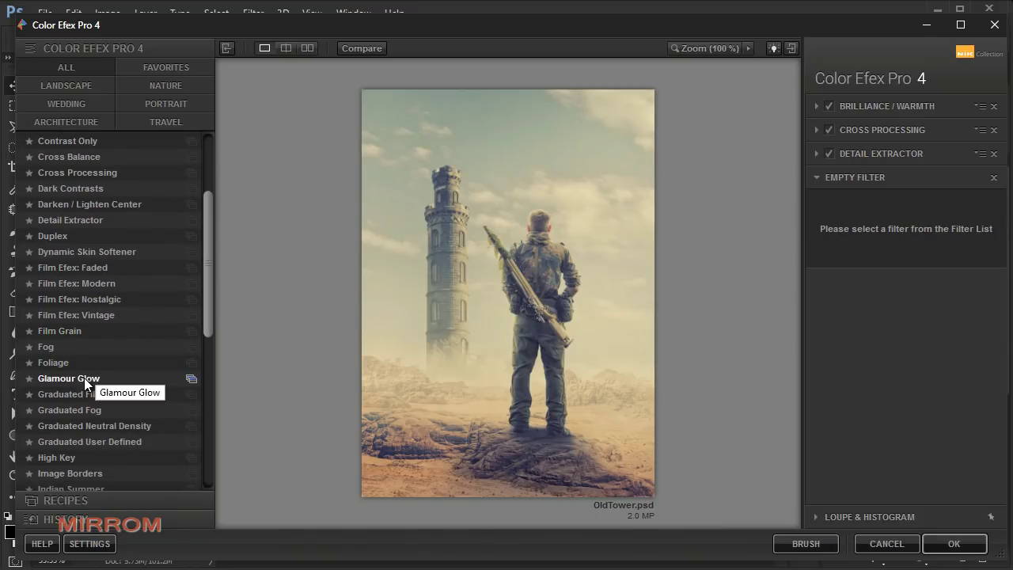
{"action": "left_click", "coordinate": [84, 377]}
{"action": "left_click_drag", "start_coordinate": [869, 221], "coordinate": [876, 221]}
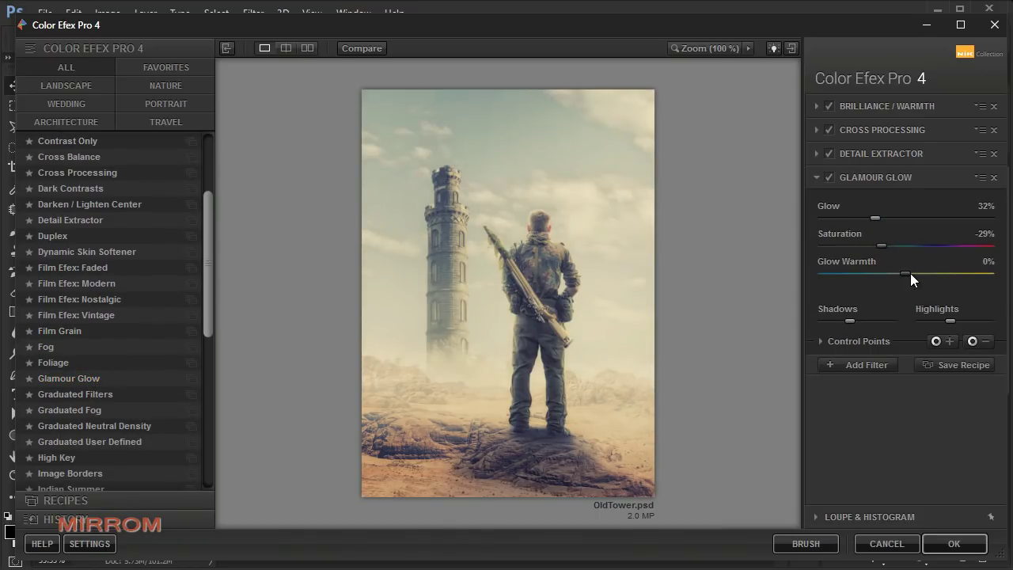
{"action": "left_click", "coordinate": [953, 543]}
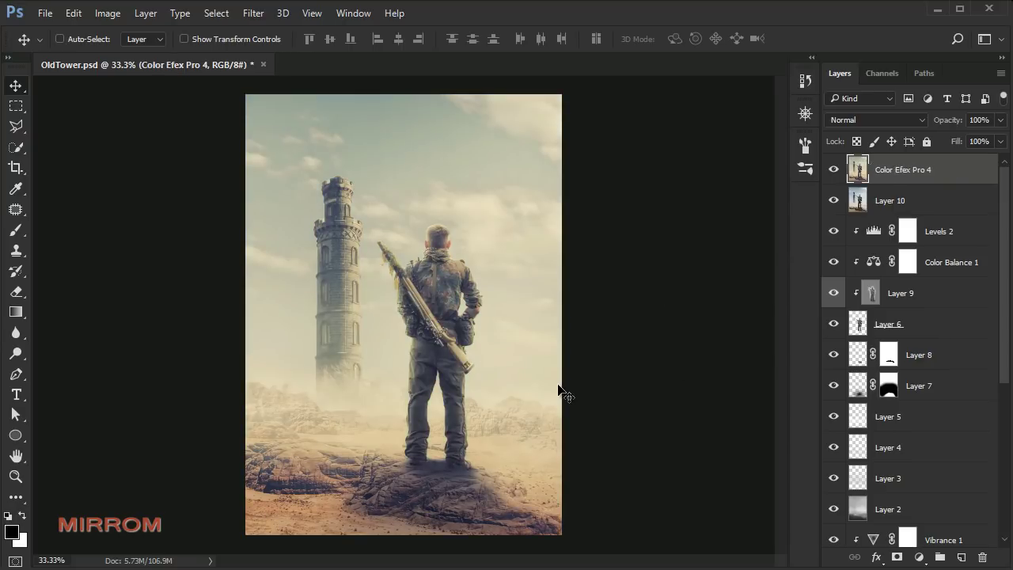
Add a Gradient Fill layer from a colour-to-transparent preset with a cream starting colour.
{"action": "left_click", "coordinate": [918, 557]}
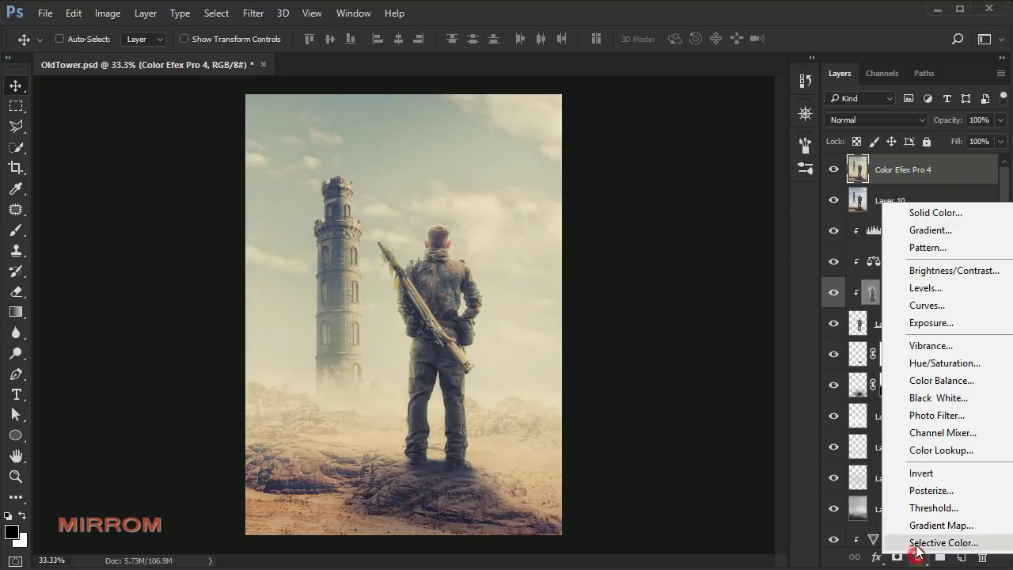
{"action": "left_click", "coordinate": [932, 231]}
{"action": "mouse_move", "coordinate": [554, 226]}
{"action": "left_mouse_down"}
{"action": "mouse_move", "coordinate": [599, 226]}
{"action": "mouse_move", "coordinate": [730, 187]}
{"action": "left_mouse_up"}
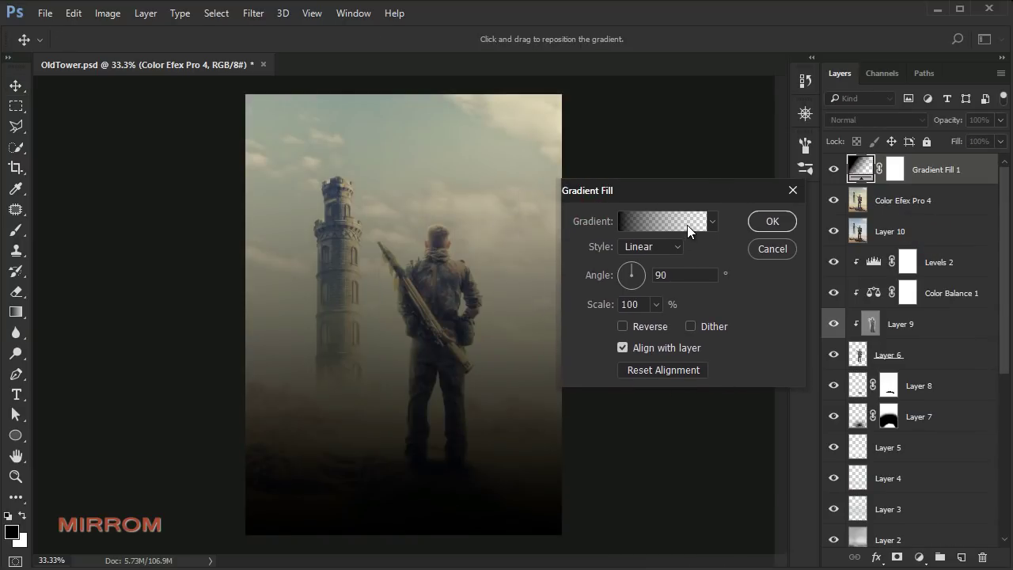
{"action": "left_click", "coordinate": [687, 222]}
{"action": "left_click_drag", "start_coordinate": [870, 158], "coordinate": [862, 235]}
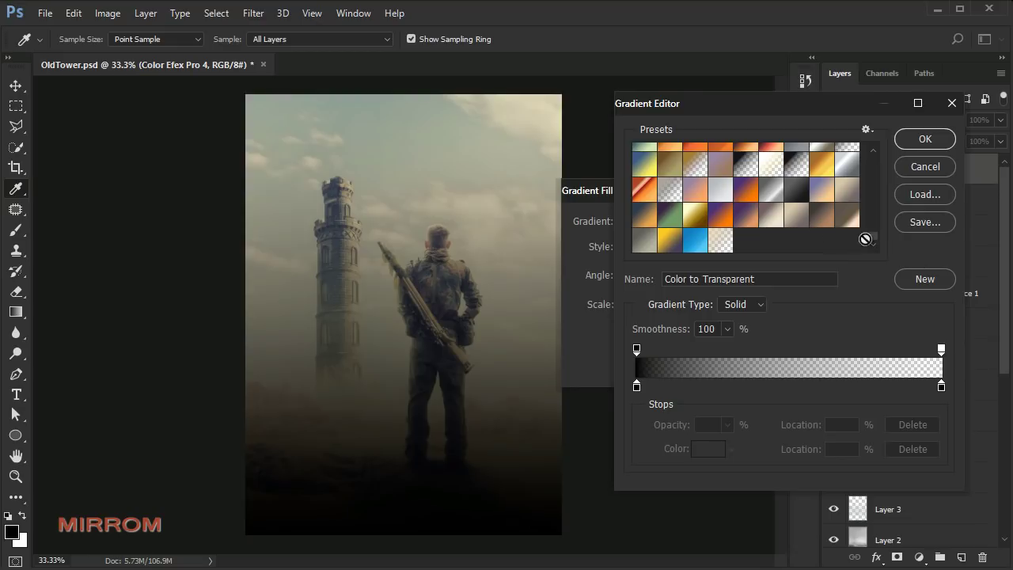
{"action": "left_click", "coordinate": [720, 239]}
{"action": "left_click", "coordinate": [637, 386]}
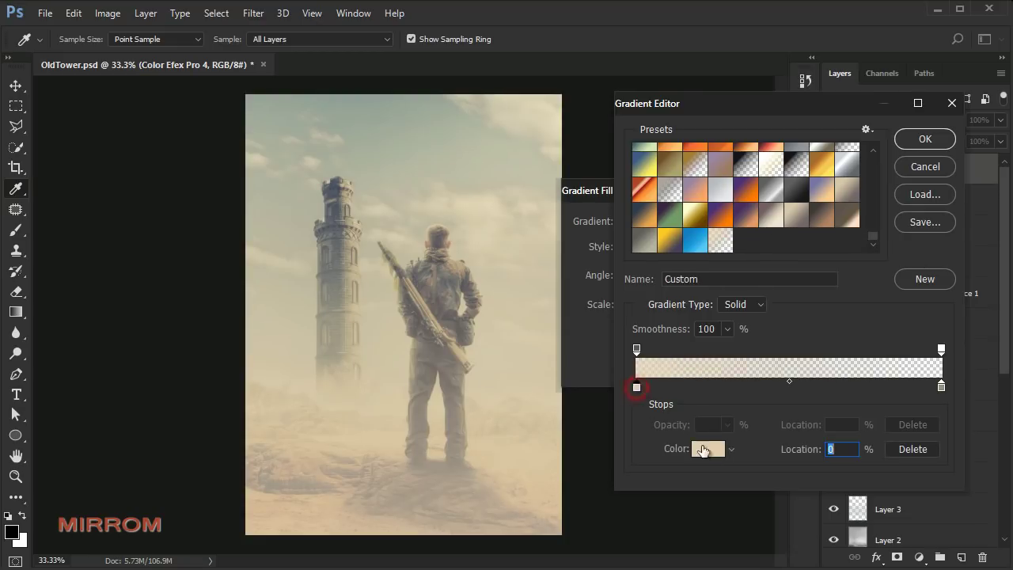
{"action": "left_click", "coordinate": [707, 448]}
{"action": "left_click", "coordinate": [715, 421]}
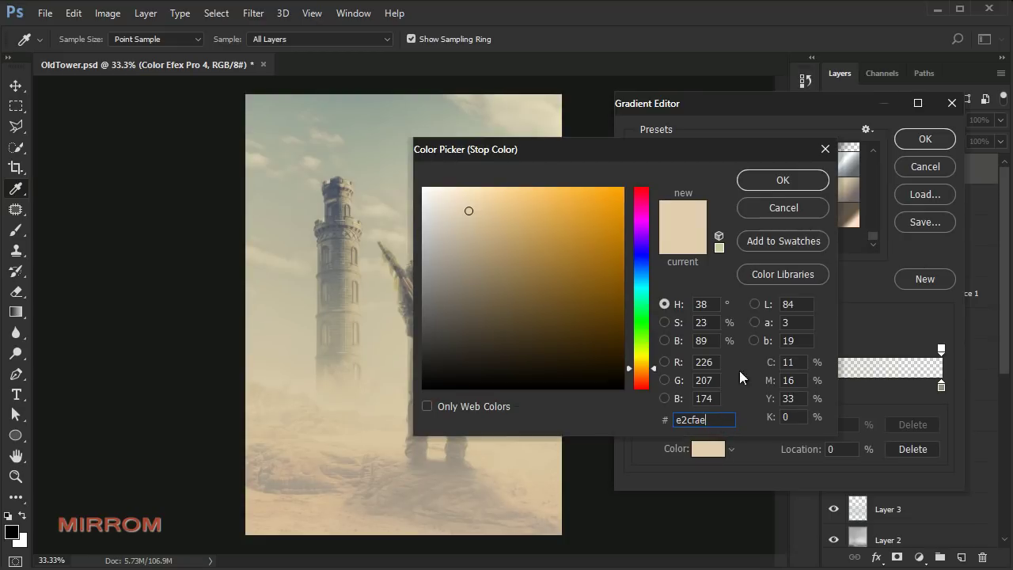
{"action": "left_click", "coordinate": [768, 182]}
Set the gradient's opacity stops to 73% at the start and 0% at the end.
{"action": "left_click", "coordinate": [940, 386]}
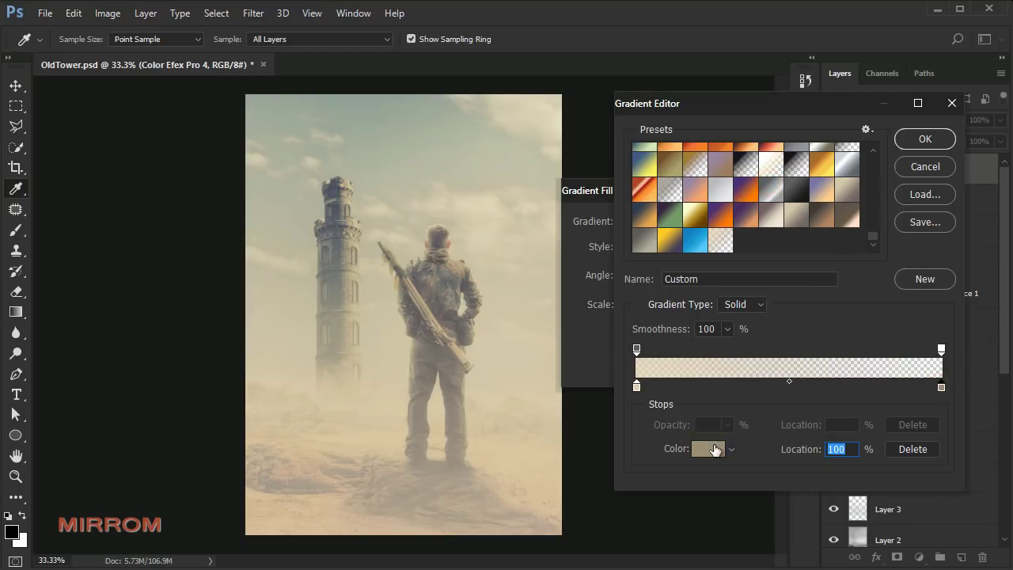
{"action": "left_click", "coordinate": [714, 449]}
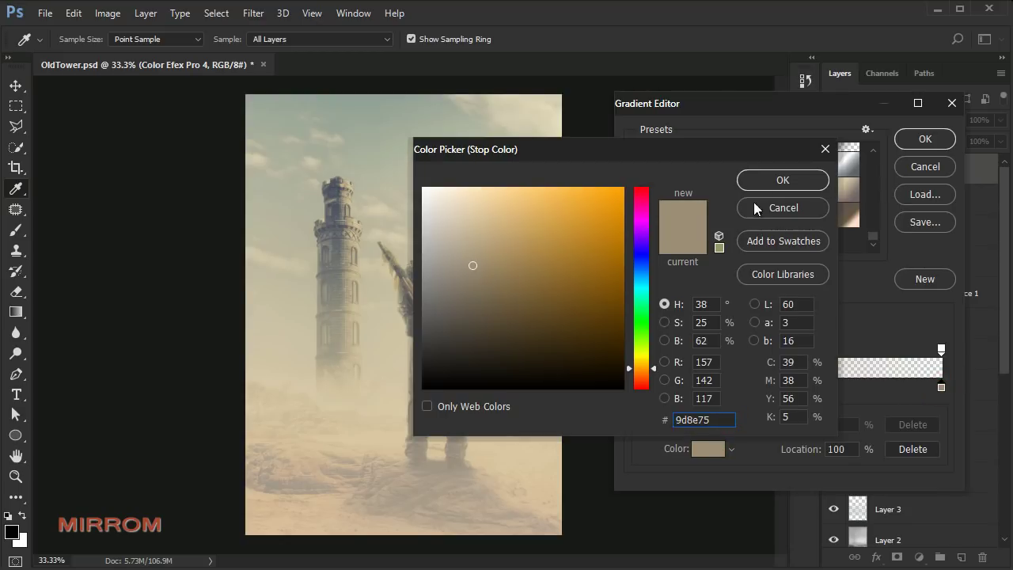
{"action": "left_click", "coordinate": [754, 207]}
{"action": "left_click", "coordinate": [940, 348]}
{"action": "left_click", "coordinate": [726, 425]}
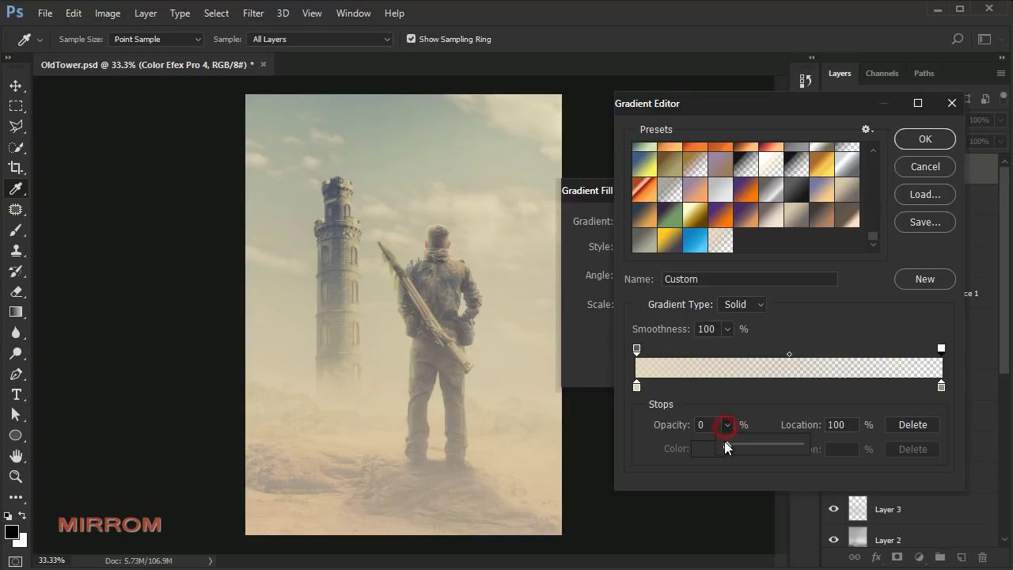
{"action": "left_click", "coordinate": [737, 401]}
{"action": "left_click", "coordinate": [636, 348]}
{"action": "left_click", "coordinate": [727, 425]}
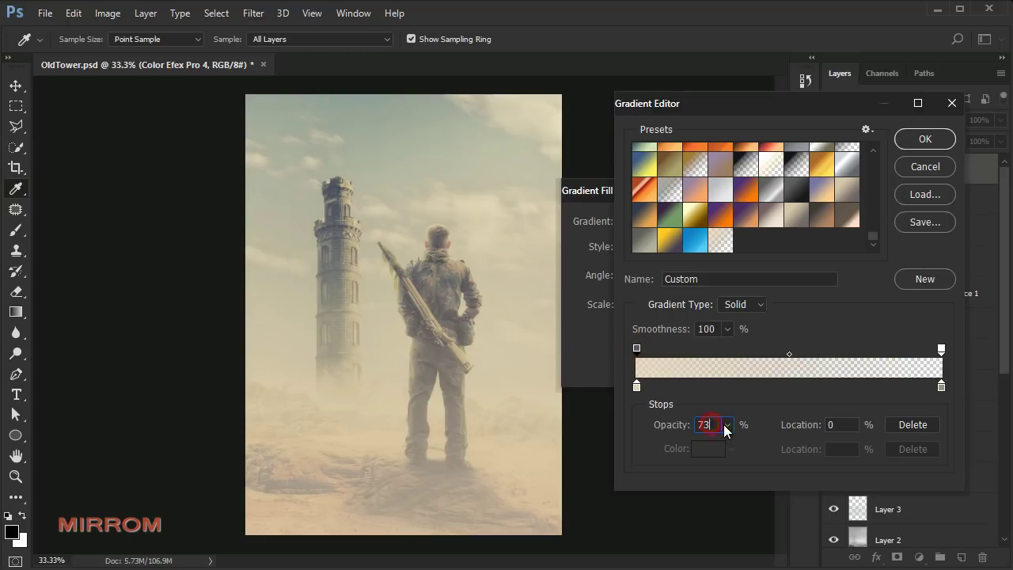
{"action": "left_click", "coordinate": [764, 403]}
{"action": "left_click", "coordinate": [909, 144]}
Make the gradient fill radial at 105% scale, centred higher up in the sky.
{"action": "left_click", "coordinate": [677, 247]}
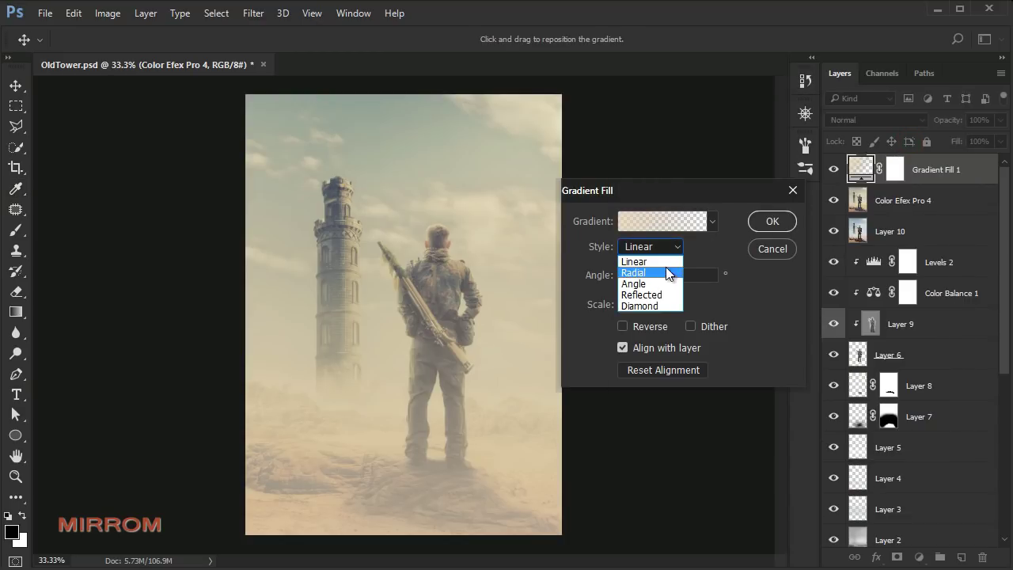
{"action": "left_click", "coordinate": [669, 269]}
{"action": "left_click_drag", "start_coordinate": [419, 291], "coordinate": [407, 174]}
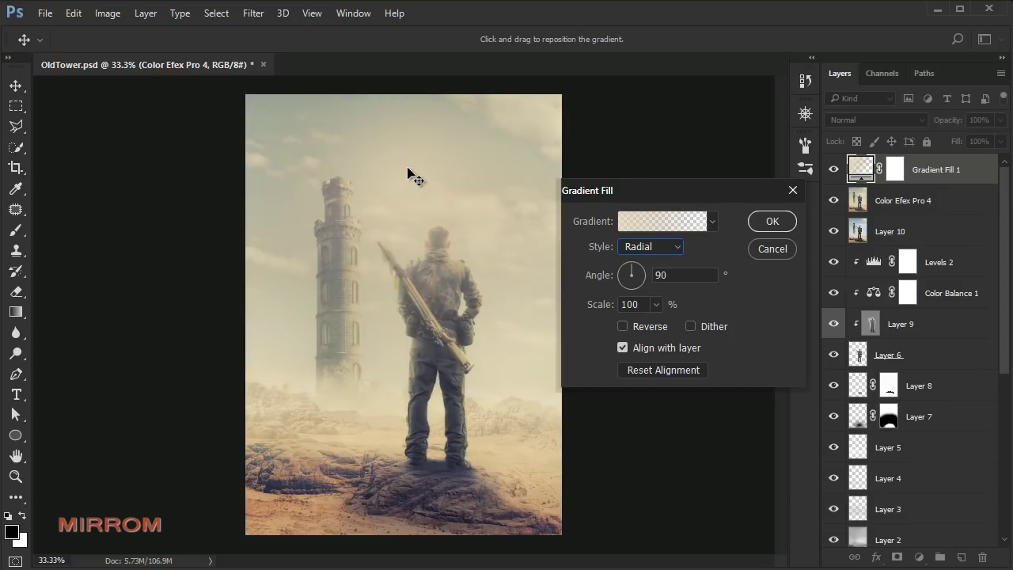
{"action": "left_click", "coordinate": [656, 305]}
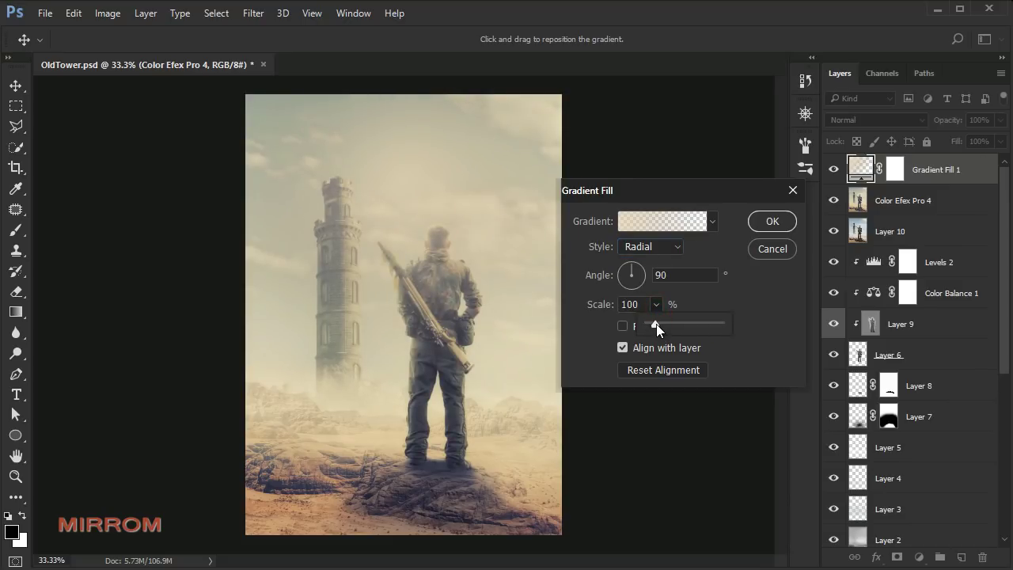
{"action": "left_click_drag", "start_coordinate": [657, 324], "coordinate": [622, 311]}
{"action": "left_click", "coordinate": [772, 221]}
{"action": "left_click", "coordinate": [887, 123]}
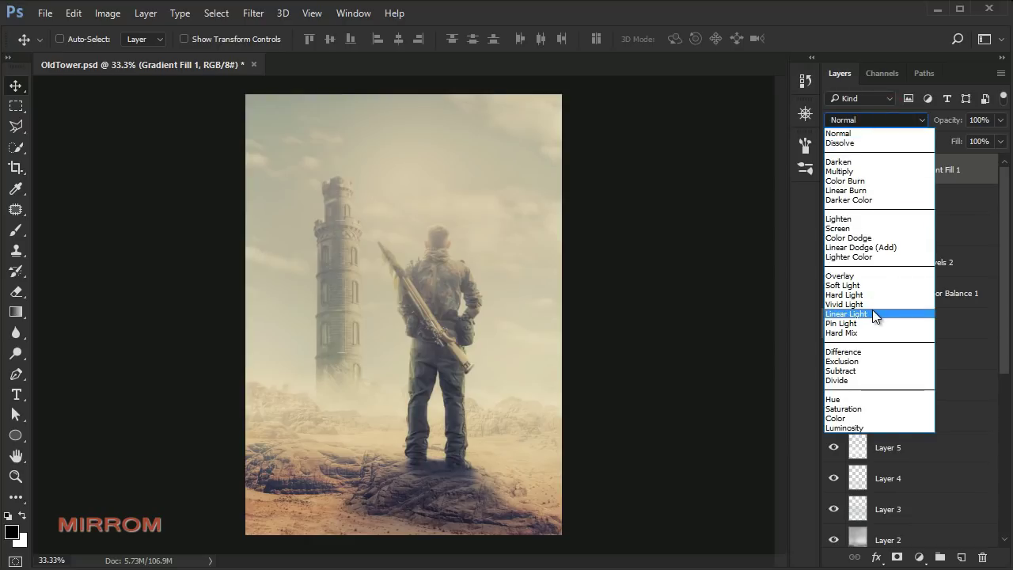
Blend Gradient Fill 1 in Linear Light and re-centre its radial glow in the sky.
{"action": "left_click", "coordinate": [872, 314]}
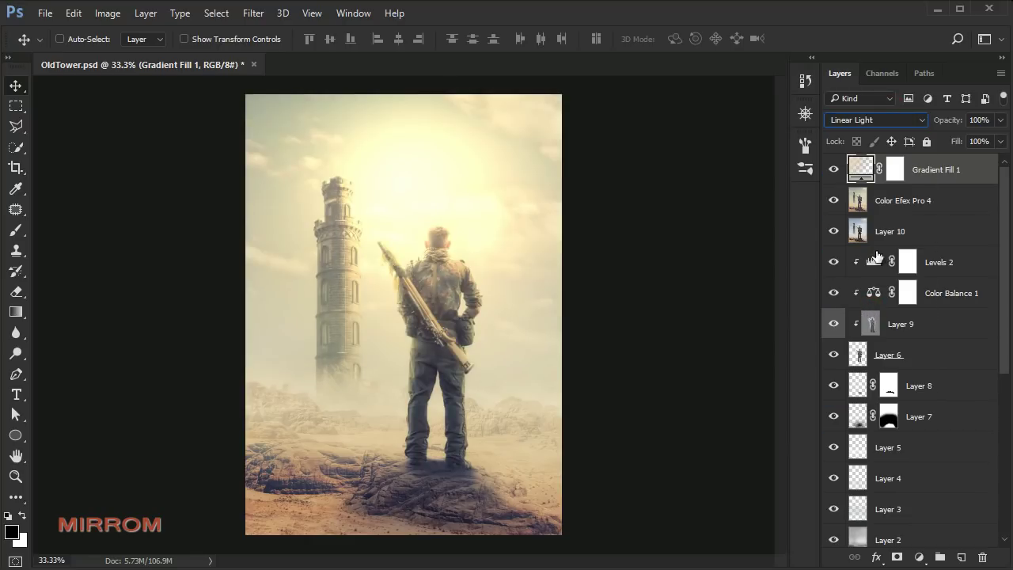
{"action": "double_click", "coordinate": [860, 168]}
{"action": "left_click_drag", "start_coordinate": [418, 195], "coordinate": [415, 166]}
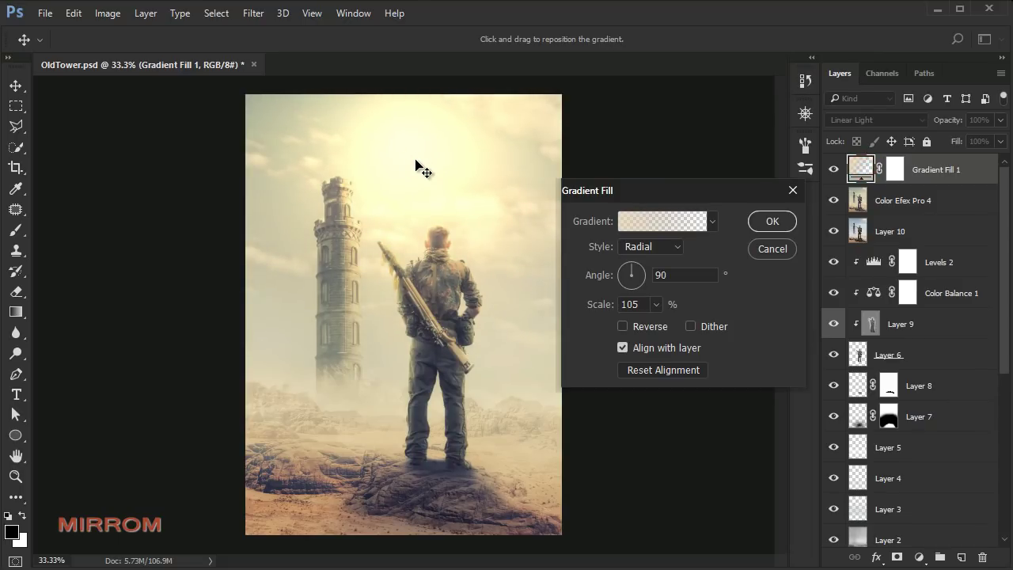
{"action": "left_click", "coordinate": [773, 222]}
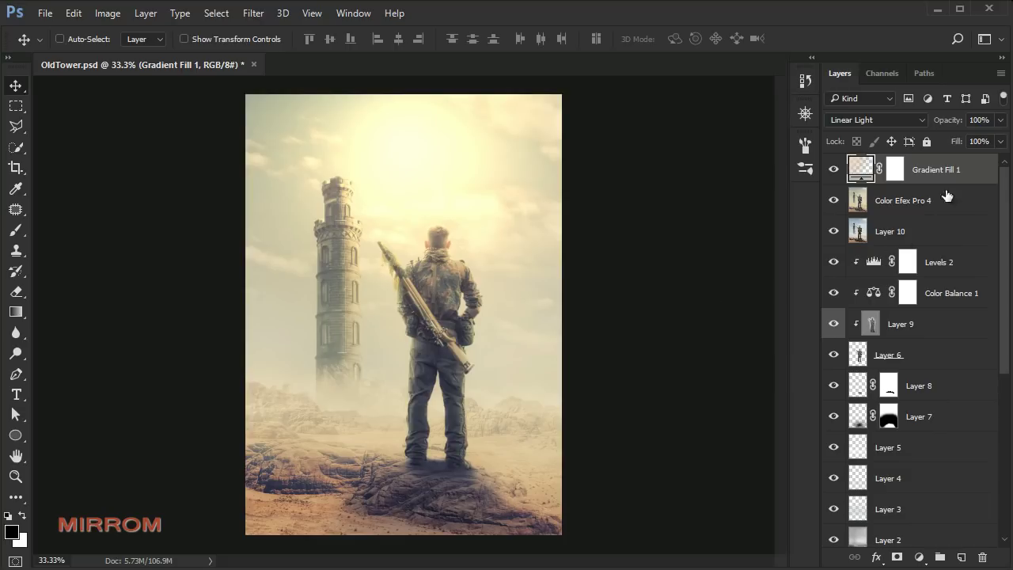
{"action": "left_click", "coordinate": [918, 557]}
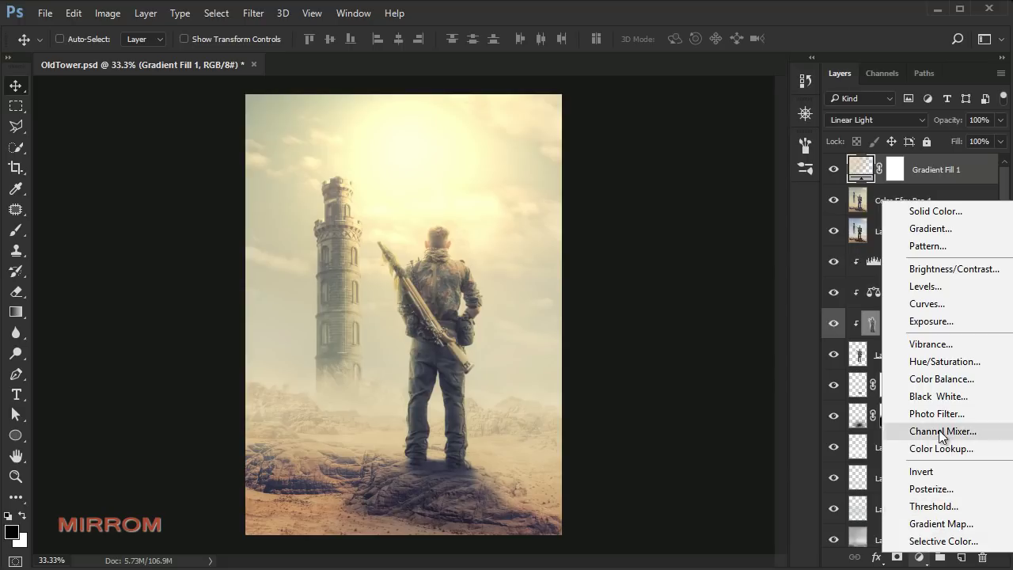
Add a Curves layer pulling the midtones down and nudging the black and white points inward.
{"action": "left_click", "coordinate": [935, 308]}
{"action": "left_click_drag", "start_coordinate": [715, 356], "coordinate": [714, 368]}
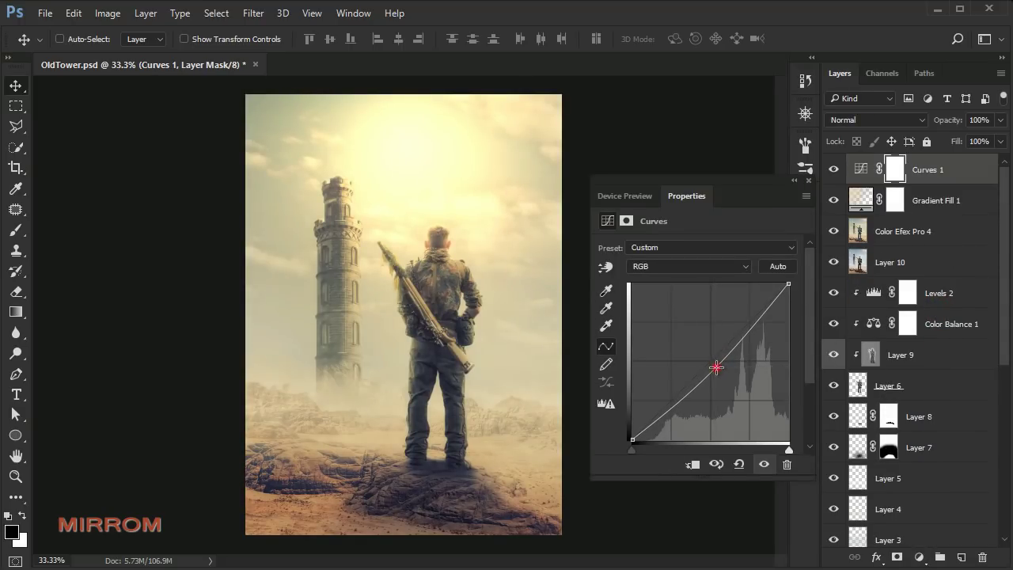
{"action": "left_click_drag", "start_coordinate": [631, 449], "coordinate": [638, 448]}
{"action": "left_click_drag", "start_coordinate": [789, 283], "coordinate": [786, 282]}
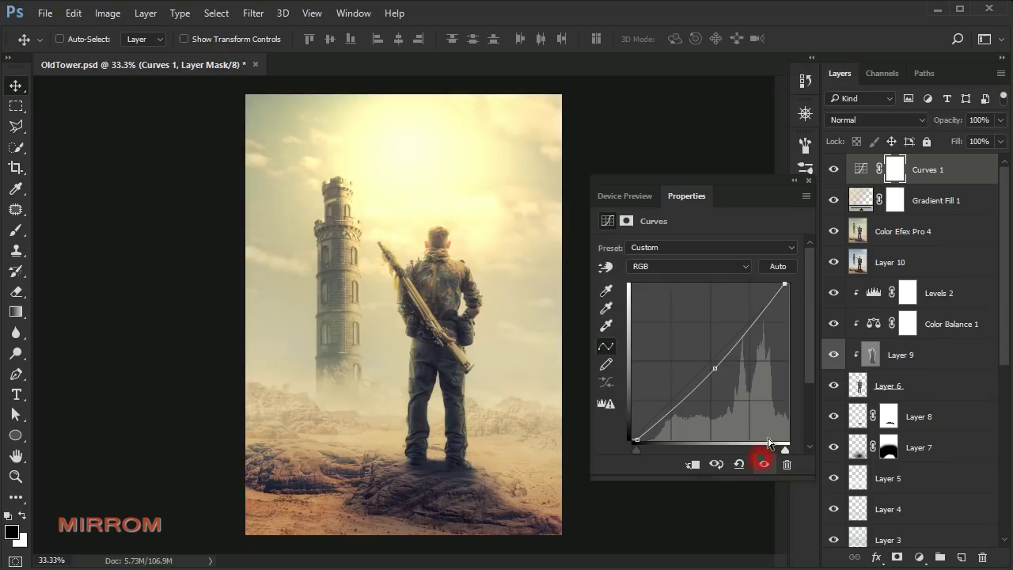
{"action": "left_click", "coordinate": [808, 180]}
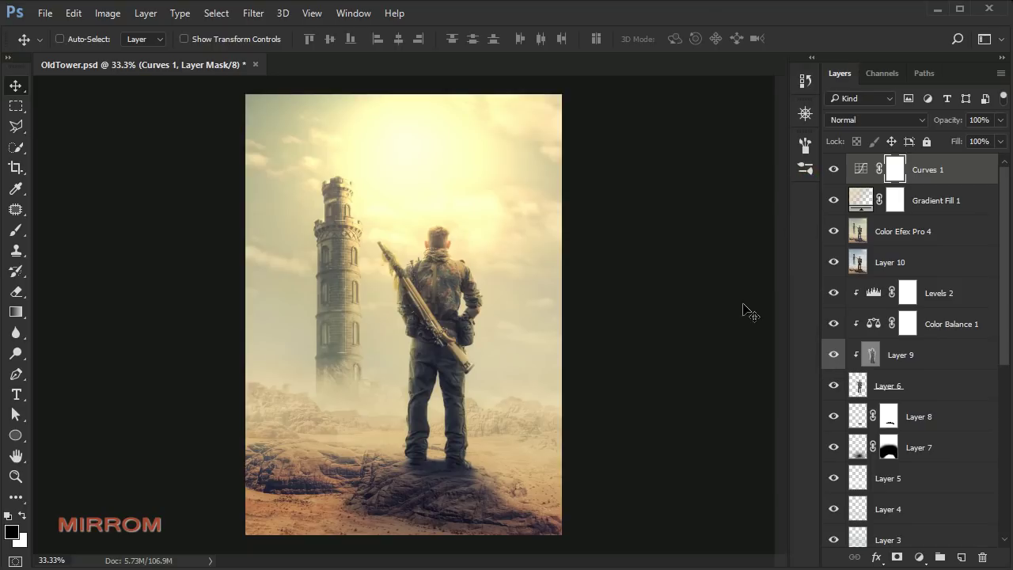